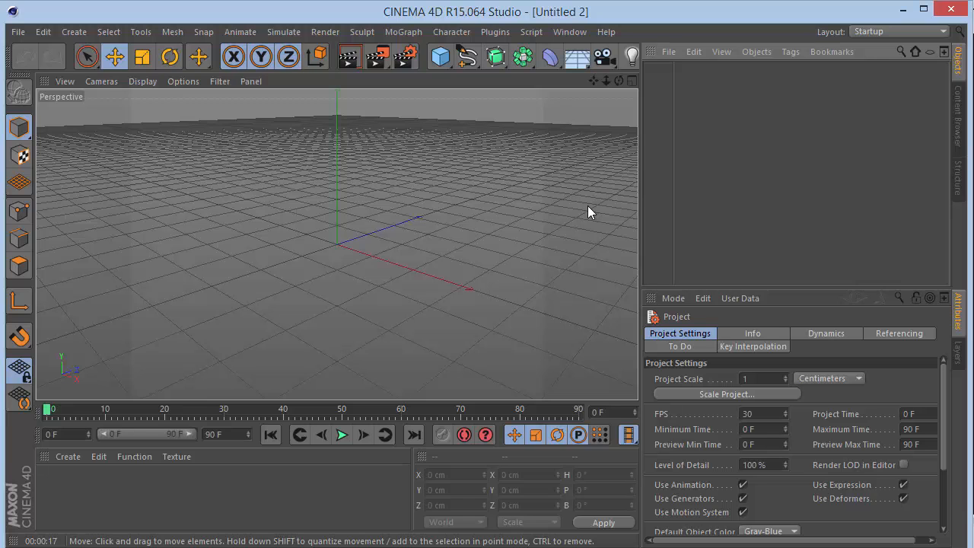
# Set the render output size to 1280 x 720 pixels.
pyautogui.click(403, 31)
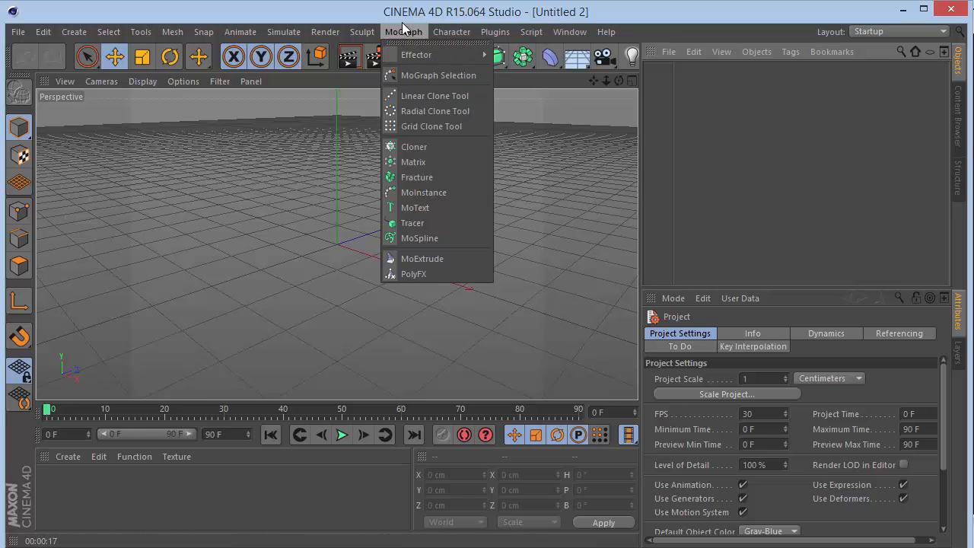
pyautogui.click(405, 31)
pyautogui.click(404, 56)
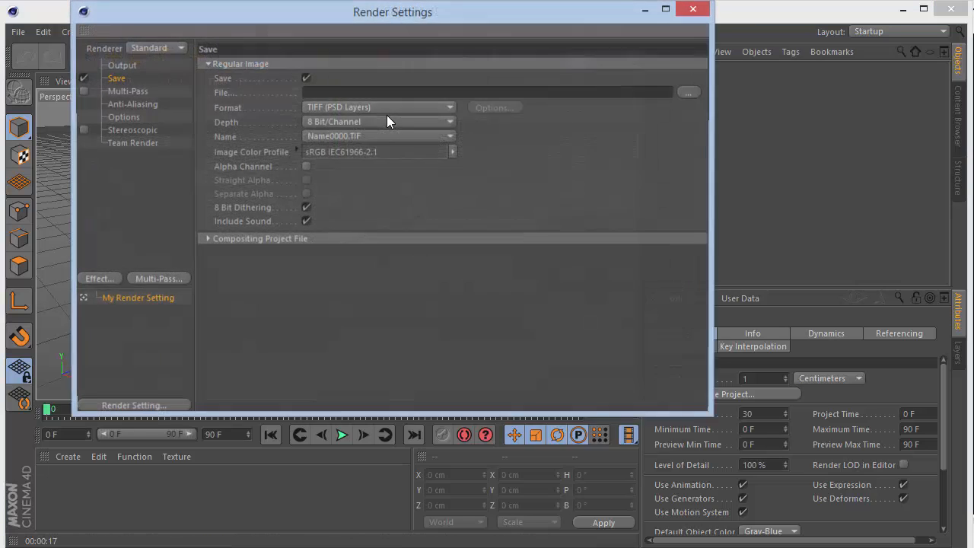
pyautogui.click(122, 65)
pyautogui.press('Tab')
pyautogui.write('720')
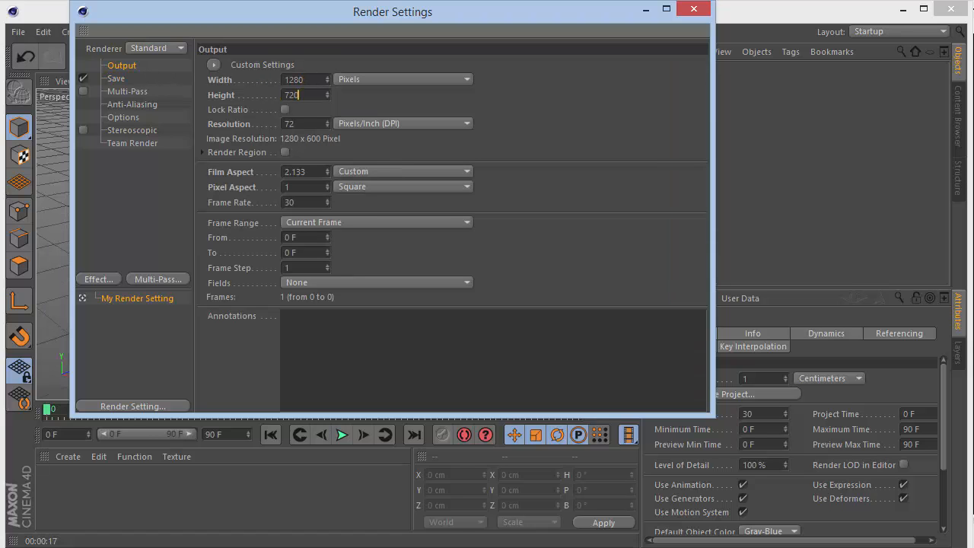
pyautogui.press('Return')
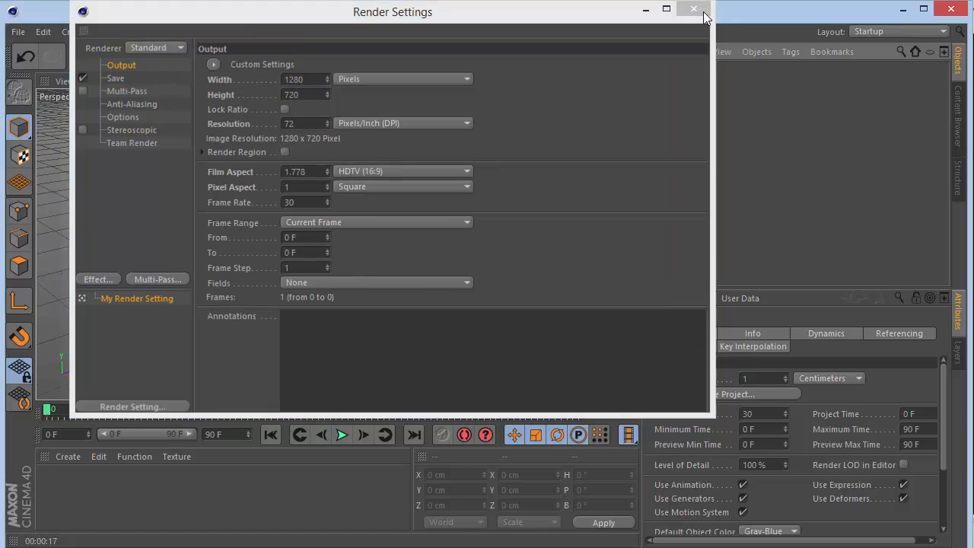
pyautogui.click(693, 8)
# Add a cube to the scene and switch the viewport shading so that segment lines are displayed.
pyautogui.click(440, 57)
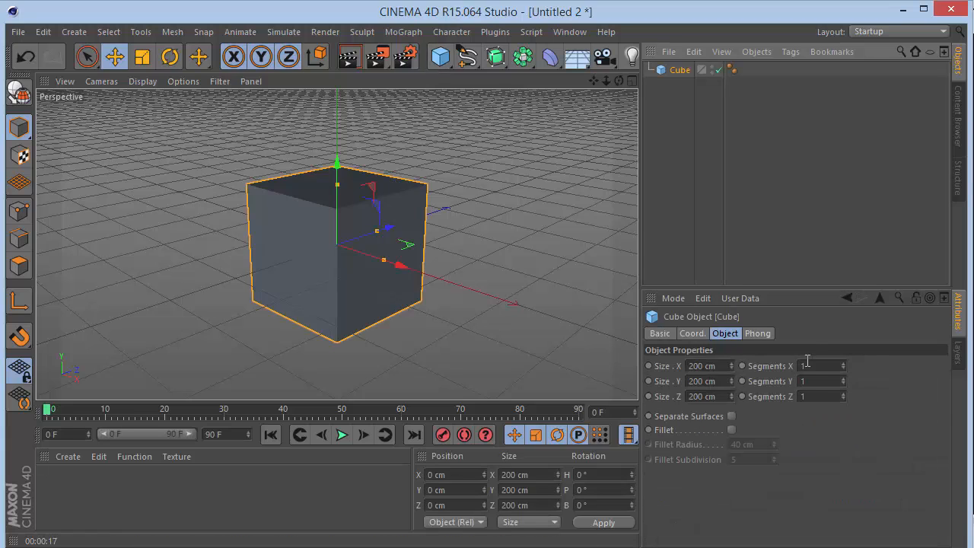
pyautogui.click(141, 81)
pyautogui.click(159, 120)
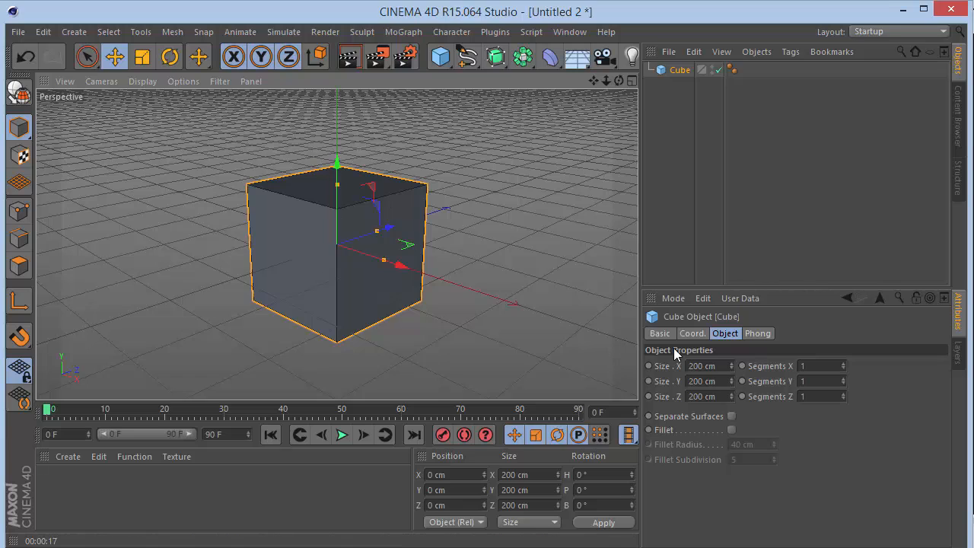
# Set the cube's segments to 2 in X, 3 in Y and 3 in Z.
pyautogui.click(825, 367)
pyautogui.write('2')
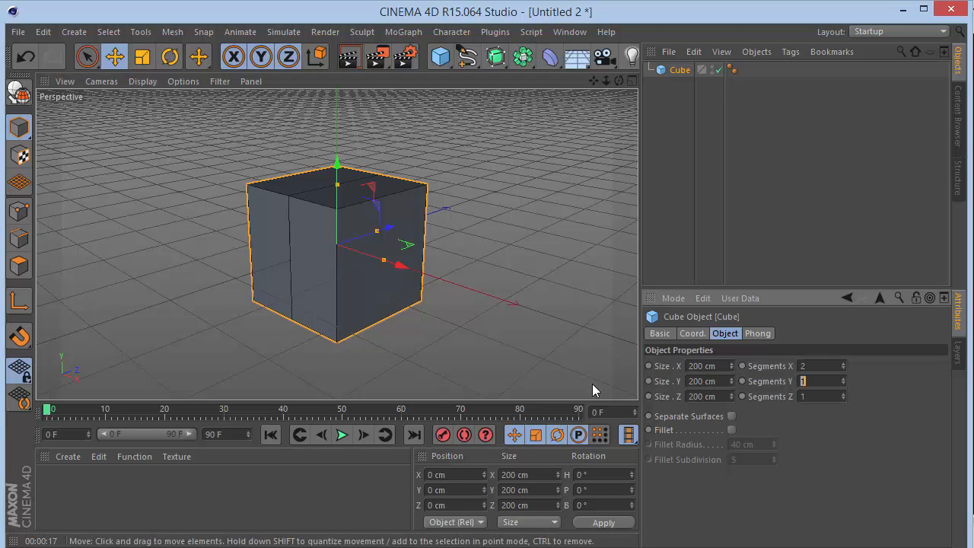
pyautogui.write('3')
pyautogui.press('Tab')
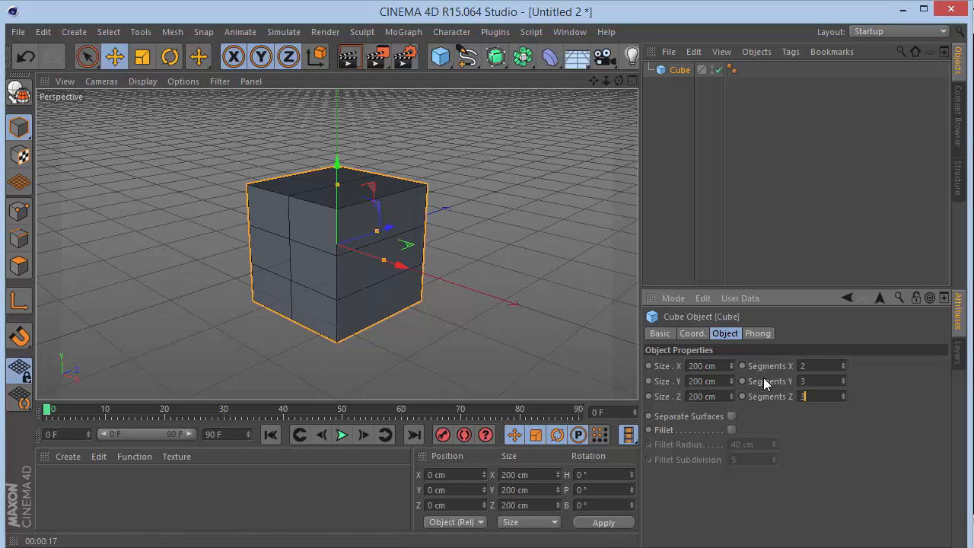
pyautogui.write('3')
pyautogui.press('Return')
pyautogui.click(709, 145)
pyautogui.click(673, 70)
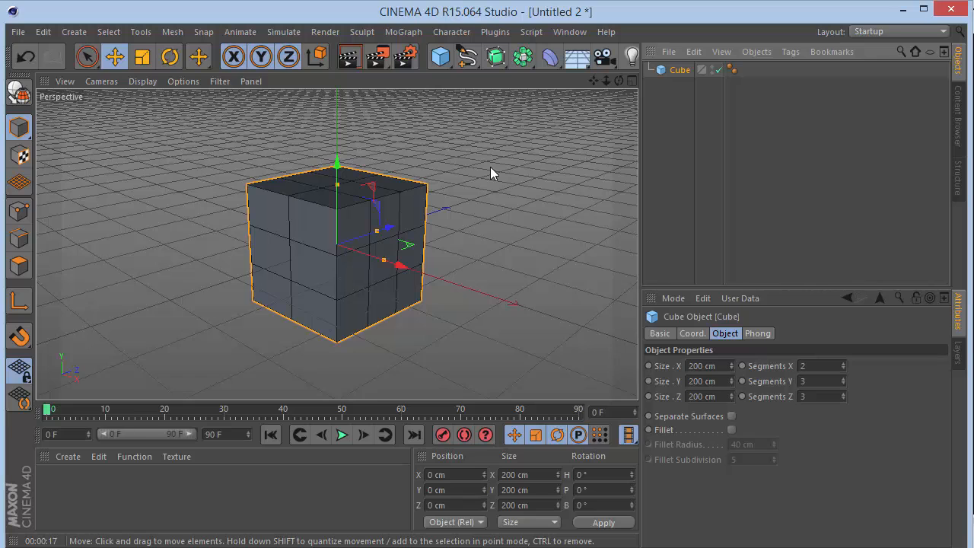
# Make the cube editable and move the four lower polygons of its front face out to Z -170 cm.
pyautogui.press('c')
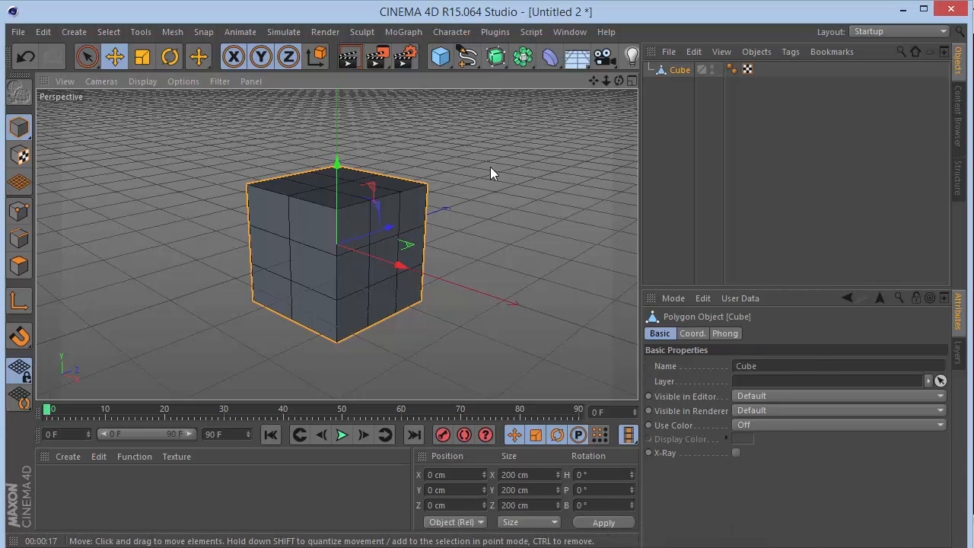
pyautogui.click(19, 264)
pyautogui.click(87, 56)
pyautogui.moveTo(304, 307)
pyautogui.mouseDown()
pyautogui.moveTo(267, 294)
pyautogui.moveTo(315, 252)
pyautogui.moveTo(342, 266)
pyautogui.moveTo(320, 283)
pyautogui.mouseUp()
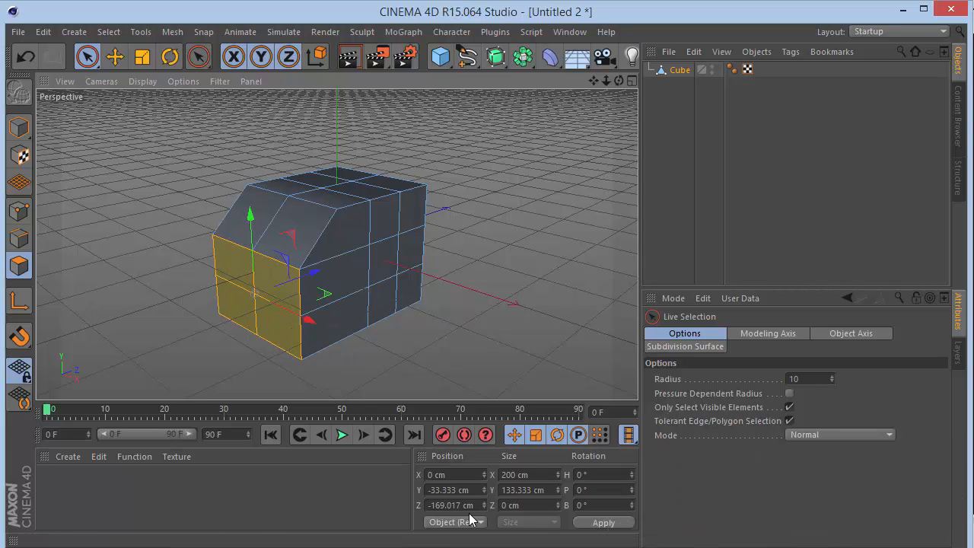
pyautogui.moveTo(481, 509); pyautogui.dragTo(160, 477)
pyautogui.write('-170')
pyautogui.press('Return')
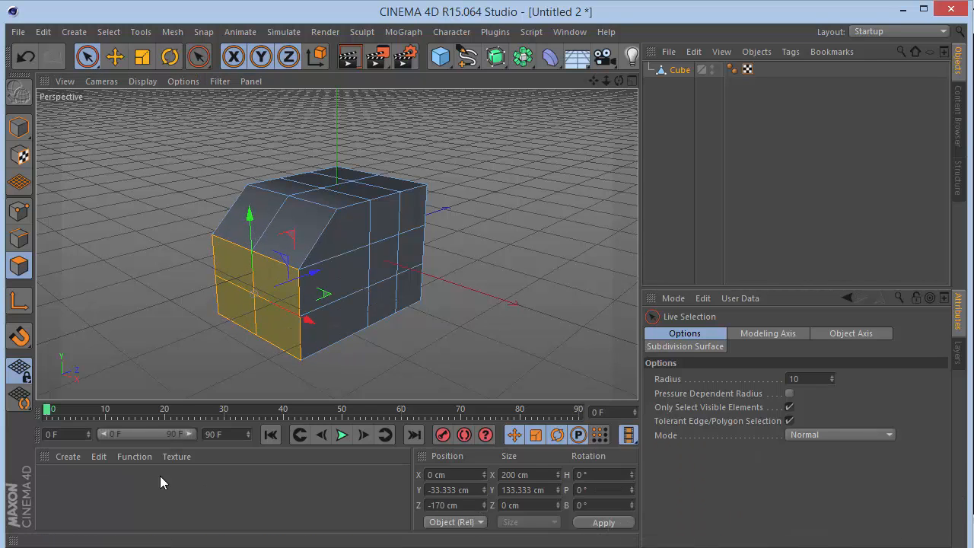
# Loop-select the middle ring of polygons around the body and scale its Y size to 25 cm.
pyautogui.press('u')
pyautogui.press('l')
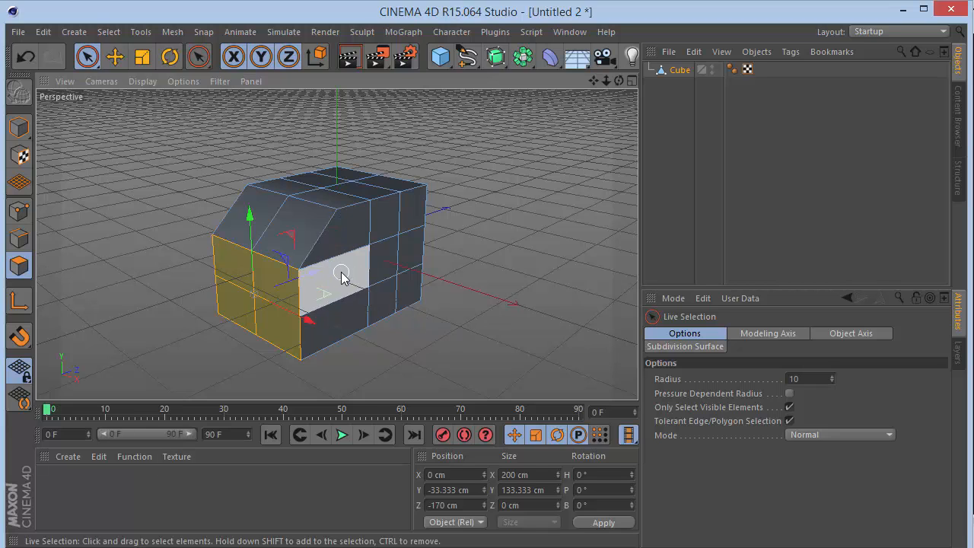
pyautogui.click(318, 287)
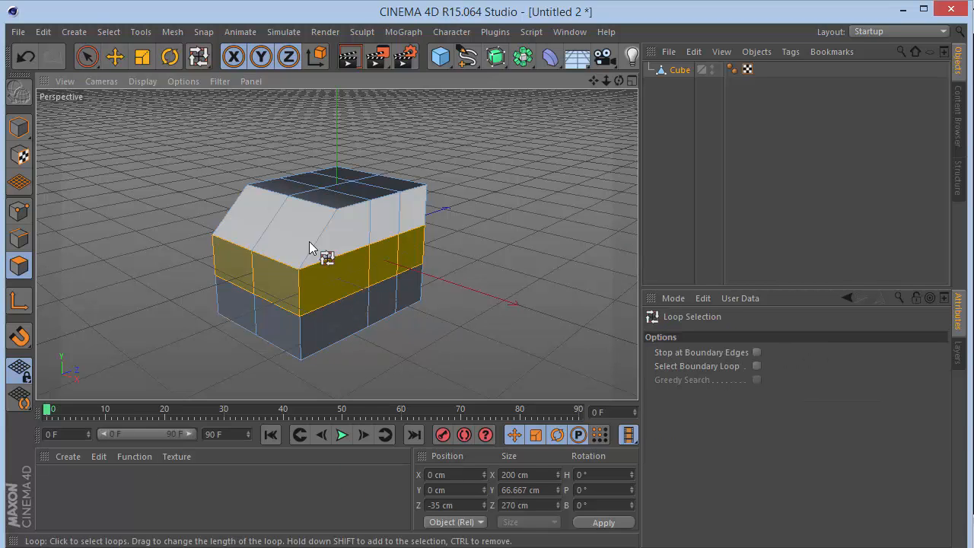
pyautogui.click(87, 58)
pyautogui.press('t')
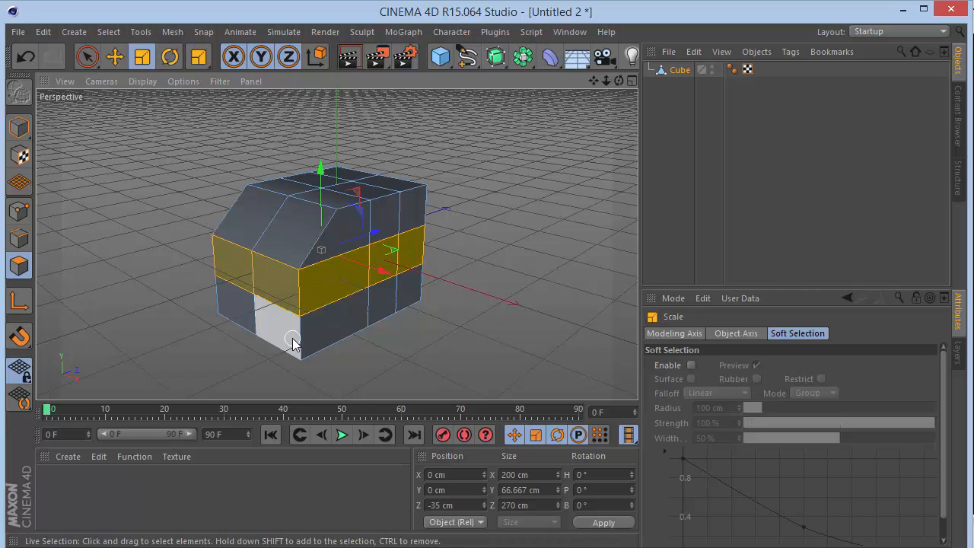
pyautogui.moveTo(321, 166); pyautogui.dragTo(326, 211)
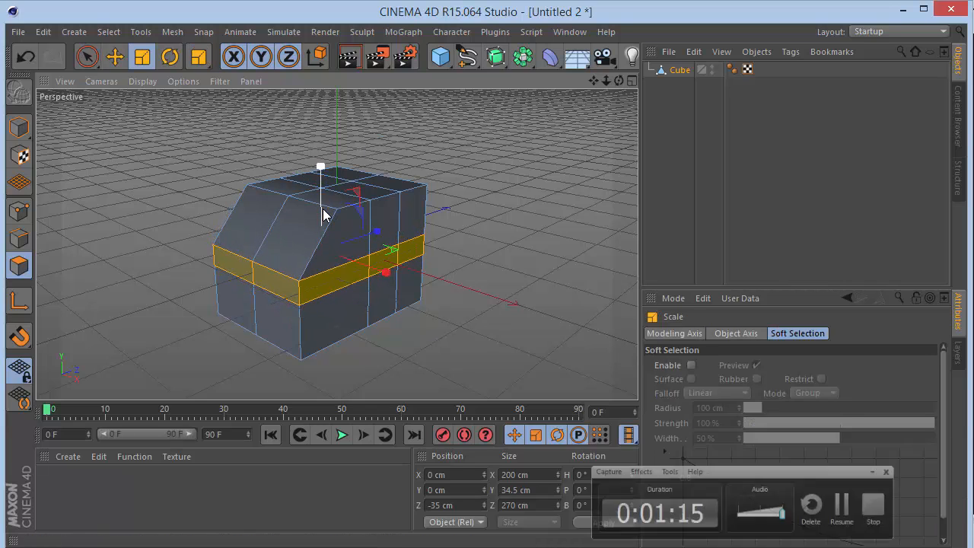
pyautogui.click(538, 485)
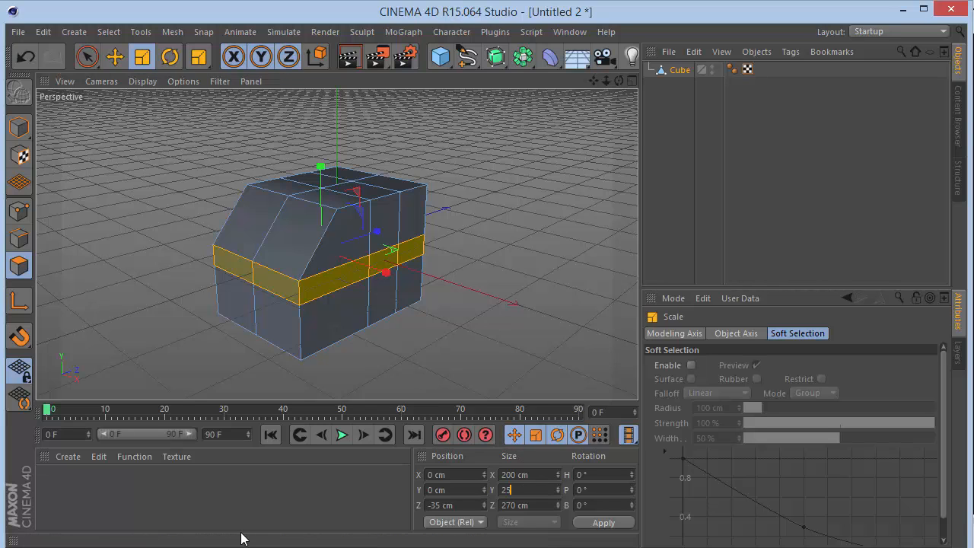
pyautogui.write('25')
pyautogui.press('Return')
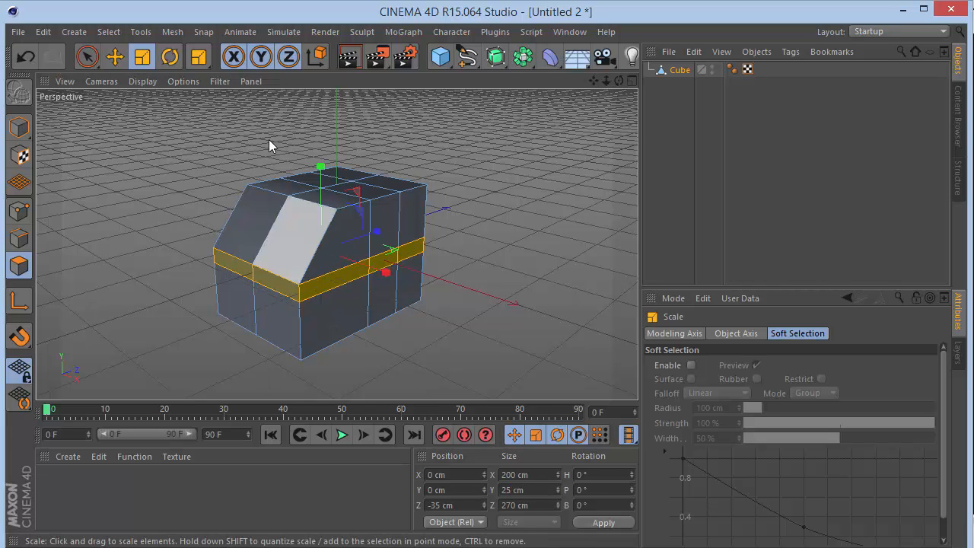
# Lower the selected polygon ring to a Y position of -30 cm.
pyautogui.click(86, 57)
pyautogui.moveTo(322, 174); pyautogui.dragTo(329, 199)
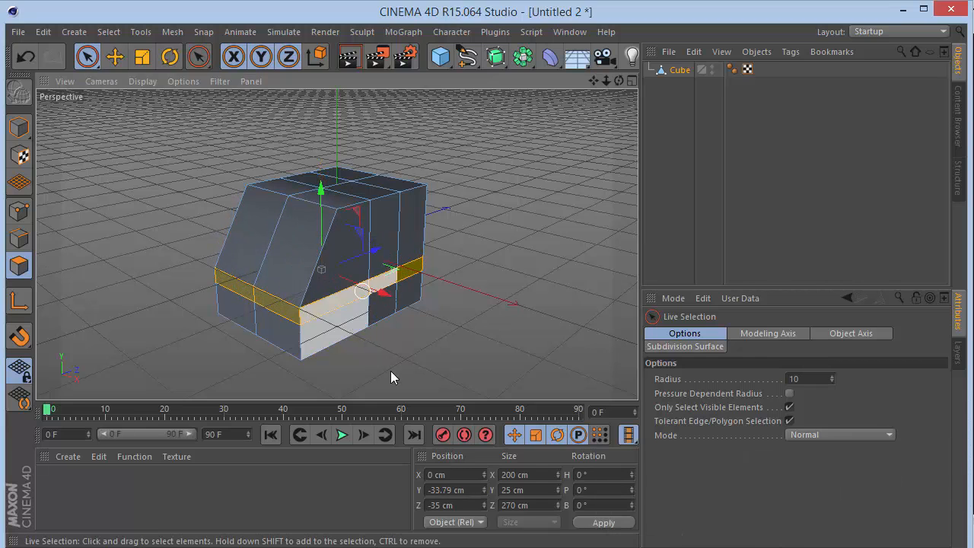
pyautogui.doubleClick(478, 490)
pyautogui.write('-30')
pyautogui.press('Return')
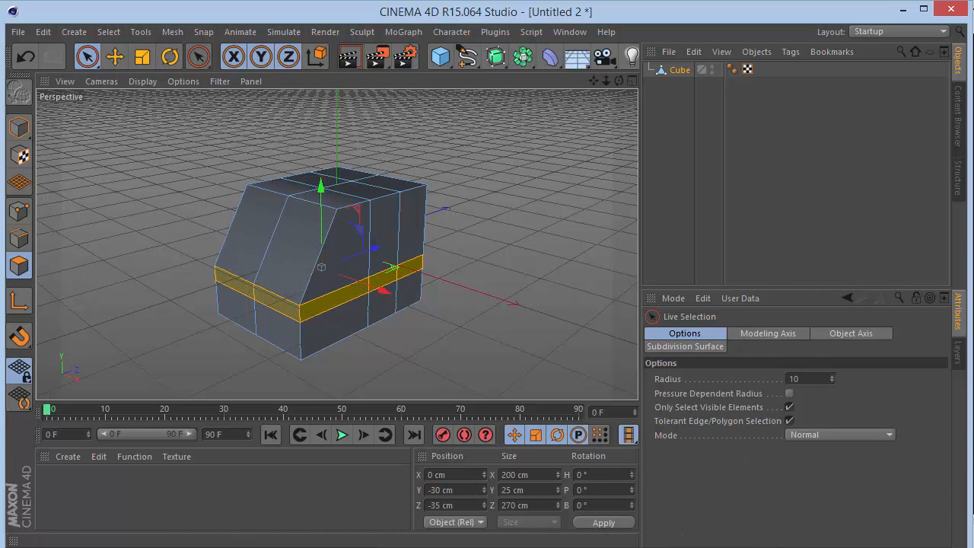
# Delete the Phong tag from the cube.
pyautogui.moveTo(619, 81)
pyautogui.mouseDown()
pyautogui.moveTo(583, 62)
pyautogui.moveTo(537, 102)
pyautogui.moveTo(621, 79)
pyautogui.mouseUp()
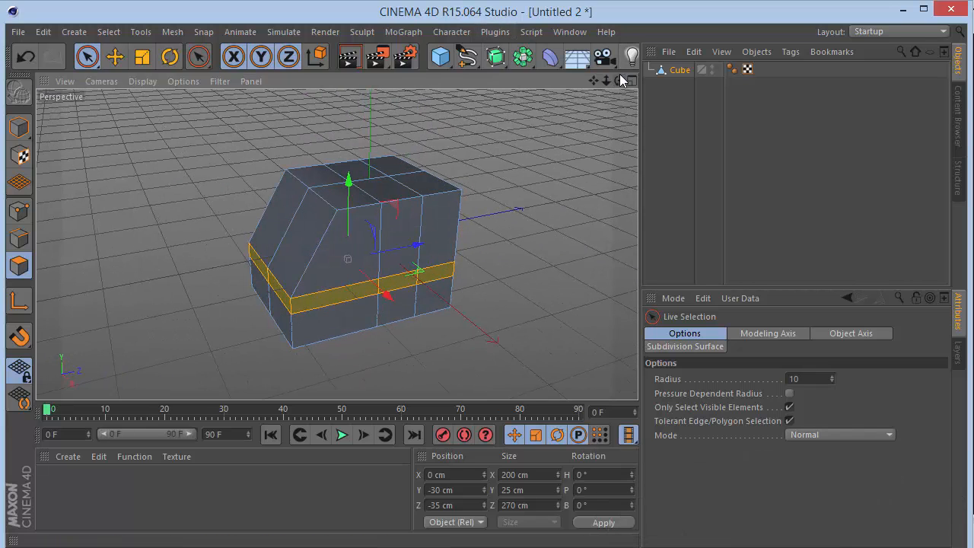
pyautogui.click(729, 70)
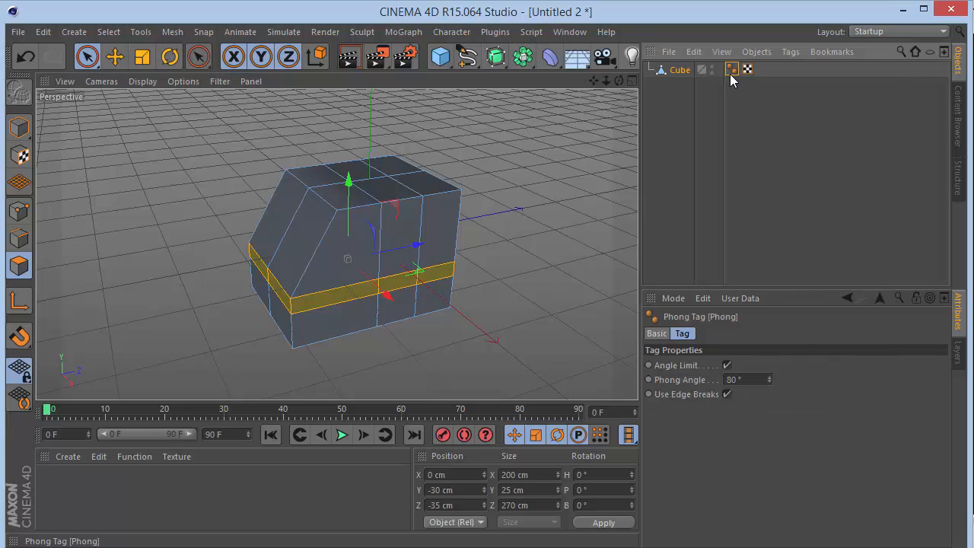
pyautogui.press('Delete')
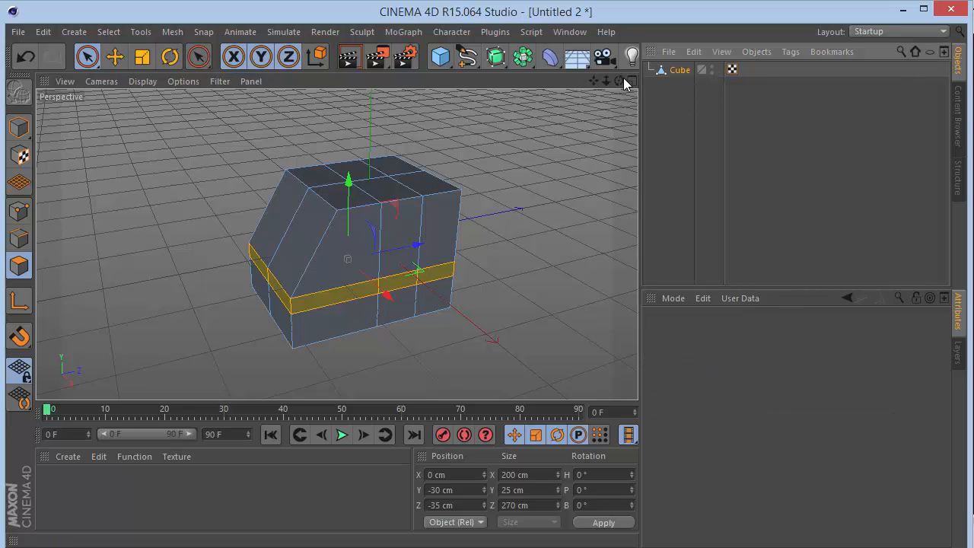
# Try extruding the two bottom front polygons forward and setting their Z position to -220 cm.
pyautogui.moveTo(618, 81); pyautogui.dragTo(336, 244)
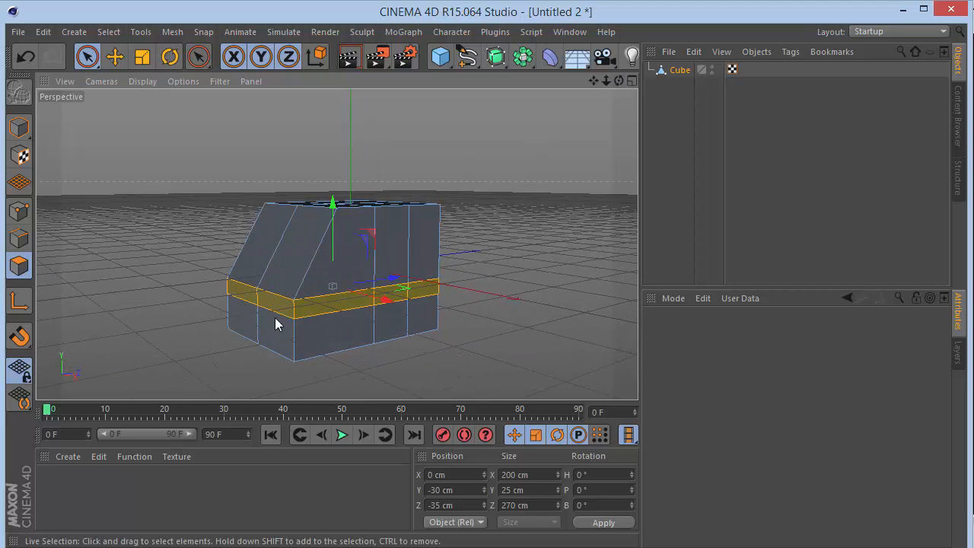
pyautogui.moveTo(276, 322); pyautogui.dragTo(246, 327)
pyautogui.press('d')
pyautogui.moveTo(464, 271); pyautogui.dragTo(505, 272)
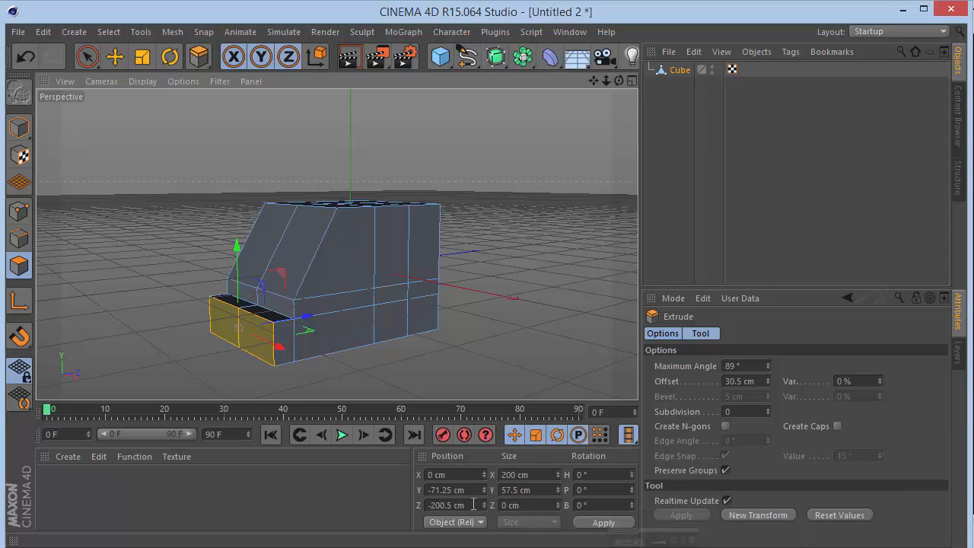
pyautogui.click(474, 504)
pyautogui.press('BackSpace')
pyautogui.write('-22')
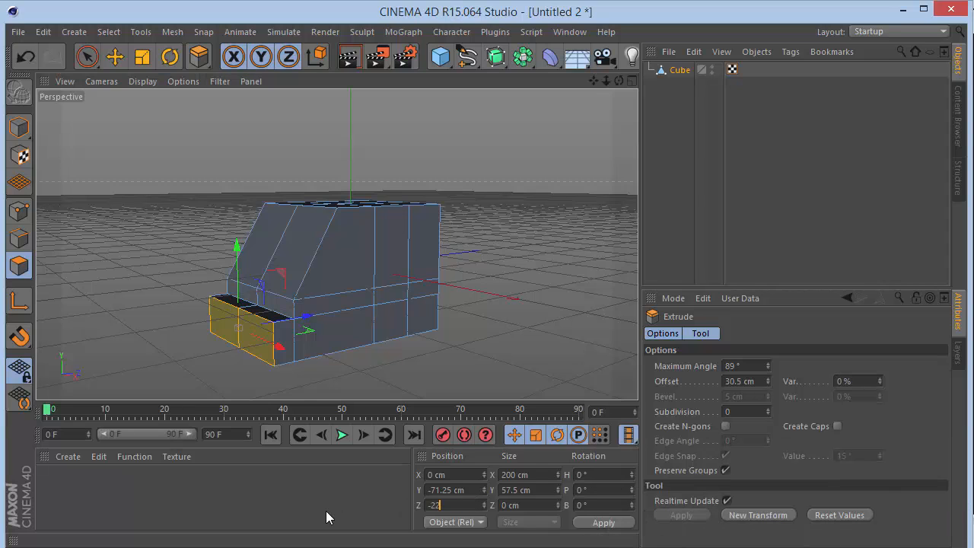
pyautogui.write('0')
pyautogui.press('Return')
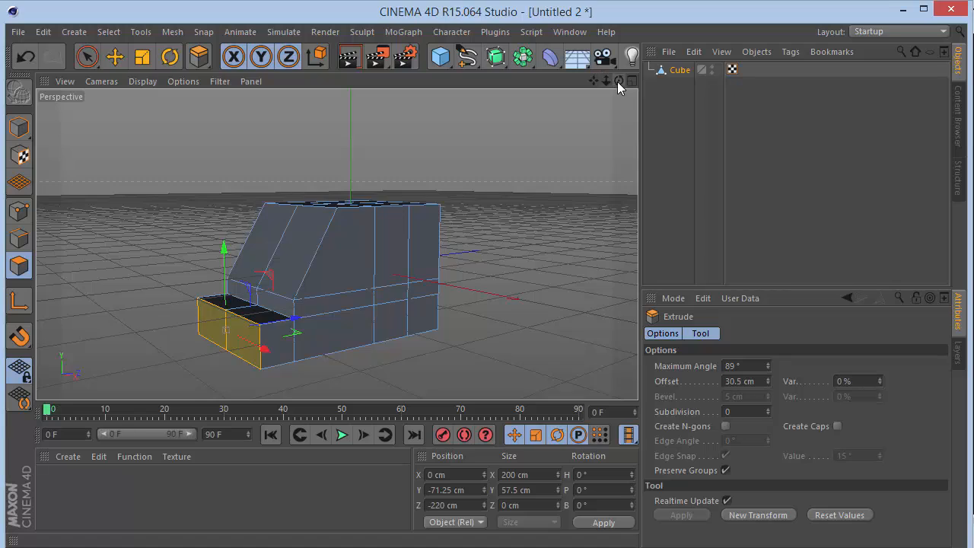
# Undo the extrusion of the two bottom front polygons and its Z position change.
pyautogui.moveTo(618, 81); pyautogui.dragTo(619, 81)
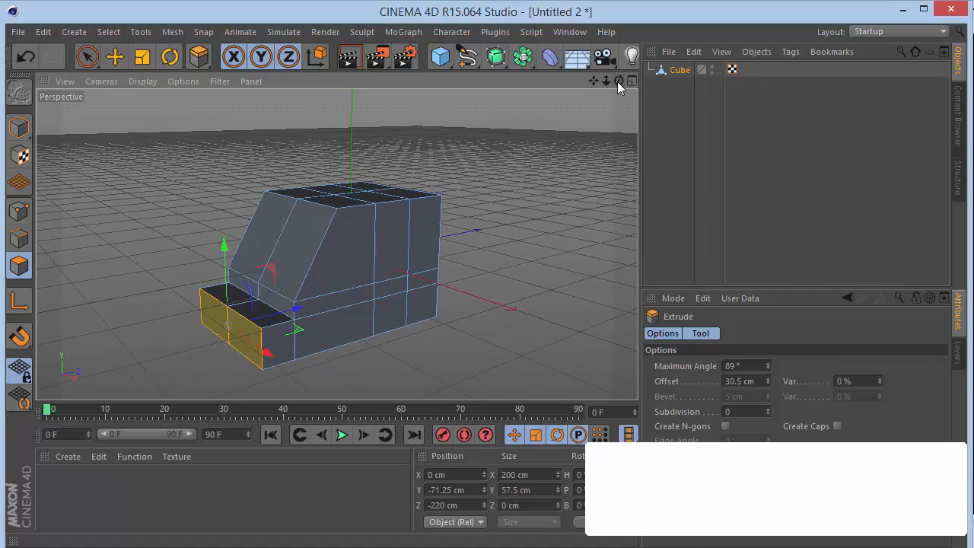
pyautogui.hotkey('ctrl', 'z')
pyautogui.hotkey('ctrl', 'z')
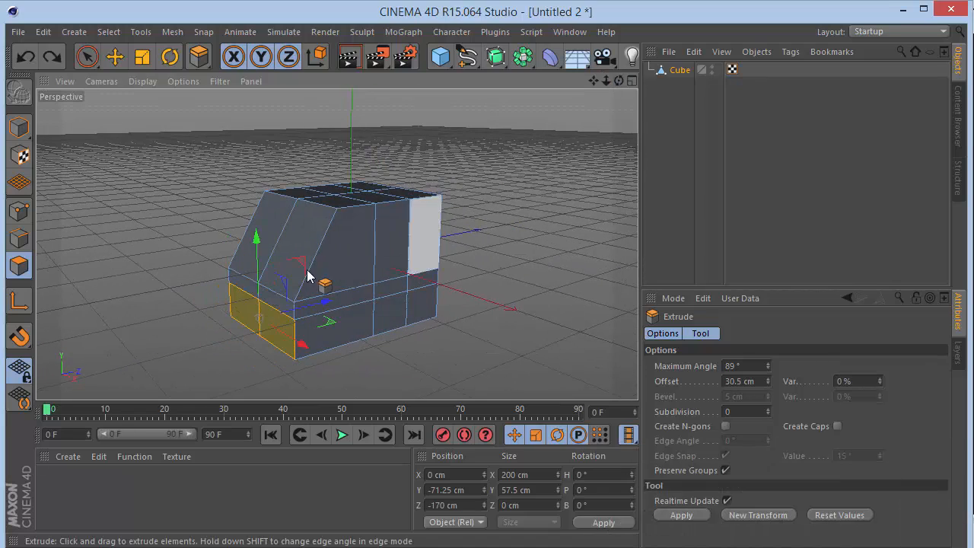
# Select the four front polygons below the slanted face, including both the narrow band and the bottom row.
pyautogui.keyDown('shift'); pyautogui.click(281, 303); pyautogui.keyUp('shift')
pyautogui.keyDown('ctrl'); pyautogui.click(245, 295); pyautogui.keyUp('ctrl')
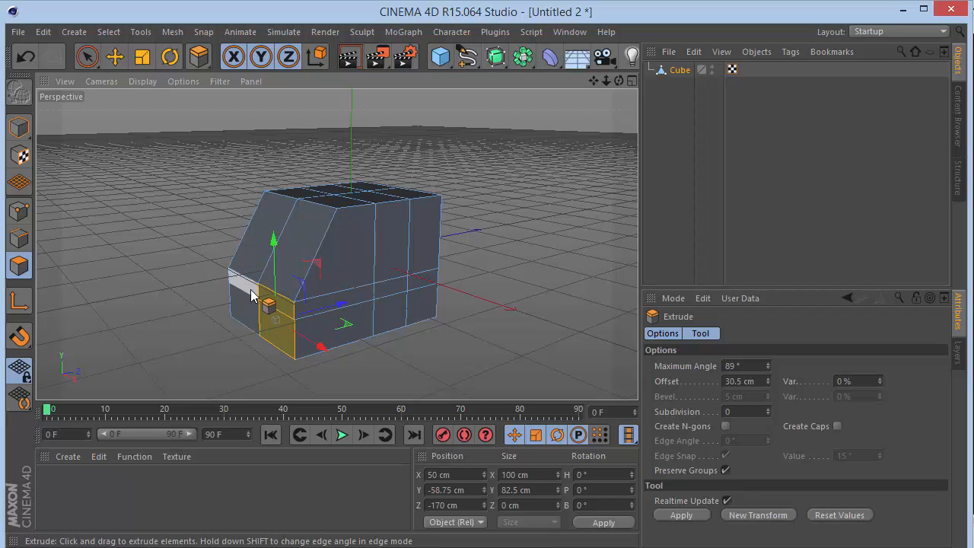
pyautogui.keyDown('shift'); pyautogui.click(245, 285); pyautogui.keyUp('shift')
pyautogui.keyDown('shift'); pyautogui.click(242, 315); pyautogui.keyUp('shift')
pyautogui.click(456, 505)
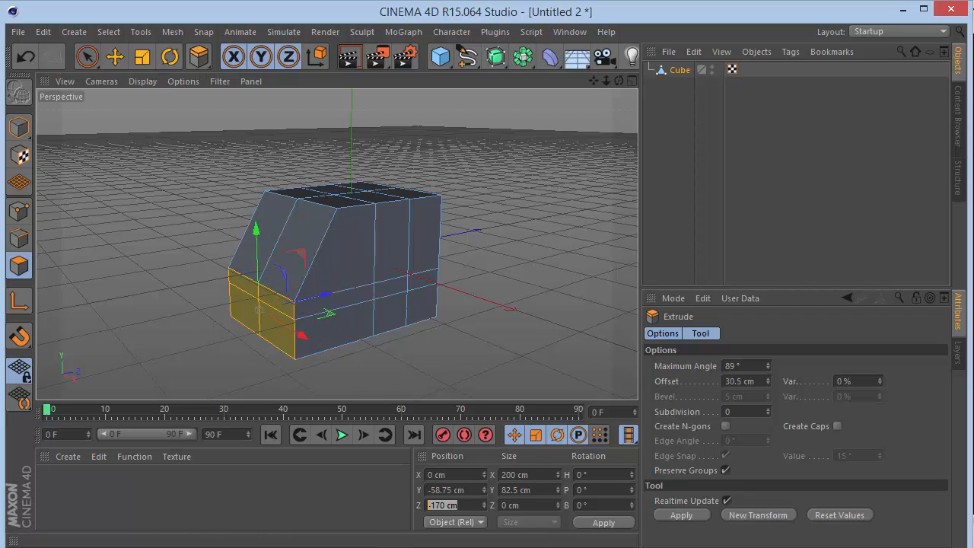
pyautogui.click(508, 265)
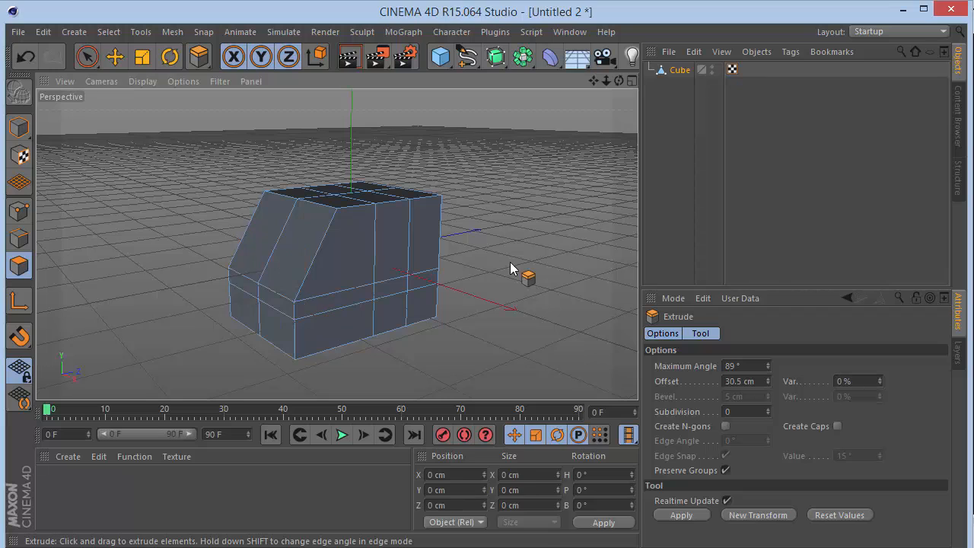
pyautogui.hotkey('ctrl', 'z')
# Extrude the four selected front polygons forward and set their Z position to -220 cm.
pyautogui.moveTo(452, 382); pyautogui.dragTo(441, 369)
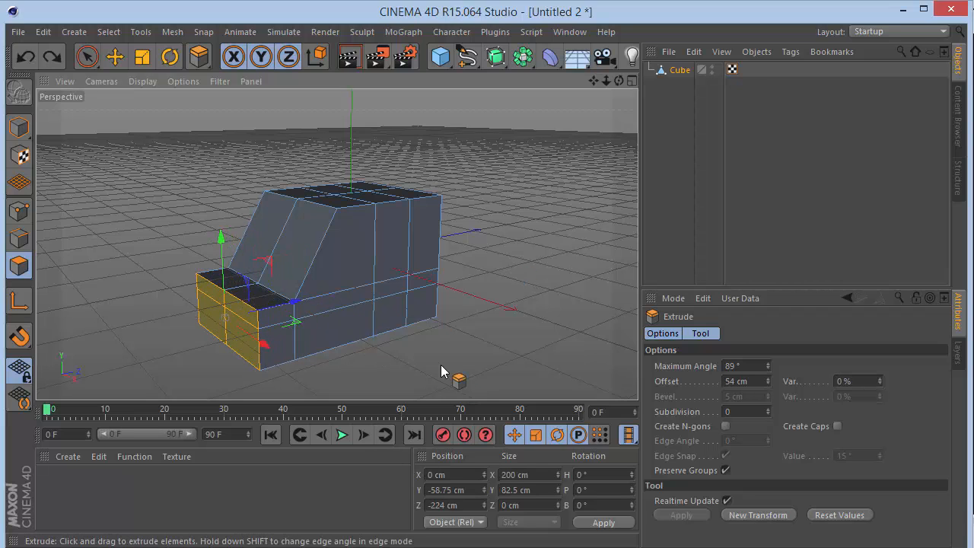
pyautogui.moveTo(476, 507); pyautogui.dragTo(427, 506)
pyautogui.write('-2')
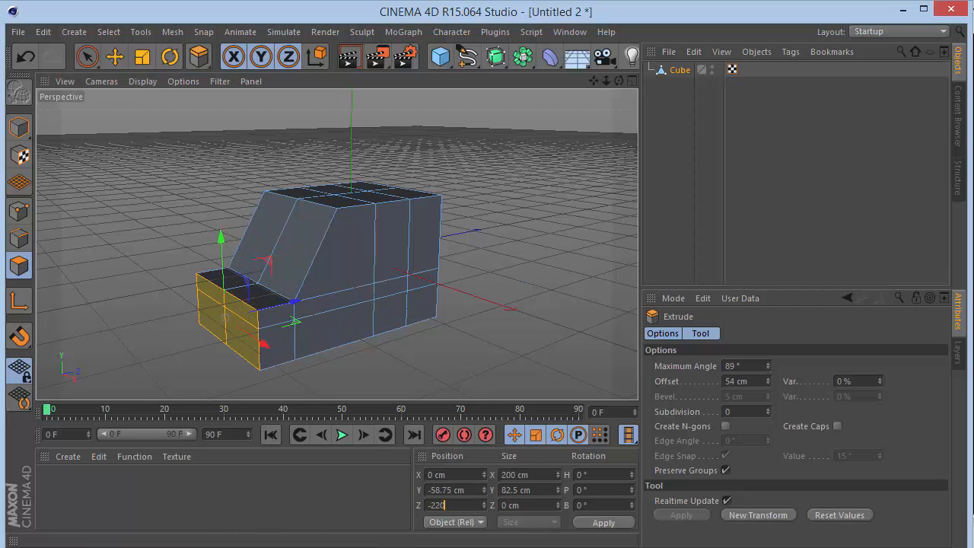
pyautogui.write('20')
pyautogui.press('Return')
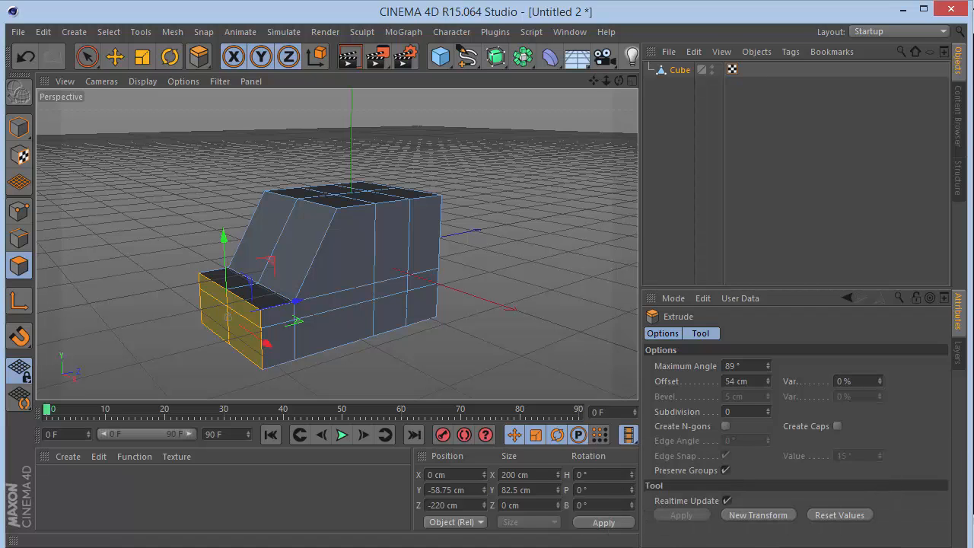
# Select the three upper front points of the hood, lower them, and set their Y position to -33 cm.
pyautogui.click(19, 210)
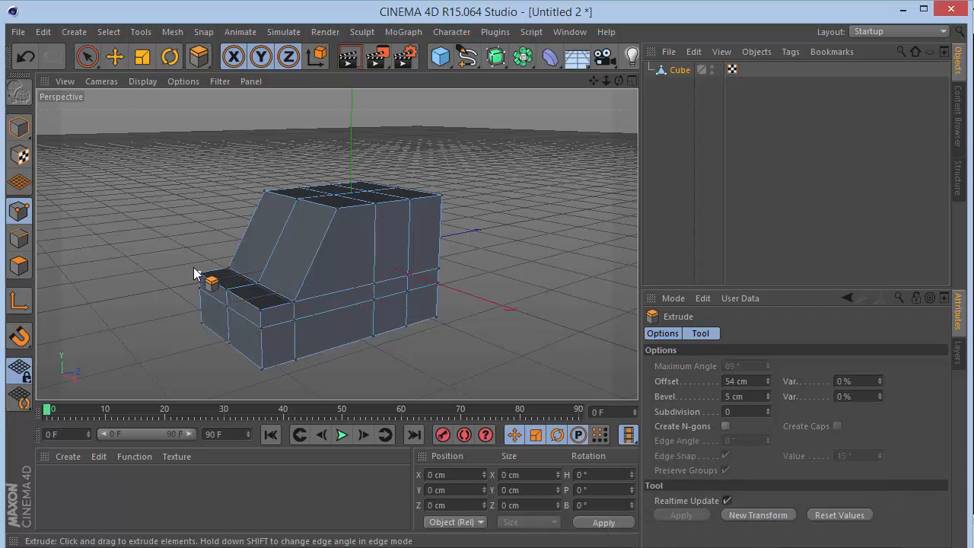
pyautogui.click(89, 66)
pyautogui.click(201, 275)
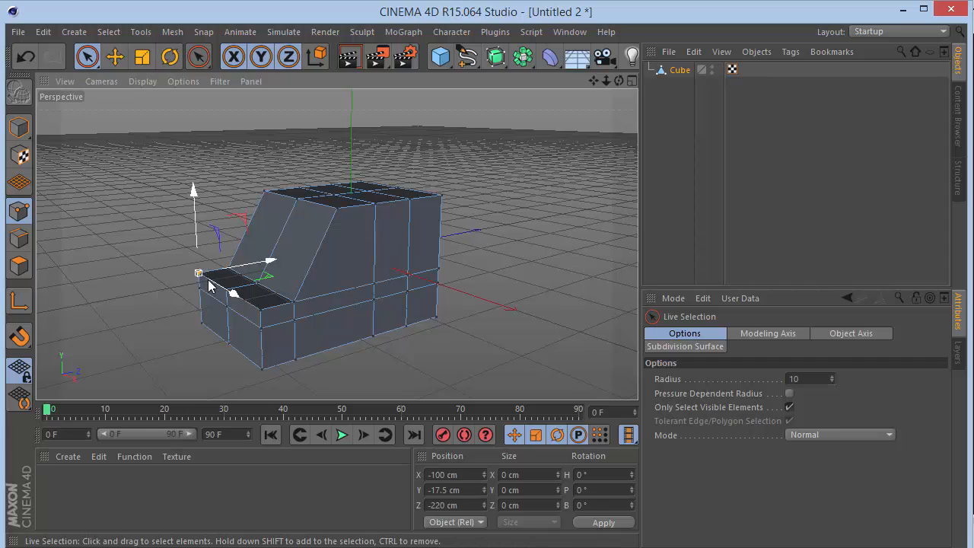
pyautogui.keyDown('shift'); pyautogui.click(265, 312); pyautogui.keyUp('shift')
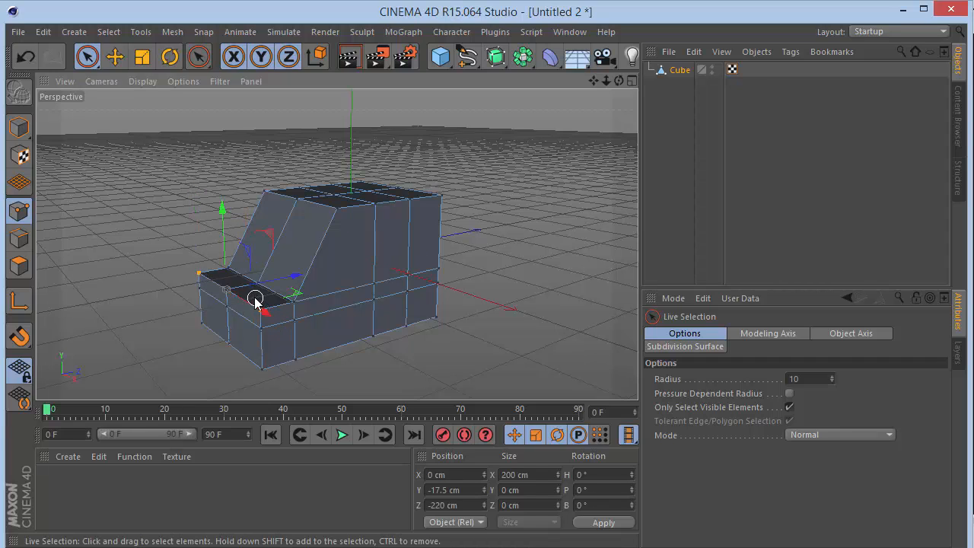
pyautogui.moveTo(236, 300); pyautogui.dragTo(235, 299)
pyautogui.hotkey('ctrl', 'z')
pyautogui.scroll(10, 235, 300)
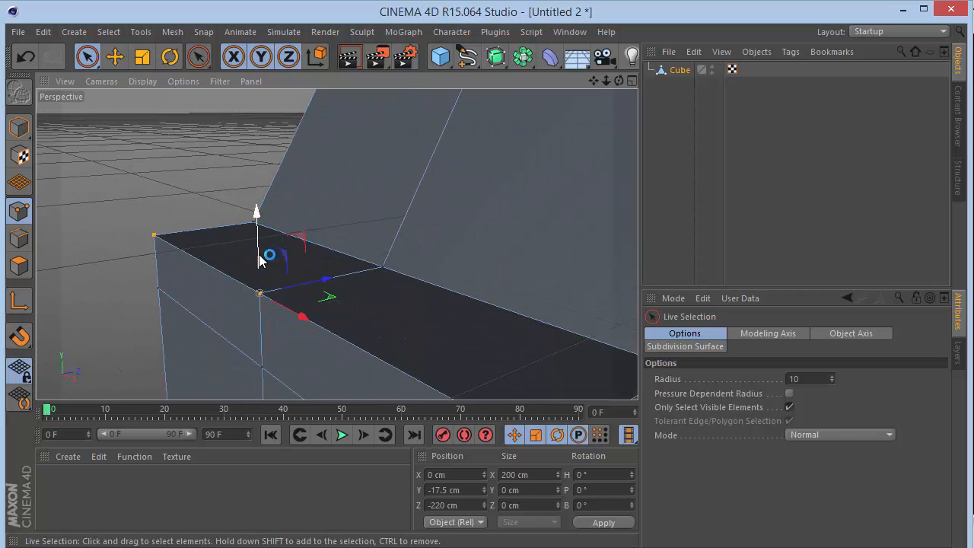
pyautogui.moveTo(259, 257); pyautogui.dragTo(267, 300)
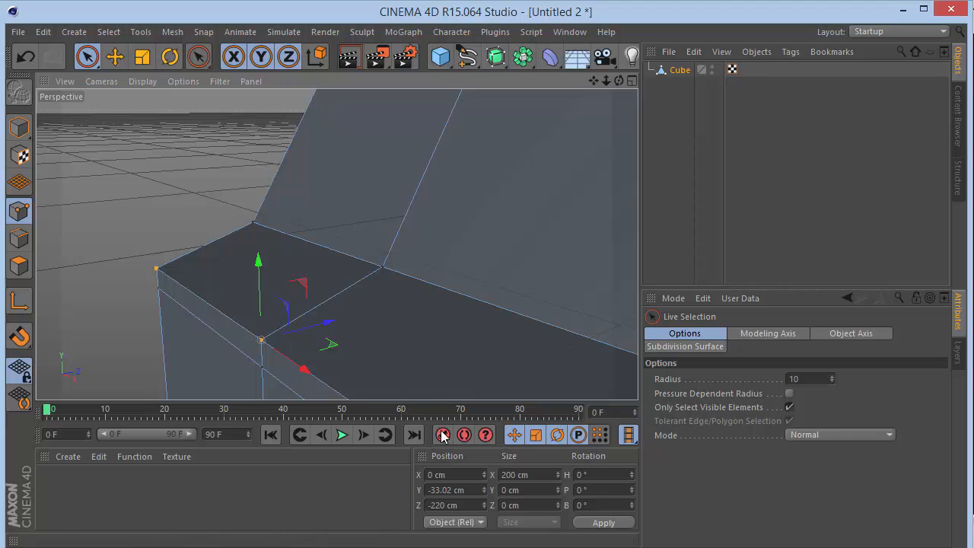
pyautogui.click(464, 490)
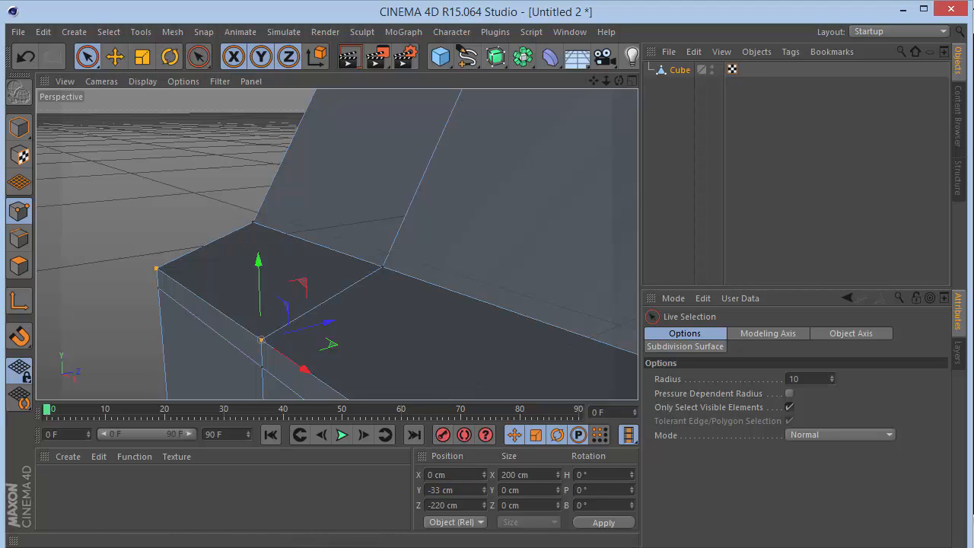
# Loop-select the horizontal ring of points below the hood edge and lower it to a Y position of about -65 cm.
pyautogui.moveTo(608, 82); pyautogui.dragTo(606, 80)
pyautogui.press('u')
pyautogui.press('l')
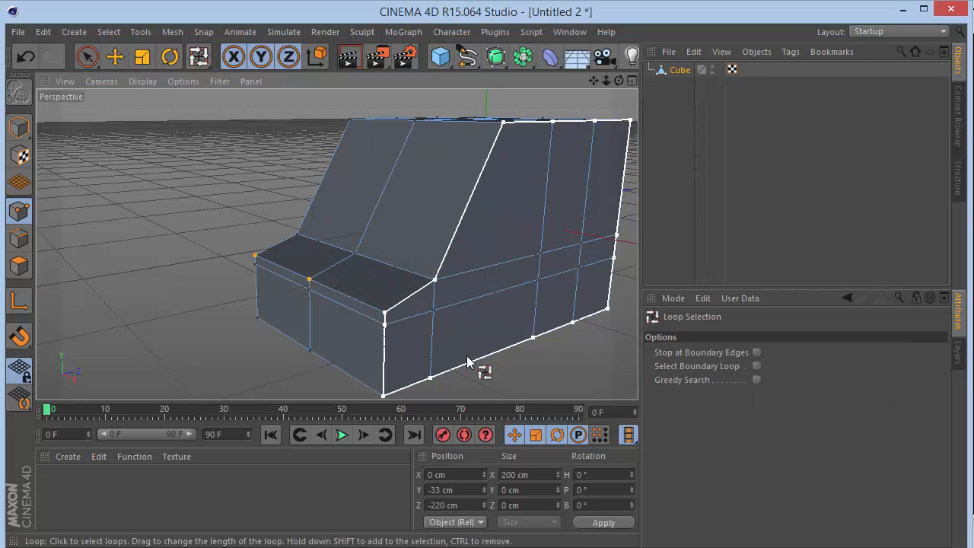
pyautogui.click(450, 291)
pyautogui.press('space')
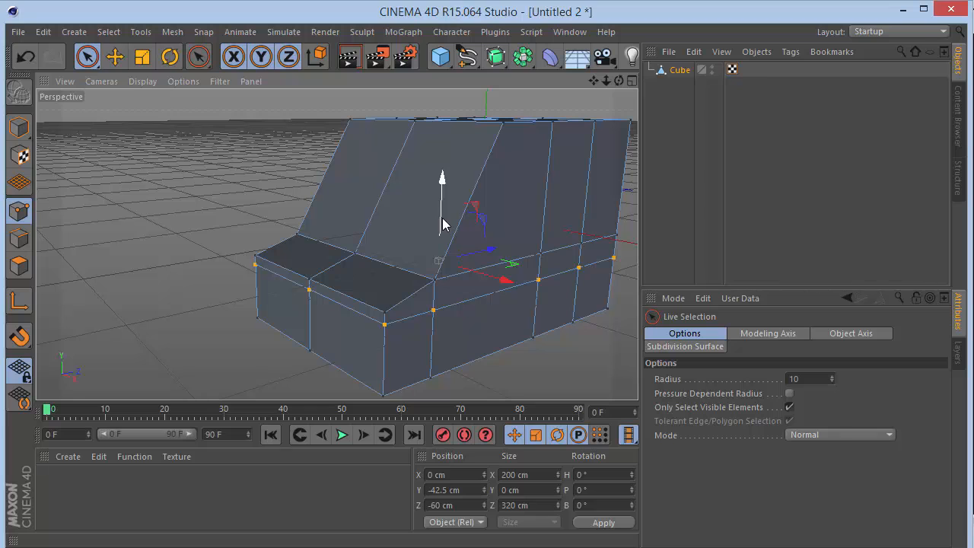
pyautogui.moveTo(442, 227); pyautogui.dragTo(442, 251)
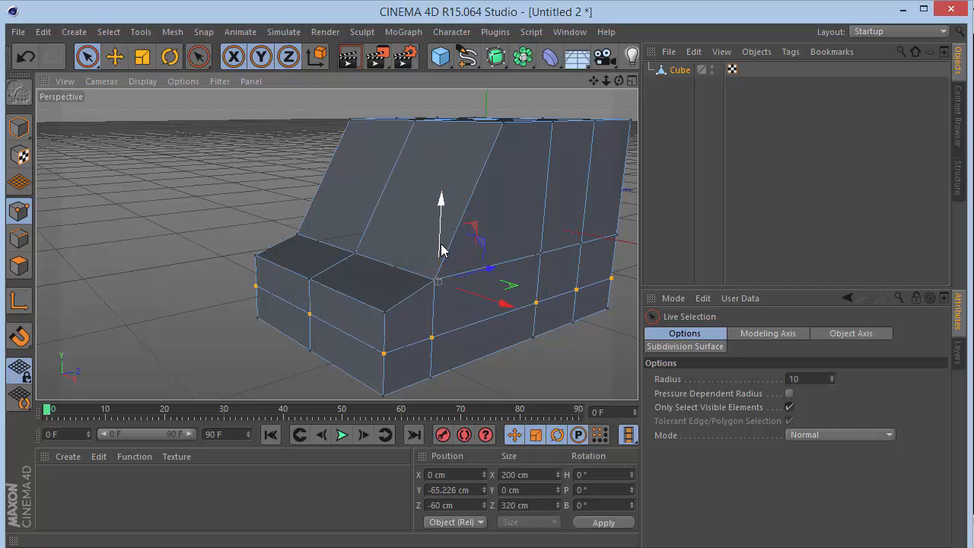
# Scale the selected horizontal ring of points outward along the X axis to a width of 220 cm.
pyautogui.press('F2')
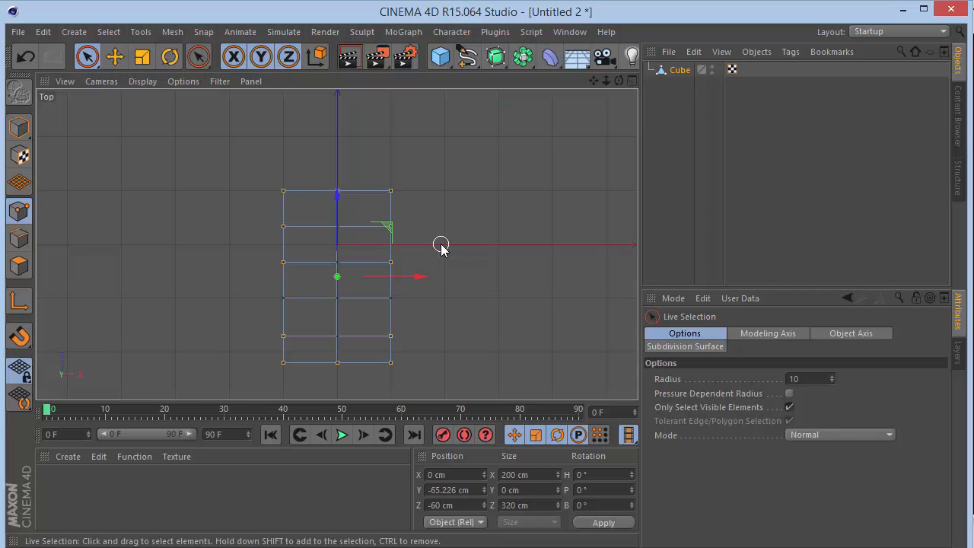
pyautogui.press('F4')
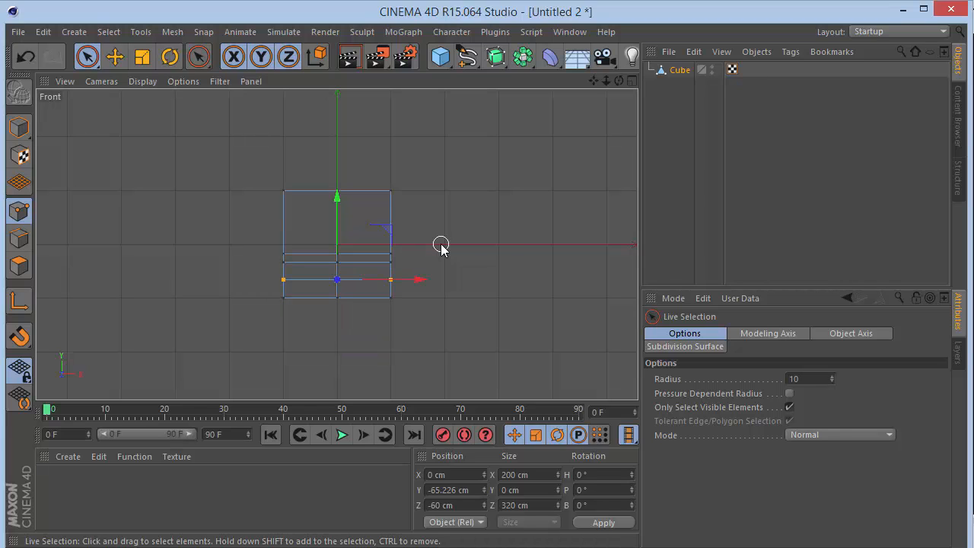
pyautogui.scroll(4, 315, 291)
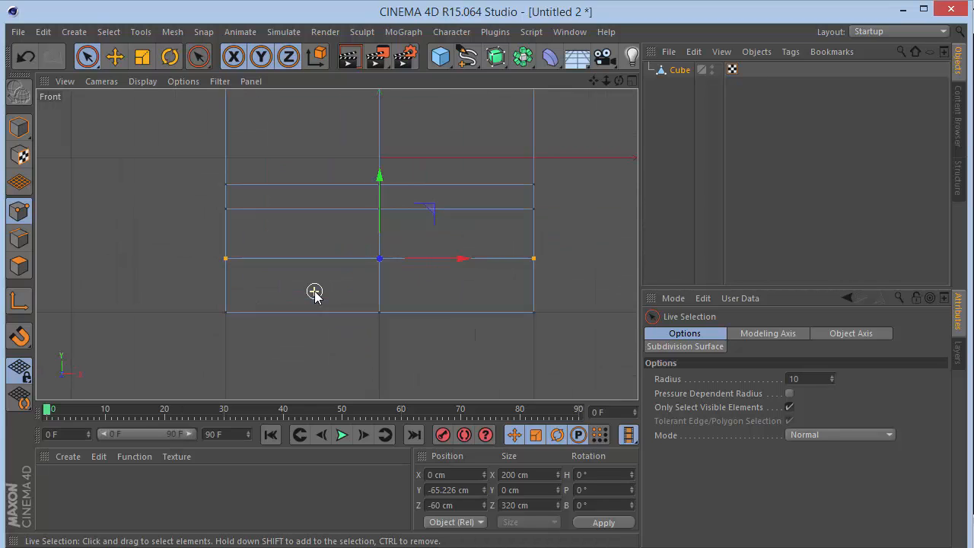
pyautogui.moveTo(383, 218); pyautogui.dragTo(383, 217)
pyautogui.press('F1')
pyautogui.press('t')
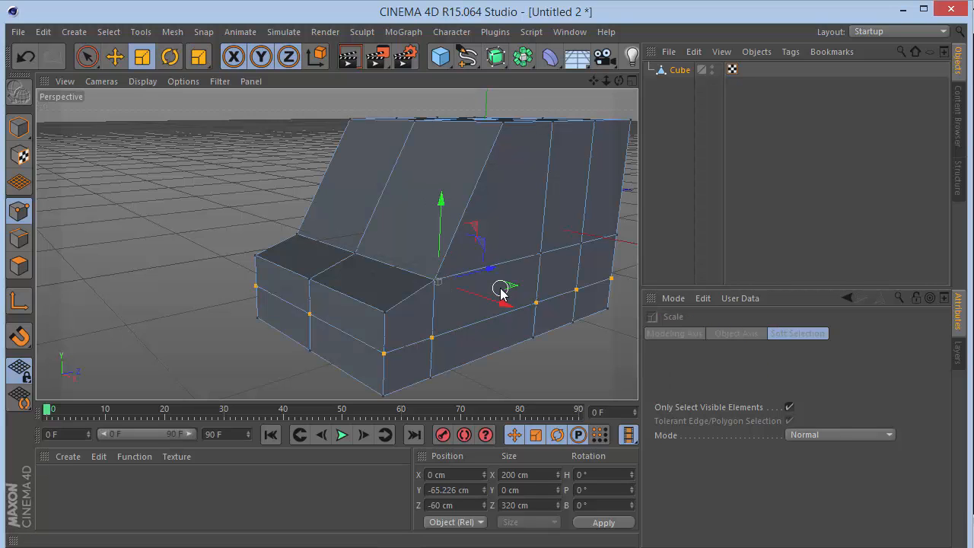
pyautogui.moveTo(505, 304); pyautogui.dragTo(507, 308)
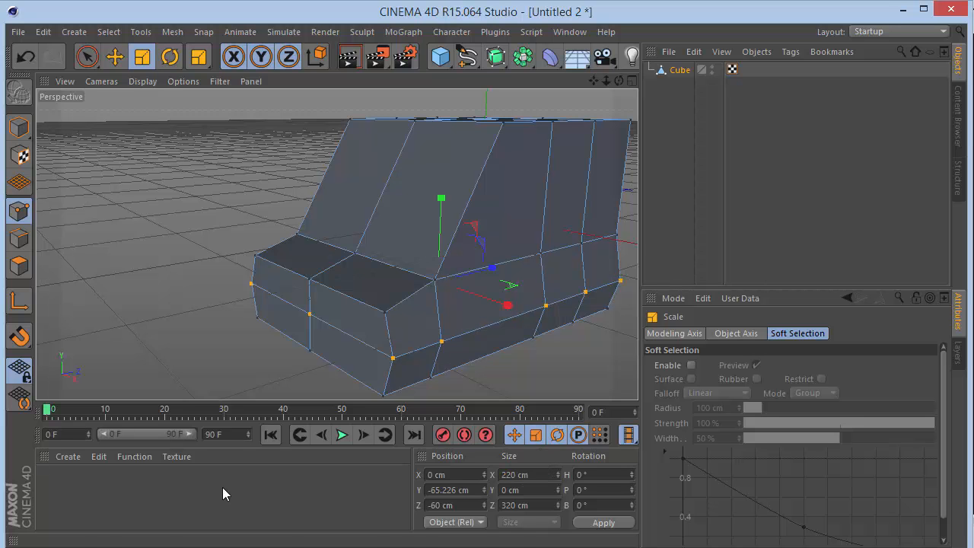
# Loop-select the vertical ring of points just ahead of the rear face and set its Z position to -10 cm.
pyautogui.moveTo(619, 80); pyautogui.dragTo(491, 88)
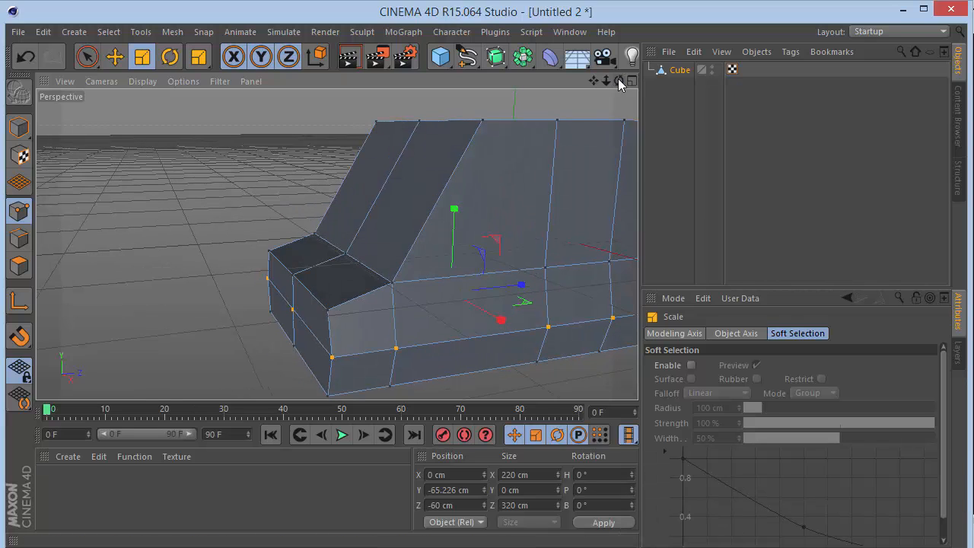
pyautogui.moveTo(618, 79)
pyautogui.mouseDown()
pyautogui.moveTo(563, 82)
pyautogui.moveTo(616, 81)
pyautogui.moveTo(601, 84)
pyautogui.mouseUp()
pyautogui.click(87, 57)
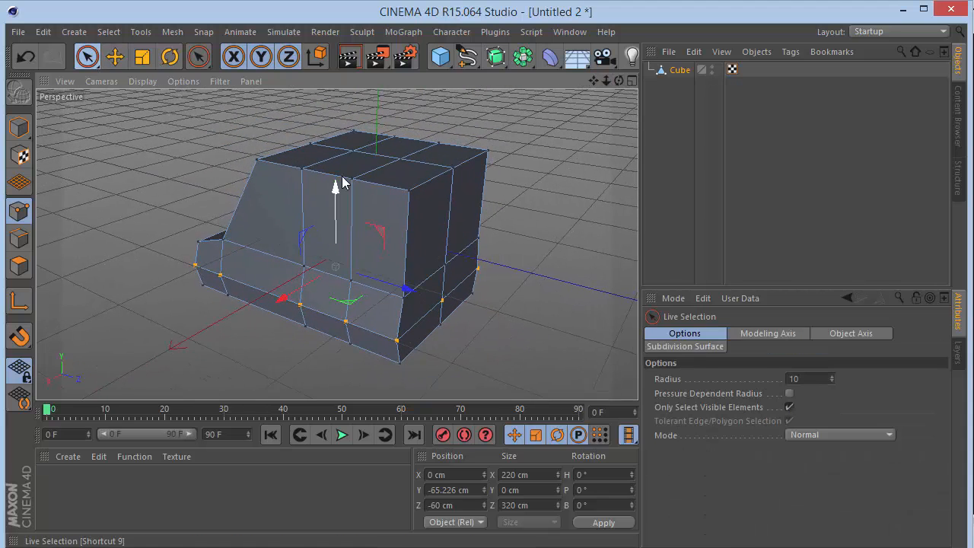
pyautogui.press('u')
pyautogui.press('l')
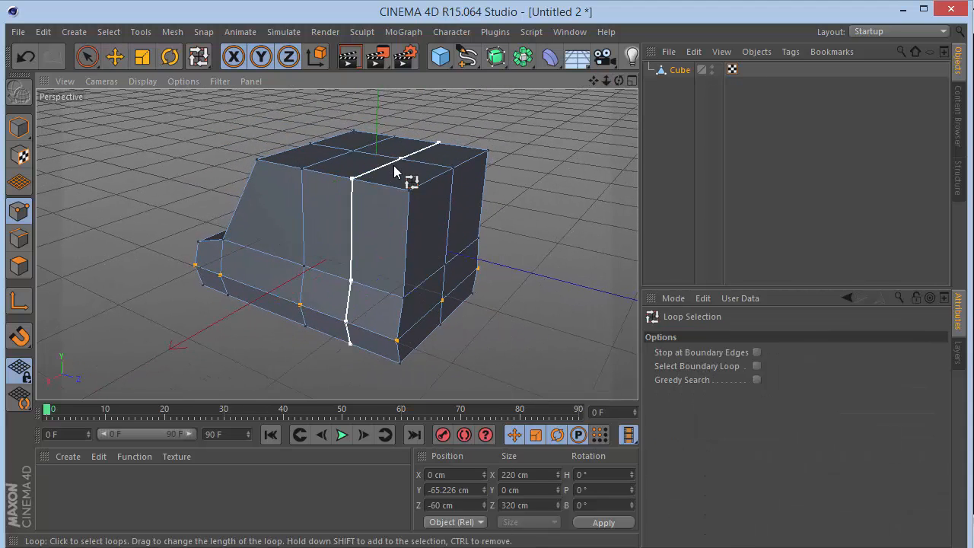
pyautogui.click(388, 171)
pyautogui.press('space')
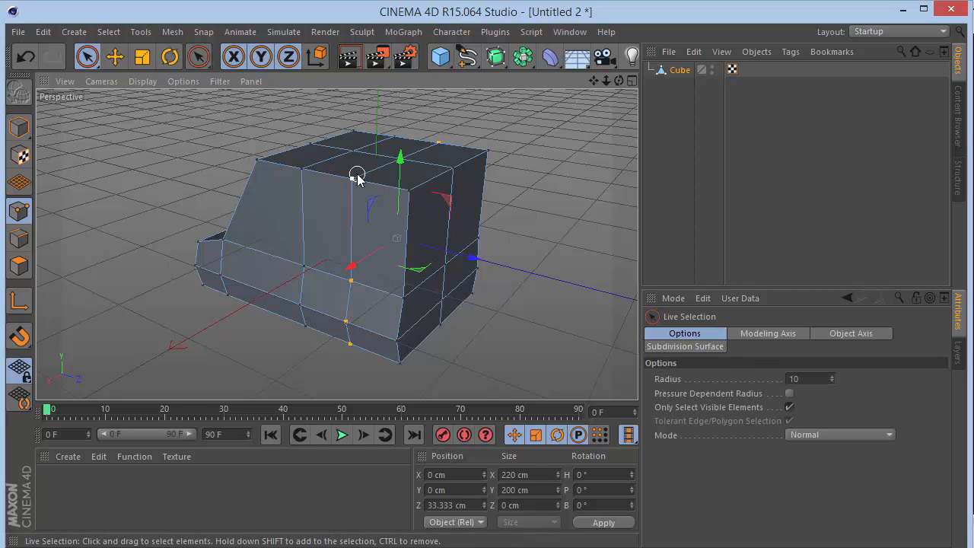
pyautogui.moveTo(472, 257); pyautogui.dragTo(444, 257)
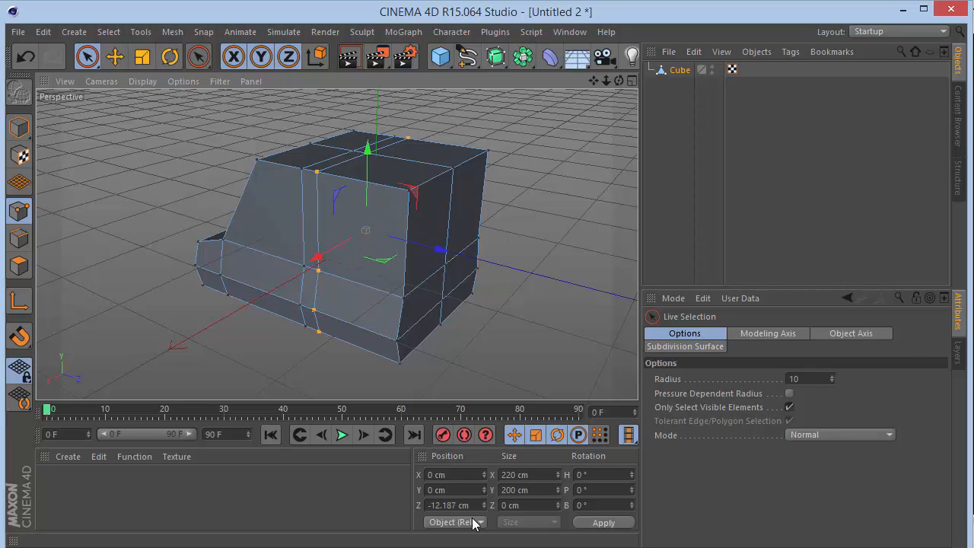
pyautogui.moveTo(472, 509); pyautogui.dragTo(100, 490)
pyautogui.write('-10')
pyautogui.press('Return')
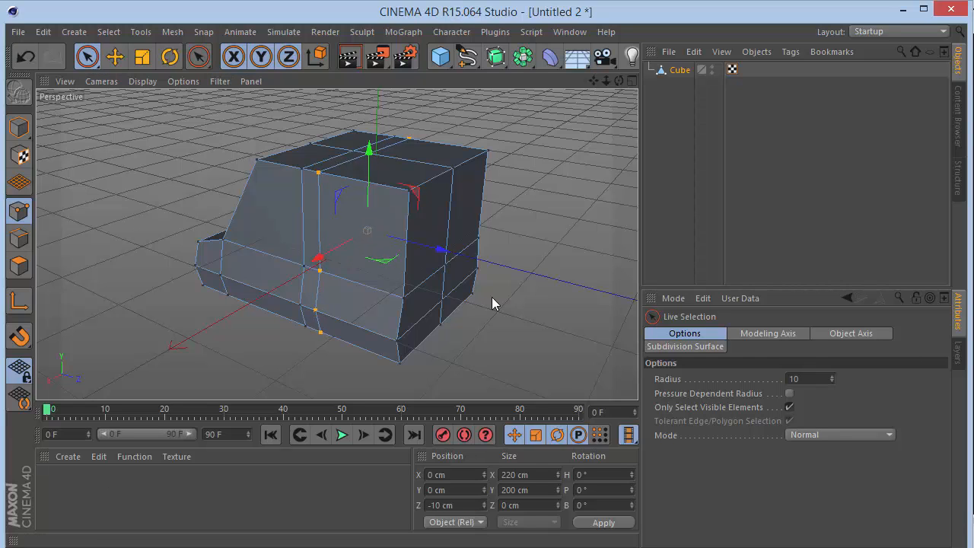
# Select all points of the rear face, move them forward, and set their Z position to 15 cm.
pyautogui.press('u')
pyautogui.press('l')
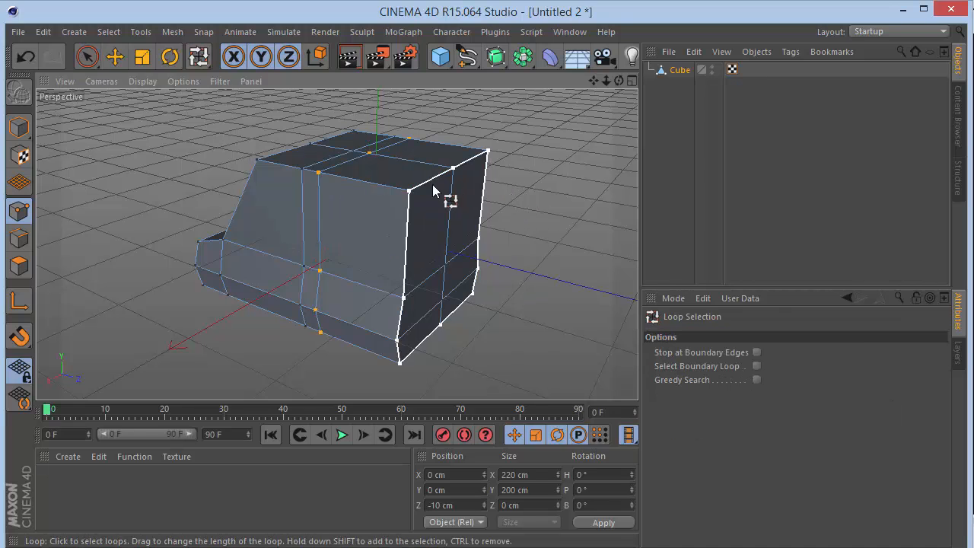
pyautogui.click(434, 191)
pyautogui.press('space')
pyautogui.press('n')
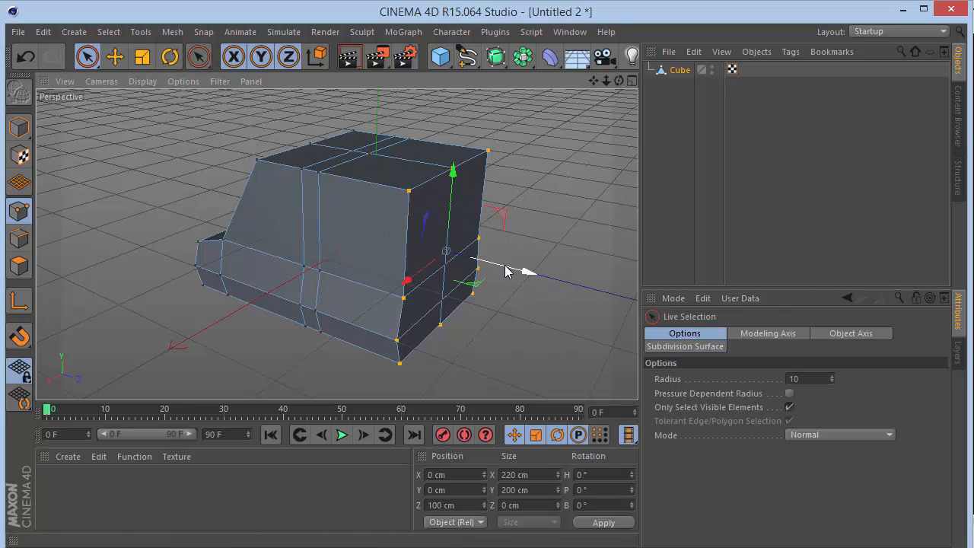
pyautogui.moveTo(506, 272); pyautogui.dragTo(451, 258)
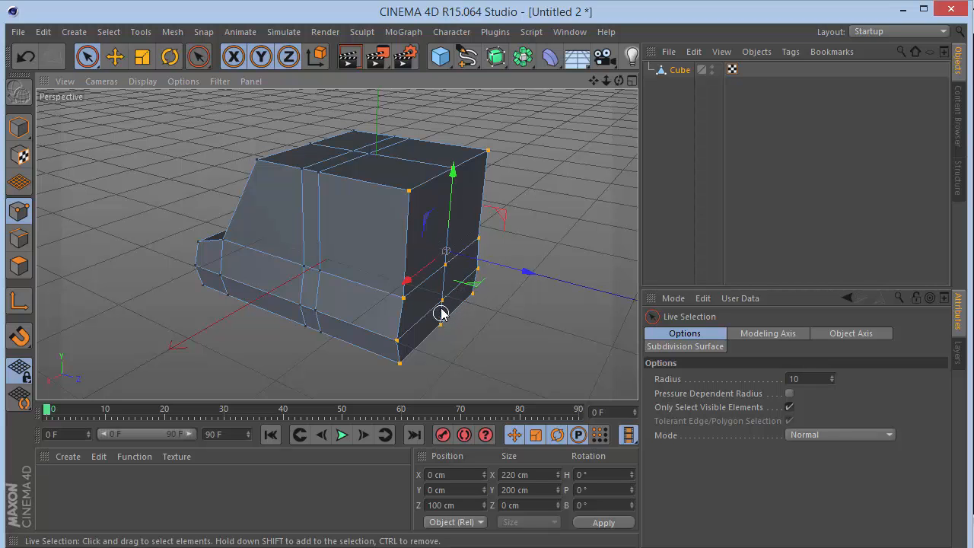
pyautogui.moveTo(526, 270); pyautogui.dragTo(457, 266)
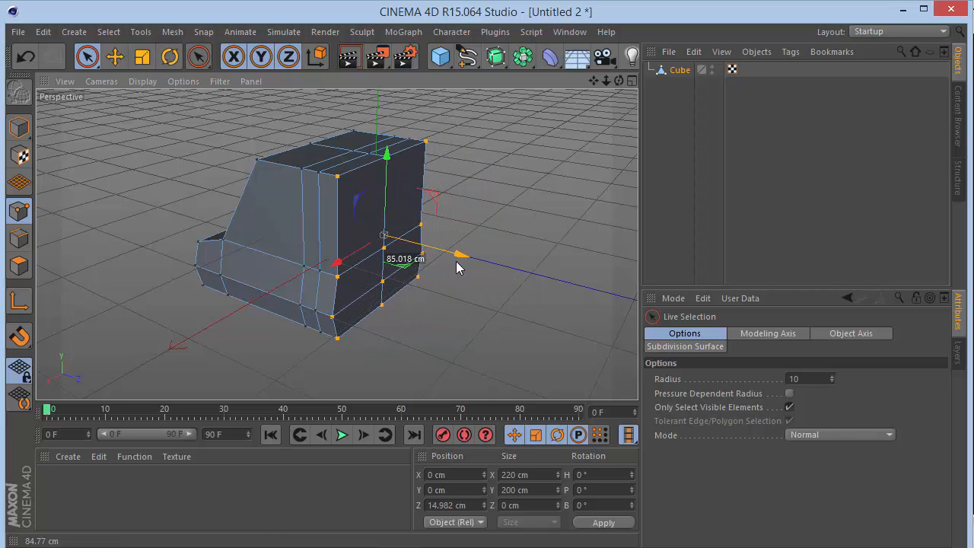
pyautogui.scroll(3, 353, 235)
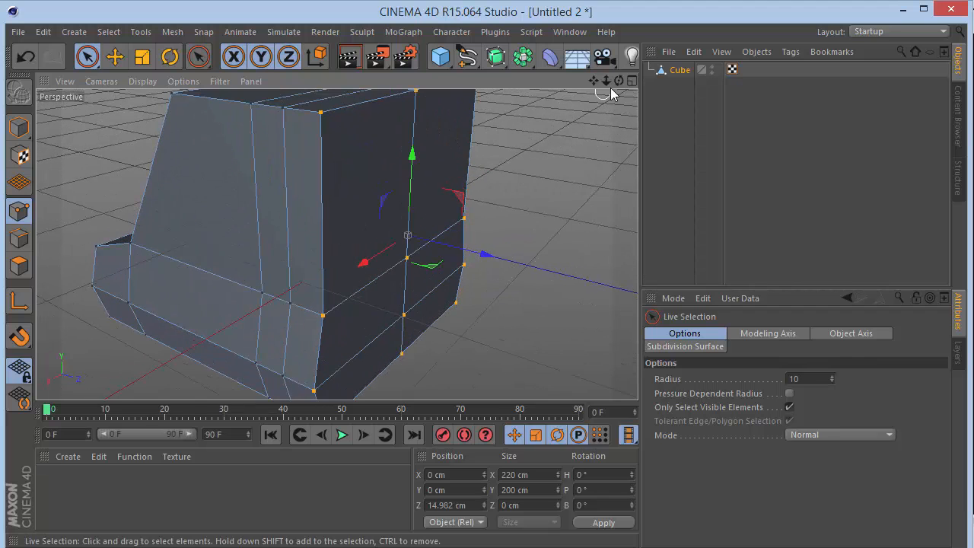
pyautogui.moveTo(618, 81); pyautogui.dragTo(548, 87)
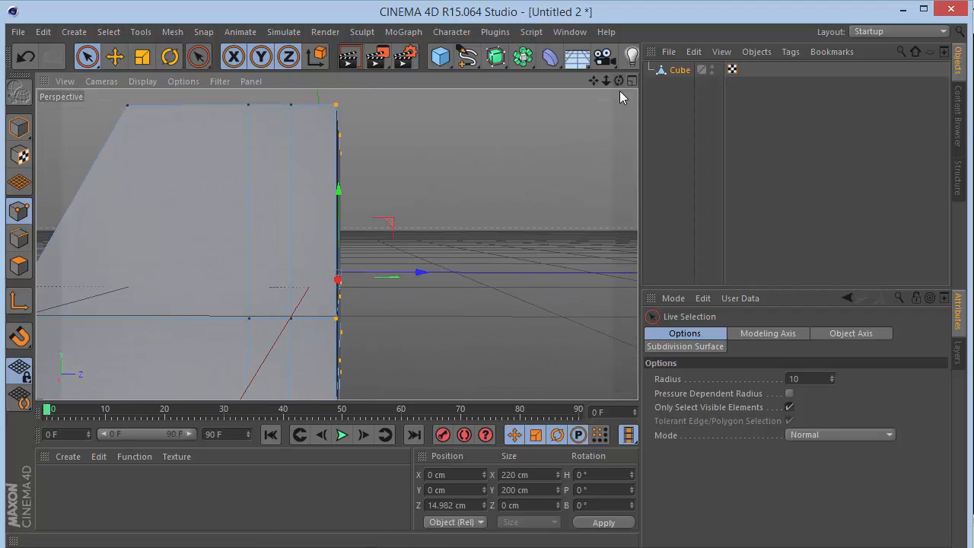
pyautogui.click(472, 505)
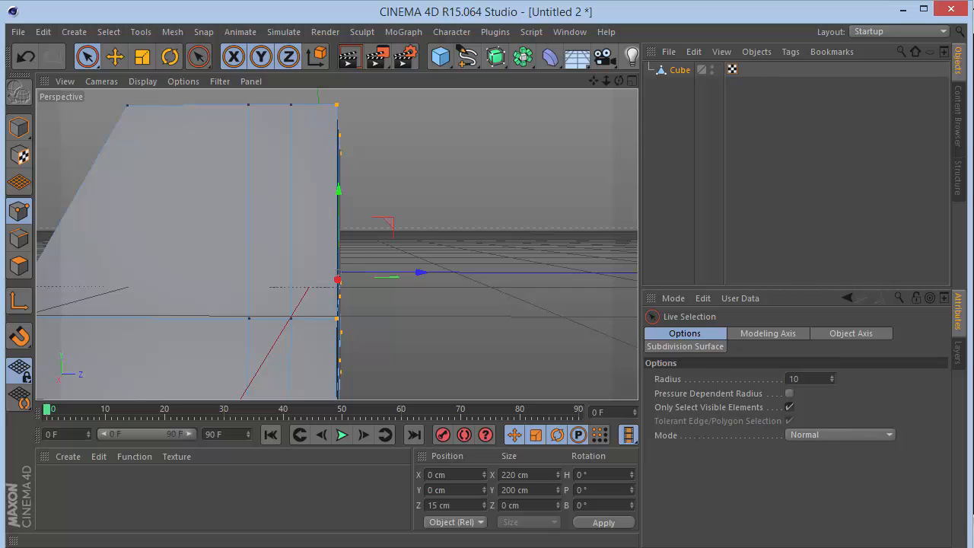
# Select the two windshield polygons and the adjacent side window polygon on each side, and apply Extrude Inner with a 6 cm offset.
pyautogui.moveTo(618, 81); pyautogui.dragTo(586, 84)
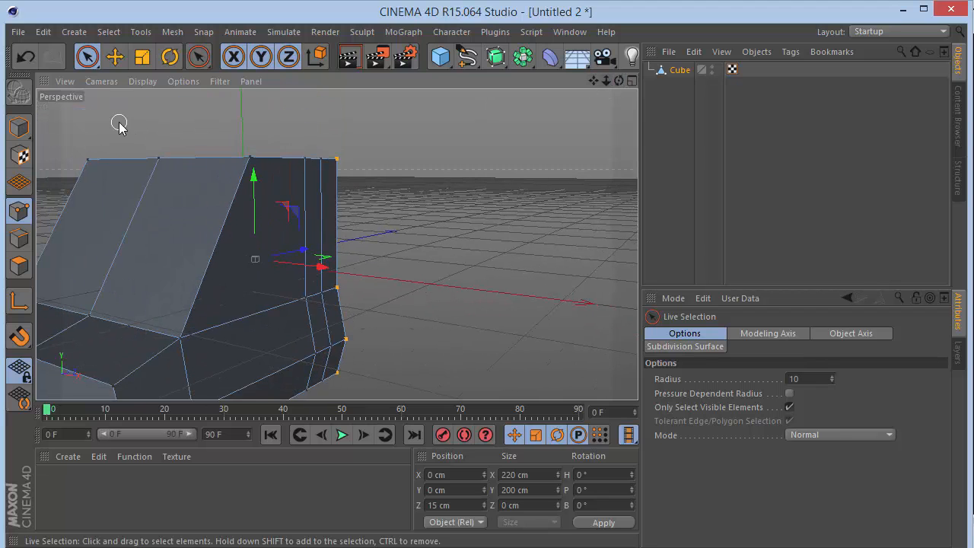
pyautogui.click(21, 266)
pyautogui.moveTo(230, 252); pyautogui.dragTo(113, 245)
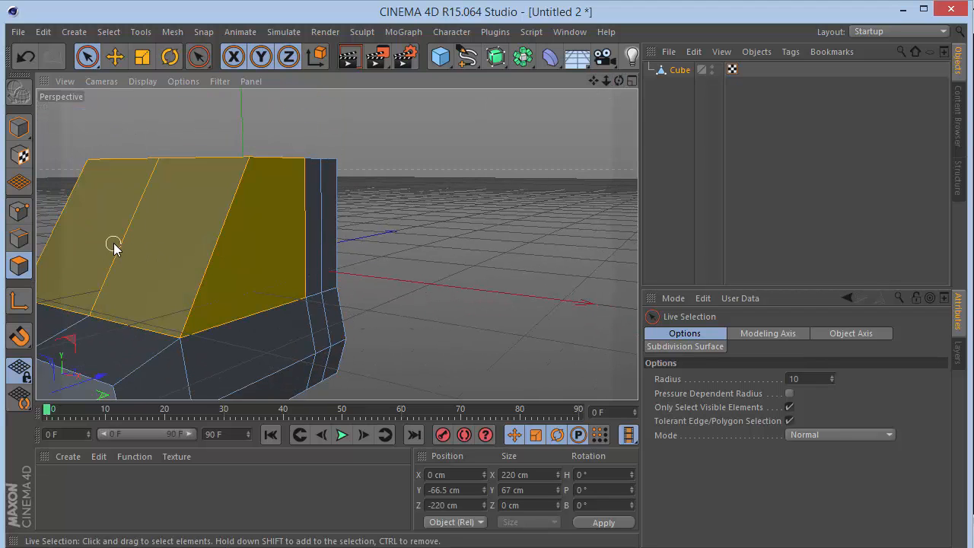
pyautogui.moveTo(618, 82); pyautogui.dragTo(616, 81)
pyautogui.keyDown('shift'); pyautogui.click(243, 279); pyautogui.keyUp('shift')
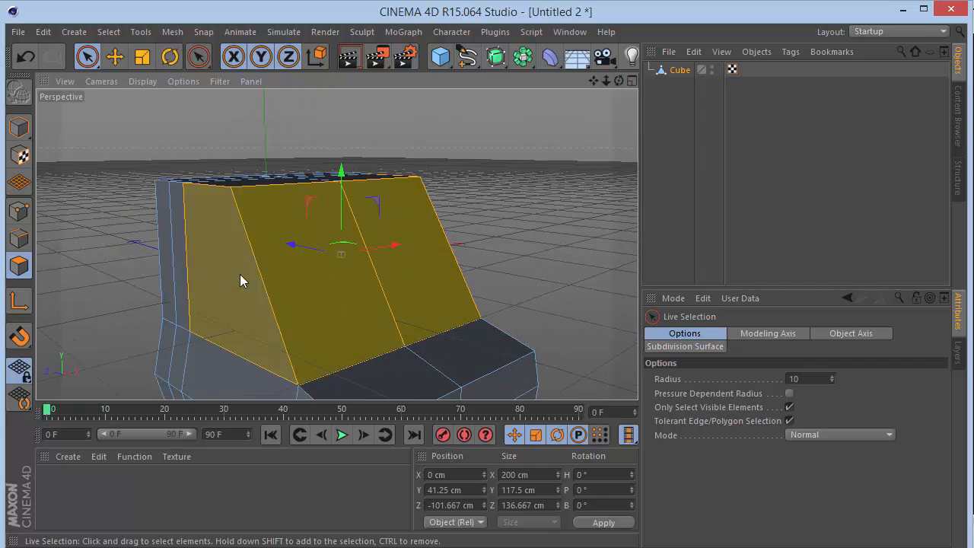
pyautogui.press('i')
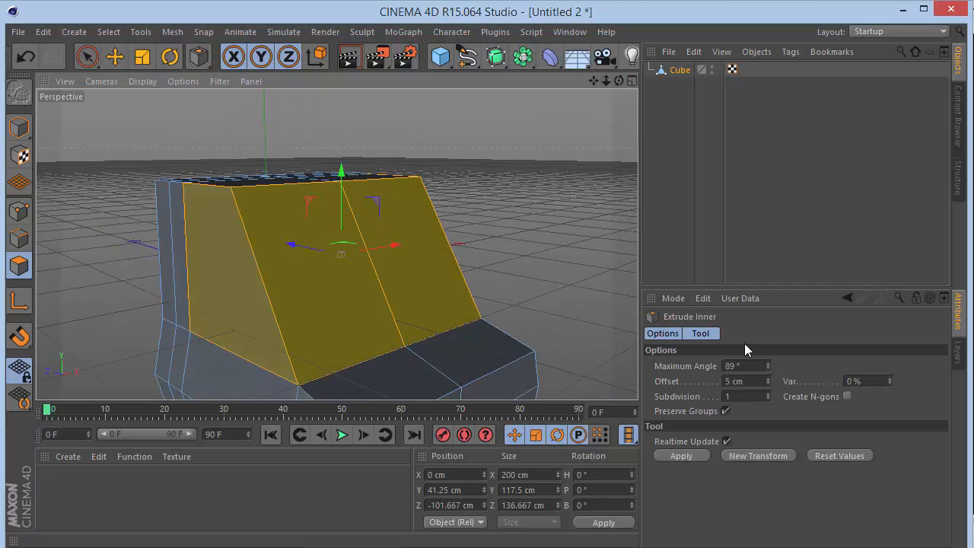
pyautogui.write('6')
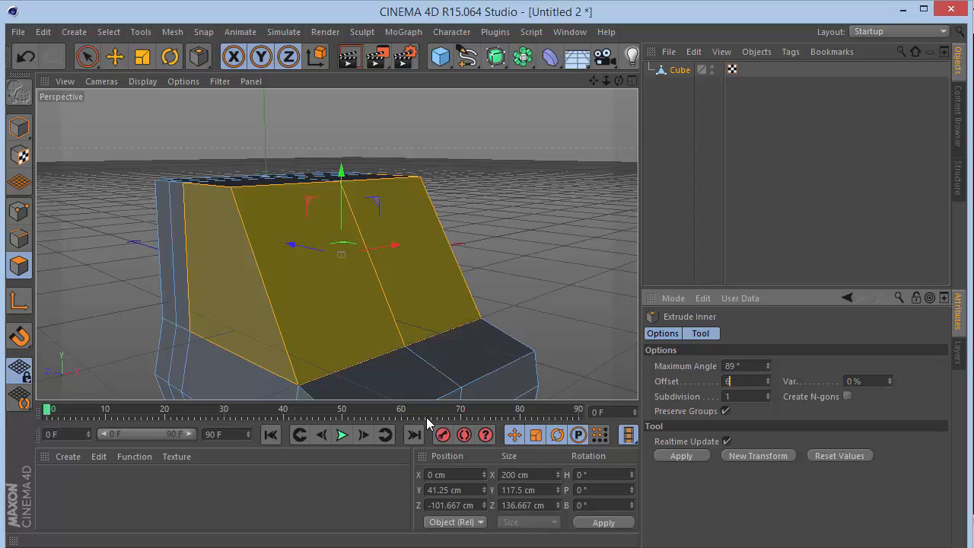
pyautogui.press('Return')
# Extrude the inset windshield and side window polygons inward with an offset of -4.5 cm.
pyautogui.press('d')
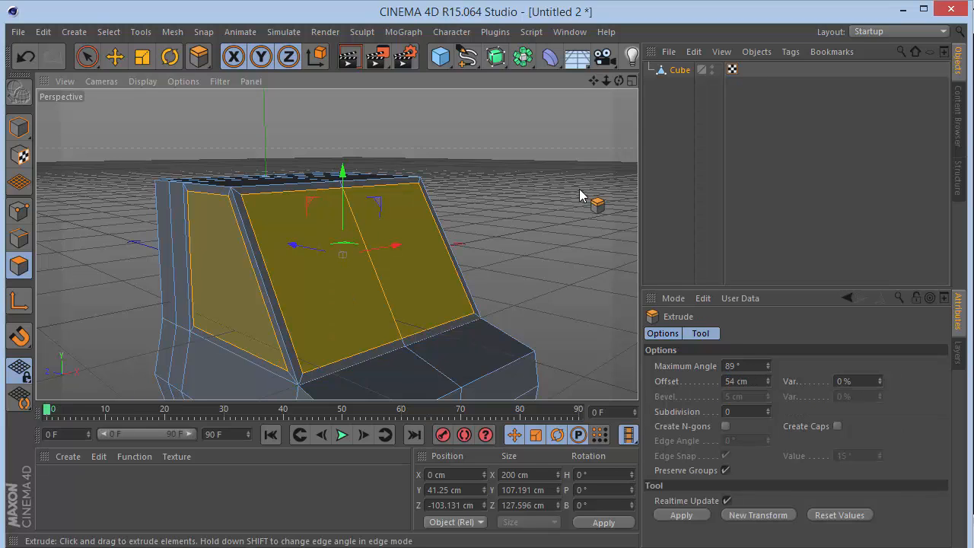
pyautogui.moveTo(754, 379); pyautogui.dragTo(222, 399)
pyautogui.write('-')
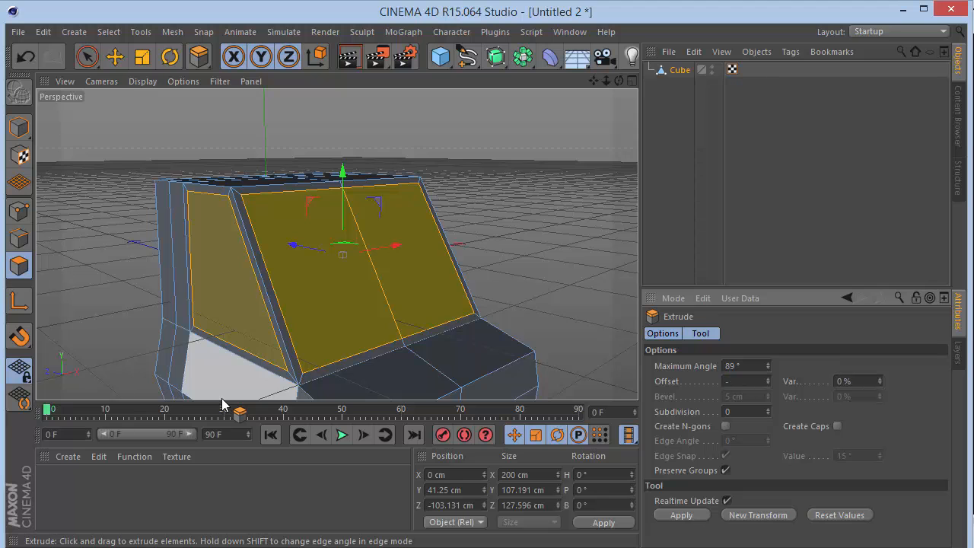
pyautogui.write('4.5')
pyautogui.press('Return')
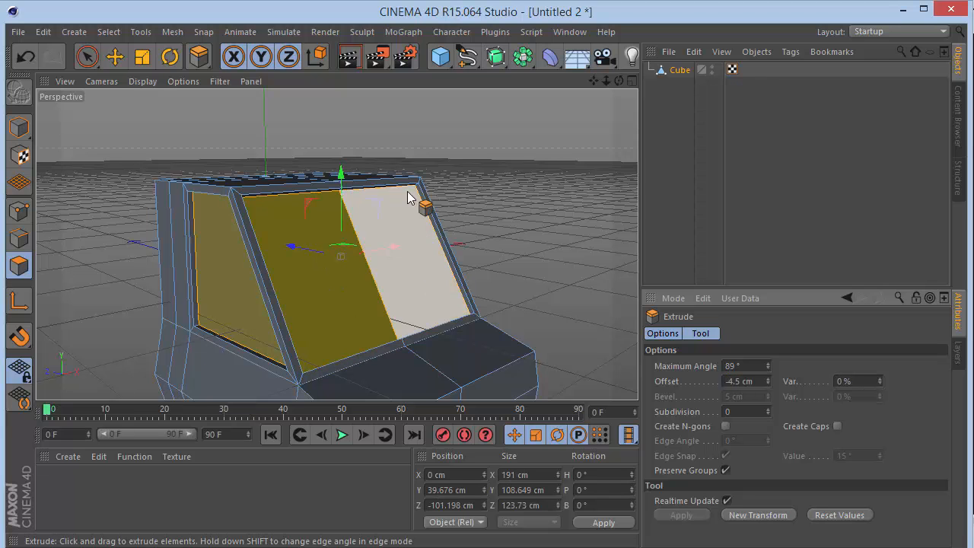
# Store the selected windshield and side window polygons as a polygon selection tag named Windows.
pyautogui.moveTo(618, 81); pyautogui.dragTo(329, 243)
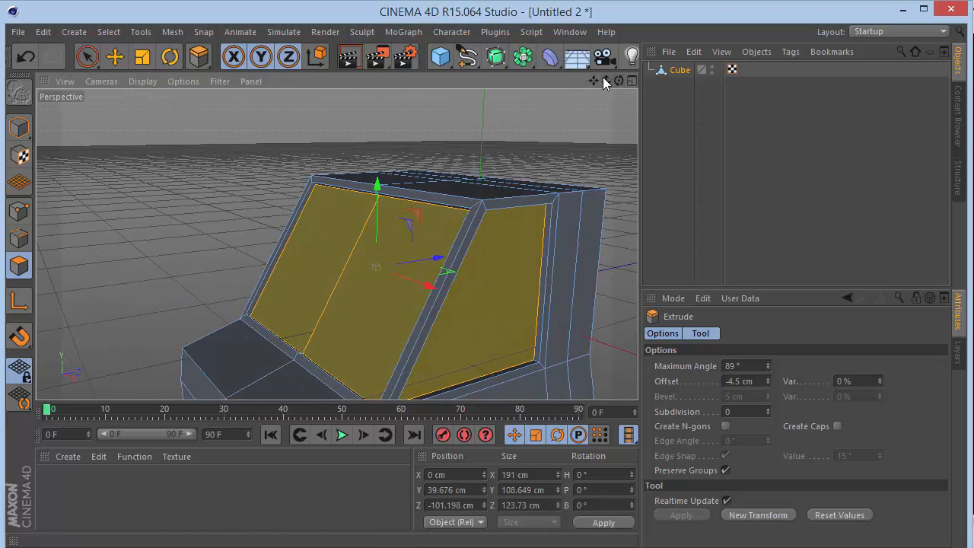
pyautogui.moveTo(593, 80); pyautogui.dragTo(333, 217)
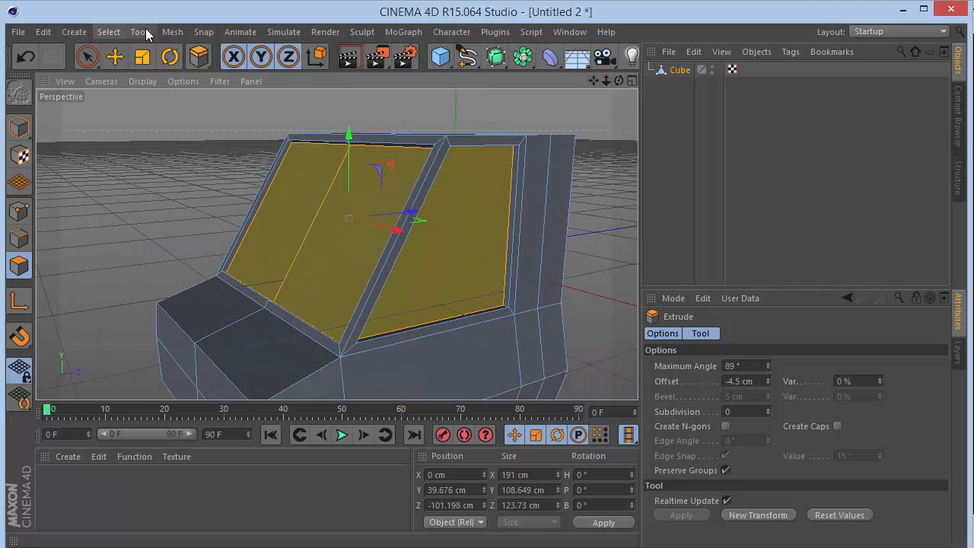
pyautogui.click(114, 33)
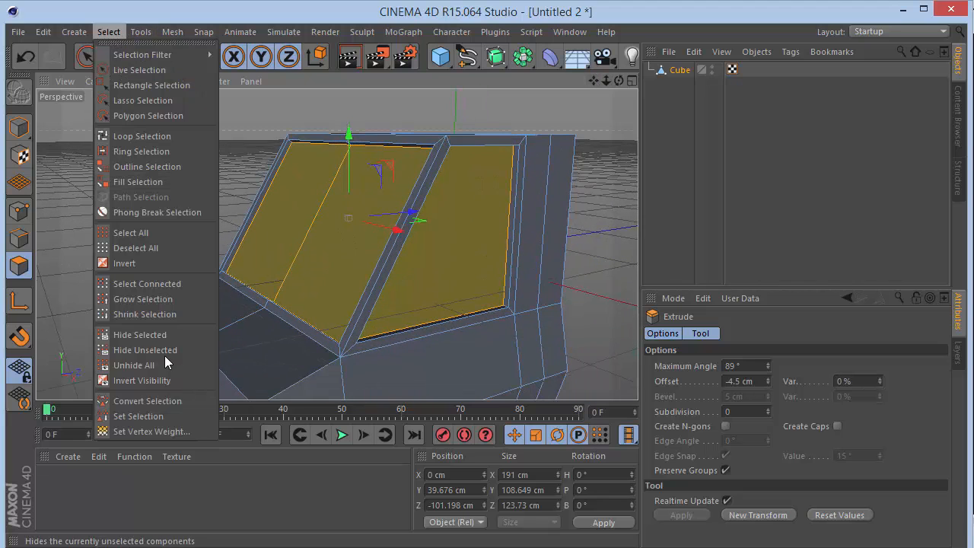
pyautogui.click(143, 416)
pyautogui.tripleClick(758, 352)
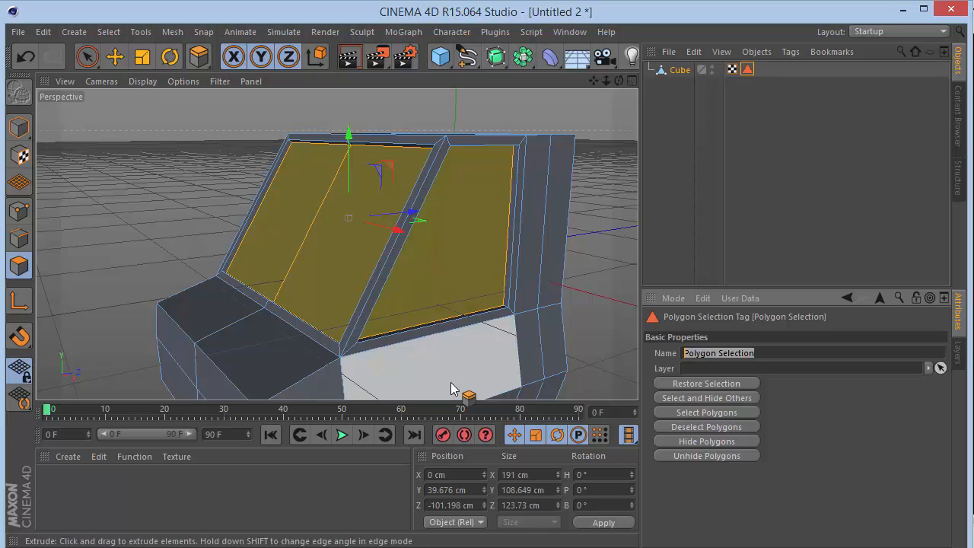
pyautogui.write('Windows')
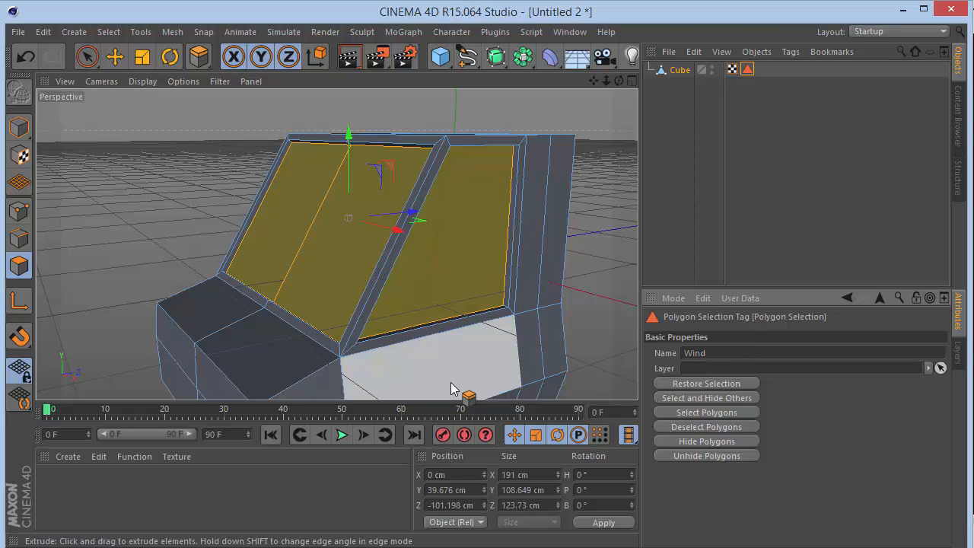
# Select the four polygons of the vehicle's front face with Live Selection.
pyautogui.click(87, 56)
pyautogui.moveTo(606, 80)
pyautogui.mouseDown()
pyautogui.moveTo(595, 82)
pyautogui.moveTo(619, 81)
pyautogui.mouseUp()
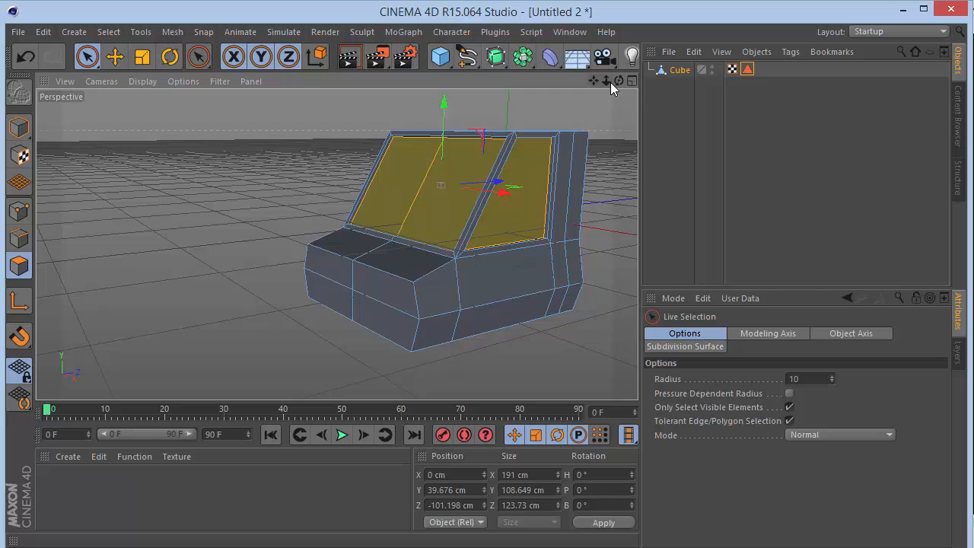
pyautogui.moveTo(371, 275); pyautogui.dragTo(380, 287)
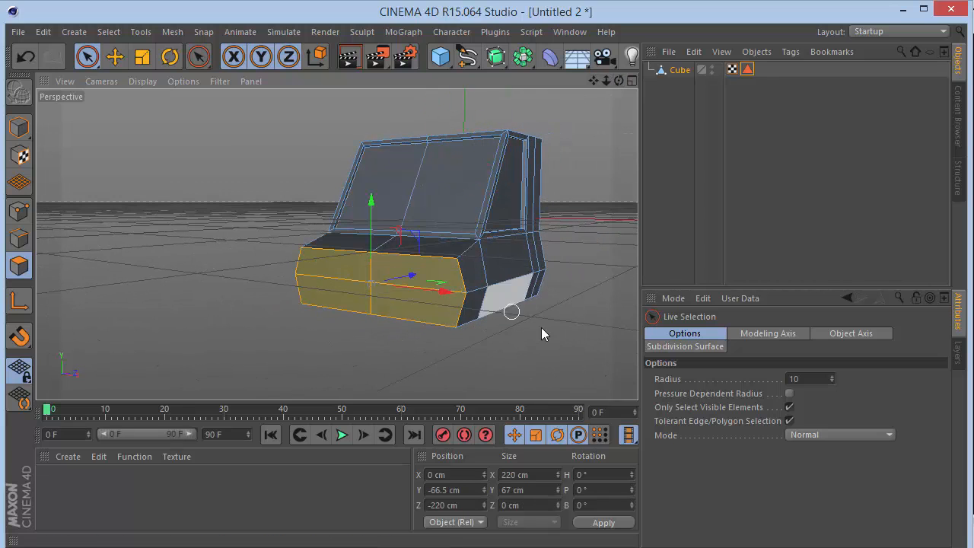
# Try an Extrude Inner of about 6.1 cm on the four front polygons with Preserve Groups off, and undo it.
pyautogui.press('i')
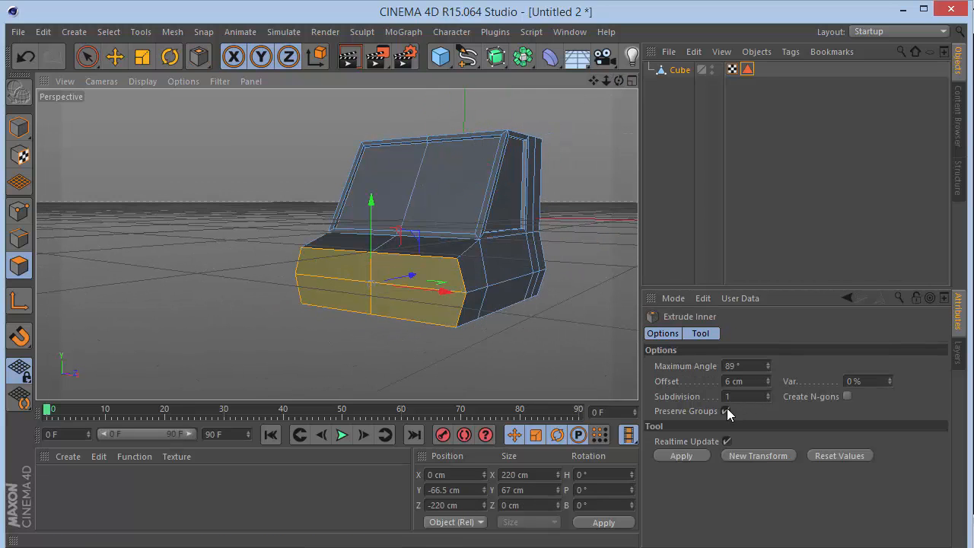
pyautogui.click(725, 410)
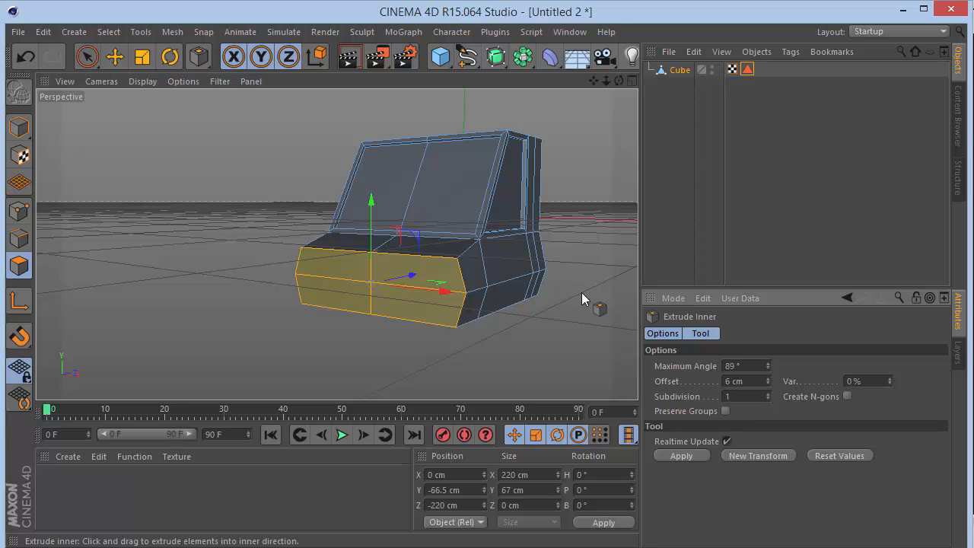
pyautogui.moveTo(571, 209)
pyautogui.mouseDown()
pyautogui.moveTo(535, 209)
pyautogui.moveTo(584, 215)
pyautogui.mouseUp()
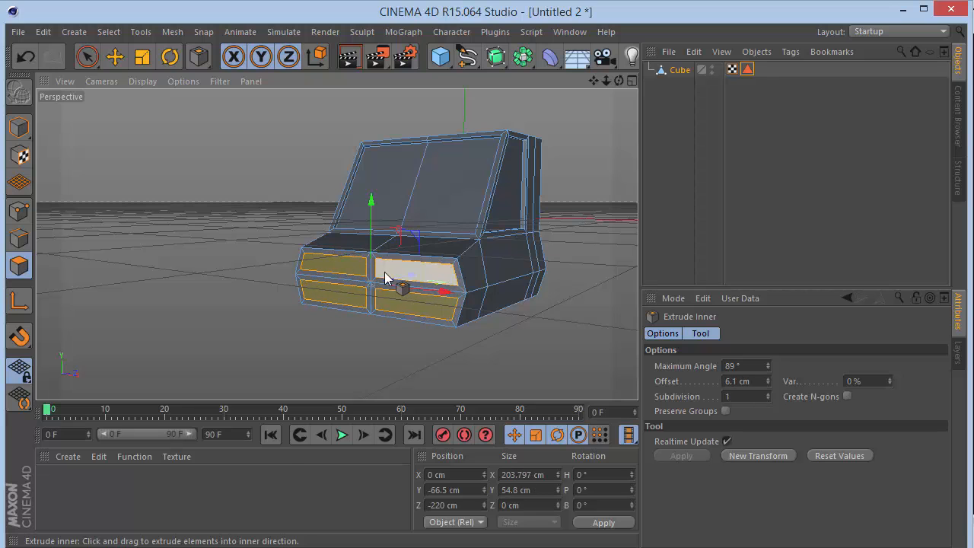
pyautogui.scroll(5, 385, 278)
pyautogui.hotkey('ctrl', 'z')
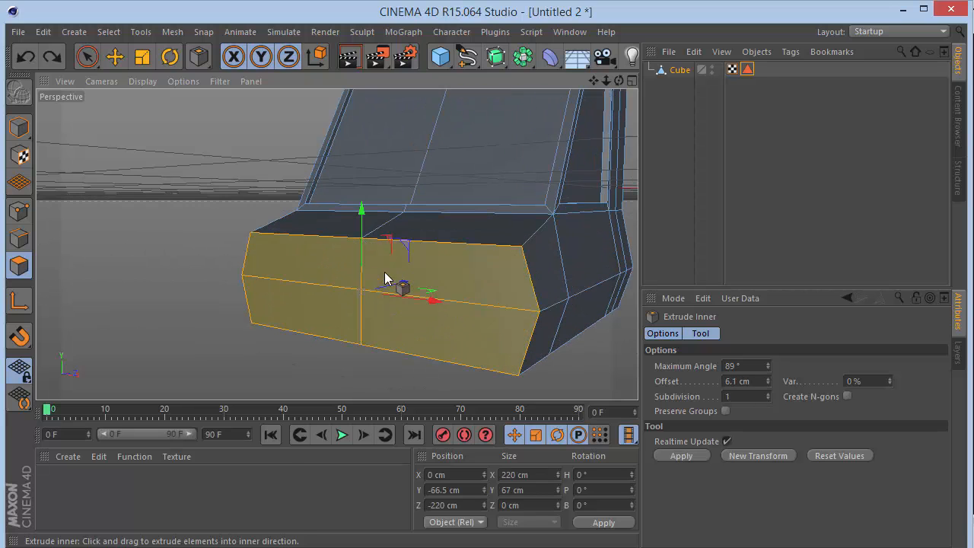
# Inset the two side-by-side pairs of front polygons separately, using Extrude Inner with Preserve Groups on and a 6 cm offset.
pyautogui.keyDown('ctrl'); pyautogui.click(445, 253); pyautogui.keyUp('ctrl')
pyautogui.keyDown('ctrl'); pyautogui.click(456, 336); pyautogui.keyUp('ctrl')
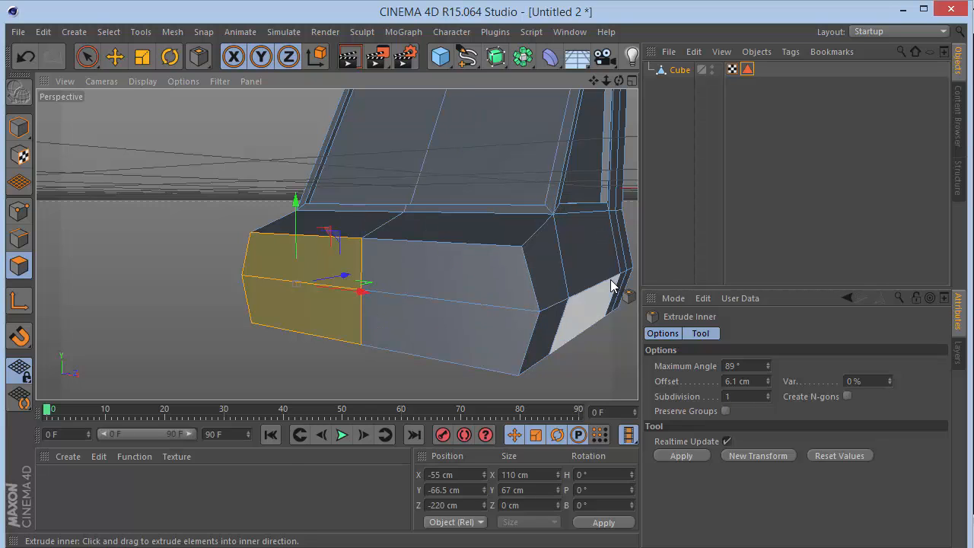
pyautogui.click(725, 411)
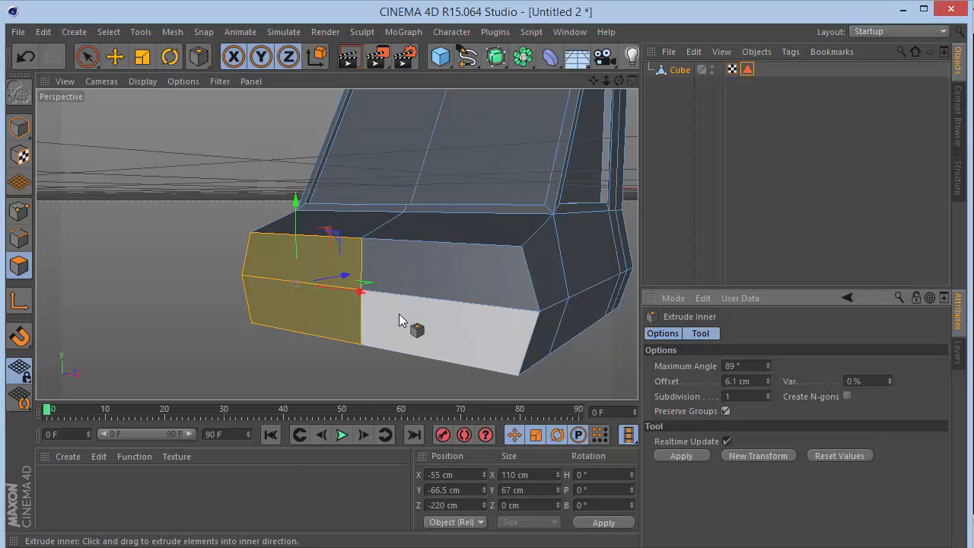
pyautogui.moveTo(512, 166); pyautogui.dragTo(630, 251)
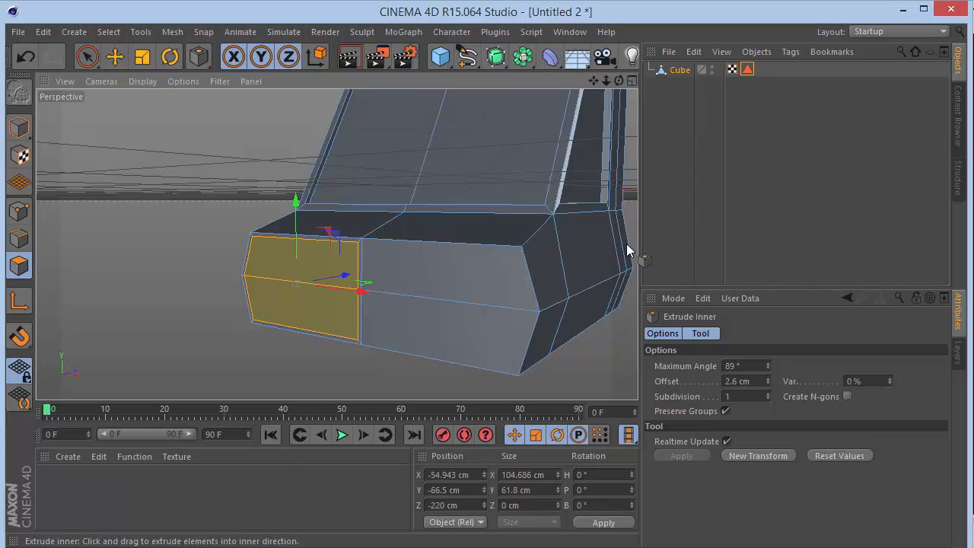
pyautogui.click(759, 382)
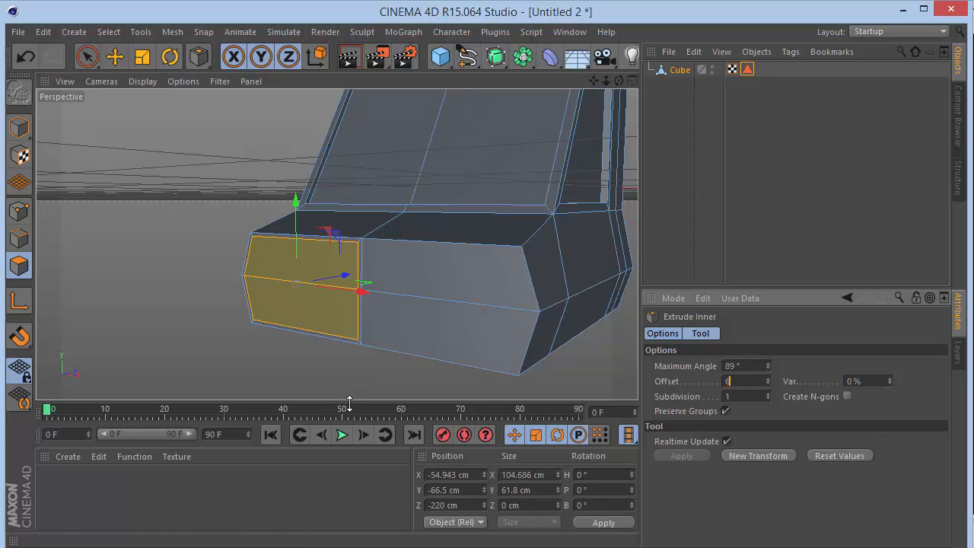
pyautogui.write('6')
pyautogui.press('Return')
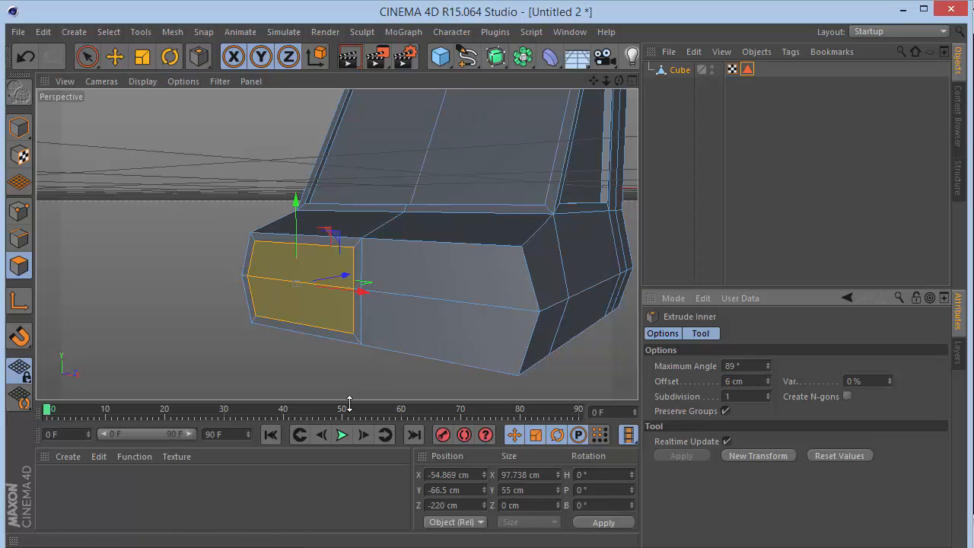
pyautogui.click(485, 274)
pyautogui.keyDown('shift'); pyautogui.click(465, 333); pyautogui.keyUp('shift')
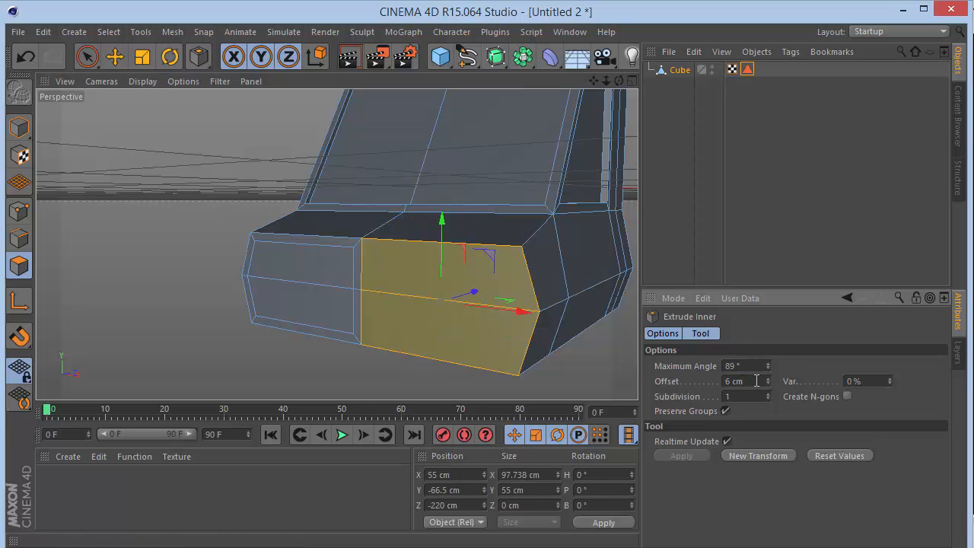
# Add the other inset pair to the selection and extrude both front panels inward with an offset of -5 cm.
pyautogui.keyDown('shift'); pyautogui.click(297, 281); pyautogui.keyUp('shift')
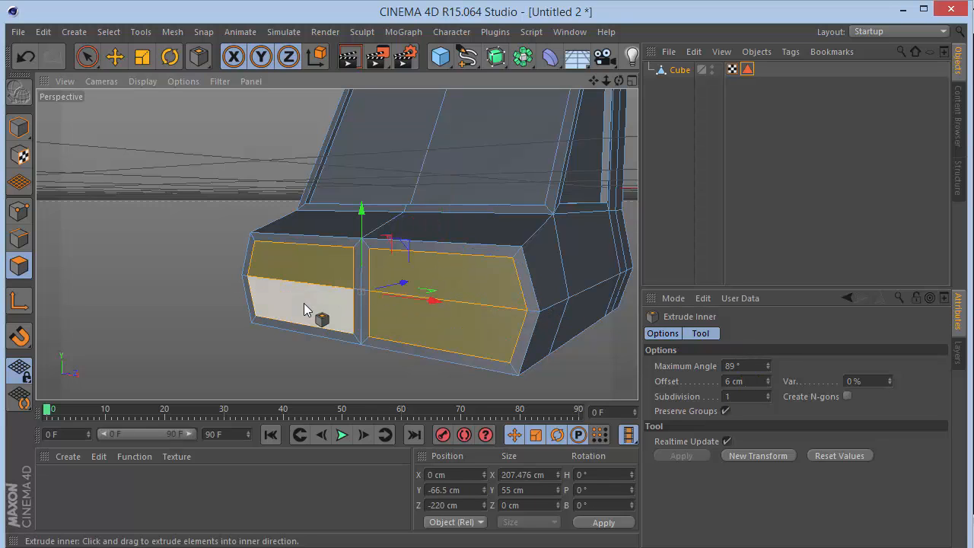
pyautogui.keyDown('shift'); pyautogui.click(303, 303); pyautogui.keyUp('shift')
pyautogui.press('d')
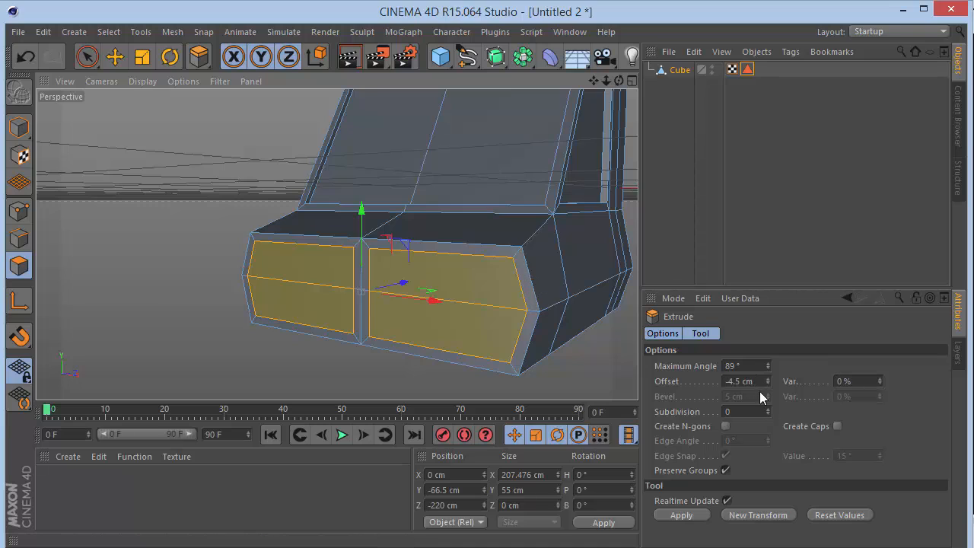
pyautogui.click(757, 381)
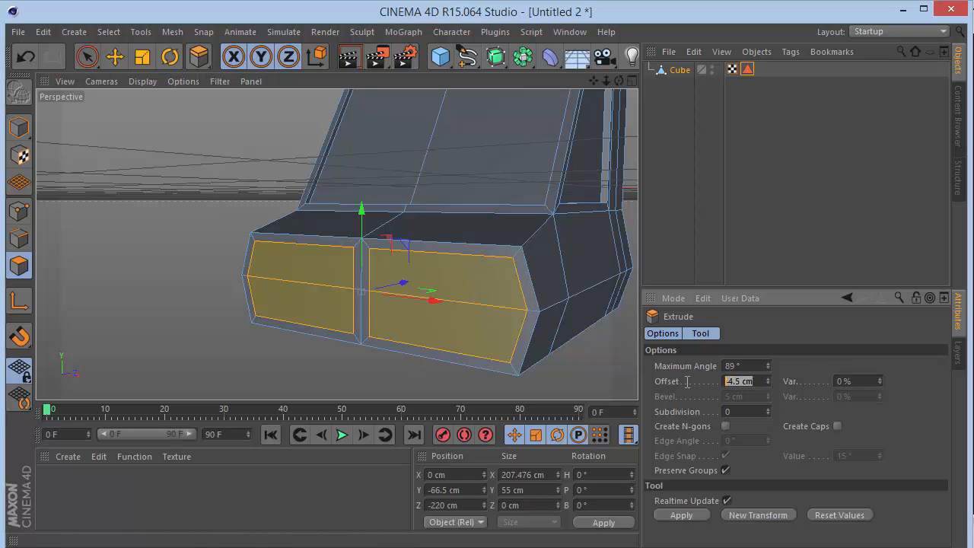
pyautogui.press('BackSpace')
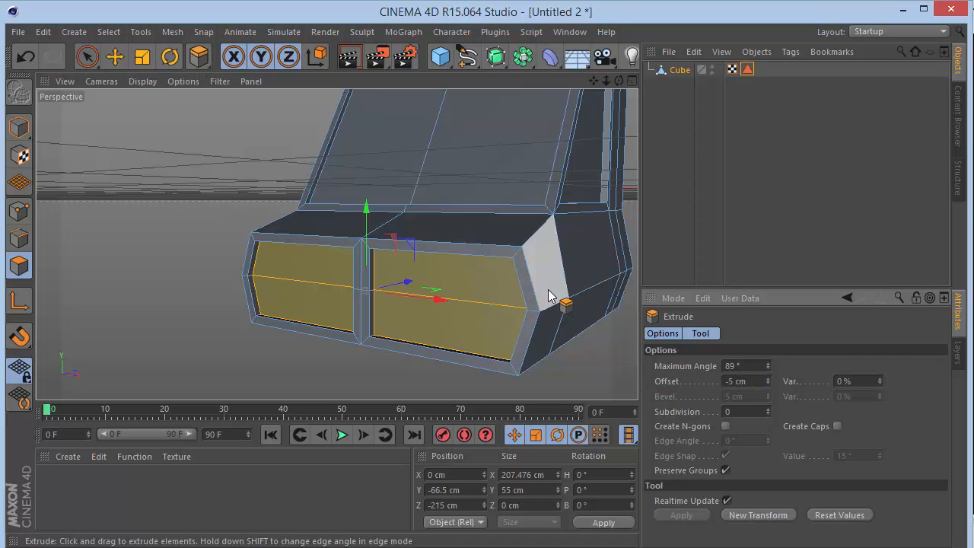
# Try a 6 cm Extrude Inner on the recessed front panels, and undo it.
pyautogui.press('i')
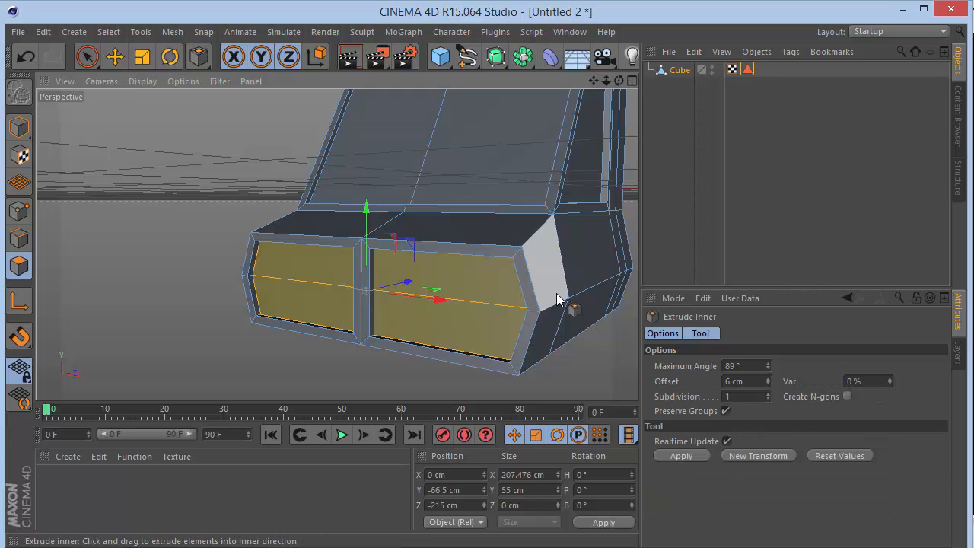
pyautogui.click(704, 455)
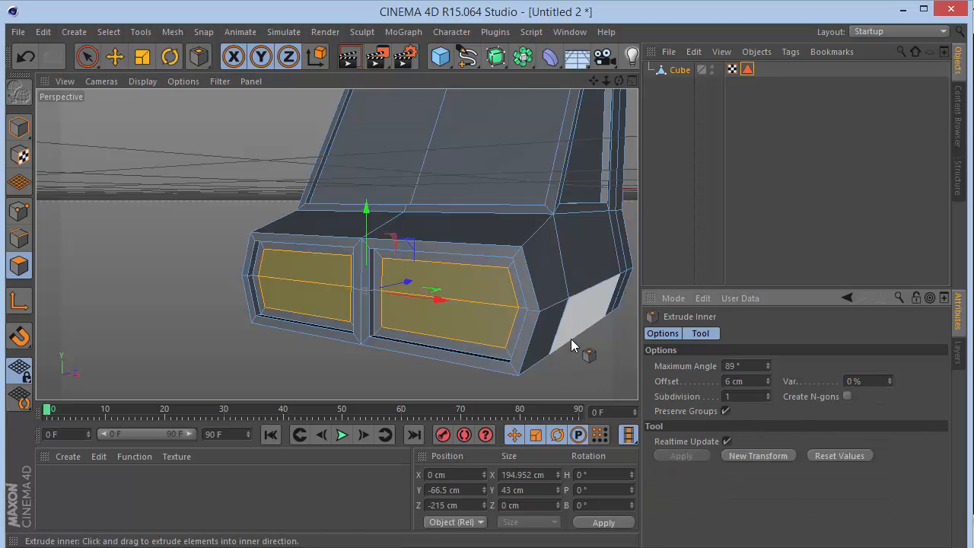
pyautogui.press('d')
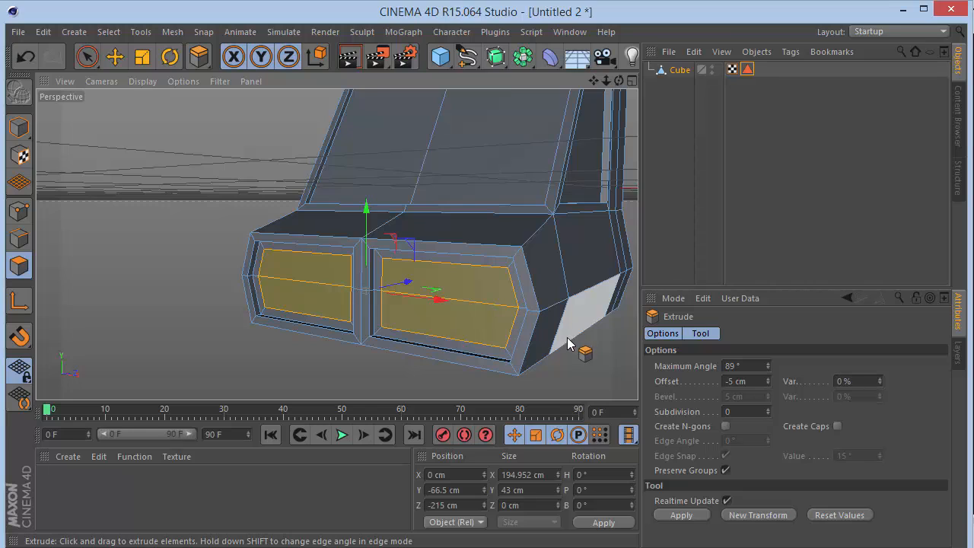
pyautogui.hotkey('ctrl', 'z')
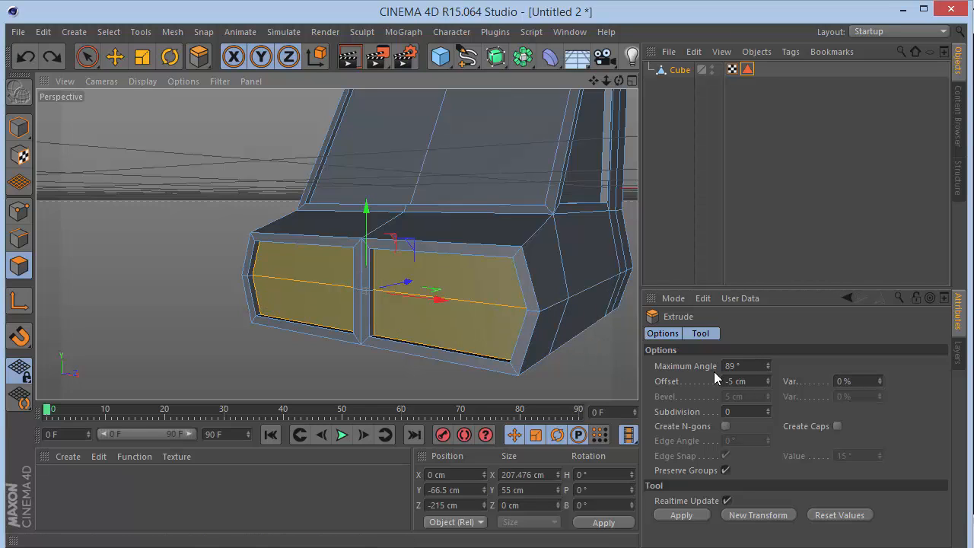
pyautogui.click(757, 382)
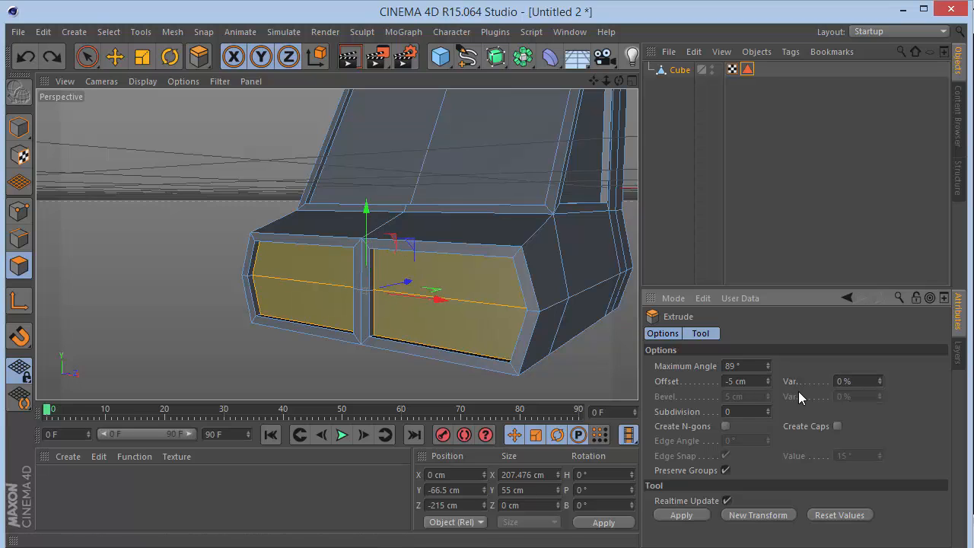
# Apply Extrude Inner with a 5 cm offset to the two recessed front panels.
pyautogui.press('i')
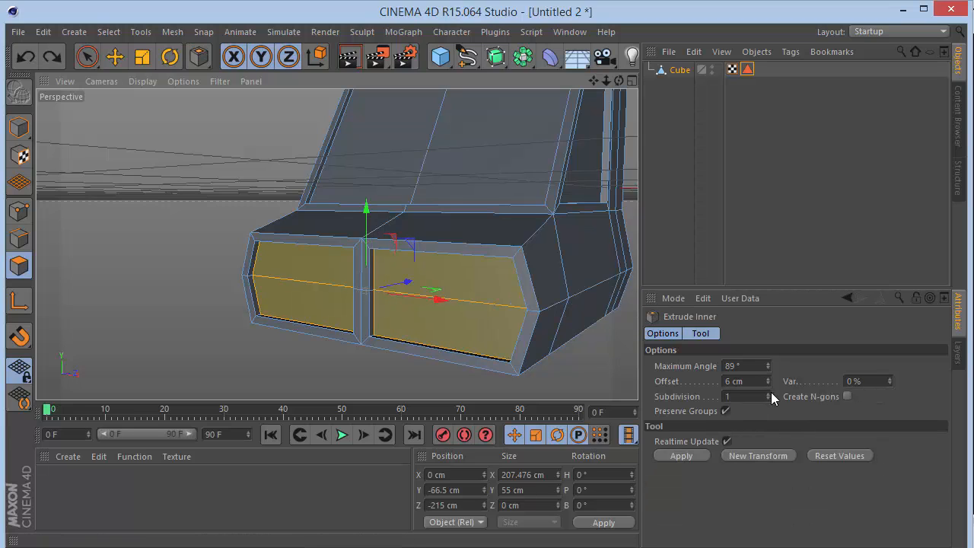
pyautogui.moveTo(744, 381); pyautogui.dragTo(438, 397)
pyautogui.write('5')
pyautogui.press('Return')
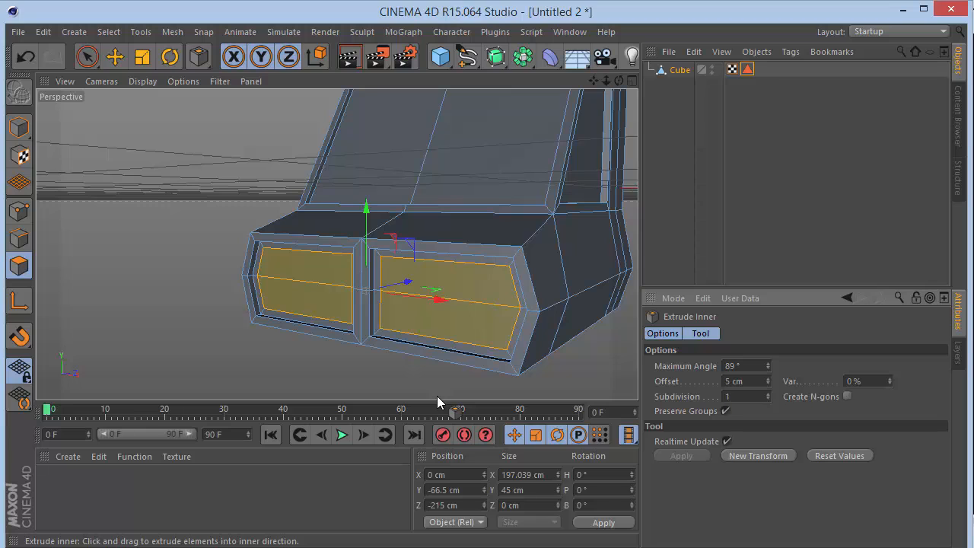
# Extrude the two inset front panels outward with an offset of 6 cm.
pyautogui.press('d')
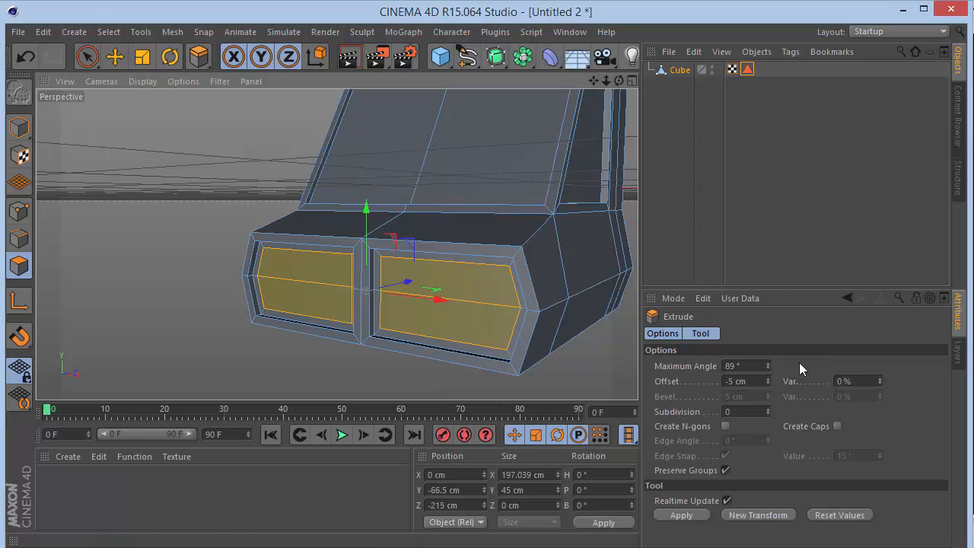
pyautogui.moveTo(512, 380); pyautogui.dragTo(548, 380)
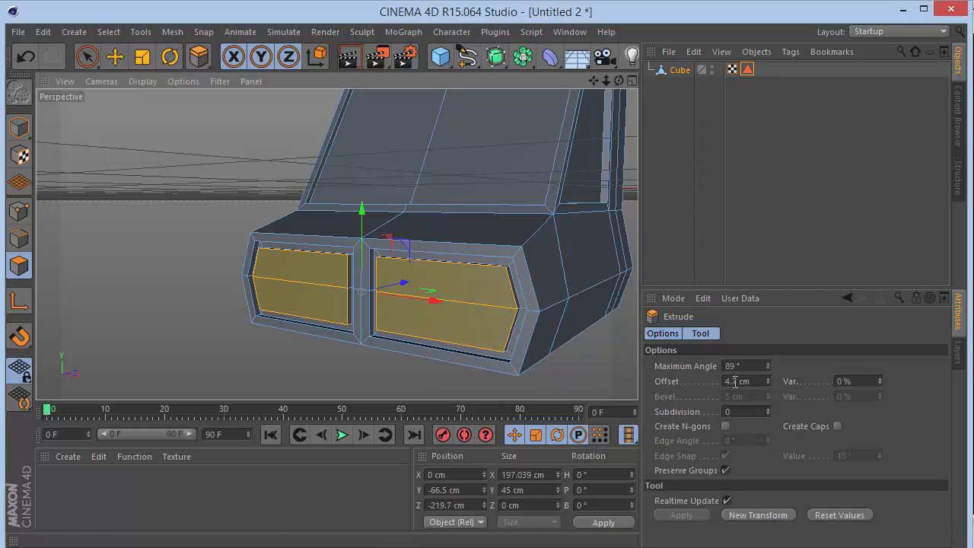
pyautogui.moveTo(750, 381); pyautogui.dragTo(691, 377)
pyautogui.press('Return')
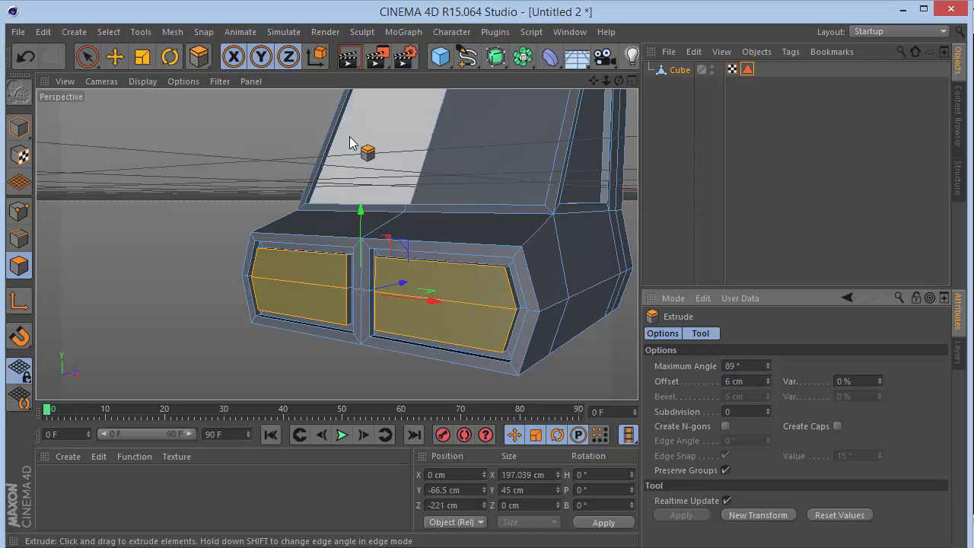
# Add the side faces around both raised front panels to the selection with Loop Selection.
pyautogui.keyDown('alt'); pyautogui.moveTo(336, 243); pyautogui.dragTo(358, 245); pyautogui.keyUp('alt')
pyautogui.press('u')
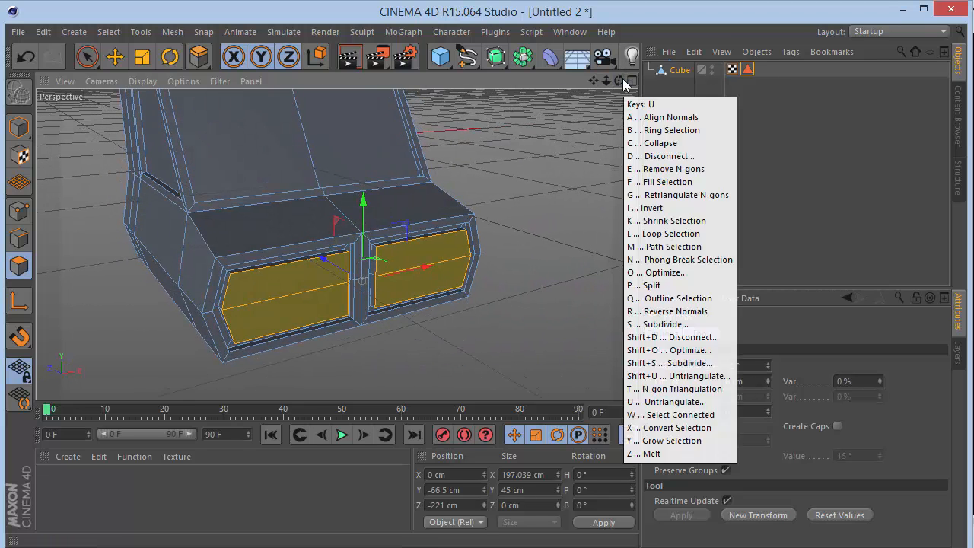
pyautogui.press('l')
pyautogui.scroll(5, 442, 199)
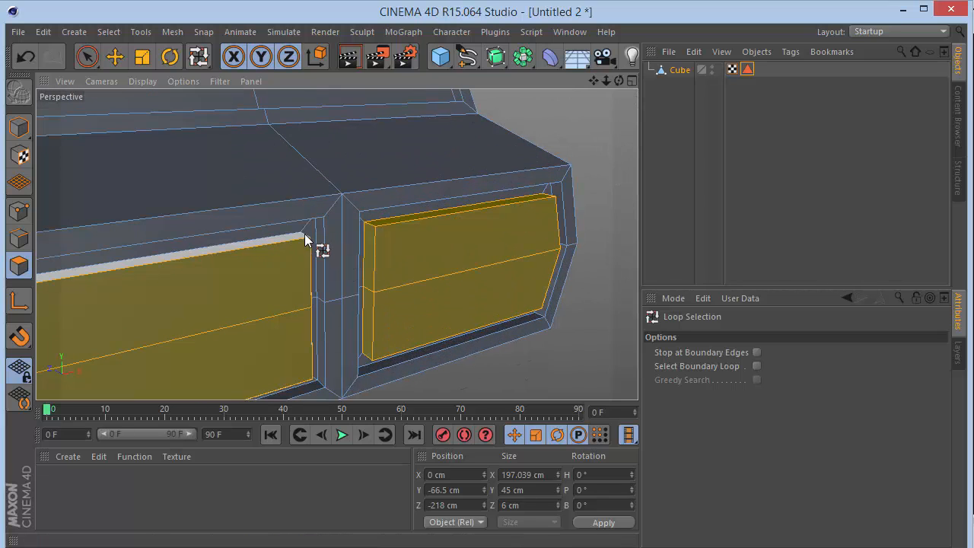
pyautogui.moveTo(616, 81); pyautogui.dragTo(467, 152)
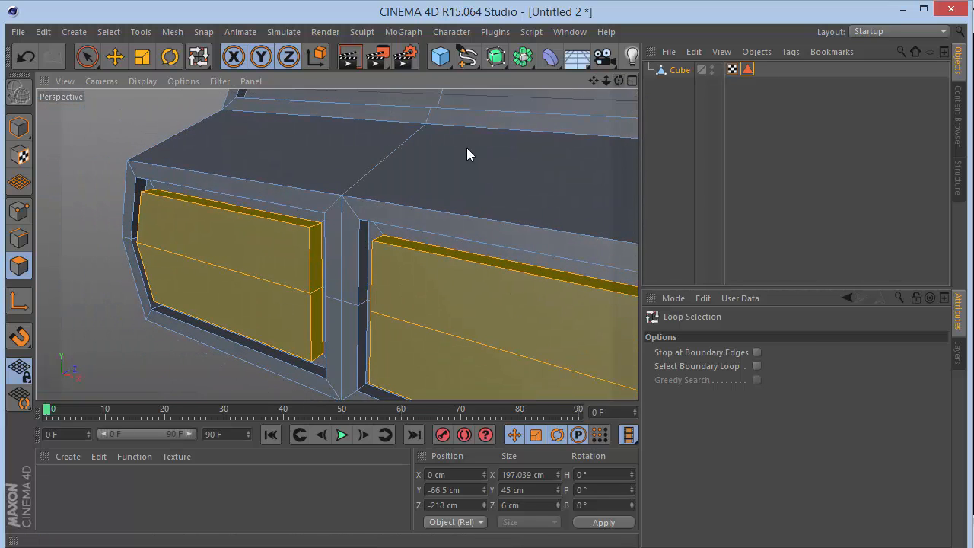
pyautogui.moveTo(612, 79)
pyautogui.mouseDown()
pyautogui.moveTo(594, 92)
pyautogui.moveTo(607, 84)
pyautogui.mouseUp()
# Show the properties of the Windows selection tag, and deselect the cube.
pyautogui.click(709, 109)
pyautogui.click(748, 69)
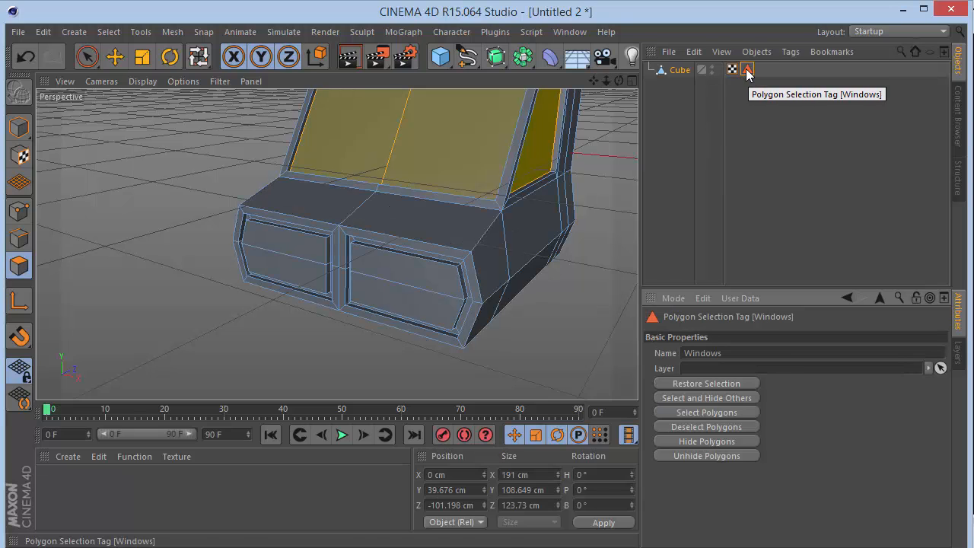
pyautogui.click(459, 150)
pyautogui.click(771, 136)
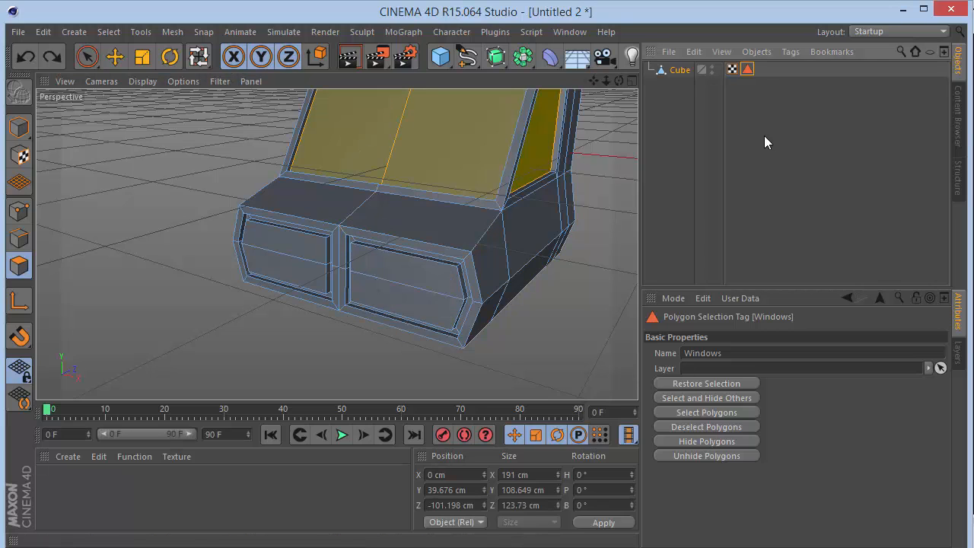
# Select the side loops and front faces of both raised front panels, using Loop Selection and Live Selection.
pyautogui.click(679, 70)
pyautogui.press('u')
pyautogui.press('l')
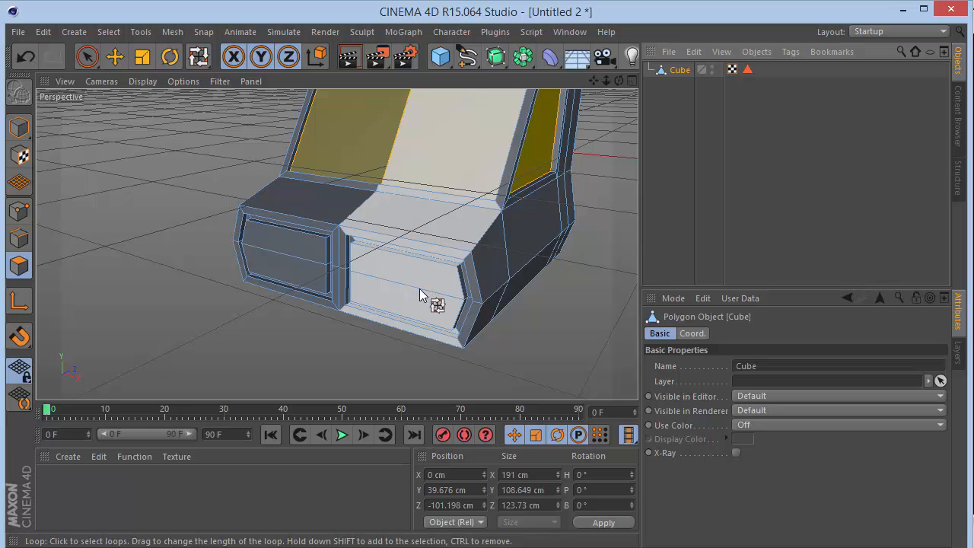
pyautogui.click(459, 270)
pyautogui.keyDown('shift'); pyautogui.click(329, 242); pyautogui.keyUp('shift')
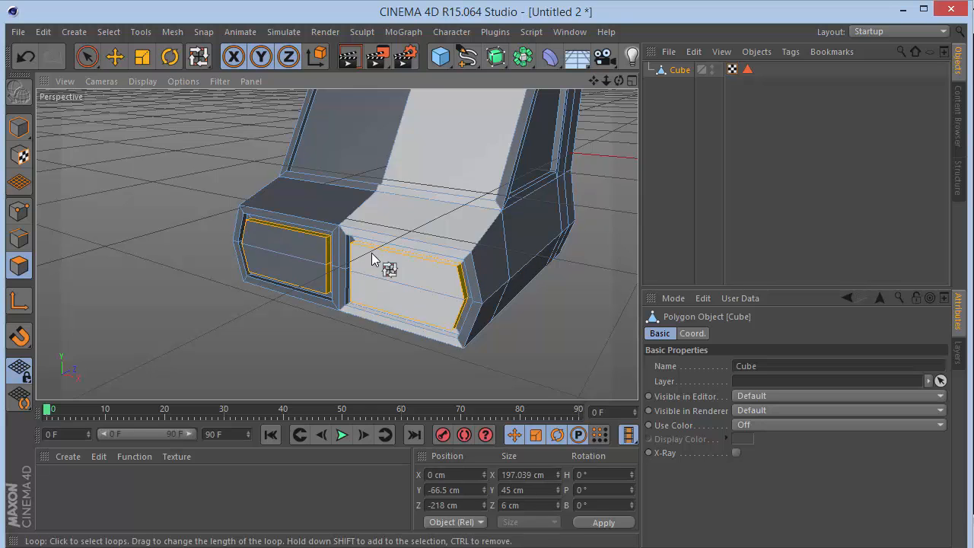
pyautogui.moveTo(87, 56); pyautogui.dragTo(148, 80)
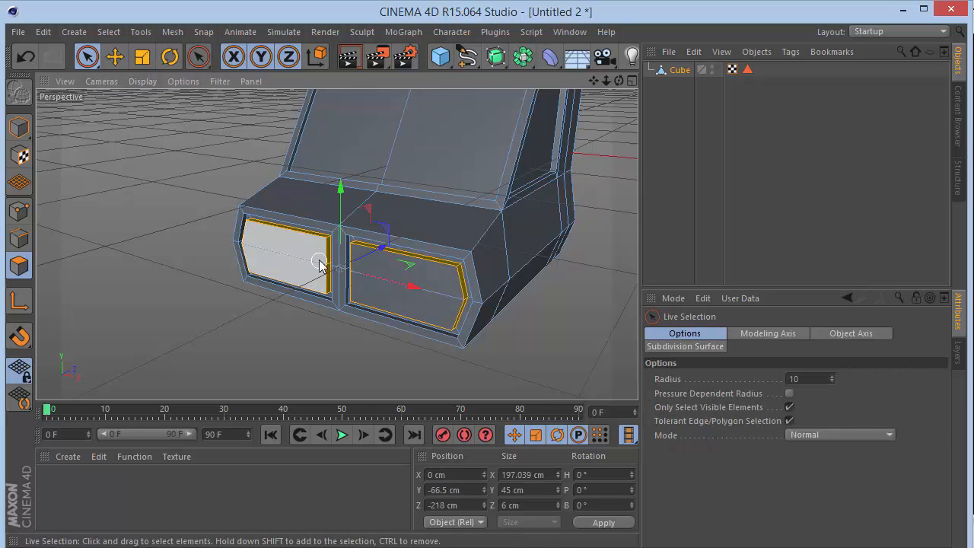
# Store the selected front panel faces as a polygon selection named "Head Lights".
pyautogui.click(109, 32)
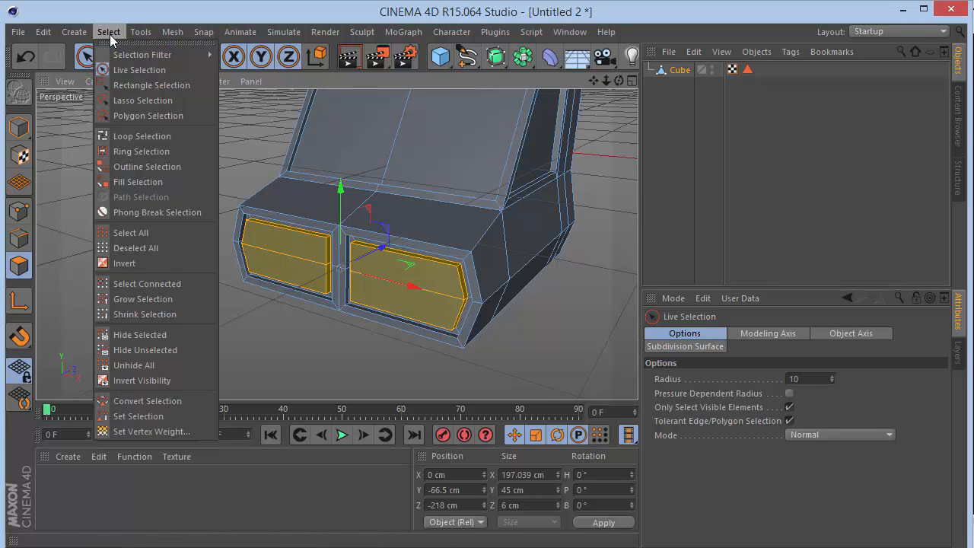
pyautogui.click(137, 416)
pyautogui.click(776, 352)
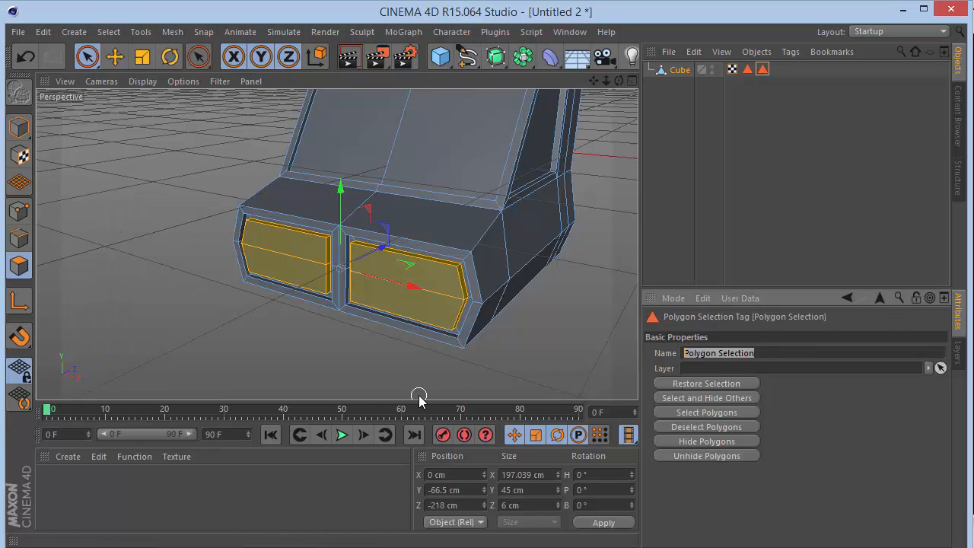
pyautogui.write('Head Lights')
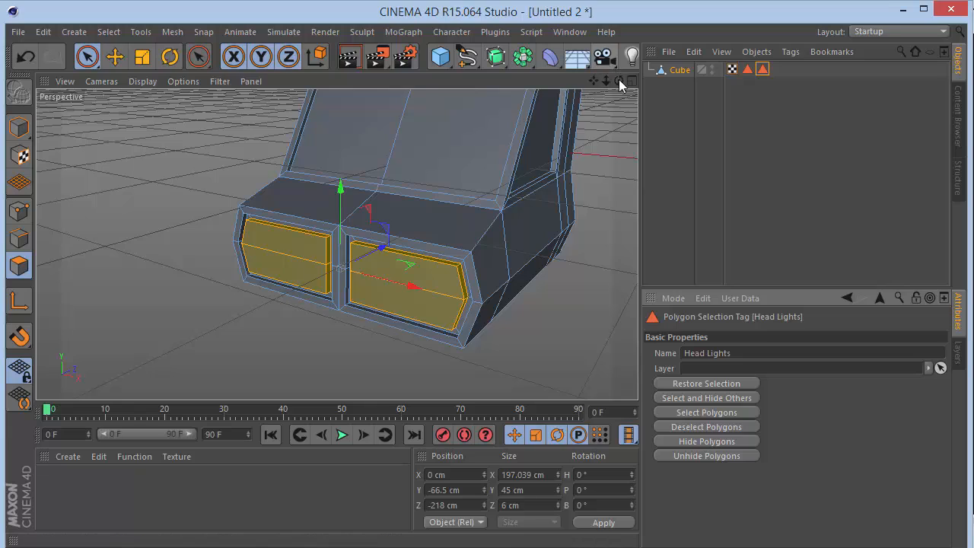
# Select the door faces beneath the side windows, and check the Head Lights tag's properties with the cube deselected.
pyautogui.moveTo(619, 82); pyautogui.dragTo(527, 73)
pyautogui.click(576, 248)
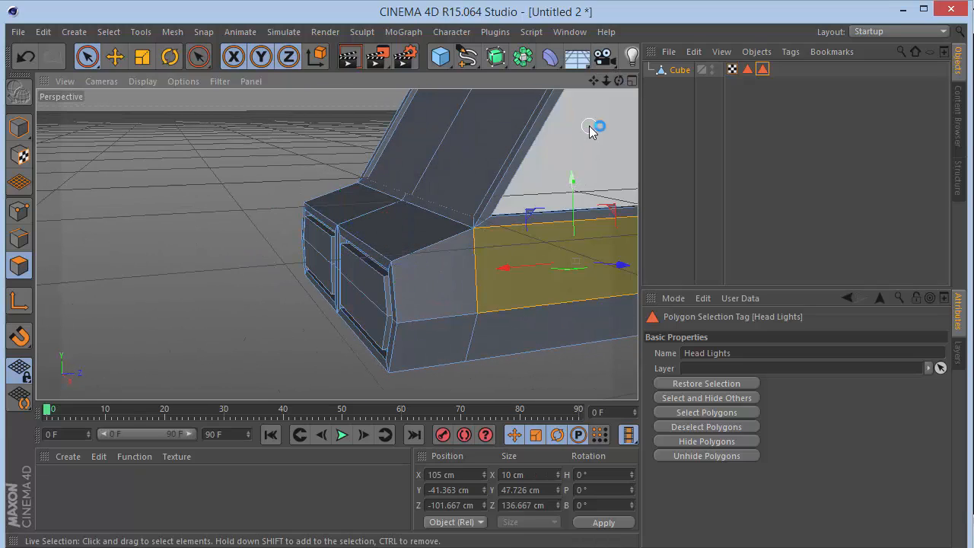
pyautogui.moveTo(619, 81); pyautogui.dragTo(289, 251)
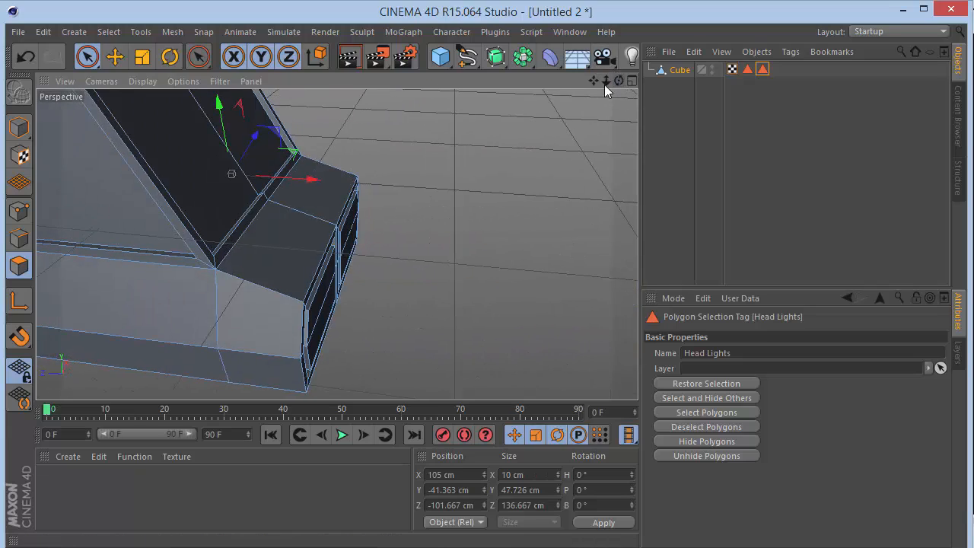
pyautogui.click(175, 318)
pyautogui.click(771, 103)
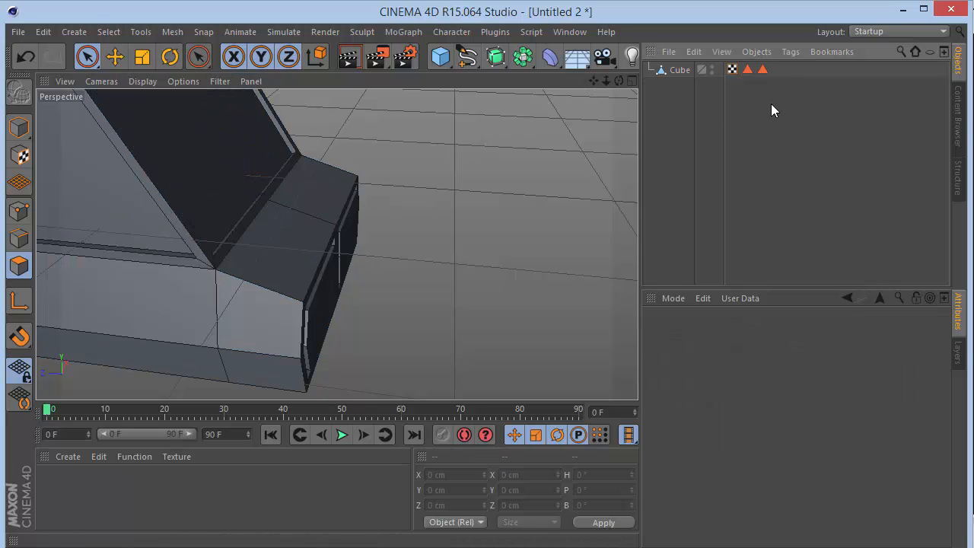
pyautogui.click(762, 70)
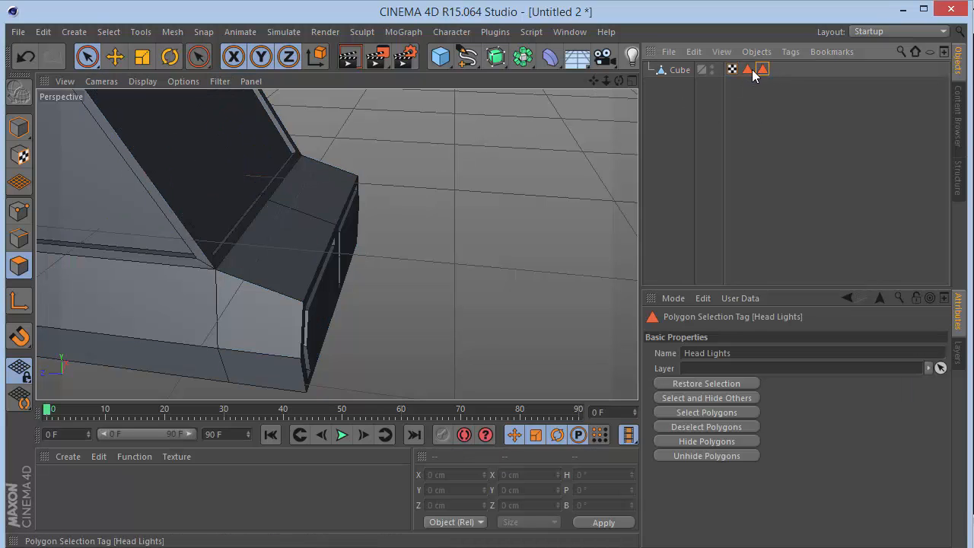
pyautogui.click(738, 117)
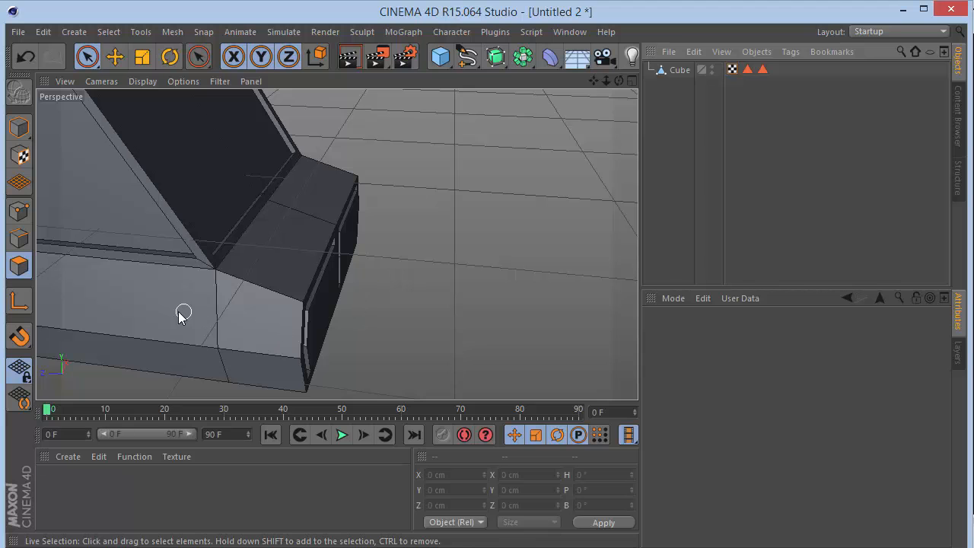
# Select the door face beneath the side window on both sides of the cube and apply Extrude Inner with a 20 cm offset.
pyautogui.click(685, 69)
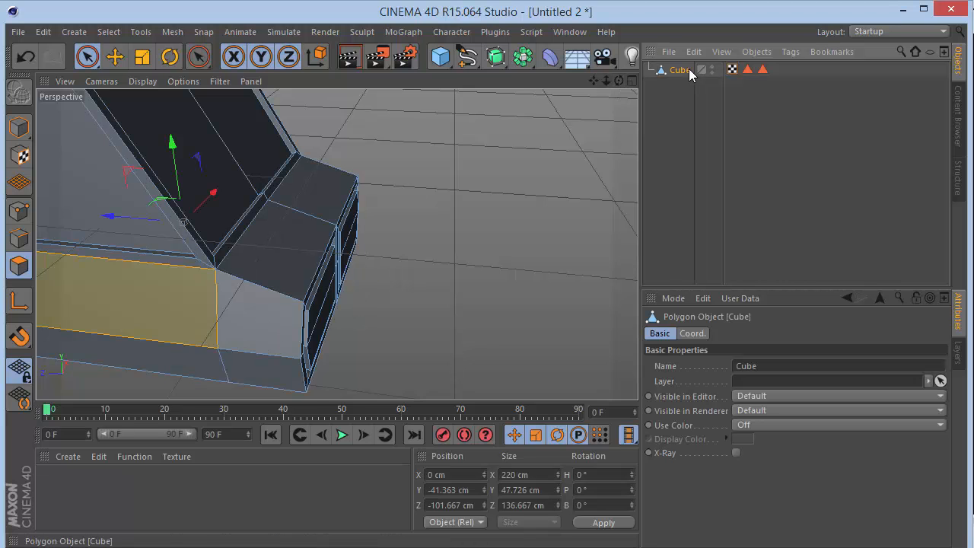
pyautogui.click(184, 310)
pyautogui.moveTo(618, 81); pyautogui.dragTo(621, 86)
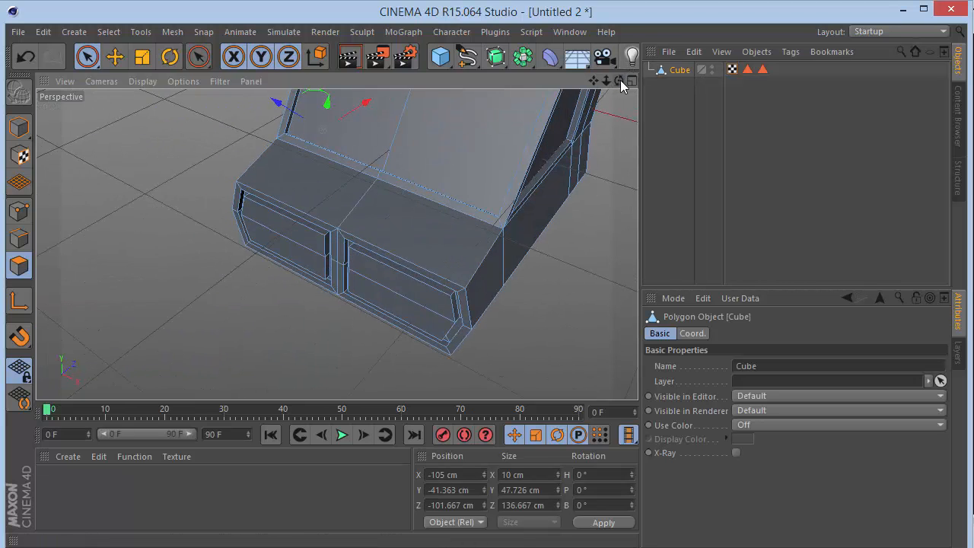
pyautogui.click(550, 202)
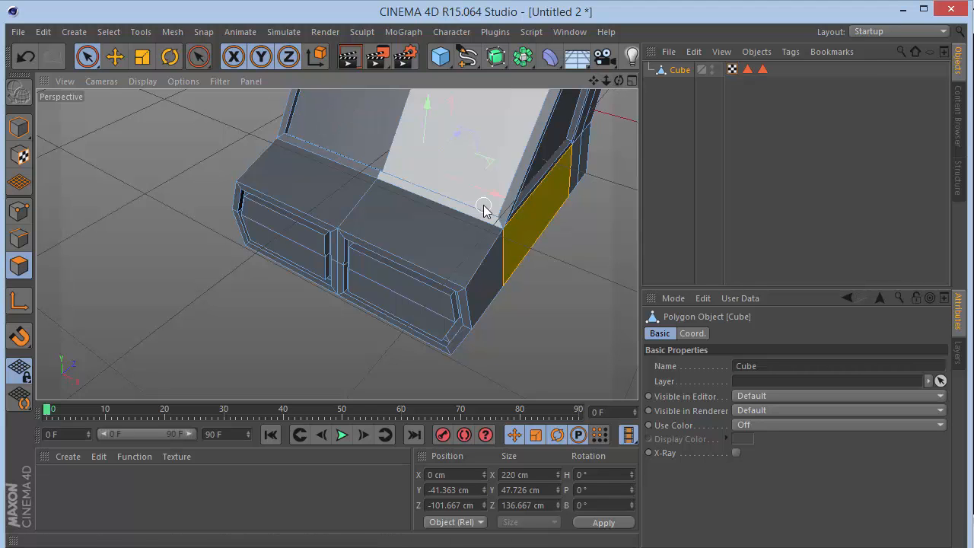
pyautogui.moveTo(620, 81); pyautogui.dragTo(593, 79)
pyautogui.press('i')
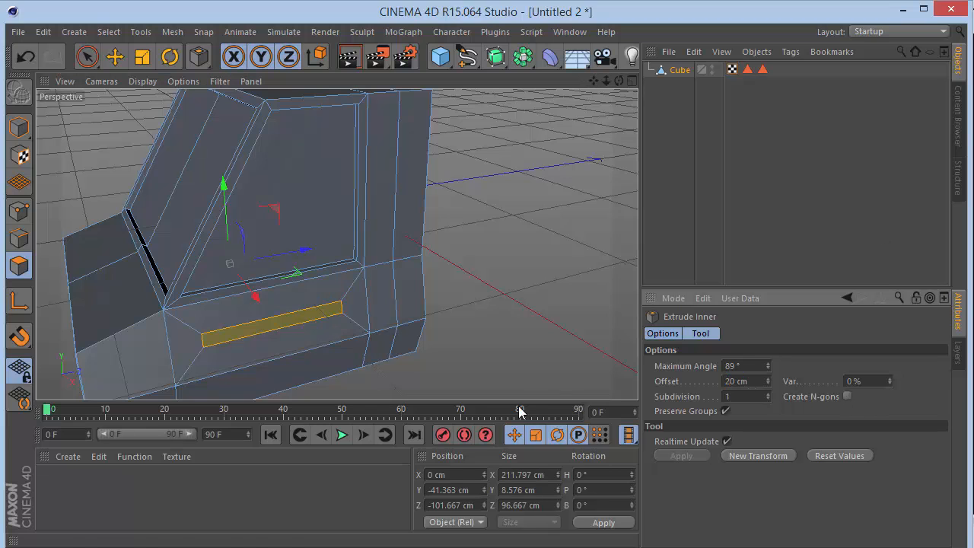
# Scale the two inset door faces down along Z and set their Z size to 20 cm.
pyautogui.press('t')
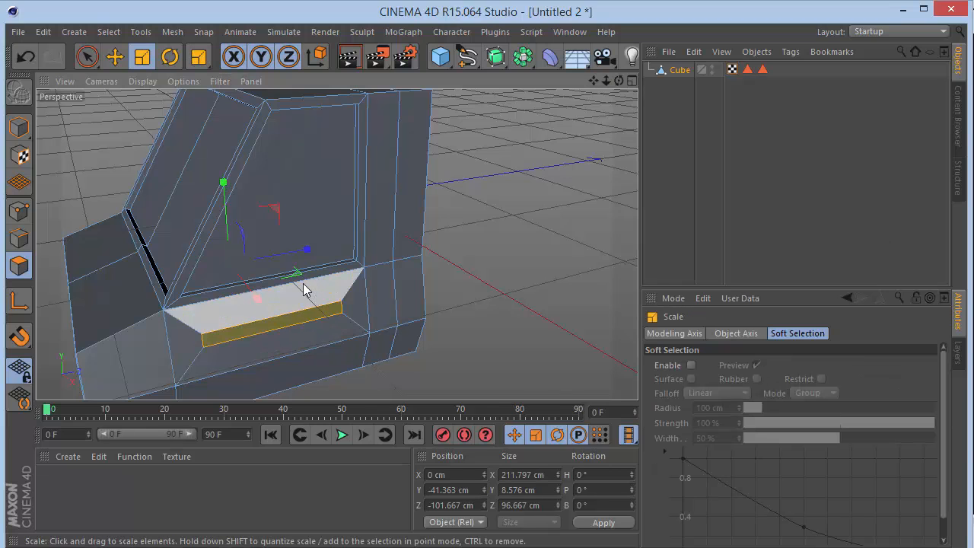
pyautogui.moveTo(305, 289); pyautogui.dragTo(252, 280)
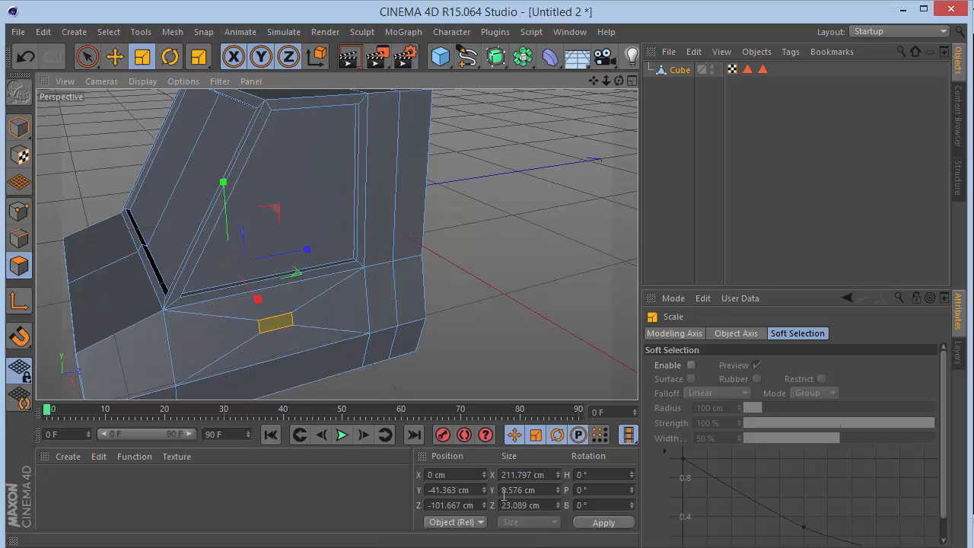
pyautogui.click(541, 506)
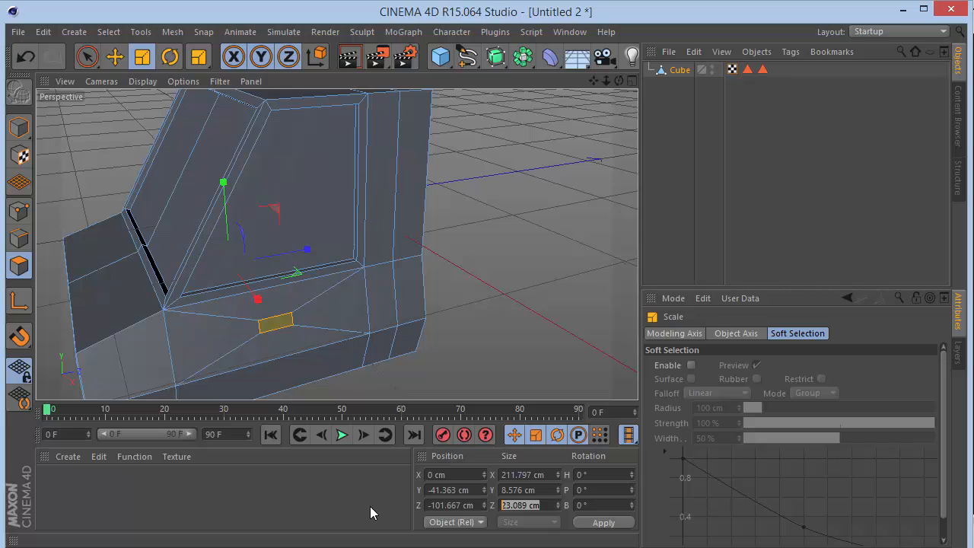
pyautogui.write('25')
pyautogui.press('Return')
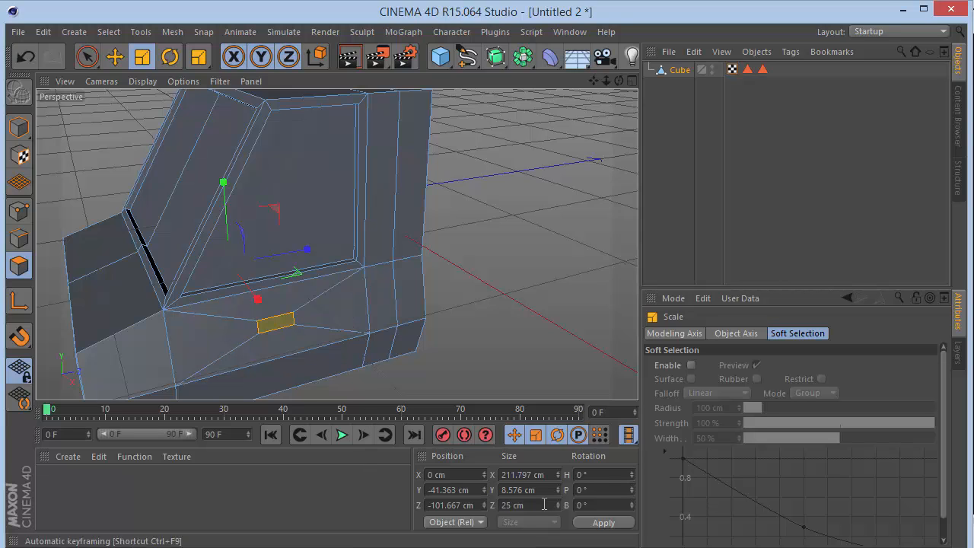
pyautogui.write('0')
pyautogui.press('Return')
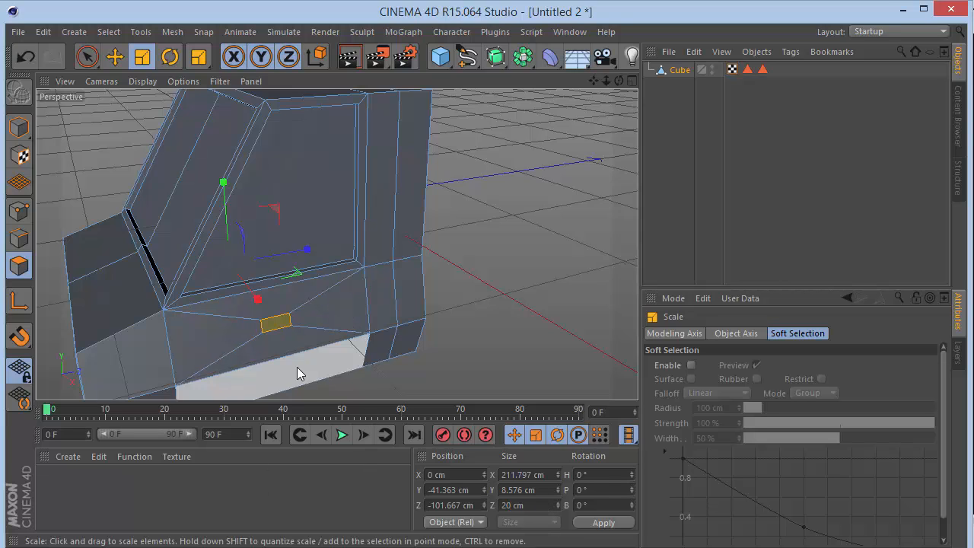
# Move the two small door faces toward the rear of the doors and set their Z position to -60 cm.
pyautogui.click(86, 56)
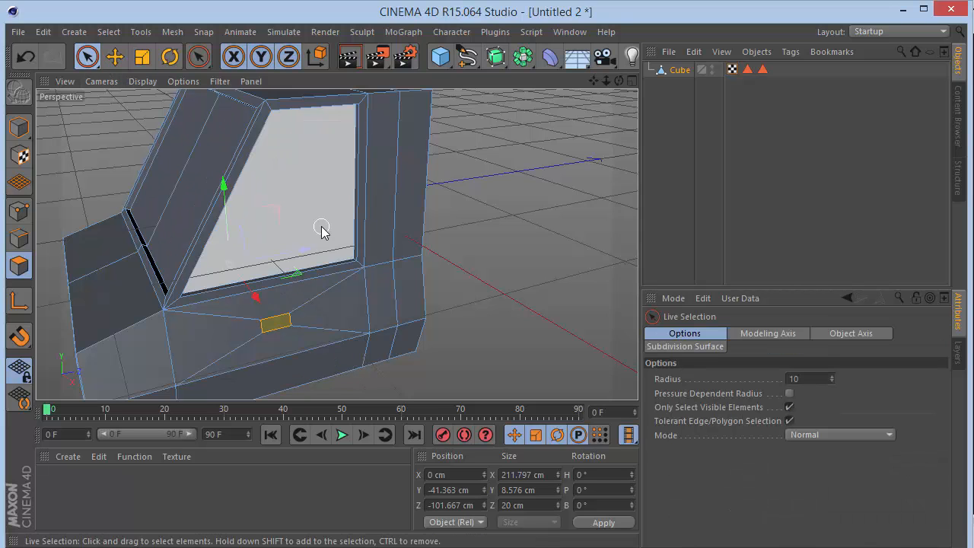
pyautogui.moveTo(291, 261); pyautogui.dragTo(335, 250)
pyautogui.doubleClick(476, 504)
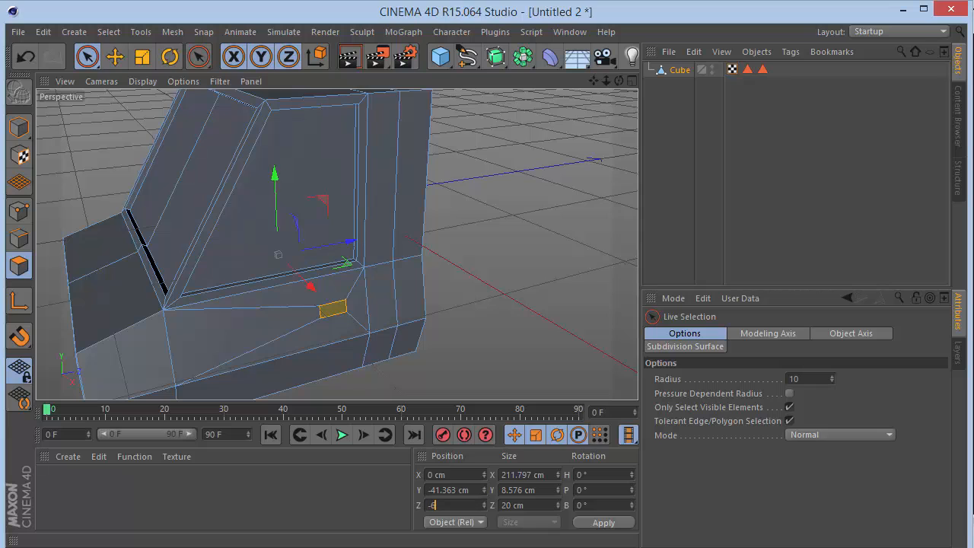
# Try extruding the two small door faces outward by 4 cm, and undo the extrusion.
pyautogui.press('d')
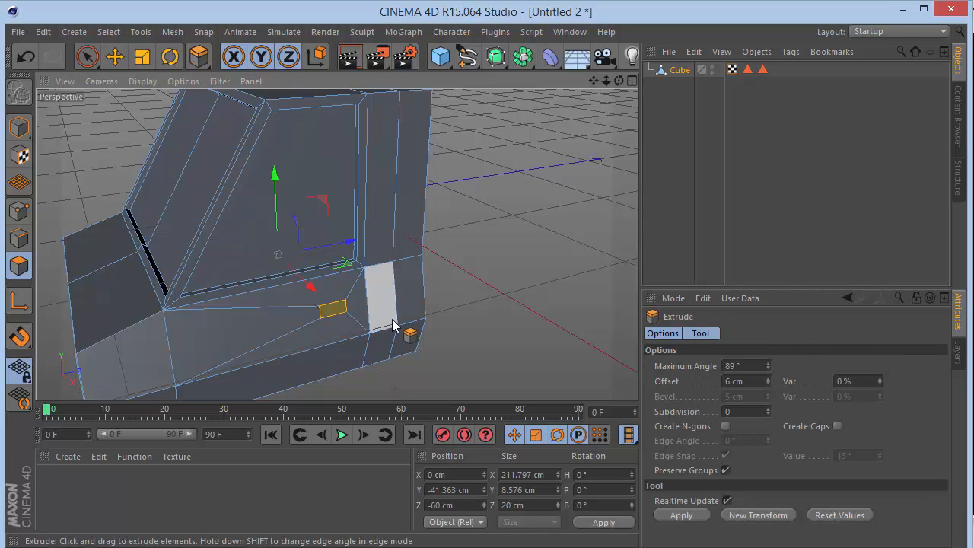
pyautogui.moveTo(757, 381); pyautogui.dragTo(452, 382)
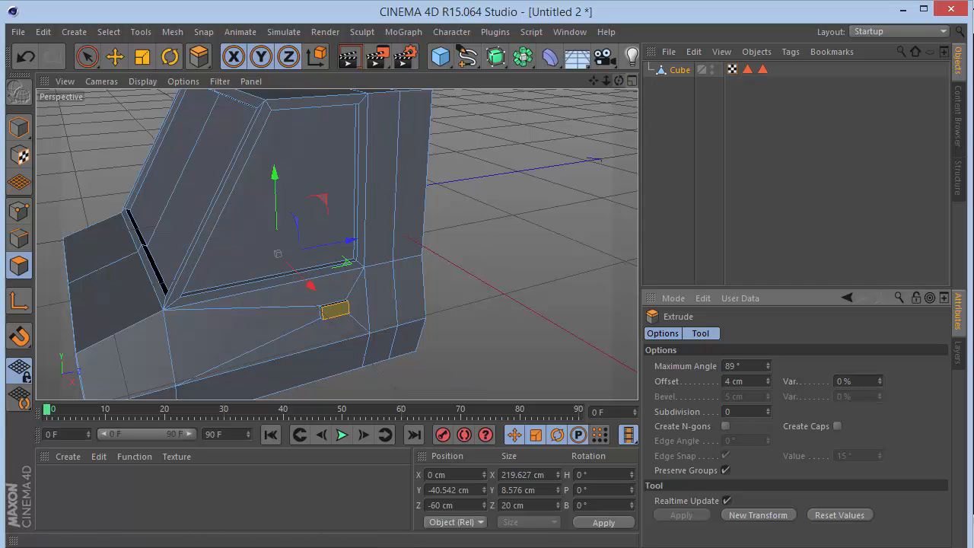
pyautogui.moveTo(618, 80); pyautogui.dragTo(619, 77)
pyautogui.click(768, 379)
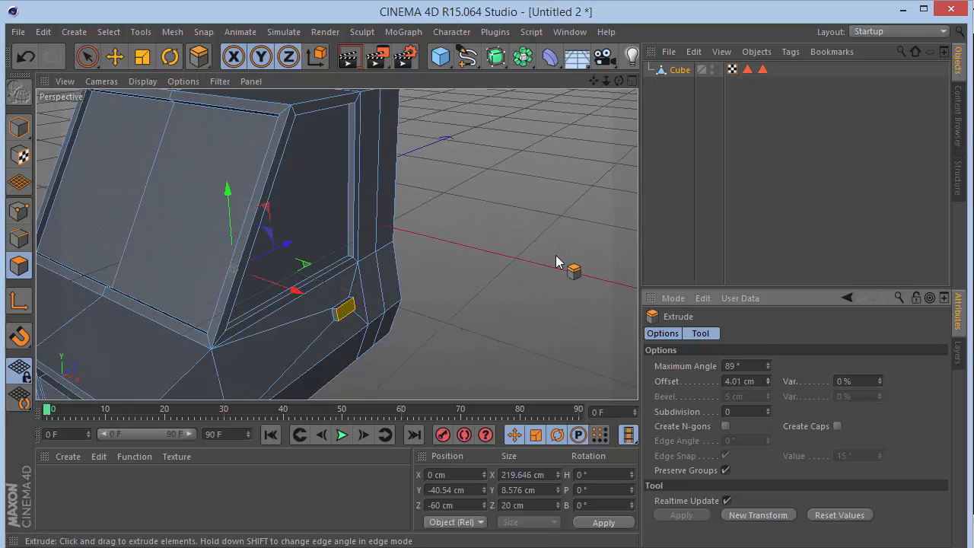
pyautogui.hotkey('ctrl', 'z')
# Extrude the two small door faces outward with an offset of 5 cm to form the handles.
pyautogui.click(760, 380)
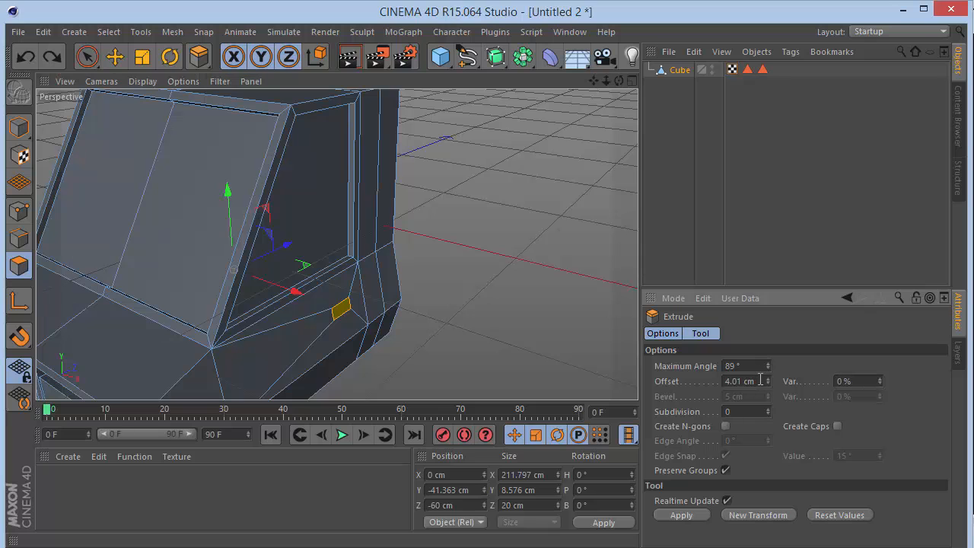
pyautogui.write('5')
pyautogui.press('Return')
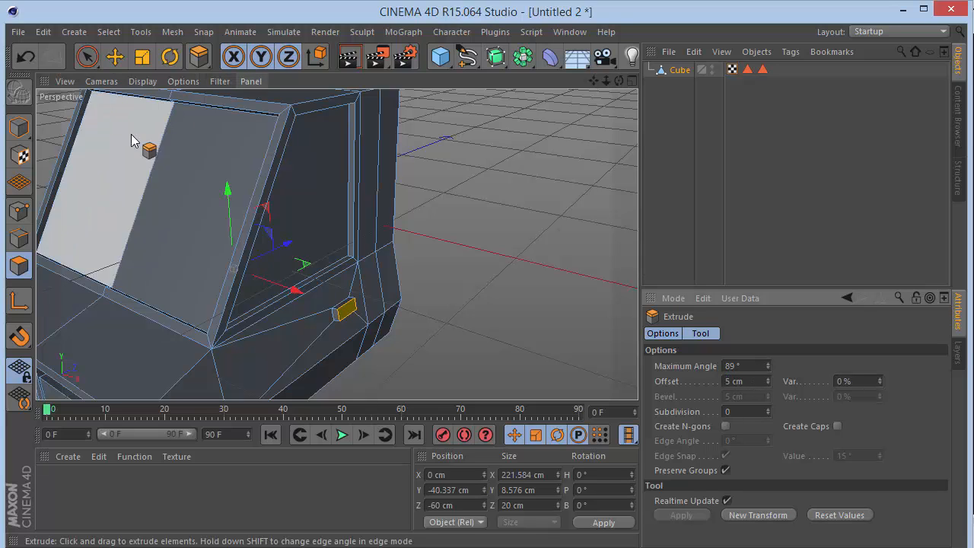
# Add the side faces around both extruded door handles to the selection with Loop Selection.
pyautogui.press('u')
pyautogui.press('l')
pyautogui.scroll(5, 371, 330)
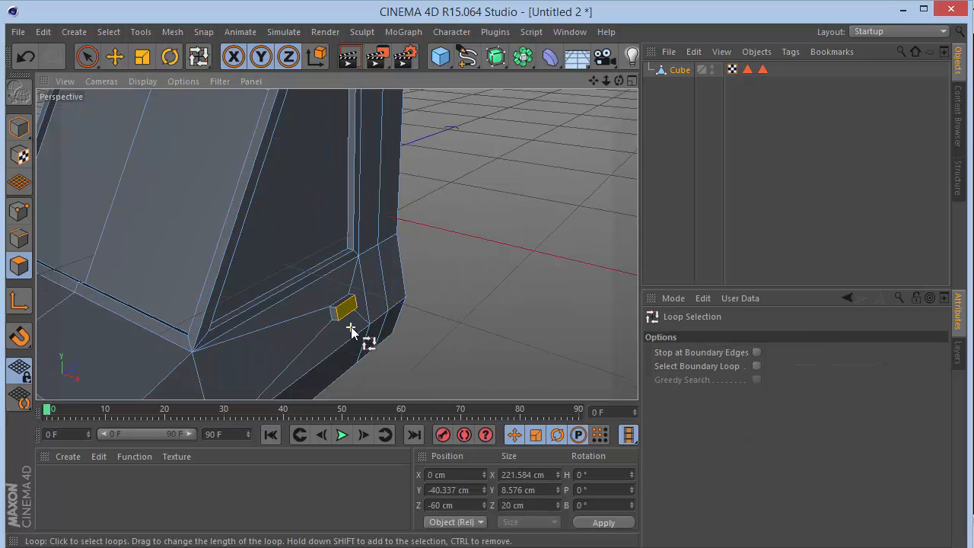
pyautogui.keyDown('shift'); pyautogui.click(305, 273); pyautogui.keyUp('shift')
pyautogui.moveTo(607, 81); pyautogui.dragTo(868, 210)
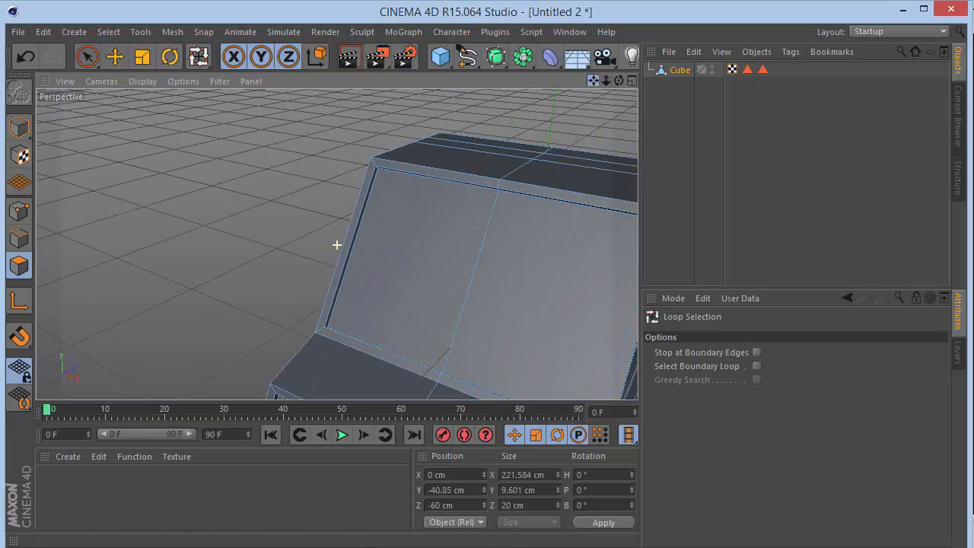
pyautogui.moveTo(620, 81); pyautogui.dragTo(670, 93)
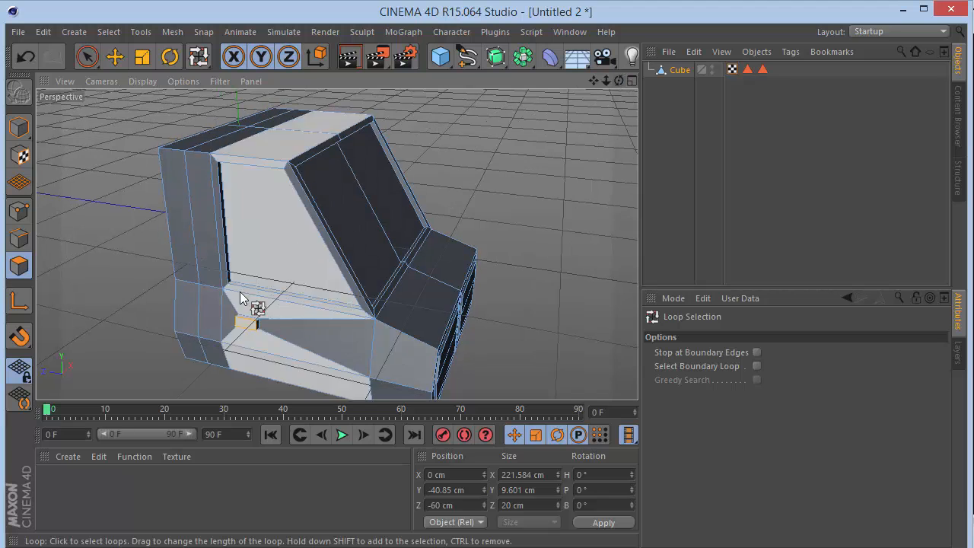
pyautogui.scroll(1, 248, 309)
pyautogui.scroll(3, 248, 309)
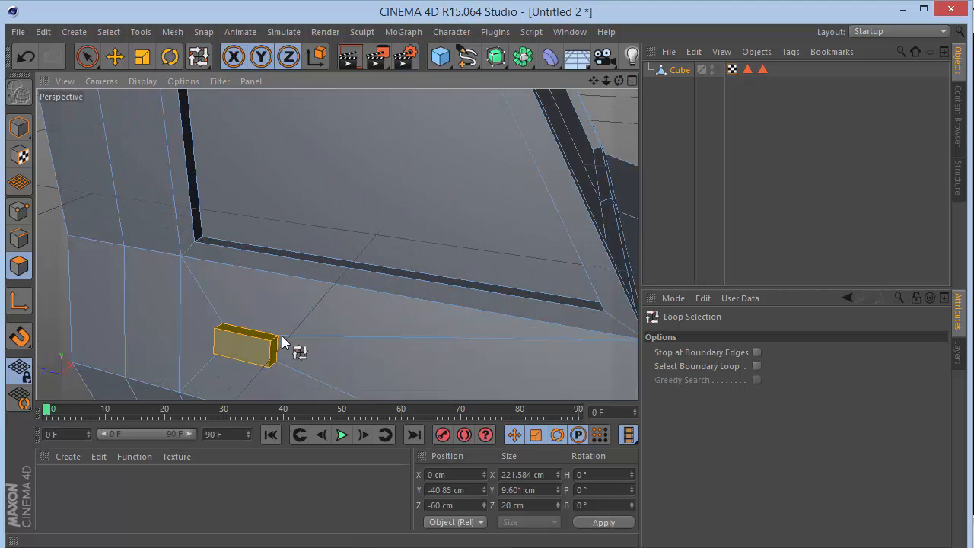
pyautogui.scroll(2, 300, 348)
# Store the selected handle faces as a polygon selection named "Handles", and deselect the cube.
pyautogui.click(108, 31)
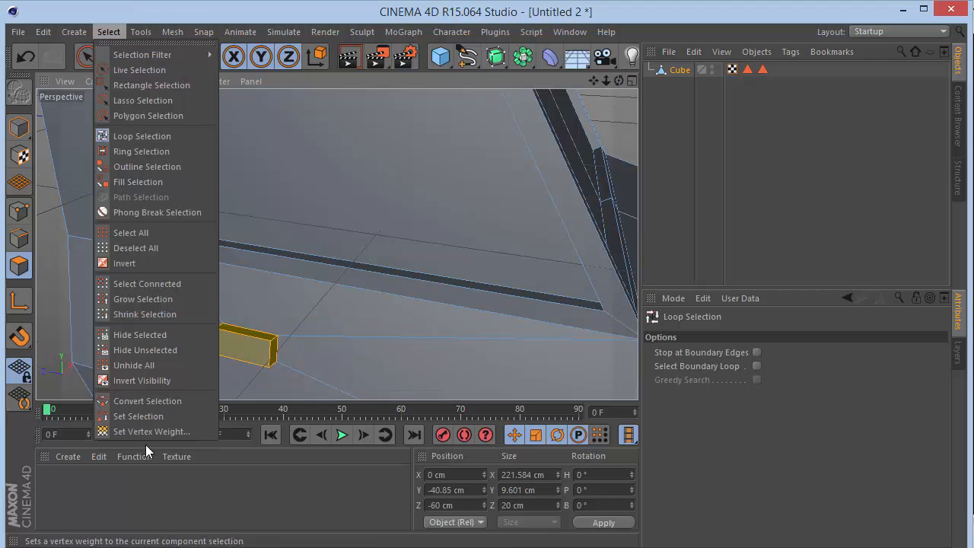
pyautogui.click(139, 417)
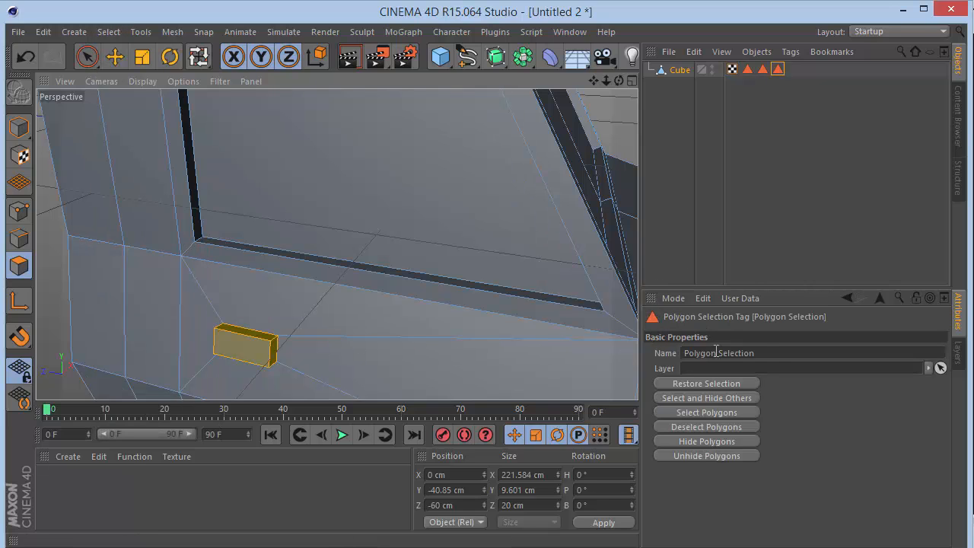
pyautogui.doubleClick(767, 352)
pyautogui.write('Handles')
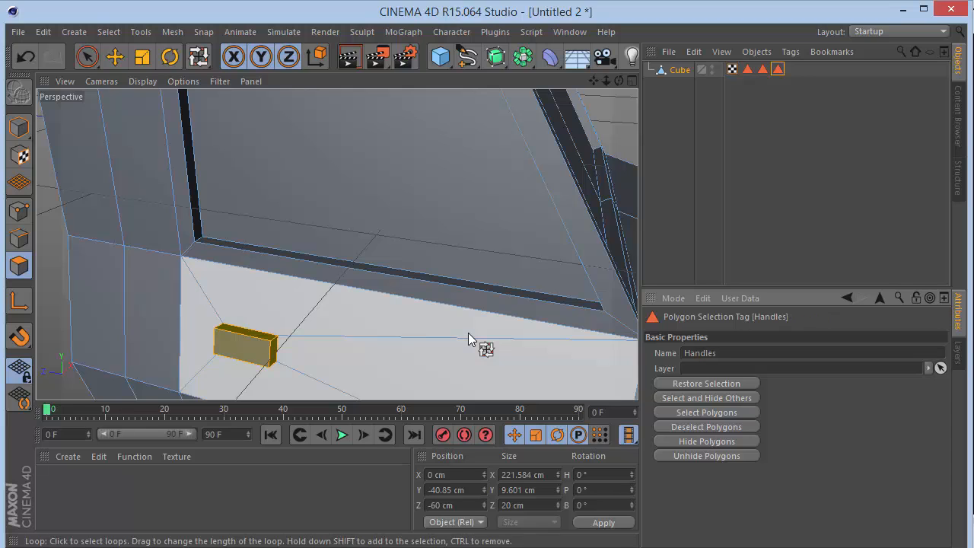
pyautogui.click(789, 127)
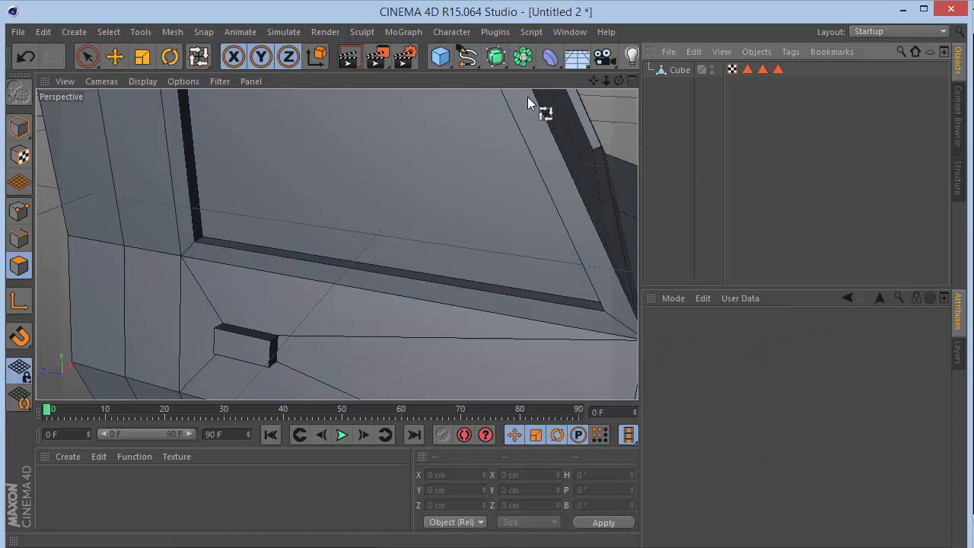
# Select the cube's two side fender faces between the doors and the front with Live Selection.
pyautogui.click(87, 57)
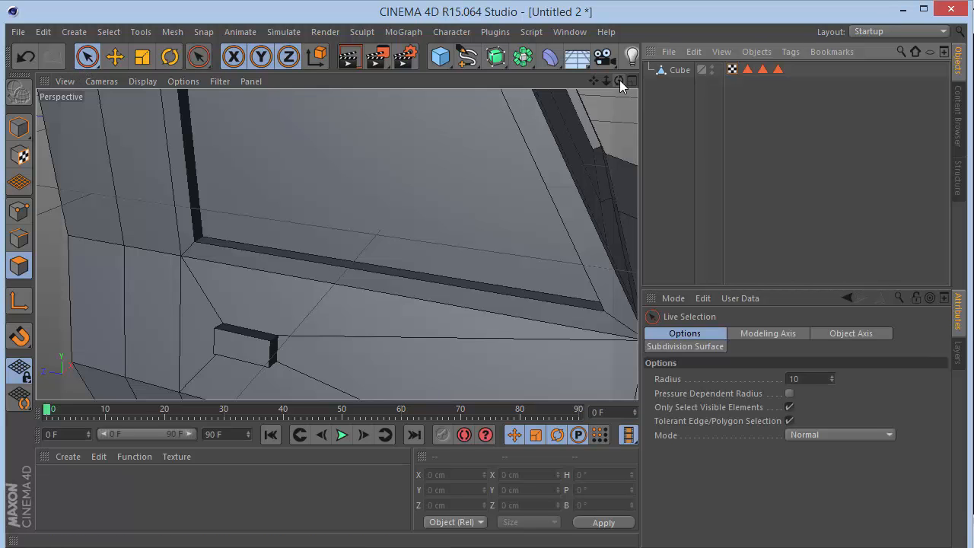
pyautogui.moveTo(606, 80); pyautogui.dragTo(597, 94)
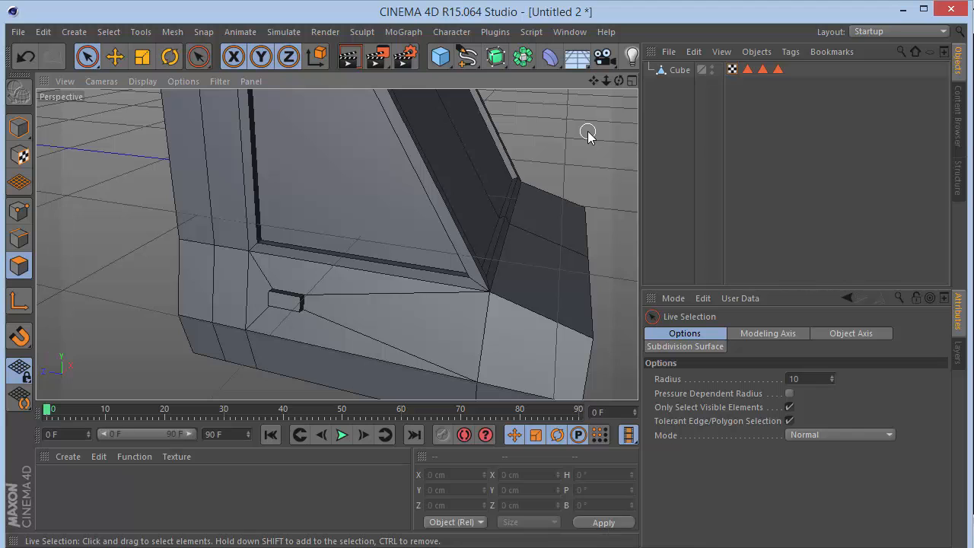
pyautogui.moveTo(594, 80); pyautogui.dragTo(445, 2)
pyautogui.click(679, 69)
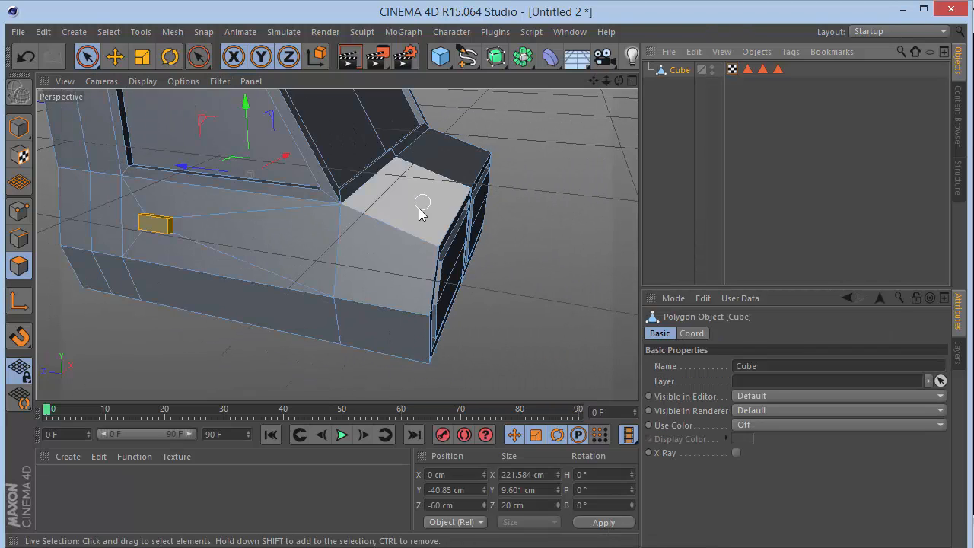
pyautogui.click(387, 258)
pyautogui.moveTo(618, 80)
pyautogui.mouseDown()
pyautogui.moveTo(598, 82)
pyautogui.moveTo(608, 83)
pyautogui.mouseUp()
pyautogui.click(426, 296)
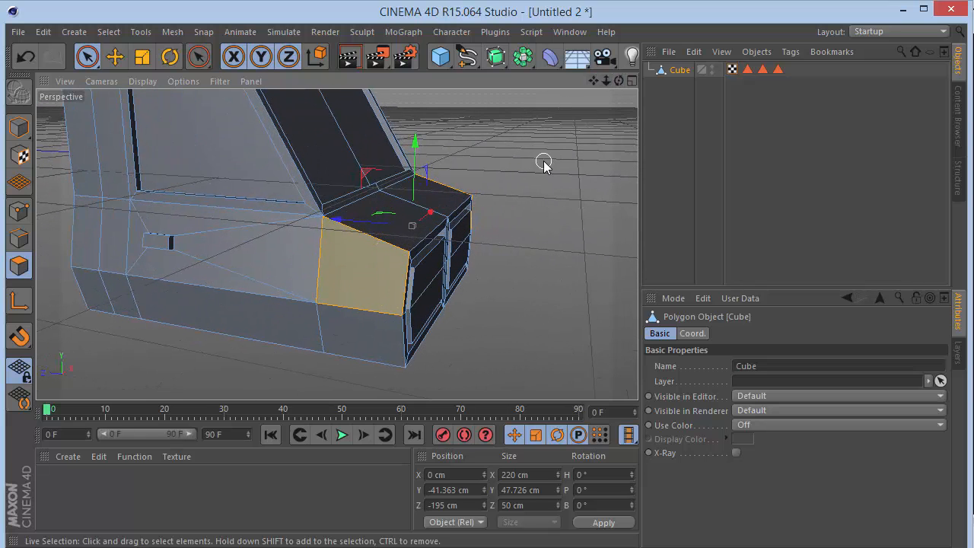
# Inset the two selected fender faces with Extrude Inner at an offset of 16 cm.
pyautogui.press('i')
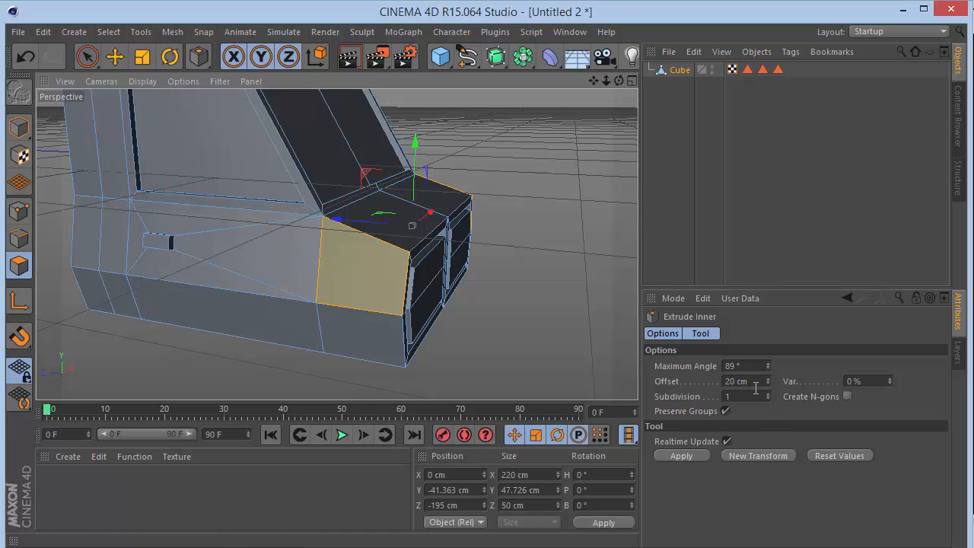
pyautogui.click(755, 382)
pyautogui.write('15')
pyautogui.click(289, 395)
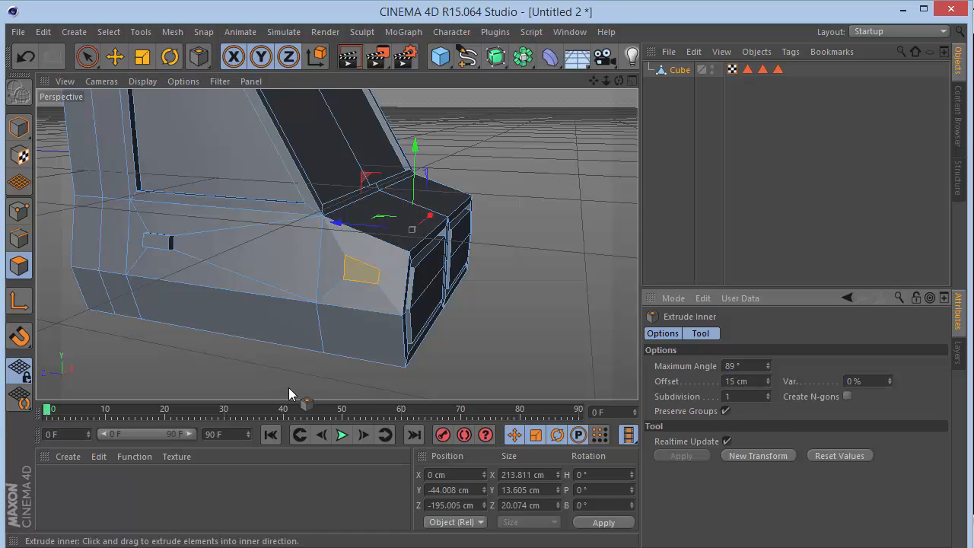
pyautogui.moveTo(769, 381); pyautogui.dragTo(767, 376)
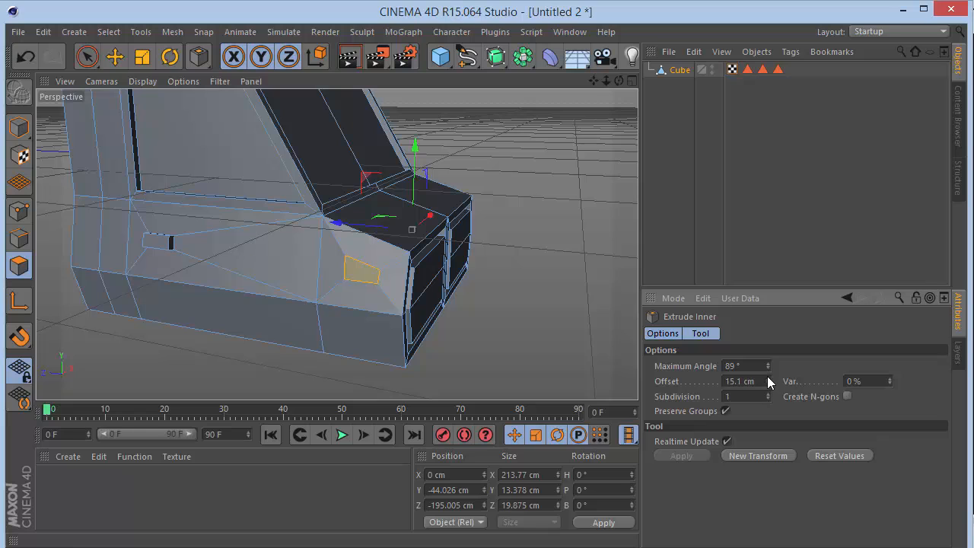
pyautogui.write('6')
pyautogui.press('Return')
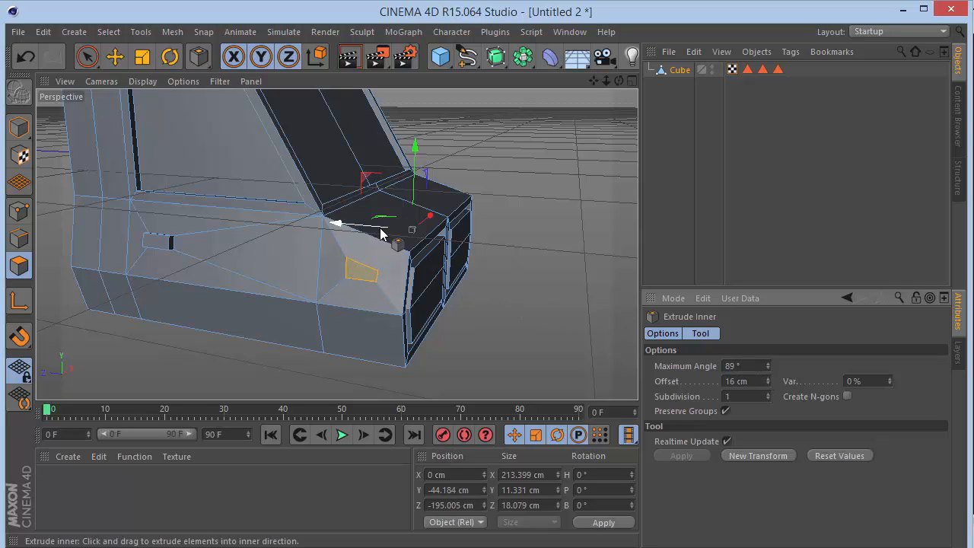
# Scale the inset fender faces down to about 5.4 cm in Y and 11.2 cm in Z.
pyautogui.press('t')
pyautogui.scroll(4, 346, 216)
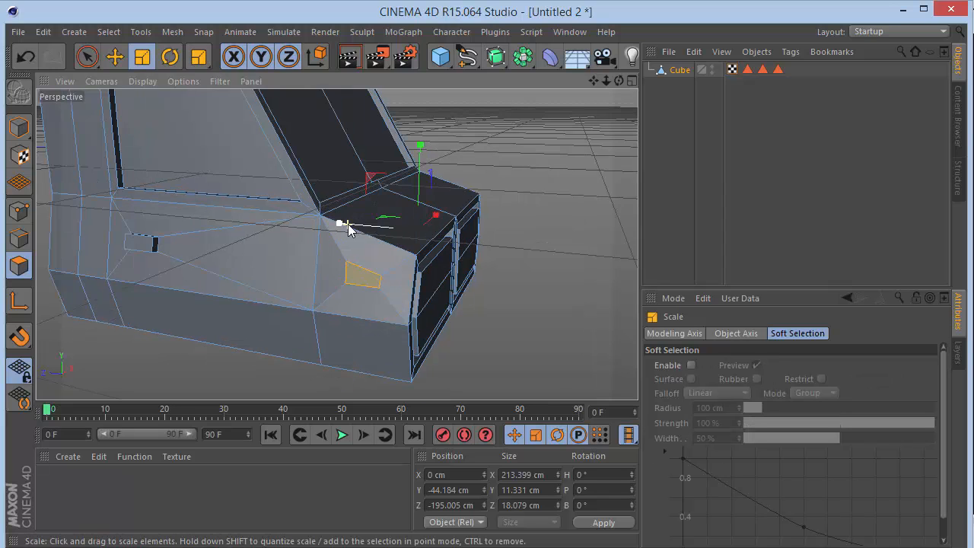
pyautogui.moveTo(382, 228); pyautogui.dragTo(411, 224)
pyautogui.hotkey('ctrl', 'z')
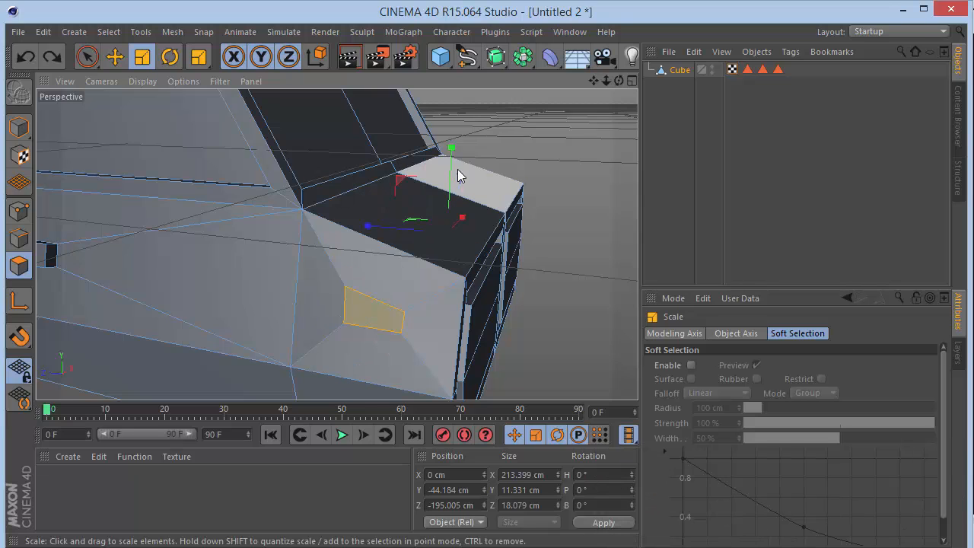
pyautogui.moveTo(451, 148); pyautogui.dragTo(420, 233)
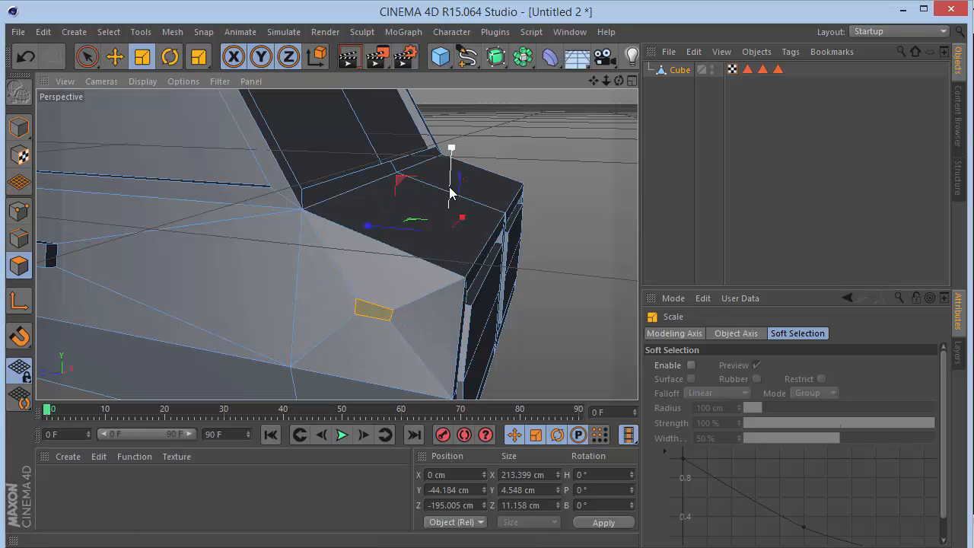
pyautogui.moveTo(452, 192); pyautogui.dragTo(451, 150)
# Extrude the two small fender faces outward with an offset of 2 cm to form the indicators.
pyautogui.press('d')
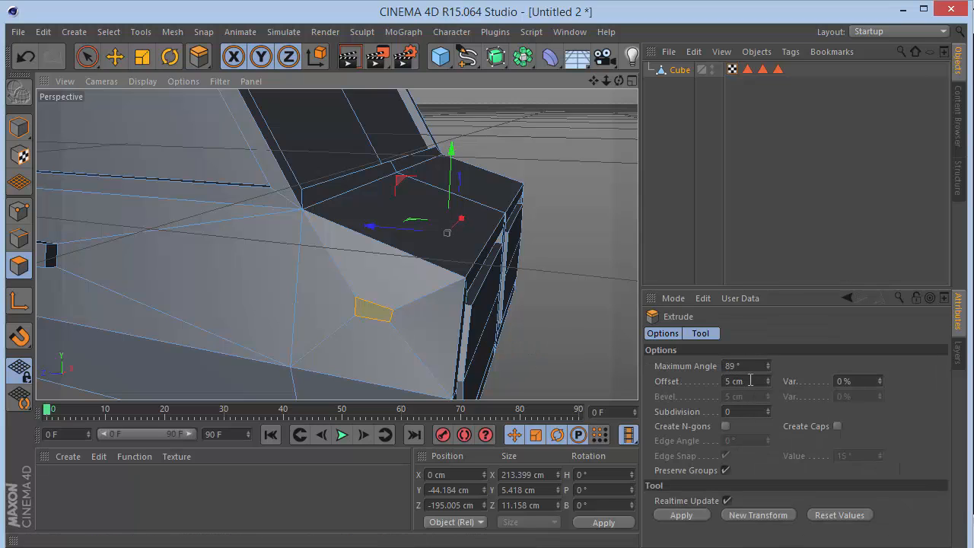
pyautogui.doubleClick(750, 380)
pyautogui.write('3')
pyautogui.press('Return')
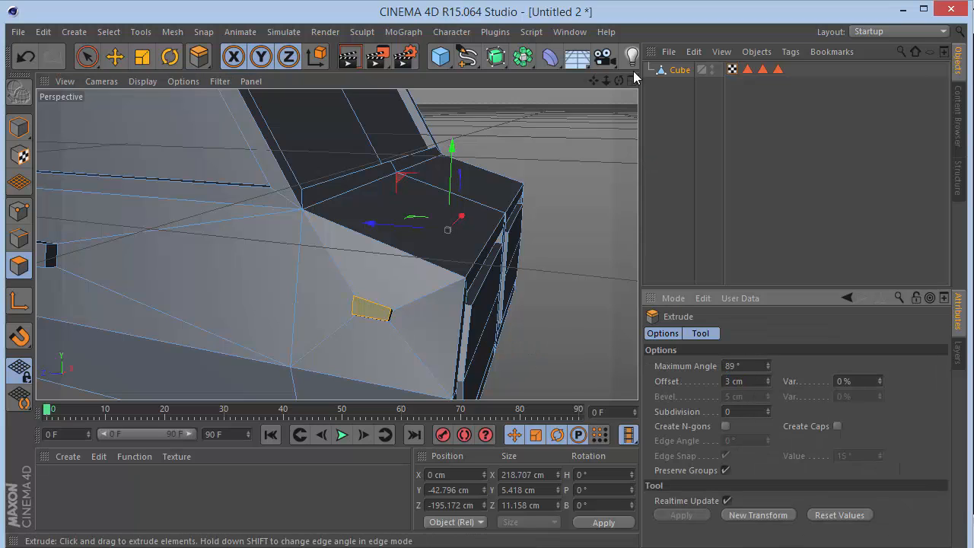
pyautogui.scroll(10, 337, 244)
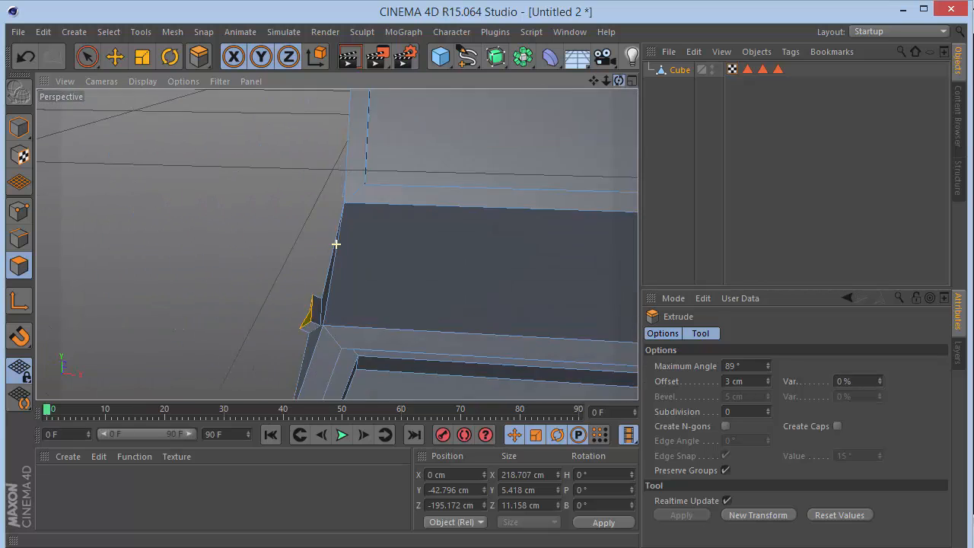
pyautogui.moveTo(619, 81); pyautogui.dragTo(624, 78)
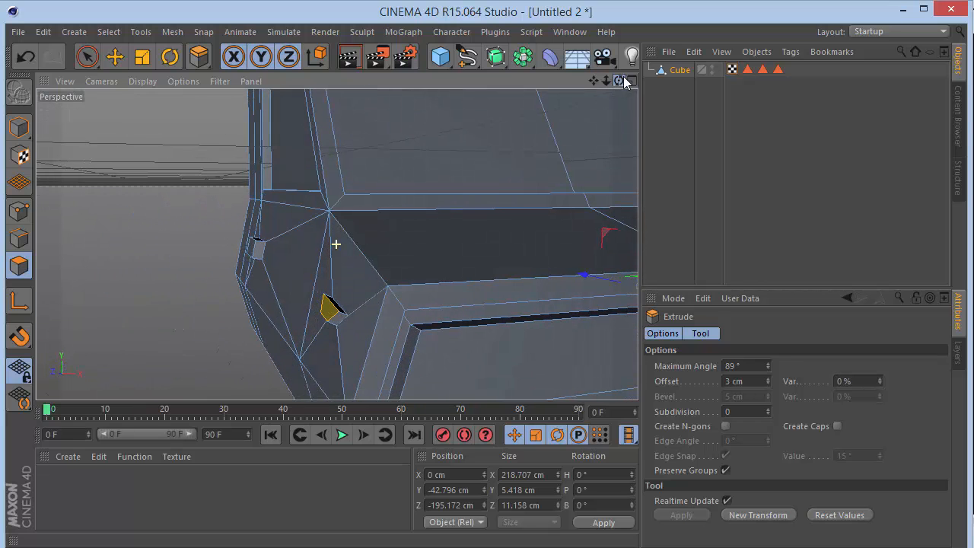
pyautogui.click(768, 383)
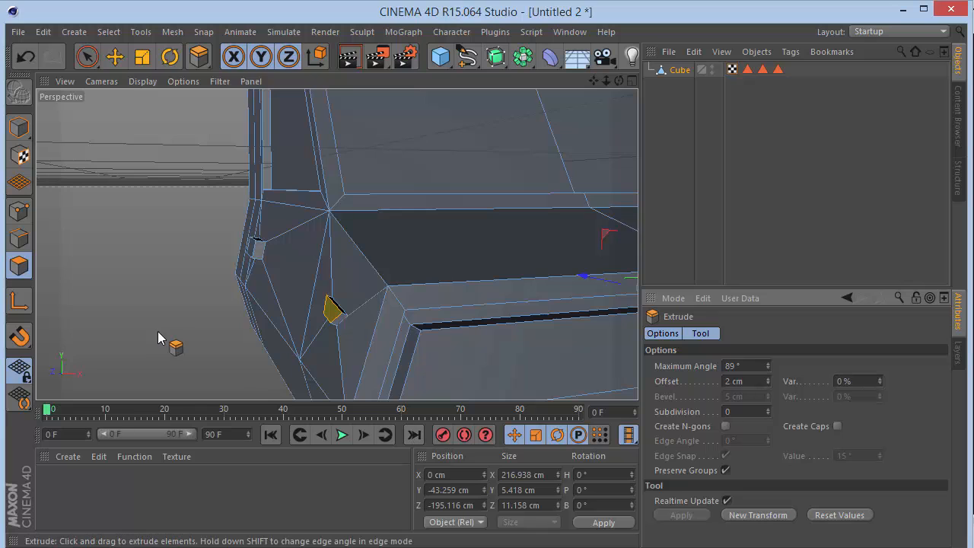
# Add the side faces around both extruded indicators to the selection with Loop Selection.
pyautogui.press('u')
pyautogui.press('l')
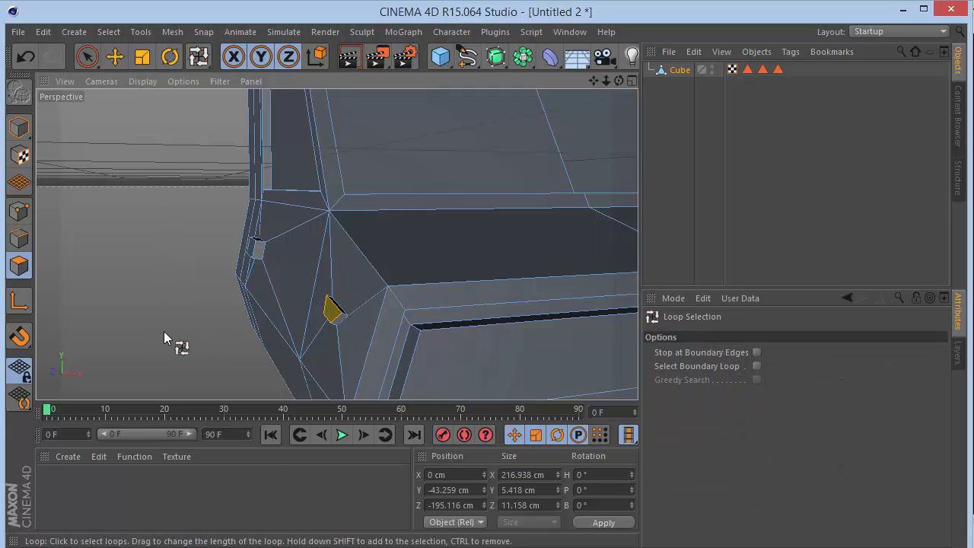
pyautogui.click(340, 311)
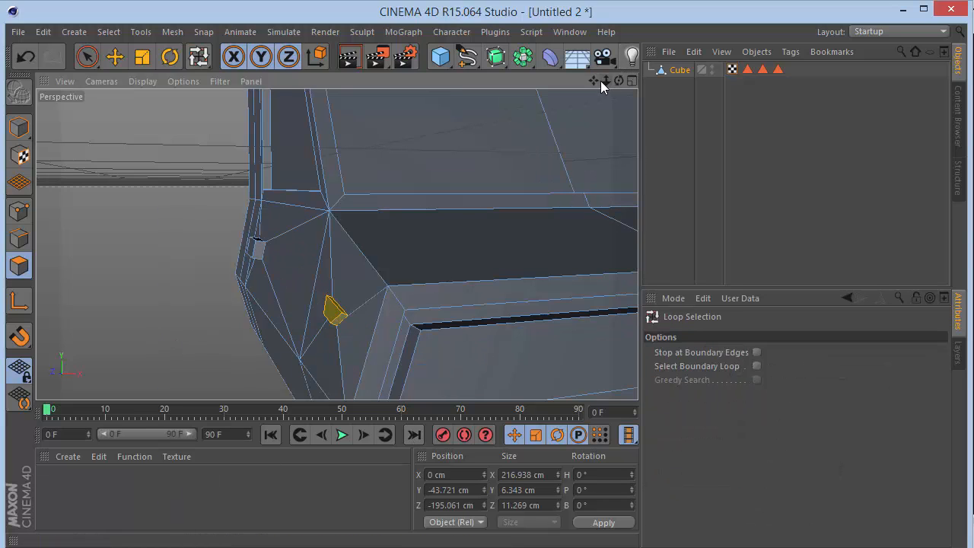
pyautogui.moveTo(601, 80); pyautogui.dragTo(618, 80)
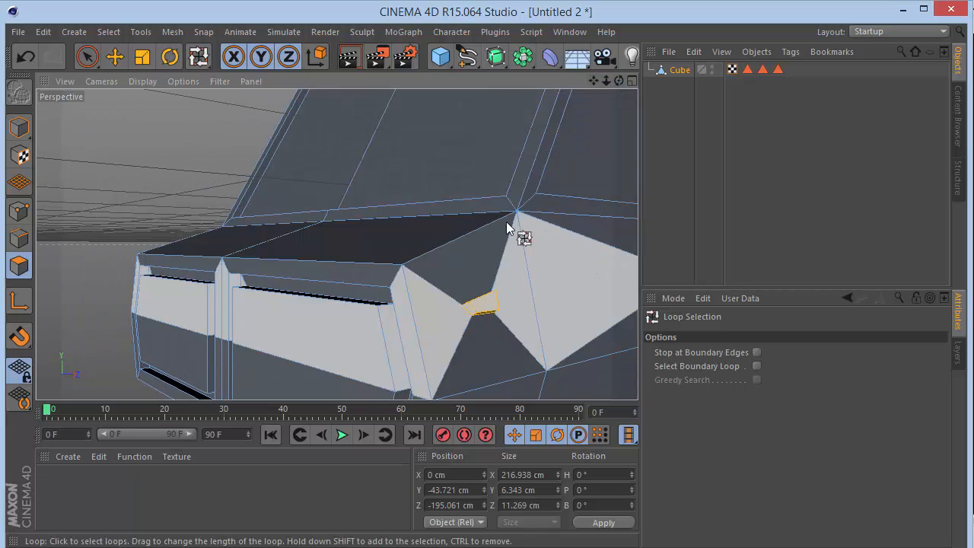
# Store the selected indicator faces as a polygon selection named "Indicator", and deselect the cube.
pyautogui.click(109, 32)
pyautogui.click(161, 414)
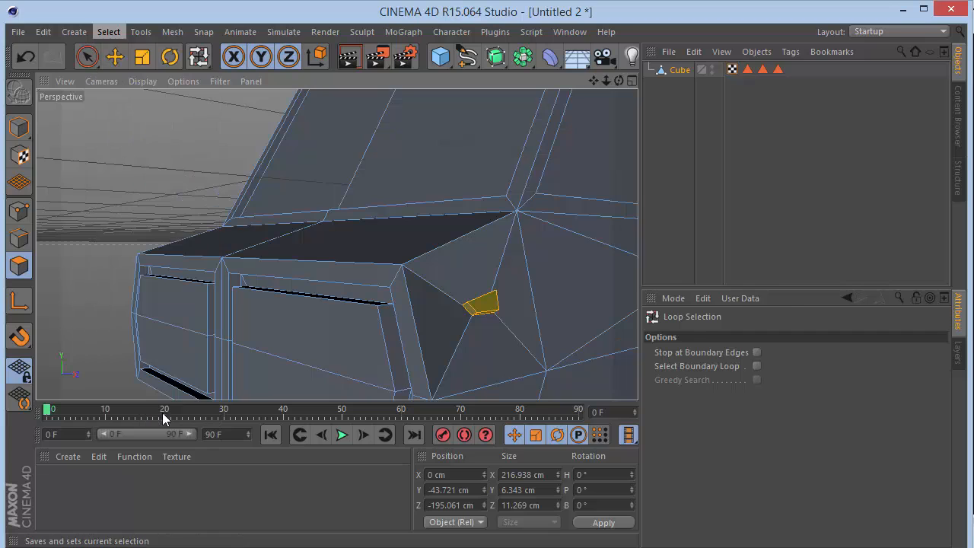
pyautogui.click(754, 352)
pyautogui.press('BackSpace')
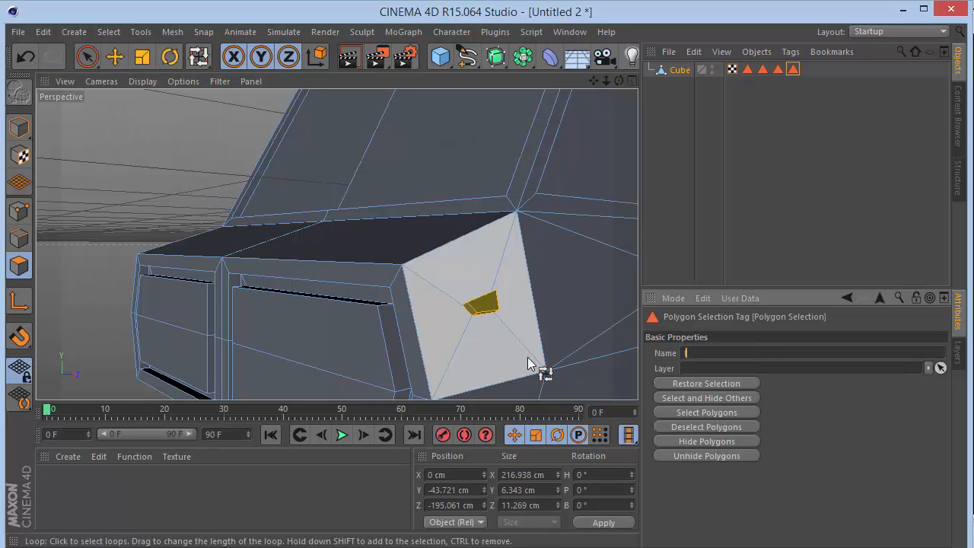
pyautogui.write('Indicator')
pyautogui.press('Return')
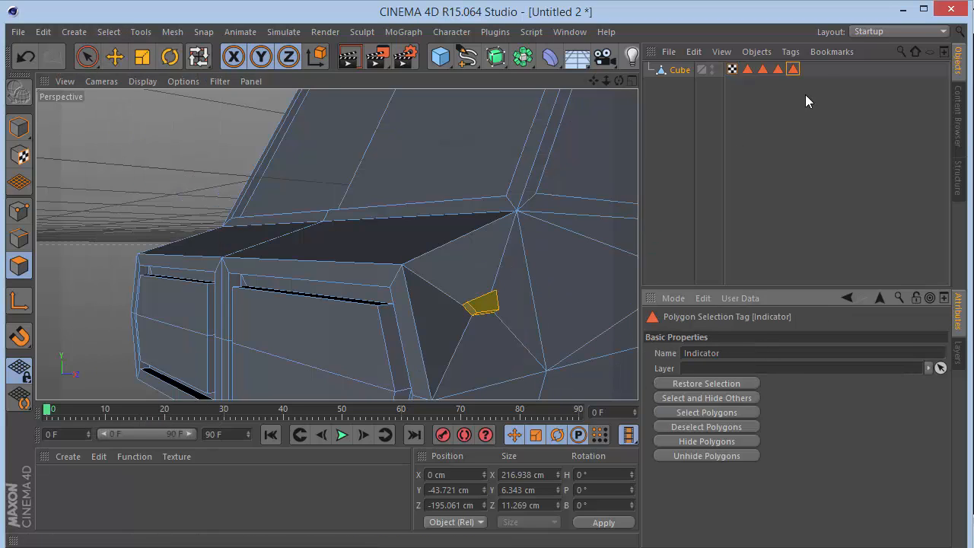
pyautogui.click(834, 84)
# Rename the cube object to "Ftont" and switch from polygon editing to Model mode.
pyautogui.scroll(-5, 337, 244)
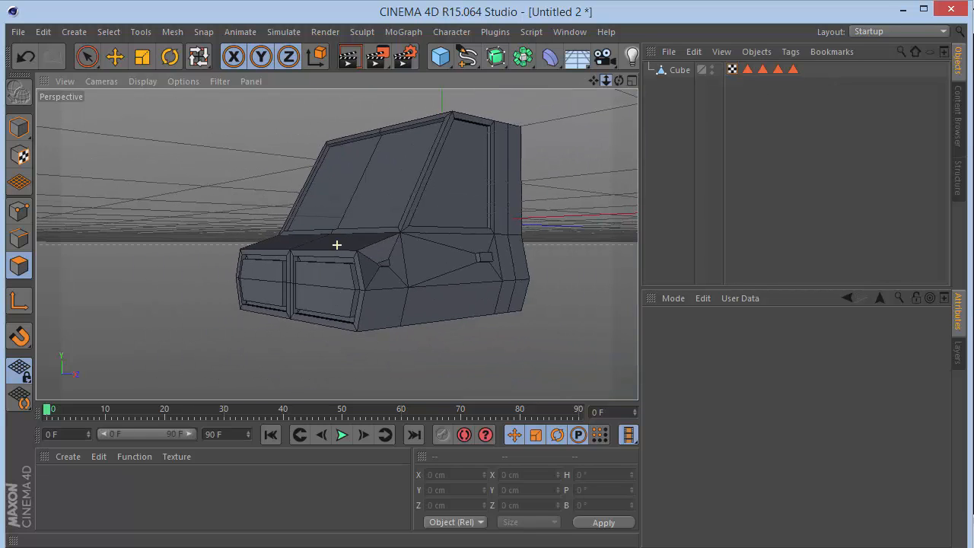
pyautogui.moveTo(619, 79); pyautogui.dragTo(337, 246)
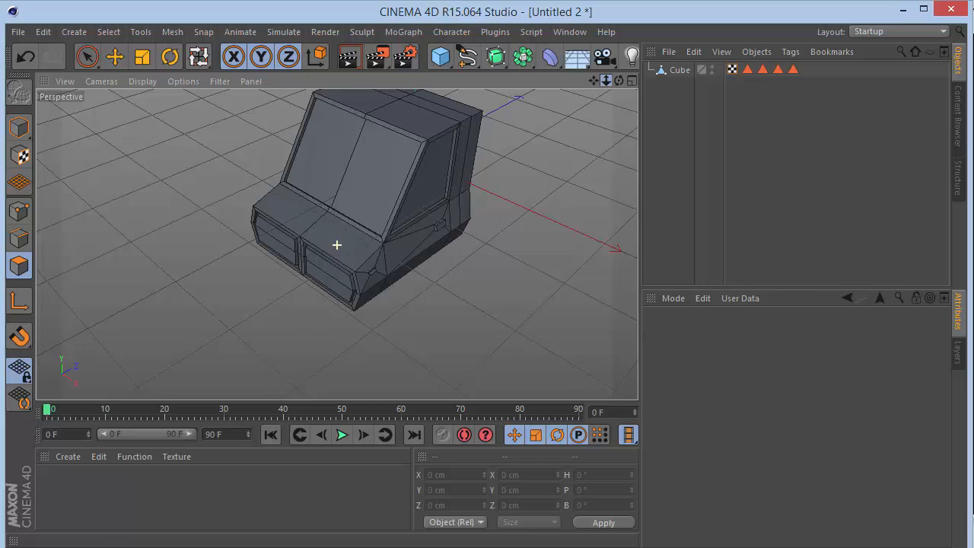
pyautogui.doubleClick(678, 70)
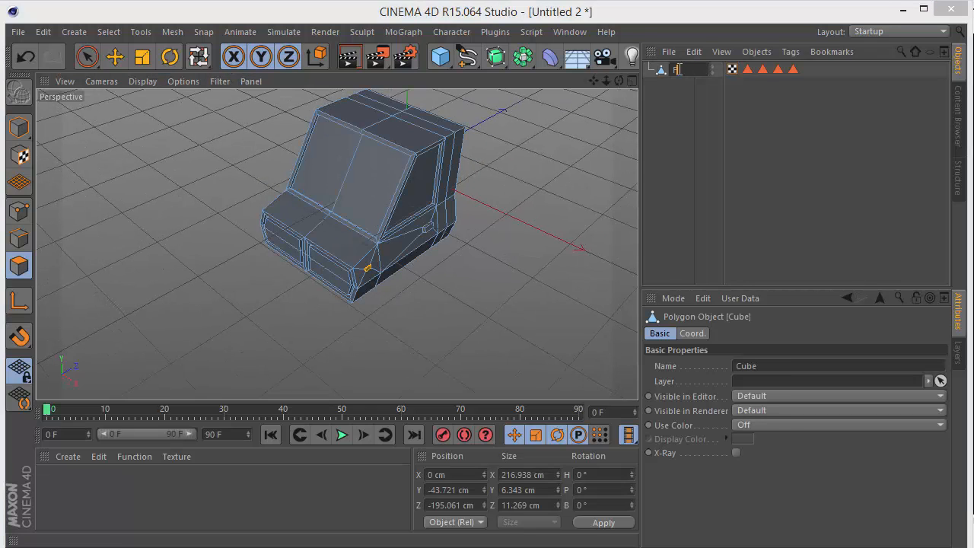
pyautogui.press('Return')
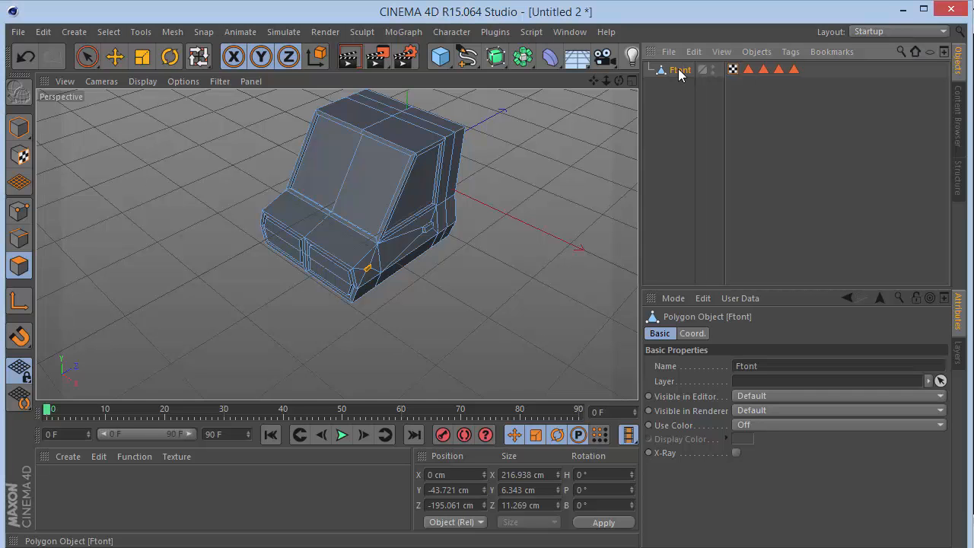
pyautogui.click(19, 127)
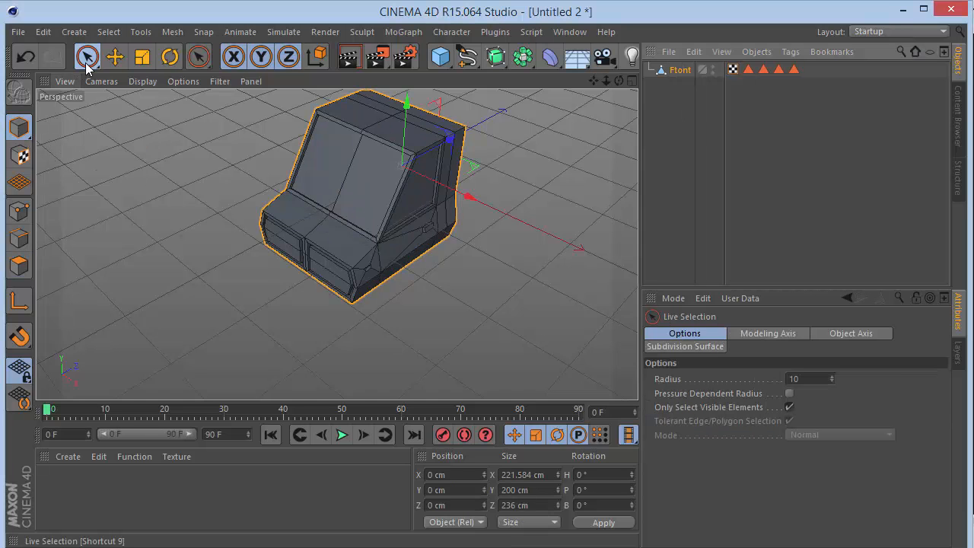
# Add a Rectangle spline on the ZY plane in the Right view and set its height to 200 cm.
pyautogui.moveTo(607, 81); pyautogui.dragTo(337, 245)
pyautogui.scroll(5, 337, 245)
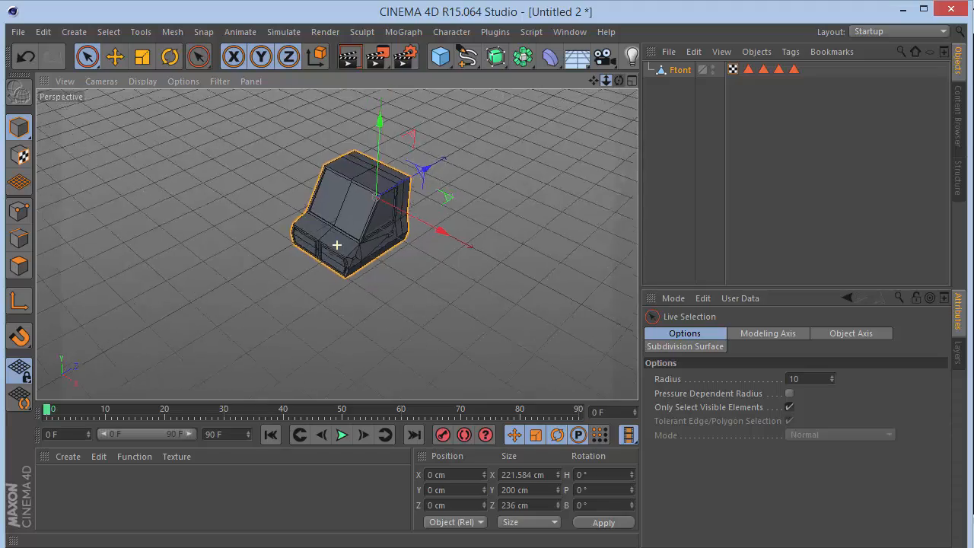
pyautogui.moveTo(617, 81)
pyautogui.mouseDown()
pyautogui.moveTo(336, 245)
pyautogui.moveTo(618, 83)
pyautogui.mouseUp()
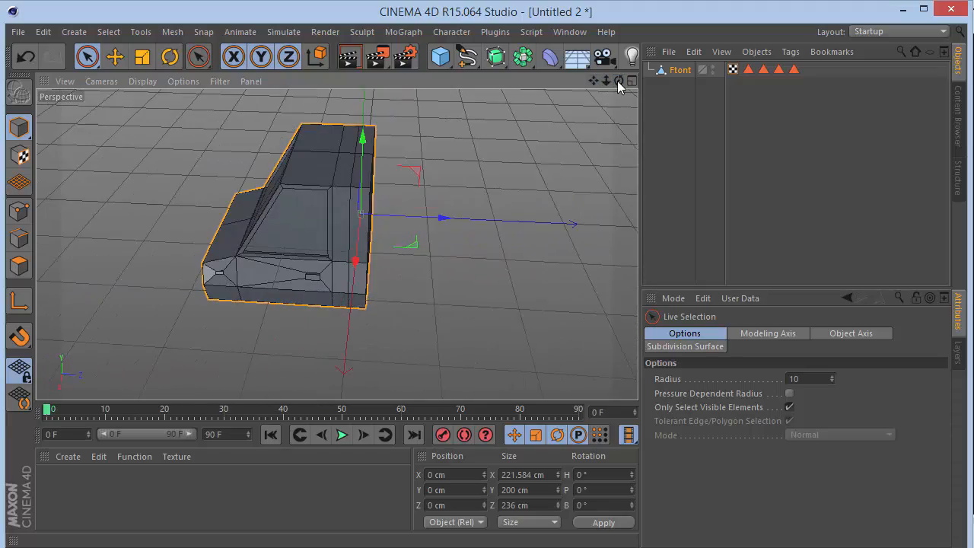
pyautogui.press('F4')
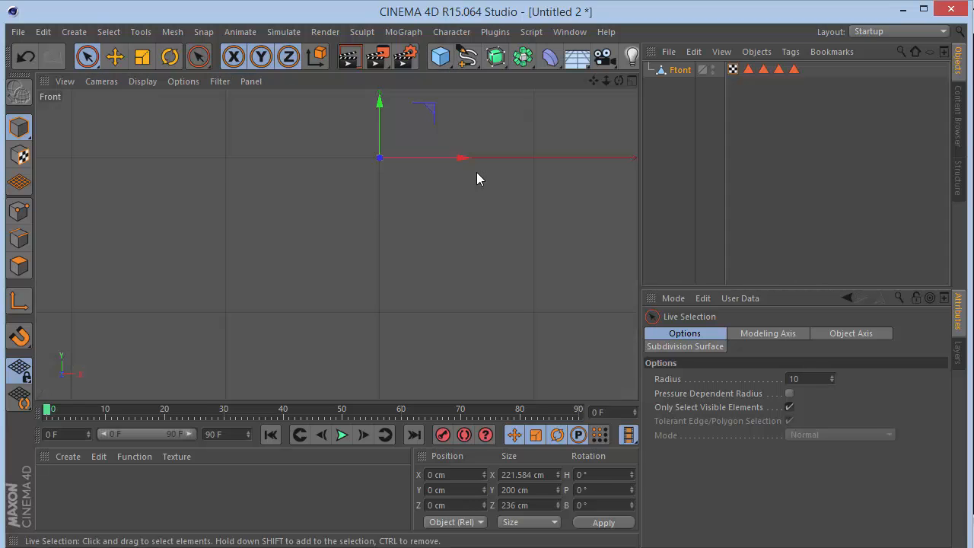
pyautogui.press('F3')
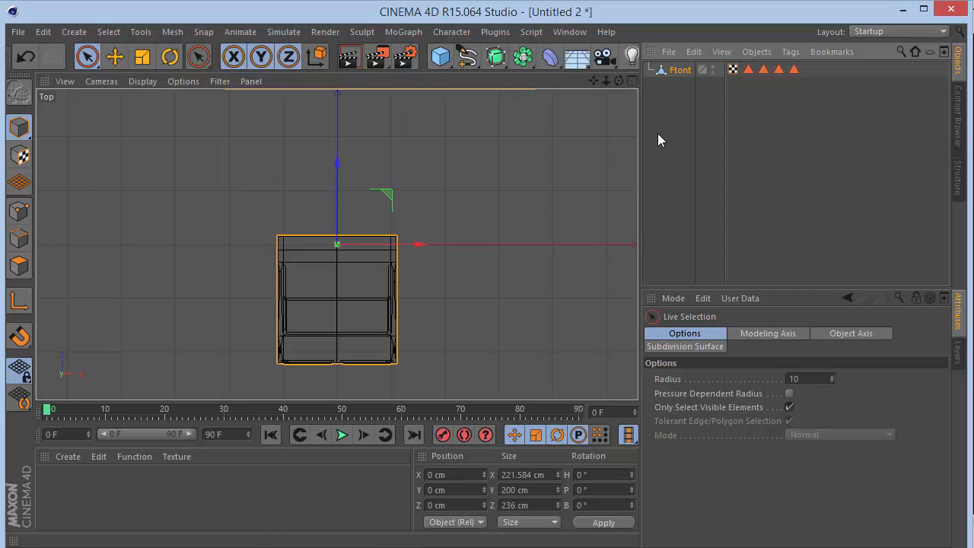
pyautogui.moveTo(606, 80); pyautogui.dragTo(432, 89)
pyautogui.moveTo(467, 58); pyautogui.dragTo(625, 160)
pyautogui.doubleClick(774, 380)
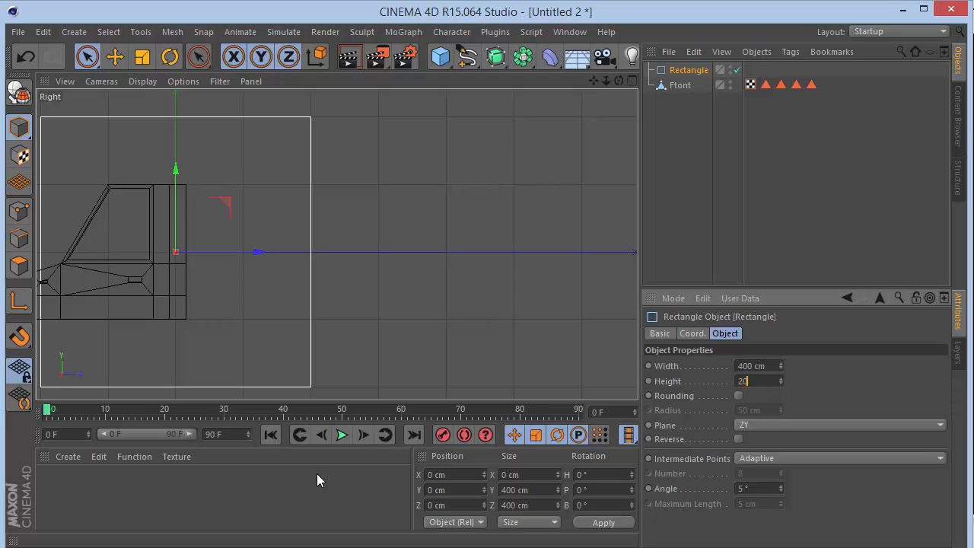
pyautogui.write('200')
pyautogui.press('Return')
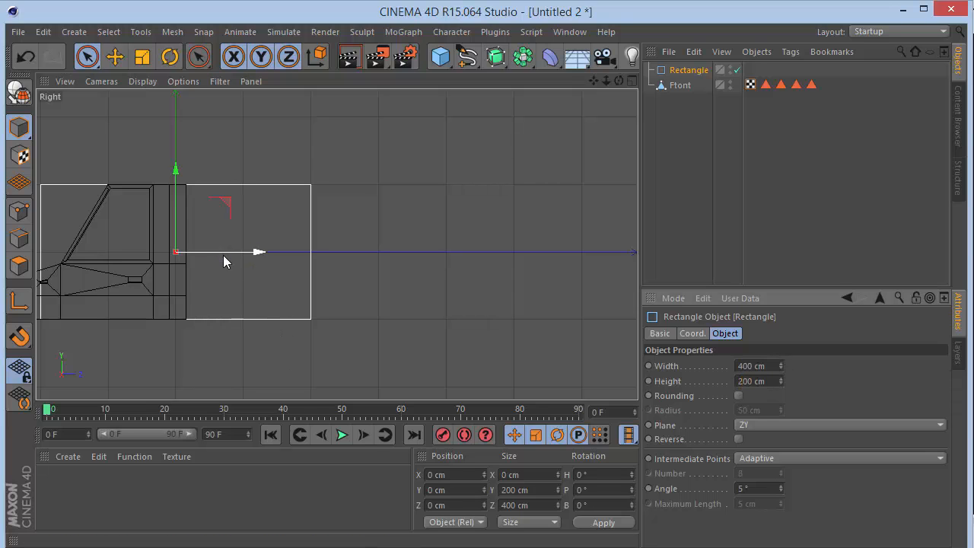
# Position the rectangle behind the cab at Z 220 cm and convert it to an editable spline.
pyautogui.moveTo(224, 255); pyautogui.dragTo(373, 255)
pyautogui.doubleClick(461, 505)
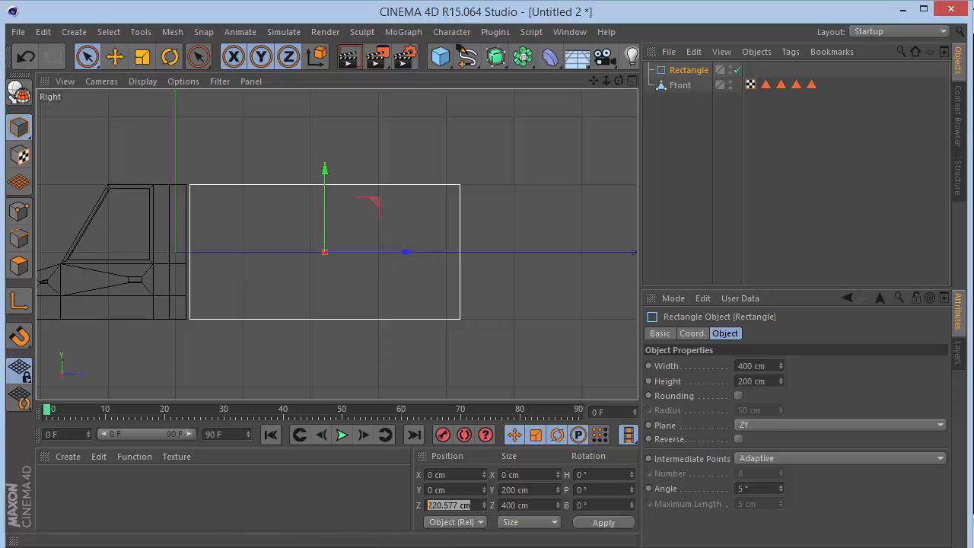
pyautogui.scroll(4, 213, 281)
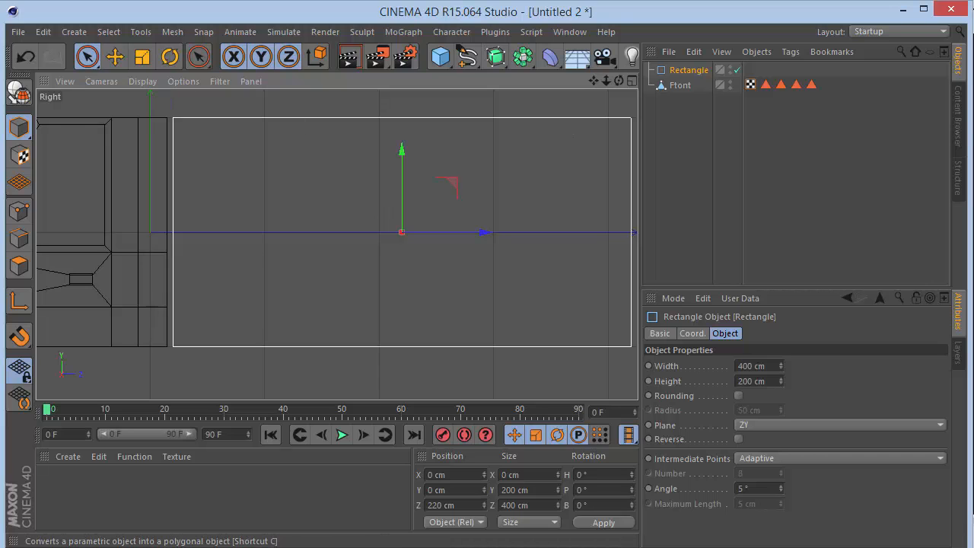
pyautogui.click(18, 91)
pyautogui.moveTo(592, 80); pyautogui.dragTo(594, 103)
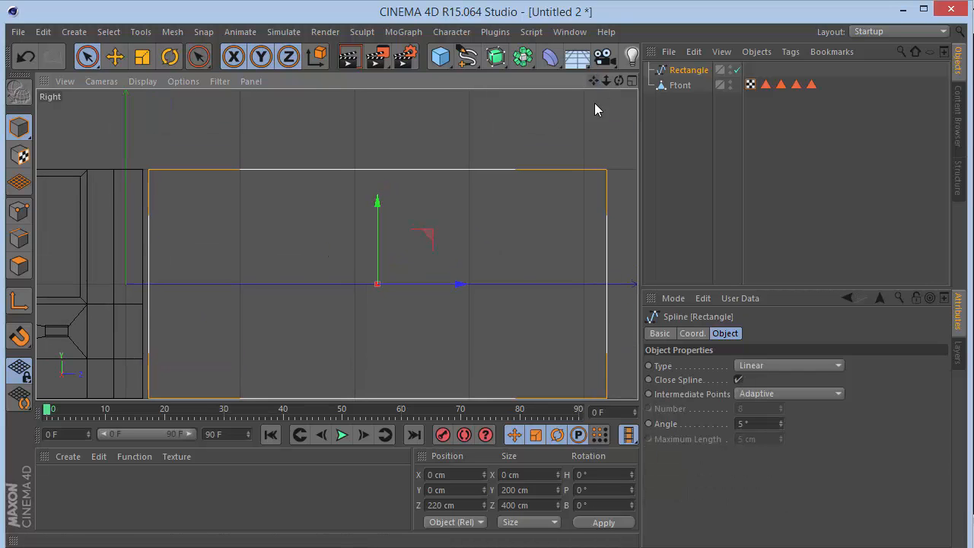
# Raise the rectangle spline's two upper points to Y 150 cm in point editing mode.
pyautogui.click(29, 219)
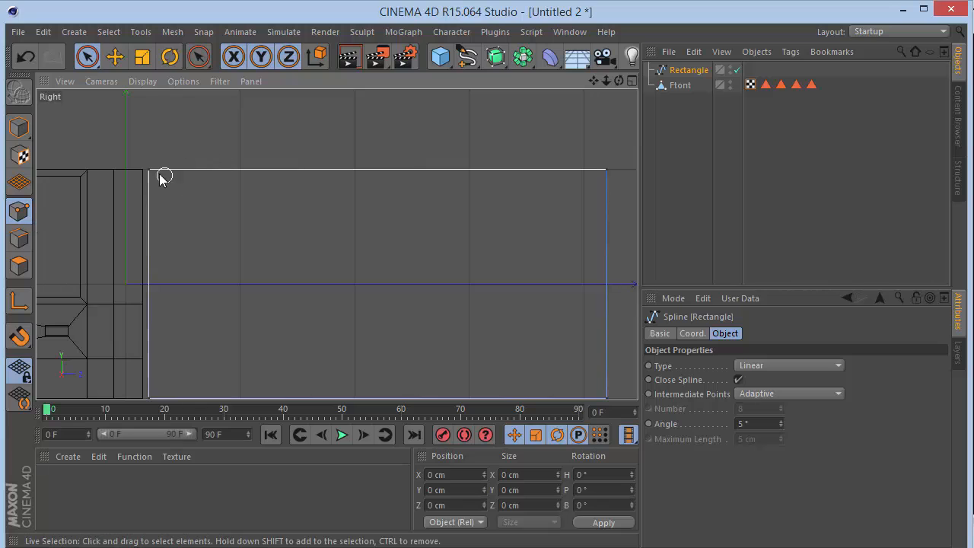
pyautogui.click(597, 171)
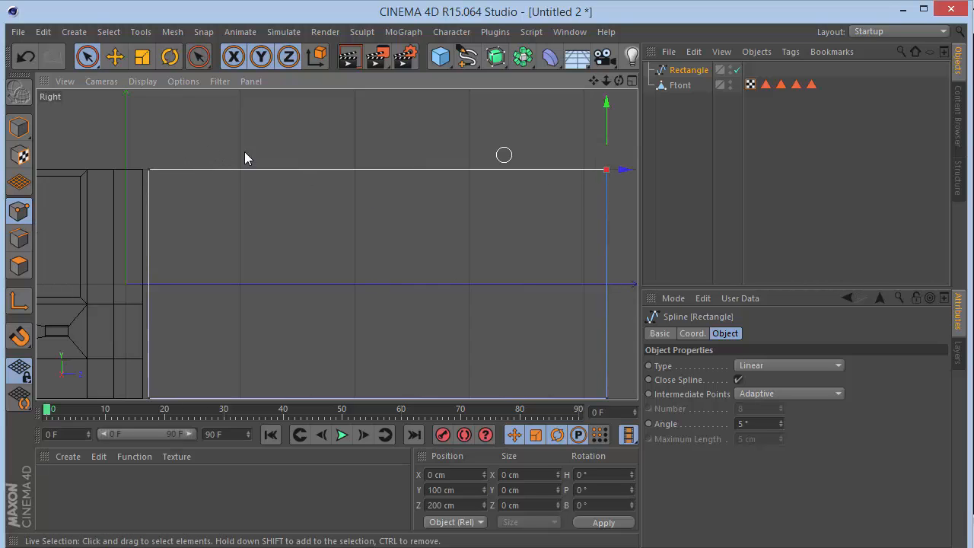
pyautogui.keyDown('shift'); pyautogui.click(149, 170); pyautogui.keyUp('shift')
pyautogui.moveTo(379, 137); pyautogui.dragTo(377, 88)
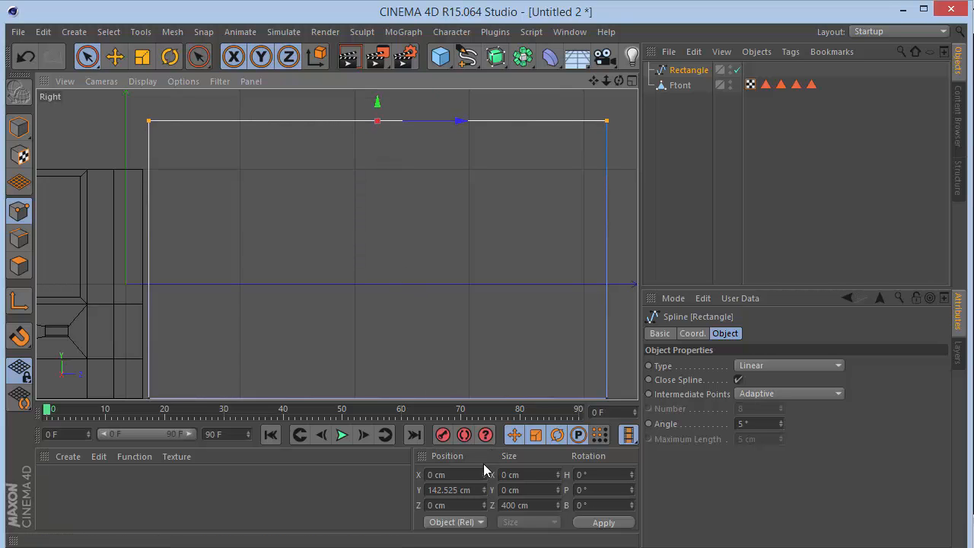
pyautogui.doubleClick(470, 487)
pyautogui.write('150')
pyautogui.press('Return')
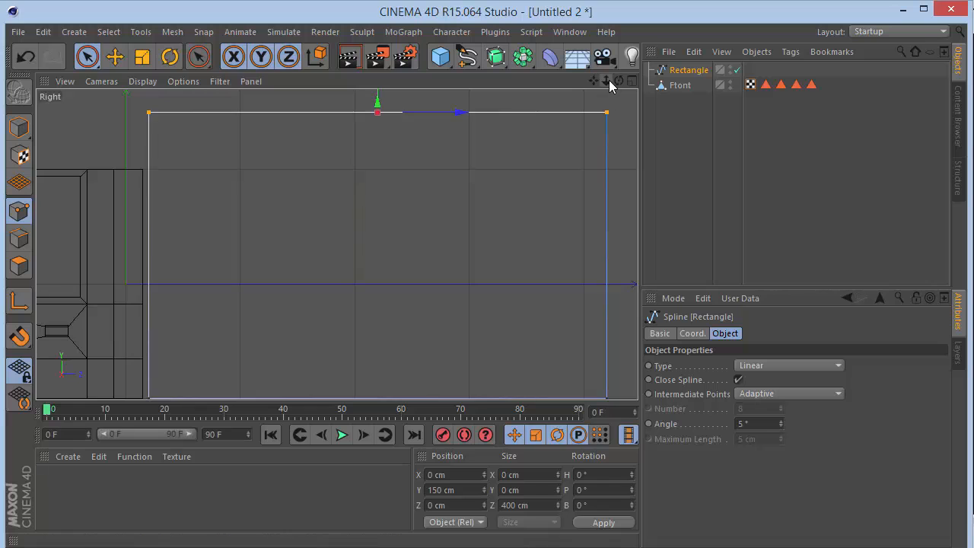
# Chamfer the rectangle's upper corner point next to the cab with a radius of 50 cm.
pyautogui.moveTo(606, 81); pyautogui.dragTo(609, 85)
pyautogui.click(407, 112)
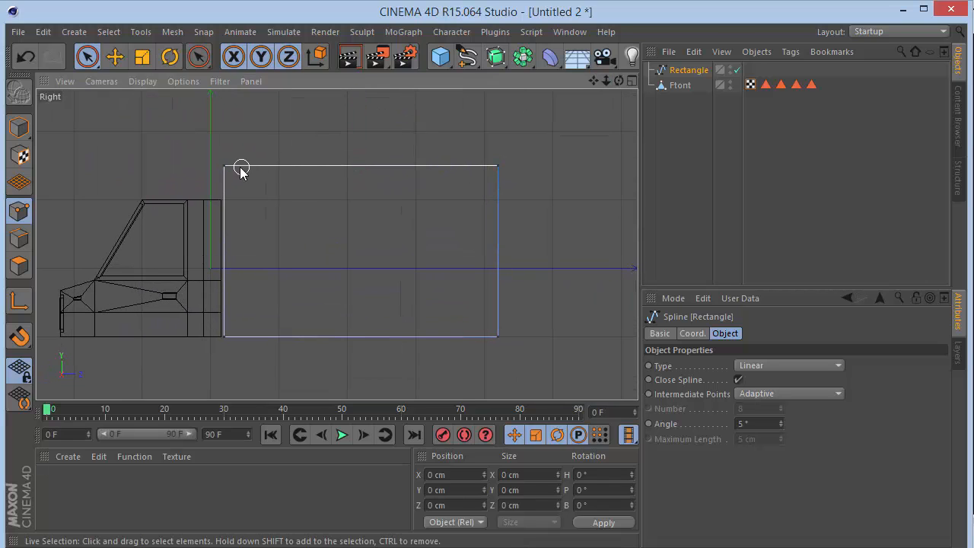
pyautogui.click(226, 165)
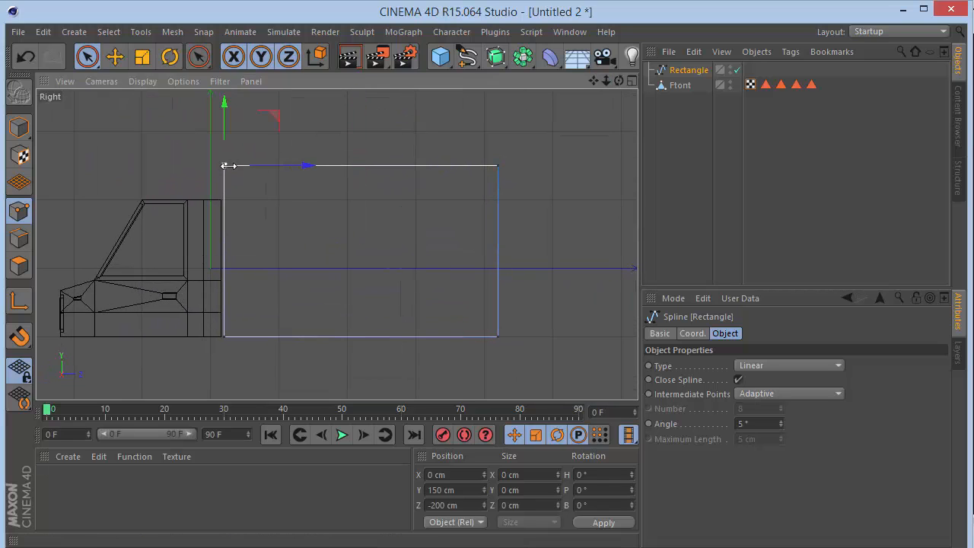
pyautogui.rightClick(357, 221)
pyautogui.click(388, 404)
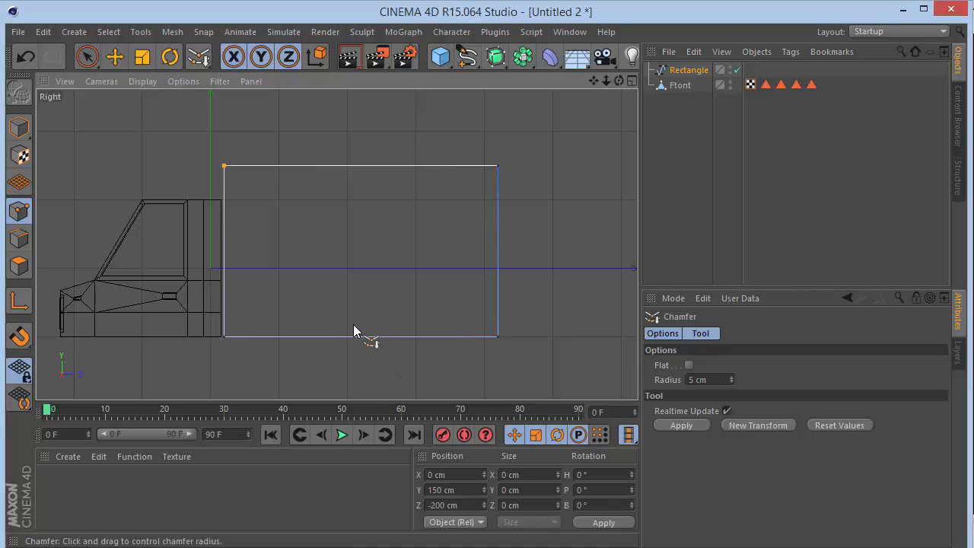
pyautogui.moveTo(290, 318); pyautogui.dragTo(309, 318)
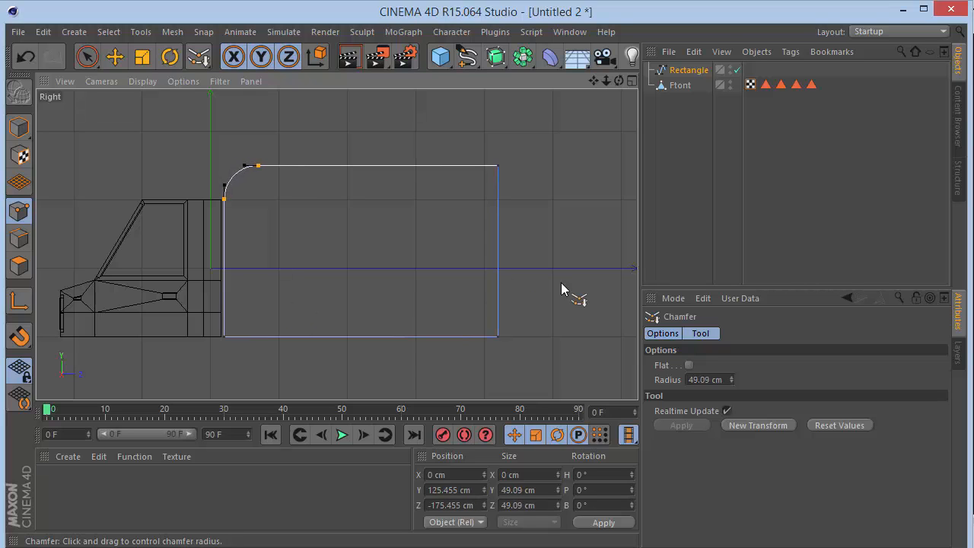
pyautogui.click(723, 380)
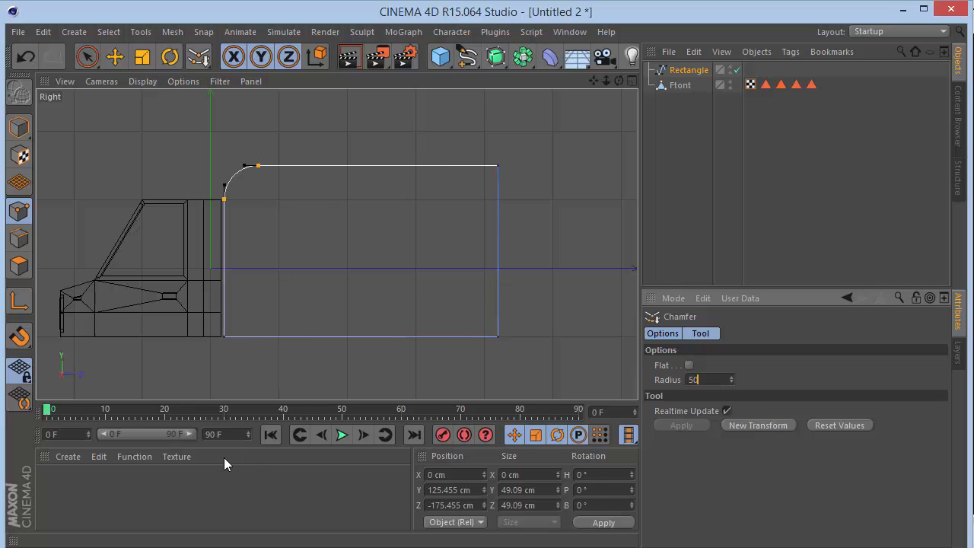
pyautogui.write('50')
pyautogui.press('Return')
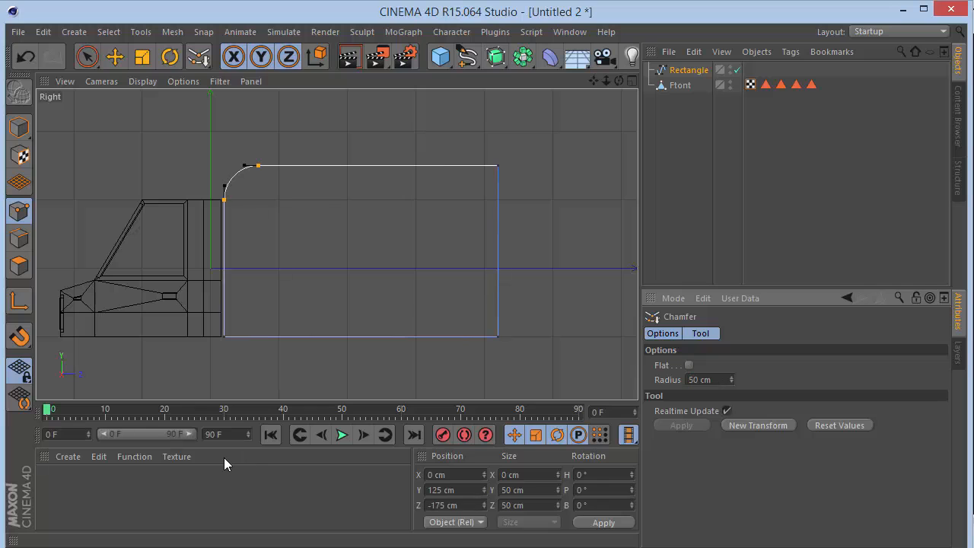
# Add an Extrude object with the rectangle spline as its child and display it in the Perspective view.
pyautogui.click(86, 58)
pyautogui.click(665, 71)
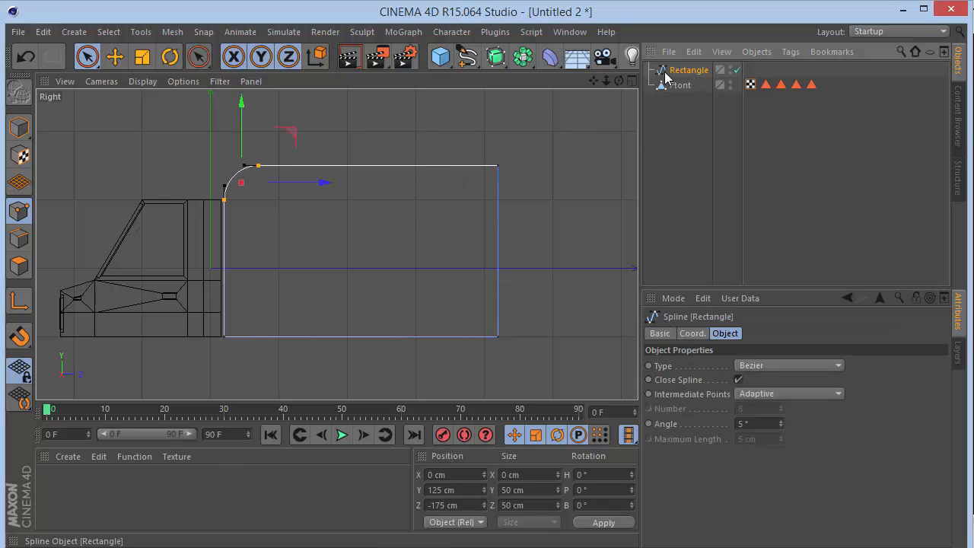
pyautogui.moveTo(495, 56); pyautogui.dragTo(685, 71)
pyautogui.press('F1')
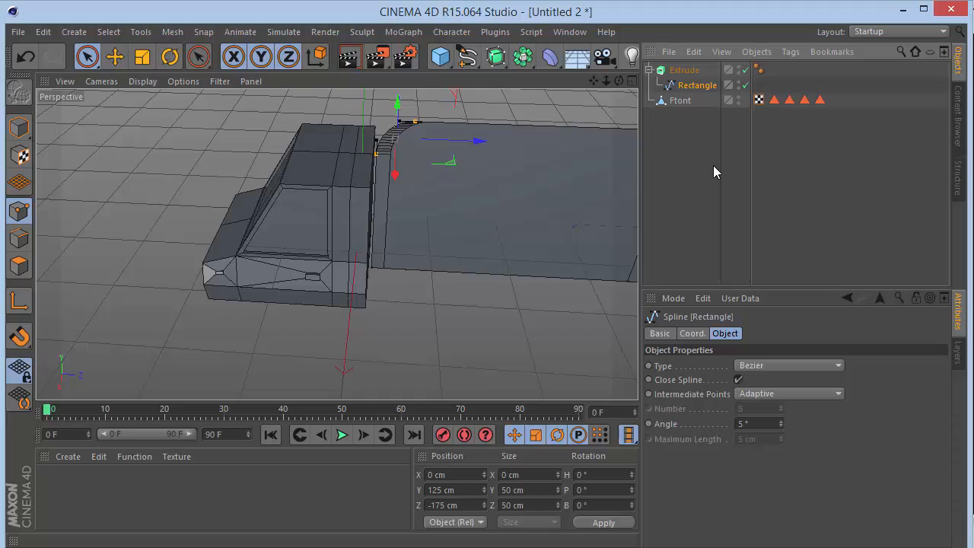
pyautogui.moveTo(619, 81); pyautogui.dragTo(337, 244)
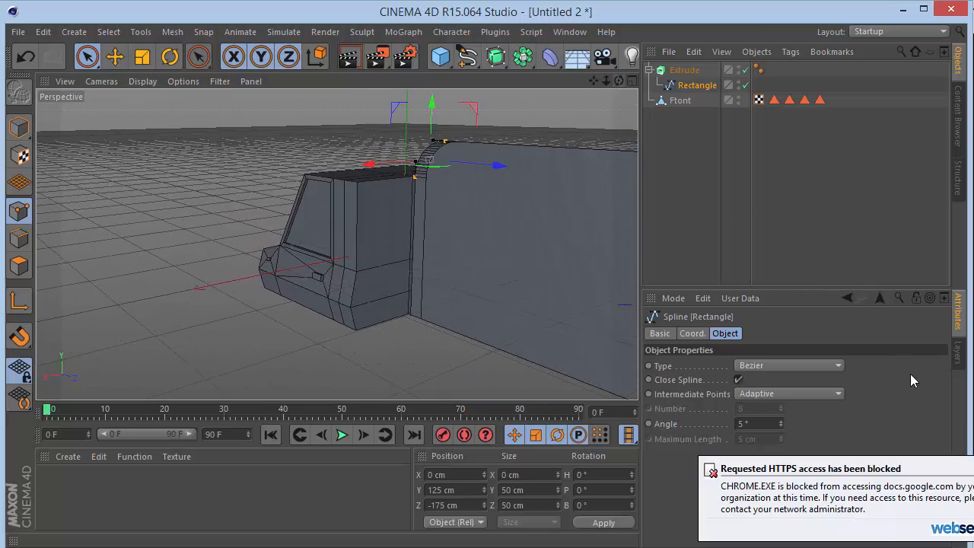
# Set the Extrude object's movement to 200 cm in X and 0 cm in Z.
pyautogui.click(684, 70)
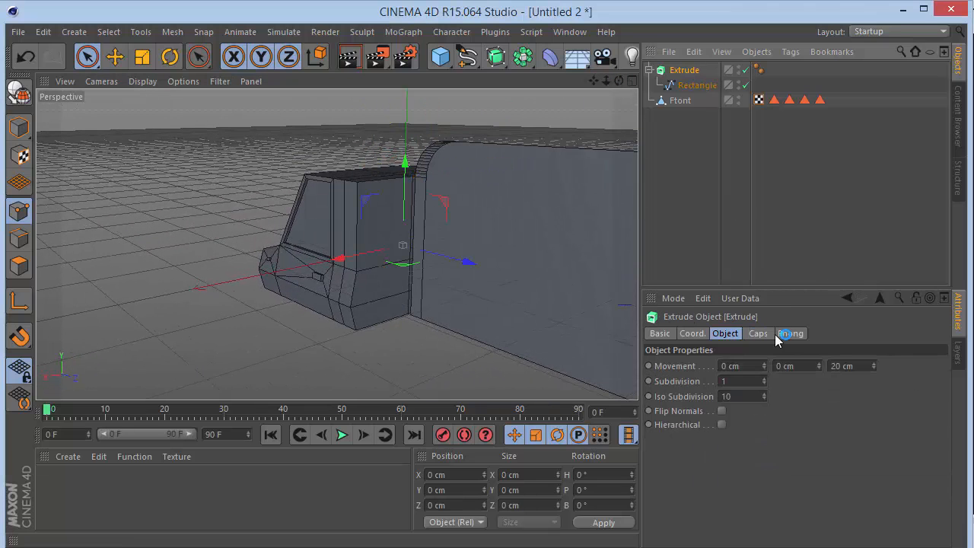
pyautogui.click(846, 366)
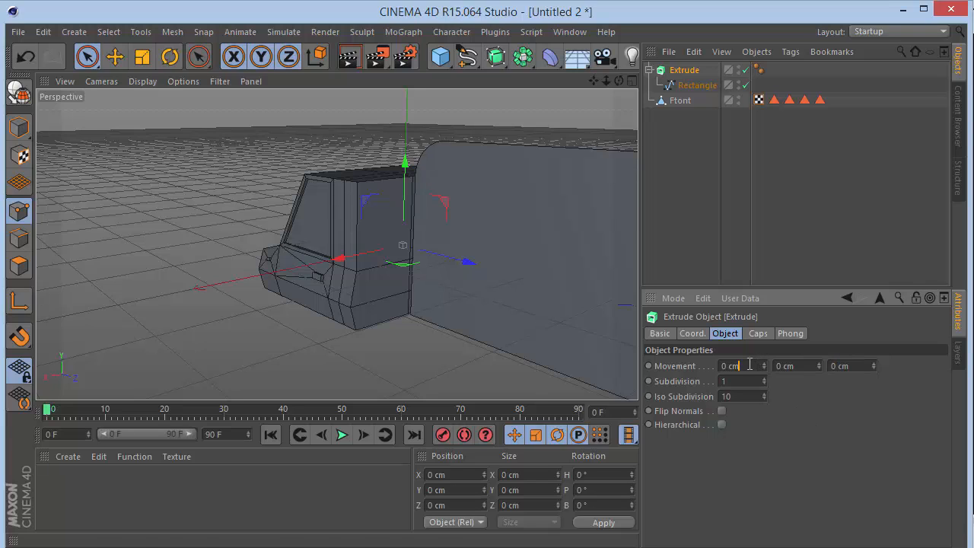
pyautogui.moveTo(750, 364); pyautogui.dragTo(532, 379)
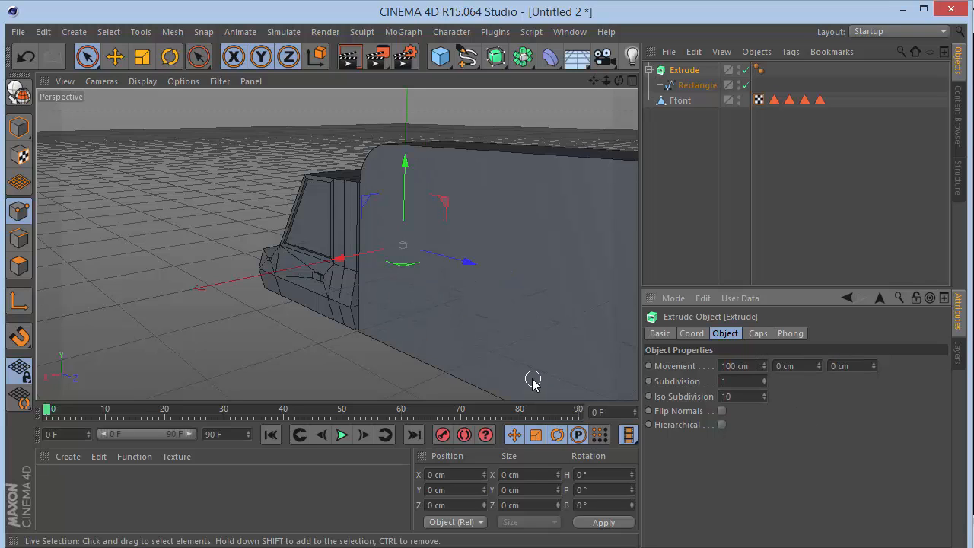
pyautogui.moveTo(618, 81); pyautogui.dragTo(336, 243)
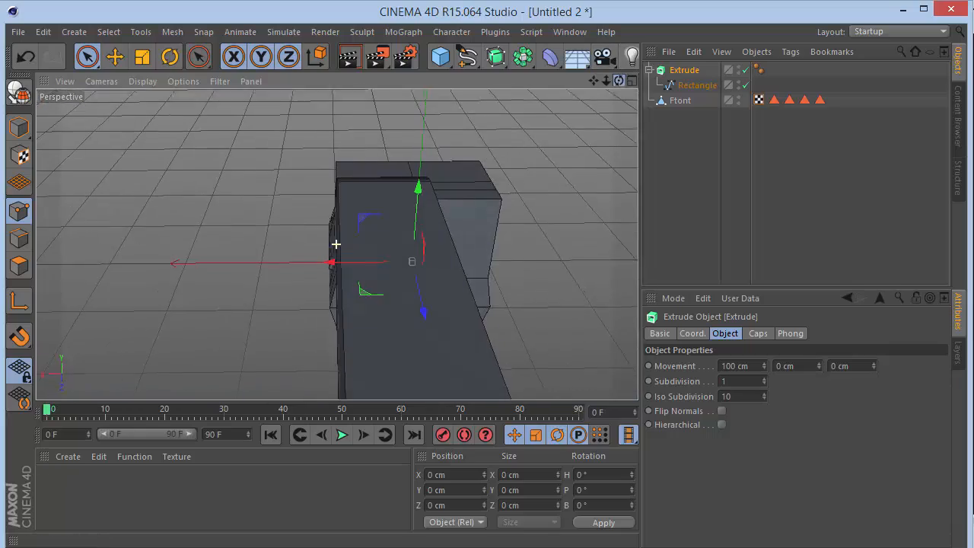
pyautogui.doubleClick(756, 364)
pyautogui.write('200')
pyautogui.press('Return')
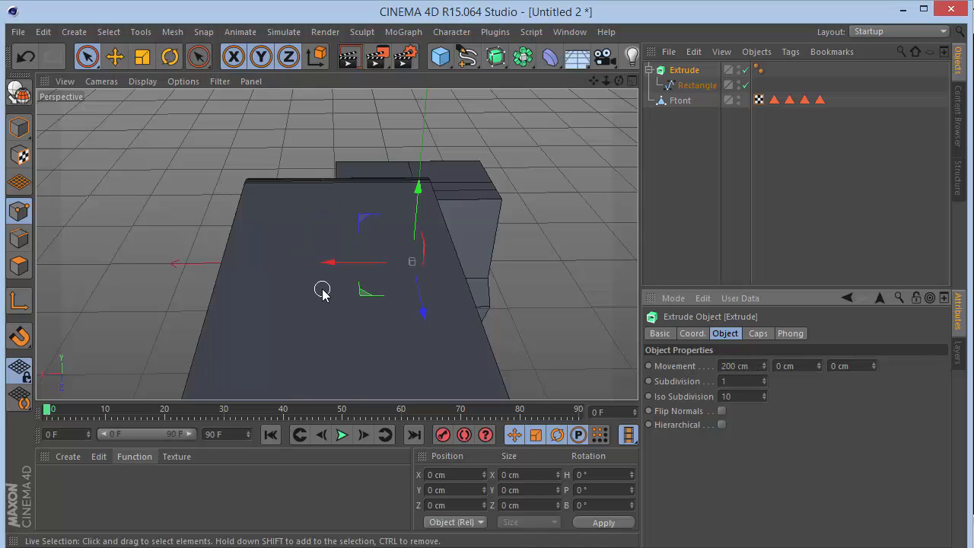
# Select the rectangle spline inside the Extrude object and switch to Model mode.
pyautogui.click(704, 88)
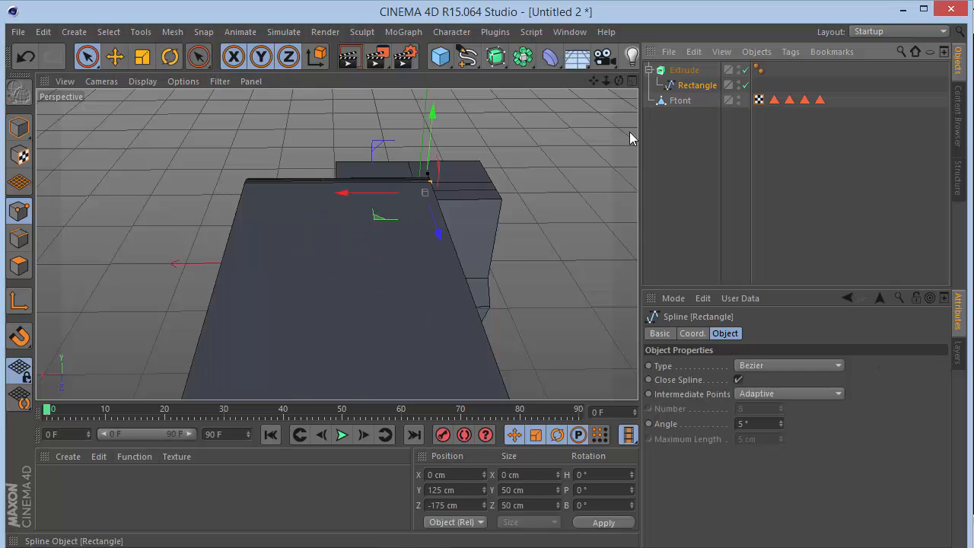
pyautogui.click(19, 128)
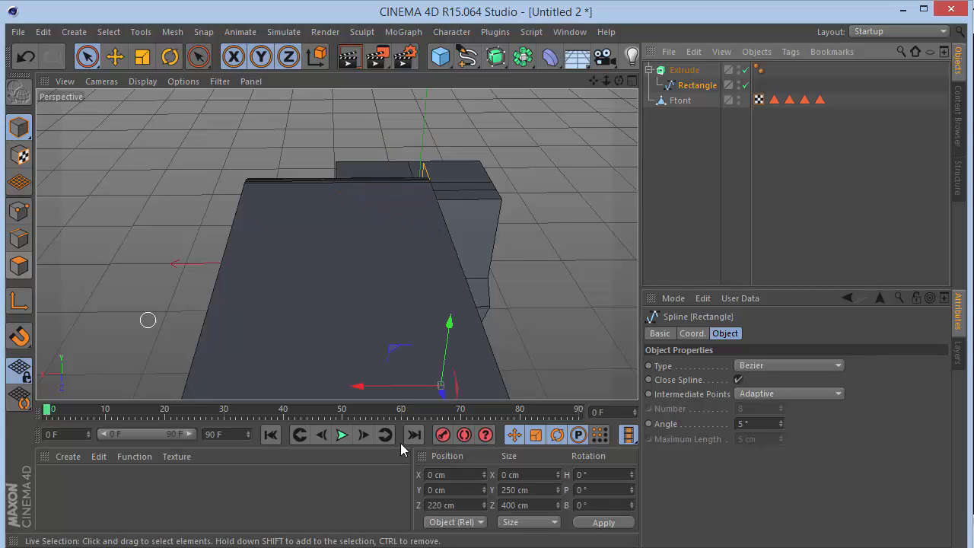
pyautogui.click(692, 335)
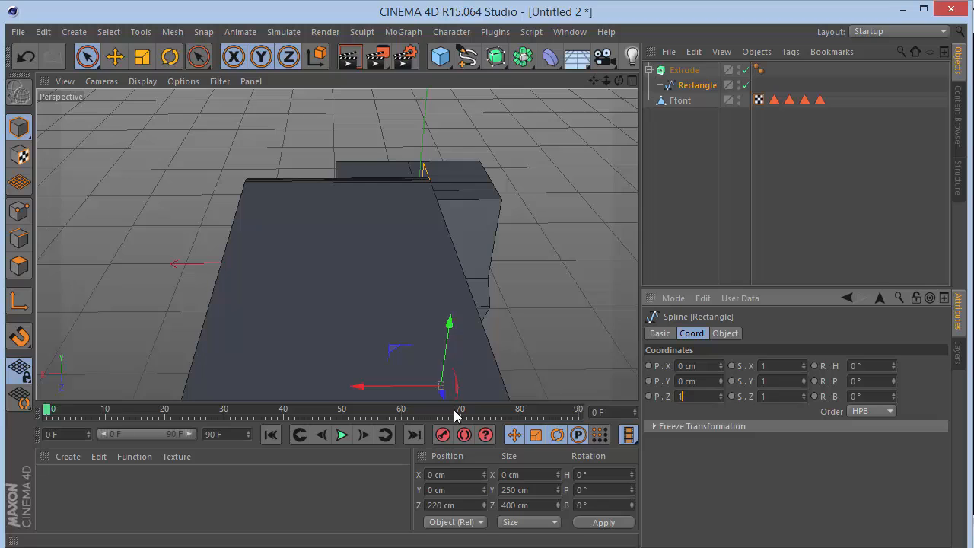
pyautogui.write('110')
pyautogui.press('Return')
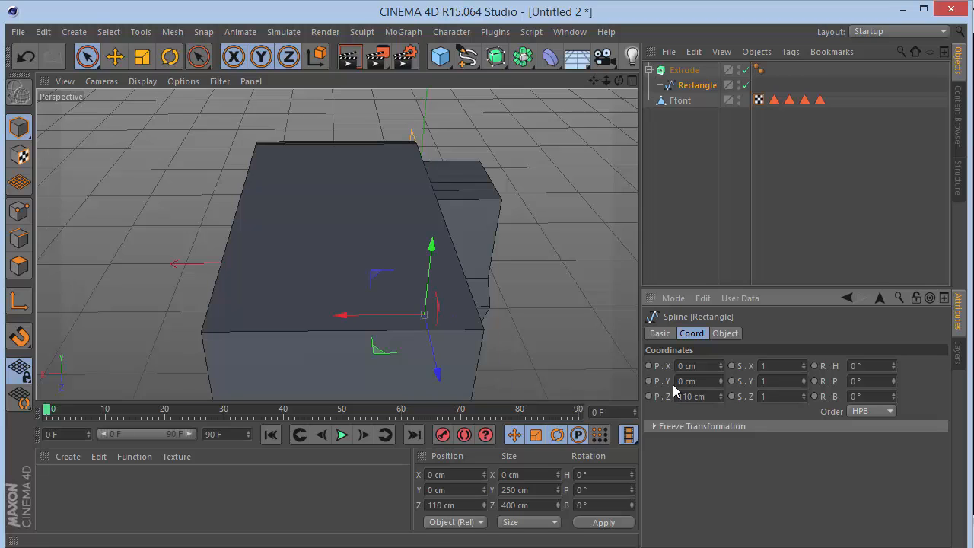
pyautogui.press('Delete')
pyautogui.hotkey('ctrl', 'z')
pyautogui.hotkey('ctrl', 'z')
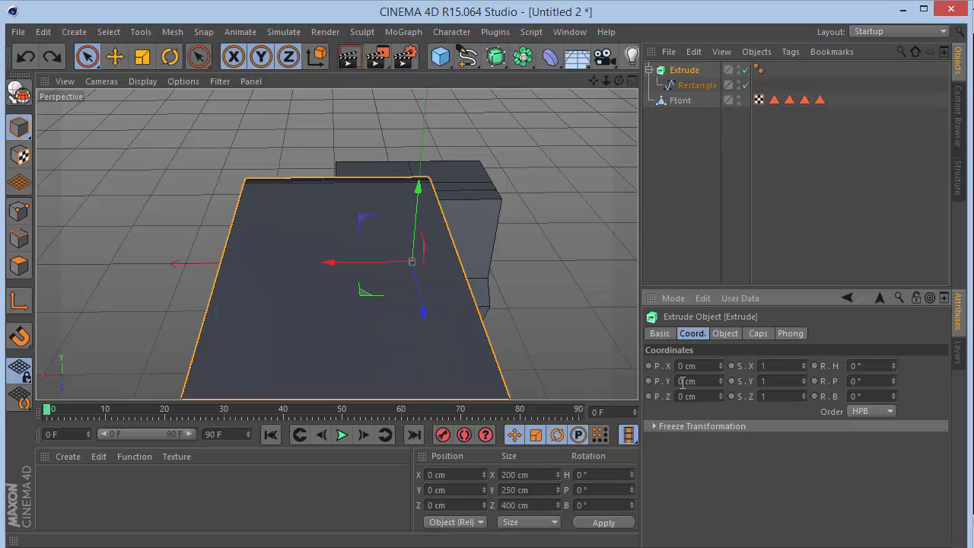
# Center the cargo box behind the cab by setting the rectangle spline's X position to -100 cm, and deselect it.
pyautogui.click(692, 86)
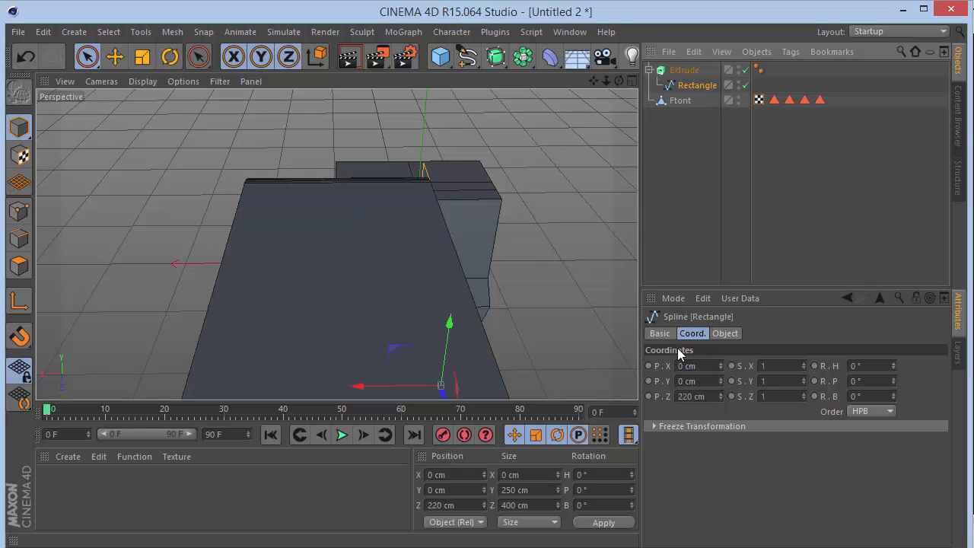
pyautogui.moveTo(381, 388); pyautogui.dragTo(487, 376)
pyautogui.click(696, 365)
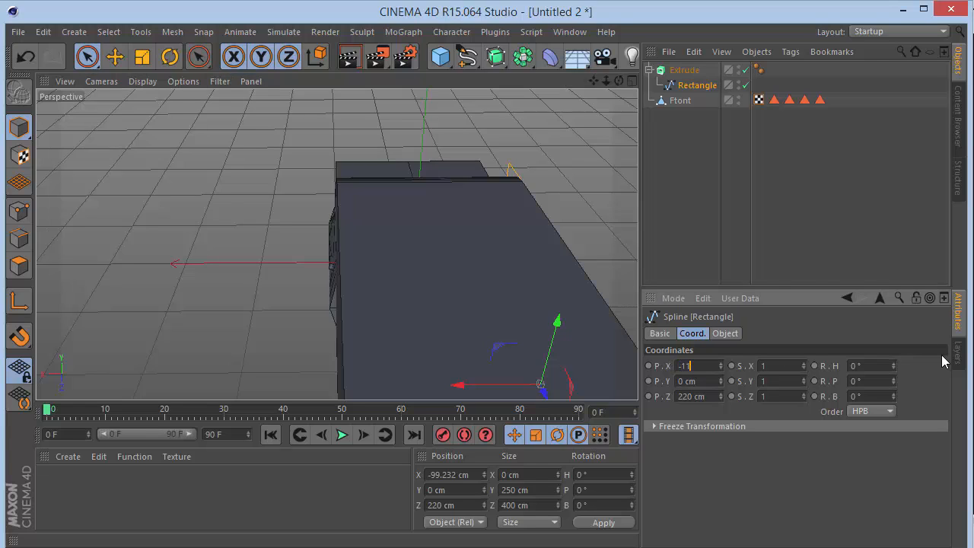
pyautogui.press('Return')
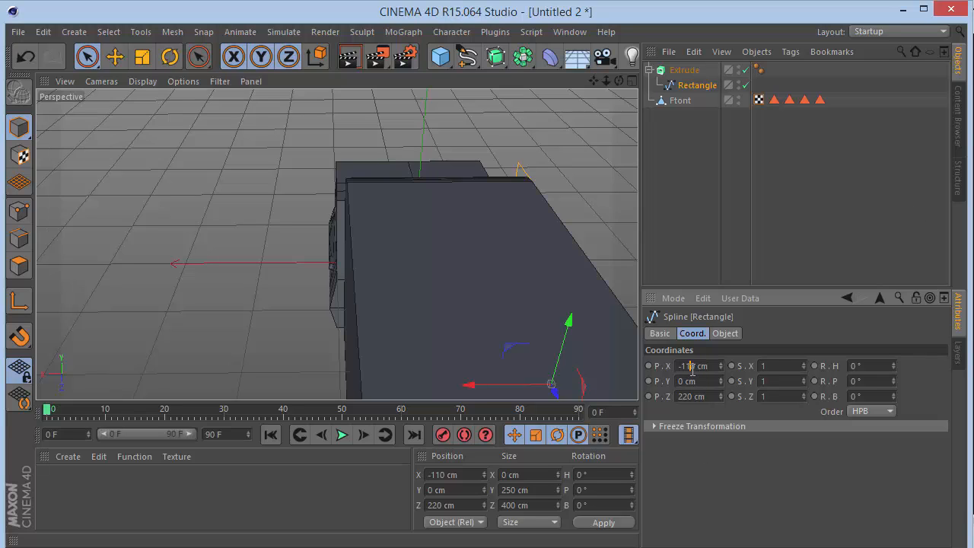
pyautogui.press('Return')
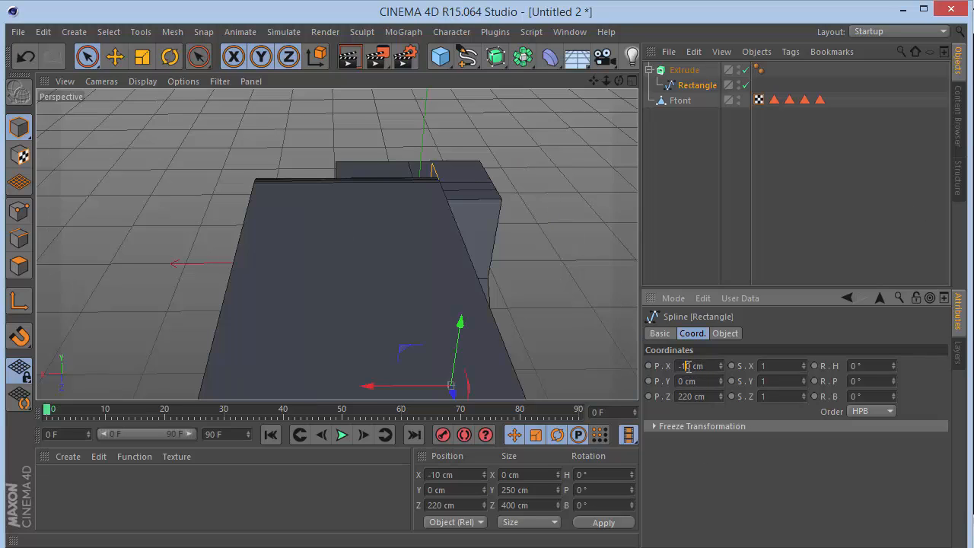
pyautogui.write('0')
pyautogui.press('Return')
pyautogui.click(724, 124)
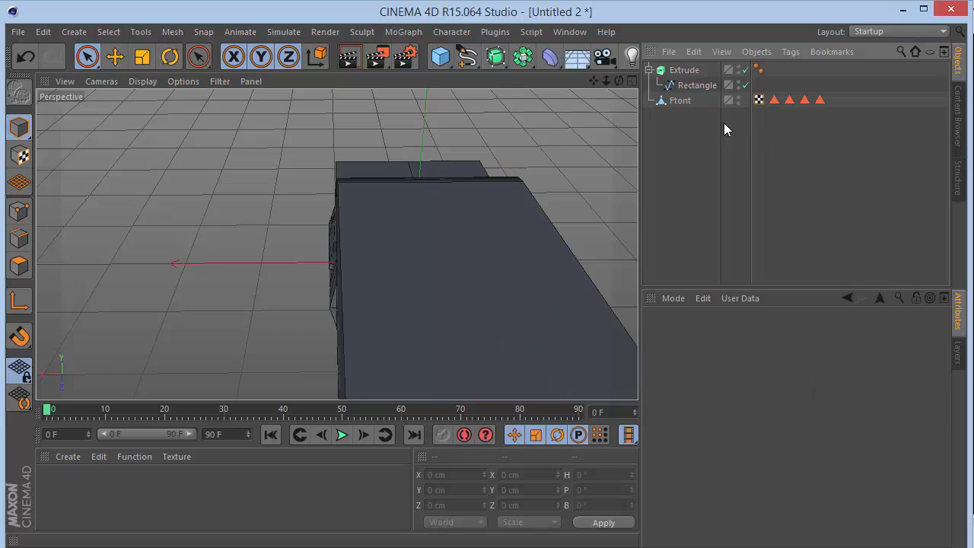
# Set both the start and end caps of the Extrude object to Fillet Cap.
pyautogui.moveTo(620, 82); pyautogui.dragTo(336, 244)
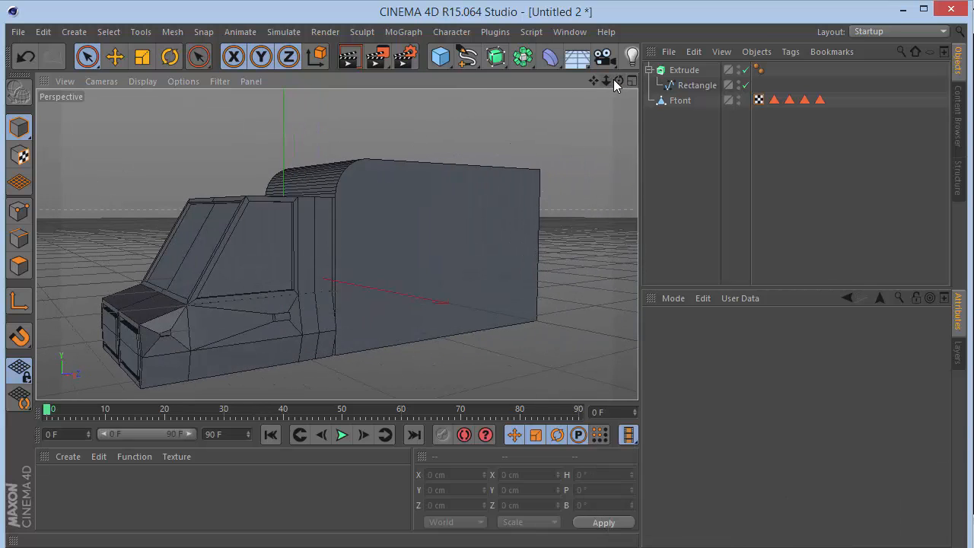
pyautogui.moveTo(613, 79)
pyautogui.mouseDown()
pyautogui.moveTo(336, 244)
pyautogui.moveTo(618, 80)
pyautogui.mouseUp()
pyautogui.click(687, 71)
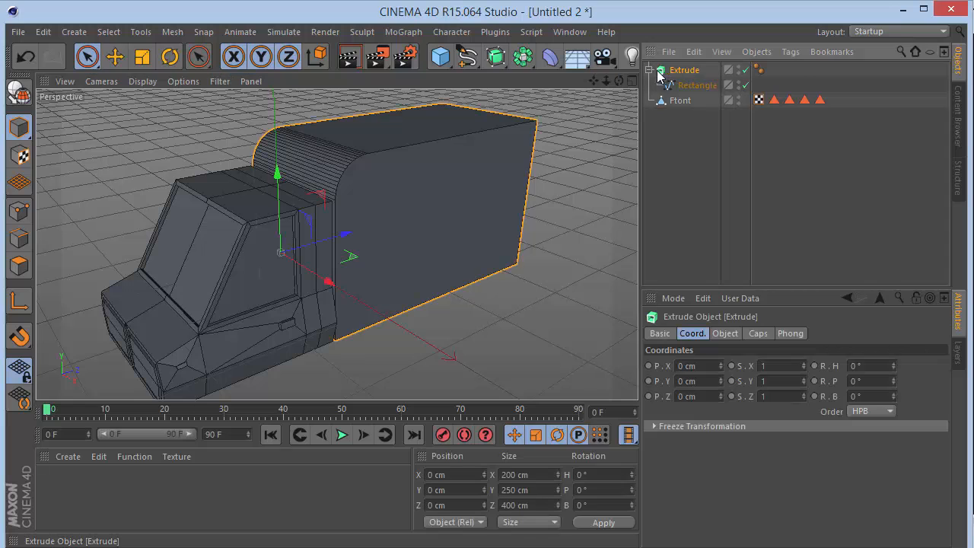
pyautogui.click(649, 70)
pyautogui.click(753, 337)
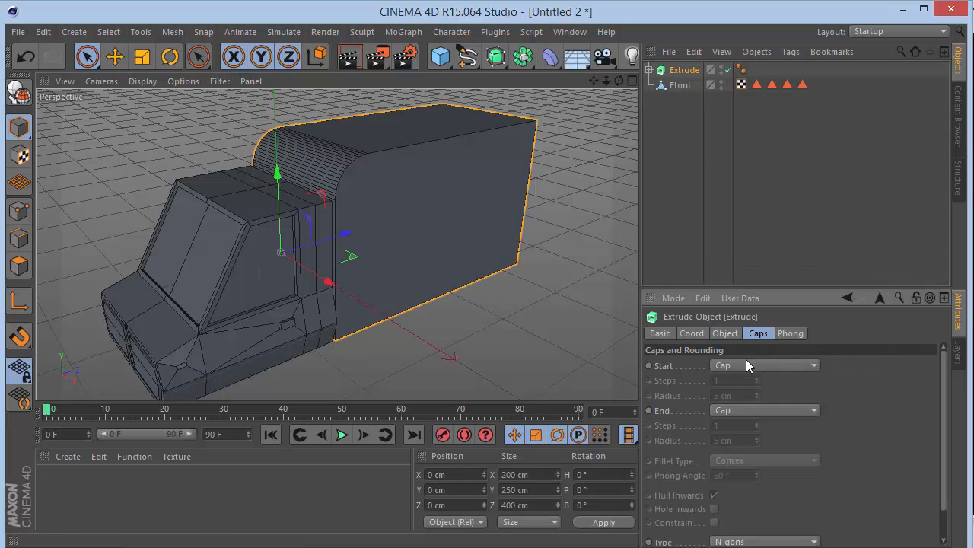
pyautogui.click(746, 366)
pyautogui.click(750, 427)
pyautogui.click(751, 414)
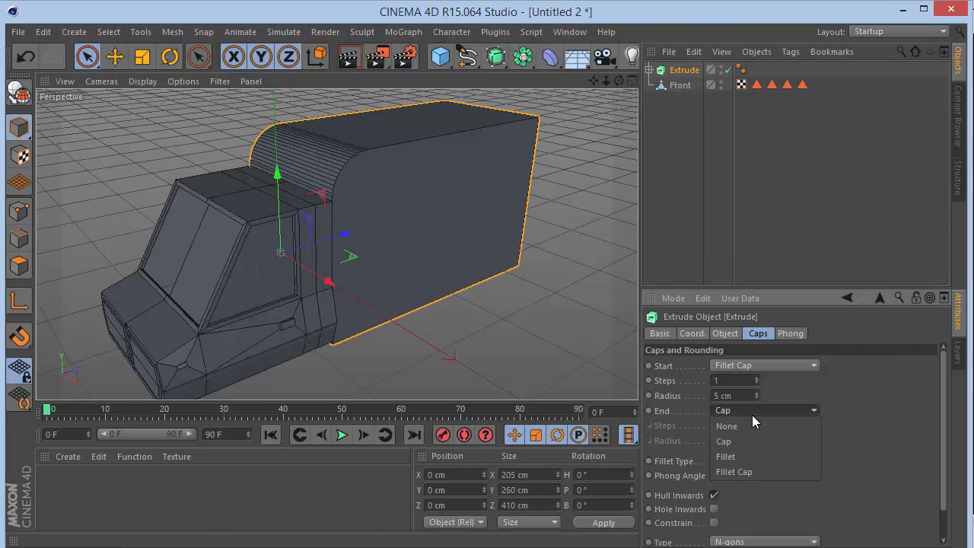
pyautogui.click(752, 470)
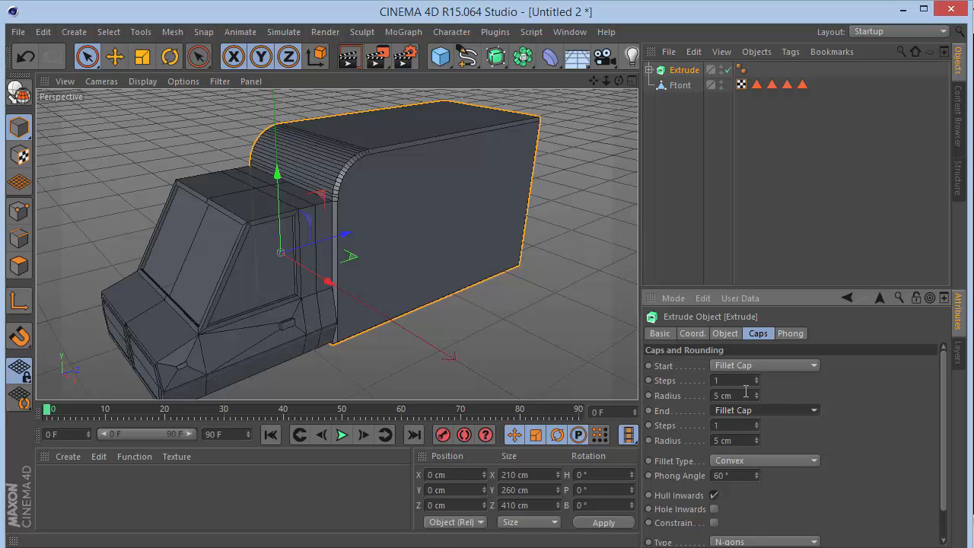
pyautogui.moveTo(619, 80); pyautogui.dragTo(337, 185)
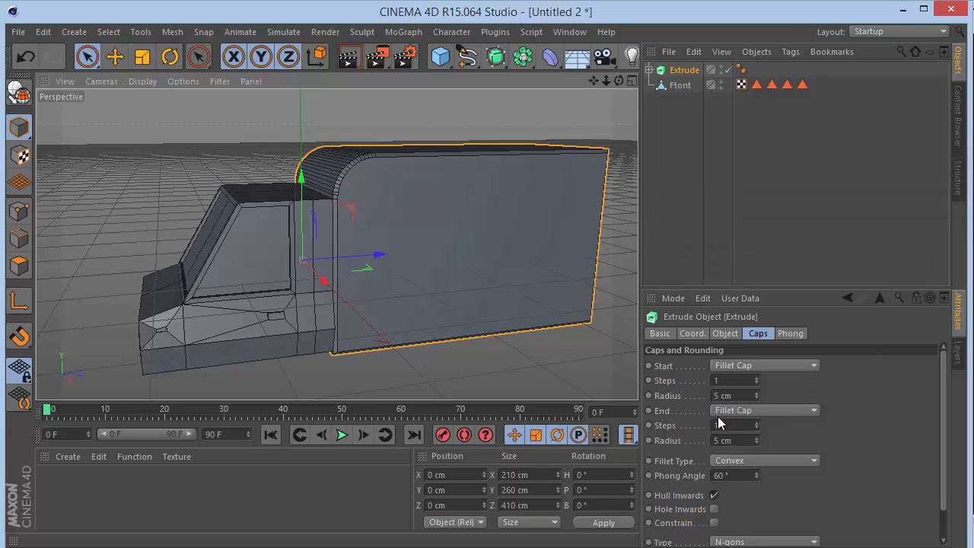
pyautogui.moveTo(619, 81); pyautogui.dragTo(337, 245)
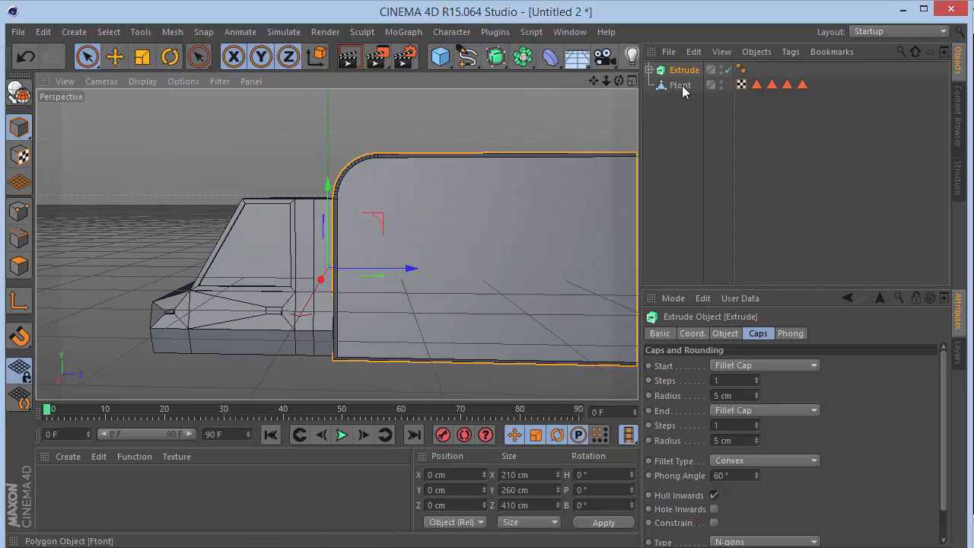
# Move the rectangle spline inside the Extrude object slightly away from the cab by setting its Z position to 225 cm.
pyautogui.click(649, 70)
pyautogui.click(674, 86)
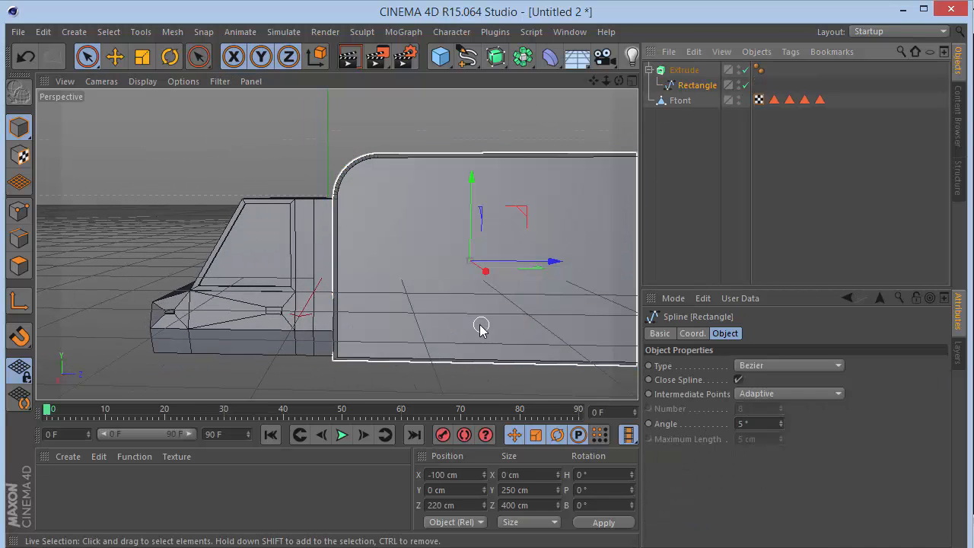
pyautogui.moveTo(527, 273); pyautogui.dragTo(548, 263)
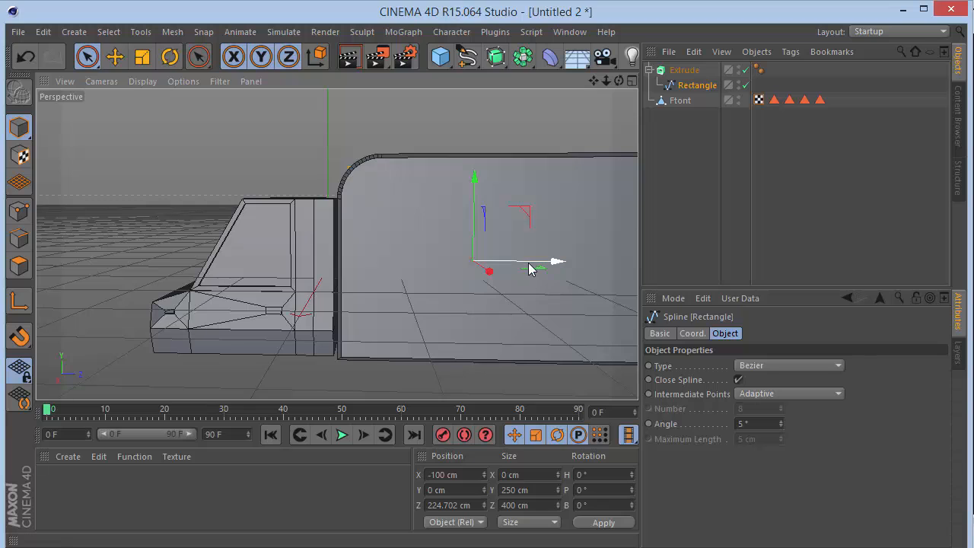
pyautogui.click(479, 504)
pyautogui.write('225')
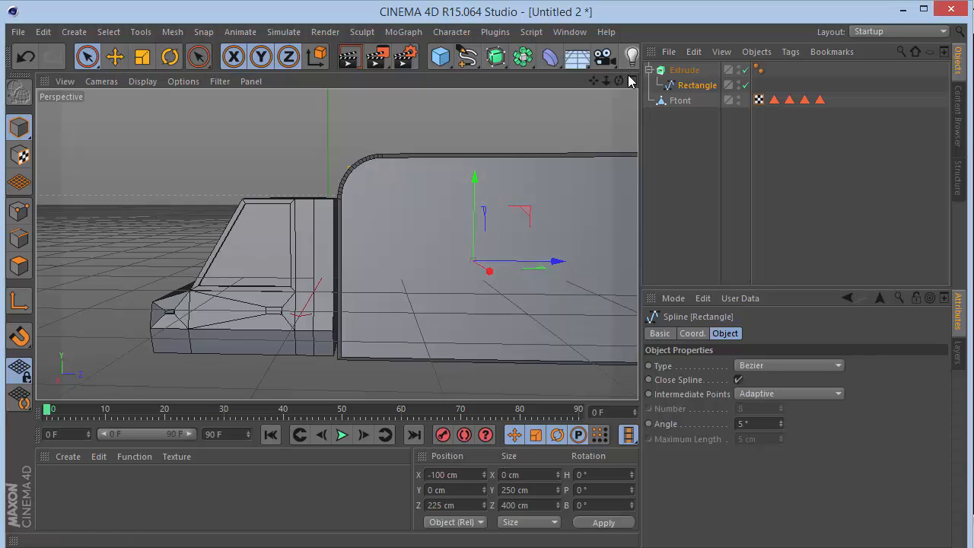
pyautogui.moveTo(618, 80); pyautogui.dragTo(337, 244)
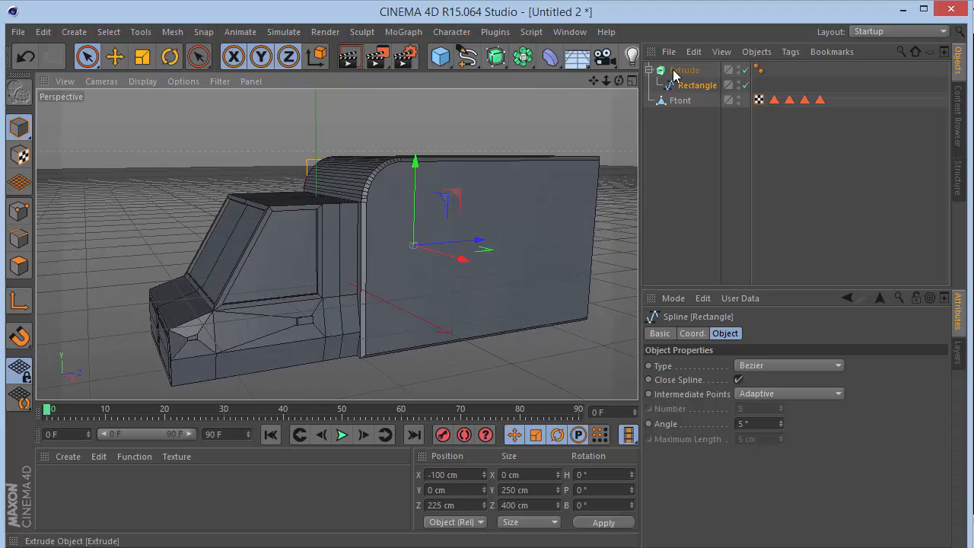
pyautogui.click(649, 70)
pyautogui.click(684, 70)
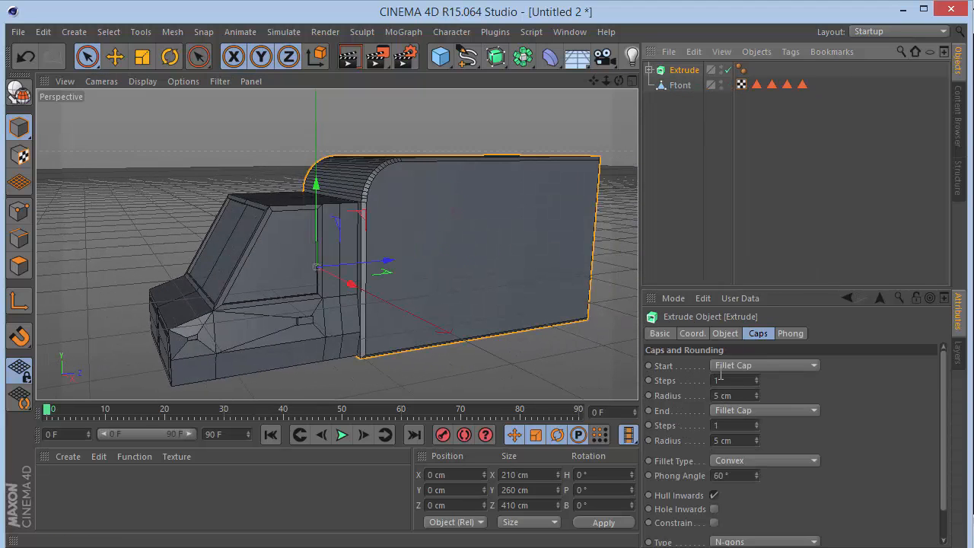
pyautogui.click(721, 334)
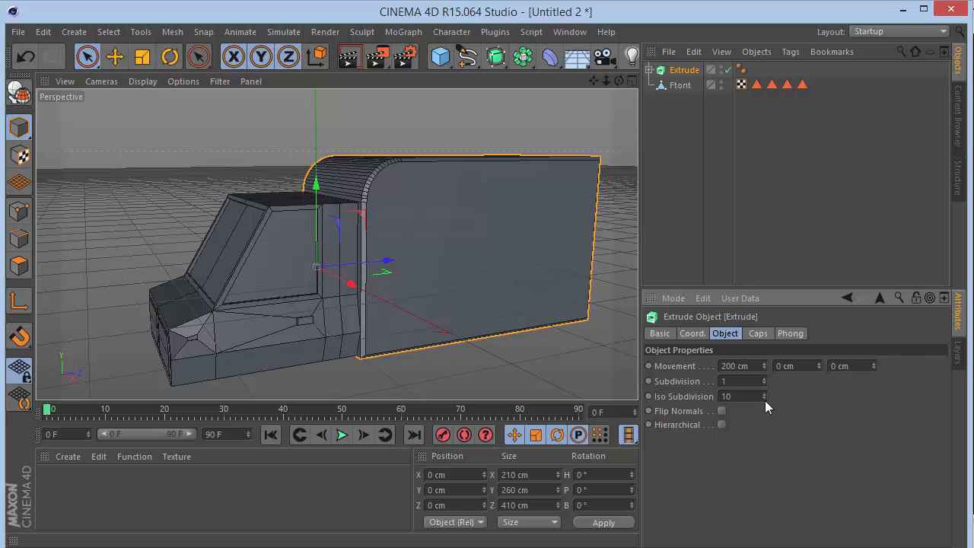
pyautogui.click(764, 399)
pyautogui.click(764, 393)
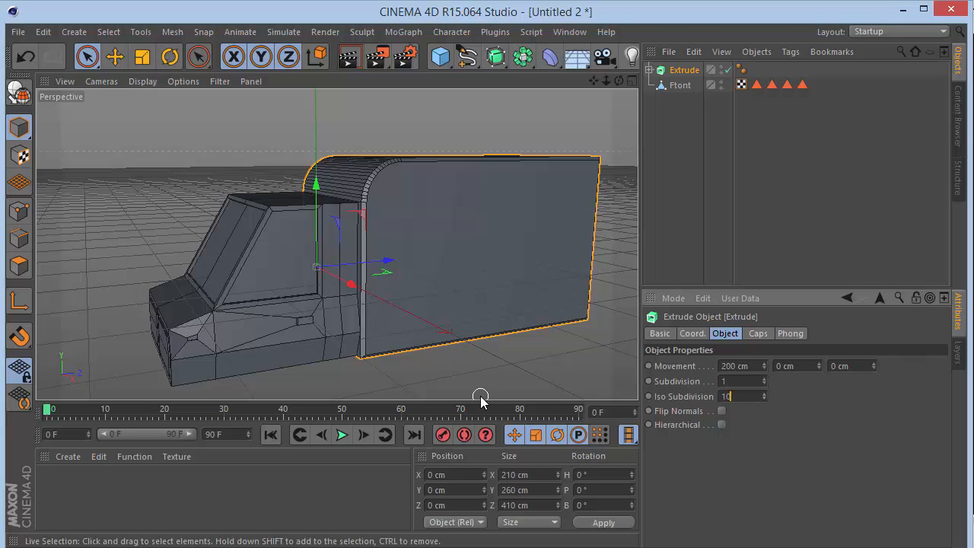
# Set the rectangle spline's intermediate points to Subdivided, with a 90° angle and a 22 cm maximum length.
pyautogui.click(649, 69)
pyautogui.click(671, 87)
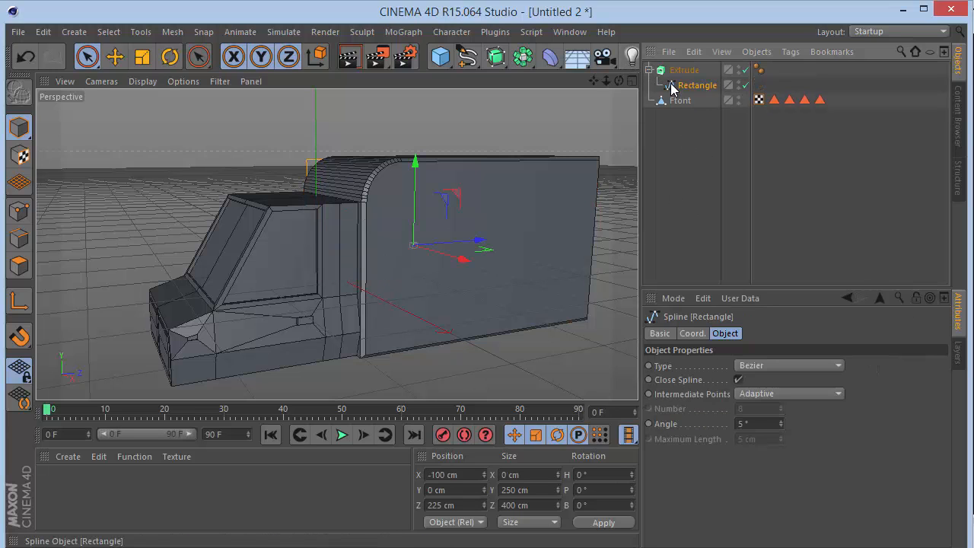
pyautogui.click(767, 394)
pyautogui.click(771, 469)
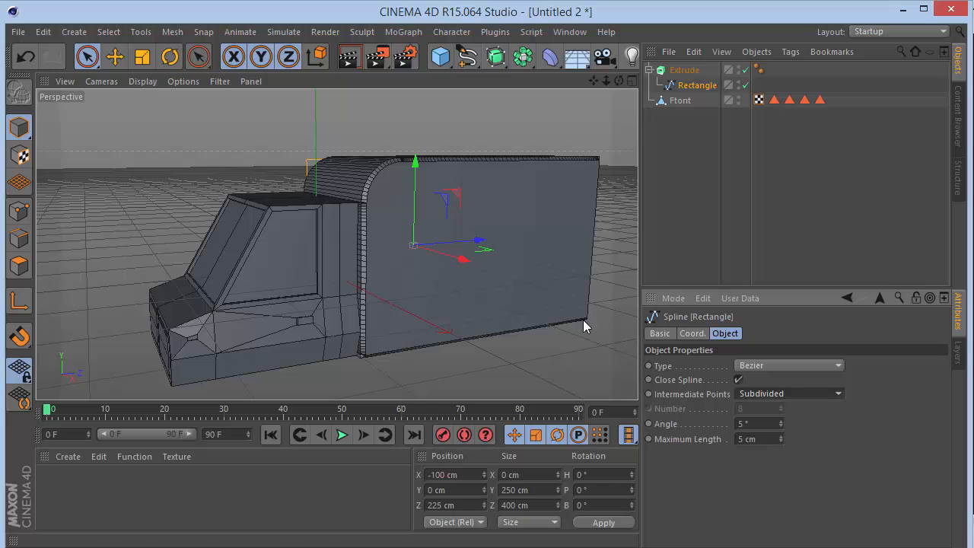
pyautogui.scroll(5, 391, 207)
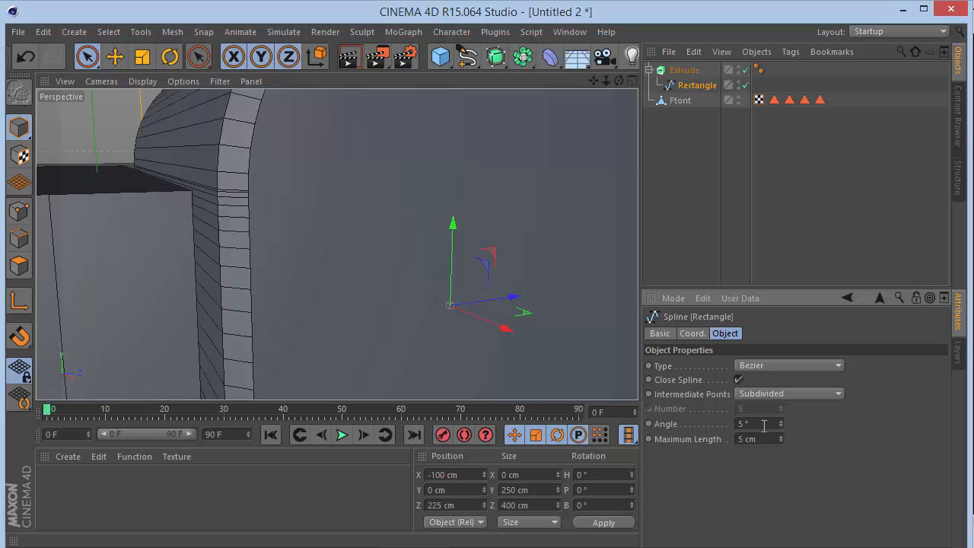
pyautogui.write('0')
pyautogui.press('Return')
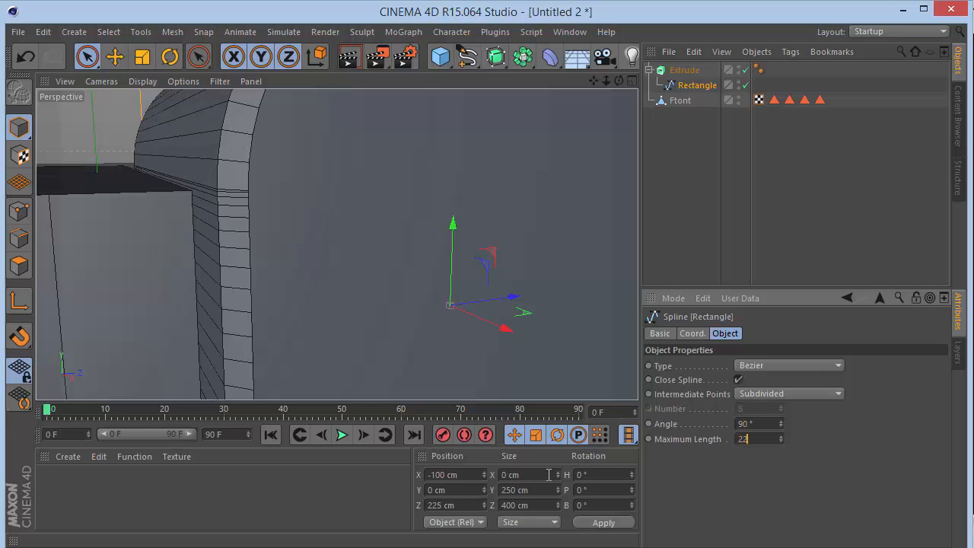
pyautogui.press('Return')
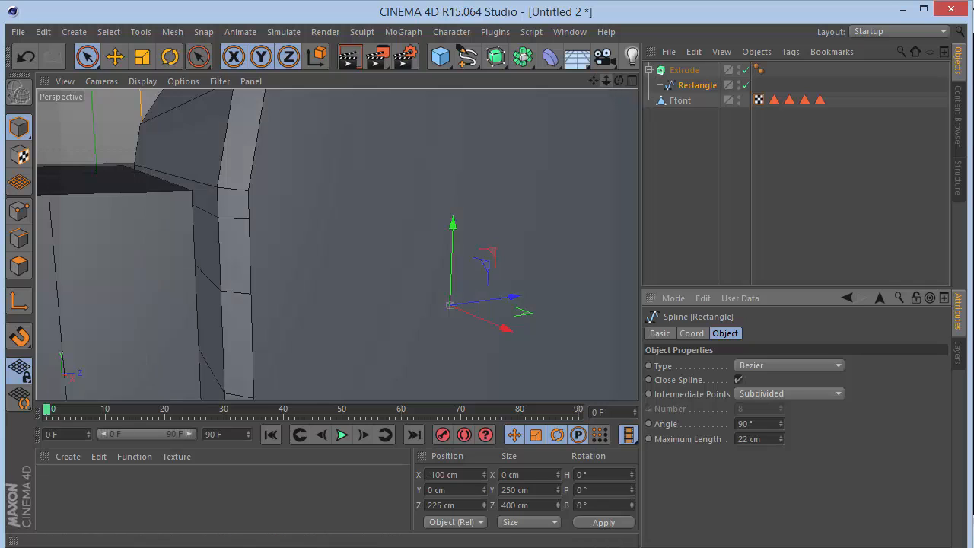
# Set the rectangle spline's maximum length to 20 cm and deselect the spline.
pyautogui.moveTo(610, 83)
pyautogui.mouseDown()
pyautogui.moveTo(544, 83)
pyautogui.moveTo(605, 86)
pyautogui.moveTo(559, 118)
pyautogui.moveTo(536, 91)
pyautogui.moveTo(618, 85)
pyautogui.mouseUp()
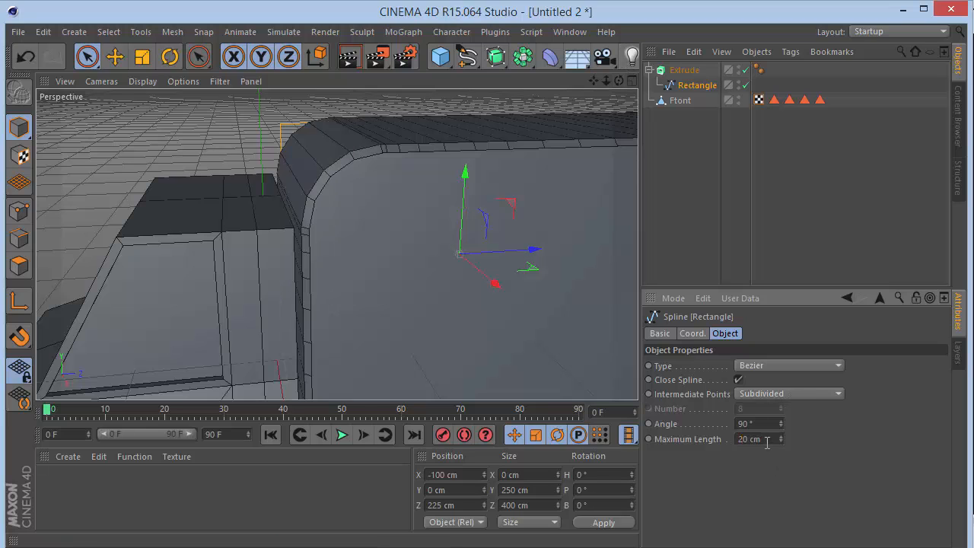
pyautogui.press('Return')
pyautogui.click(663, 133)
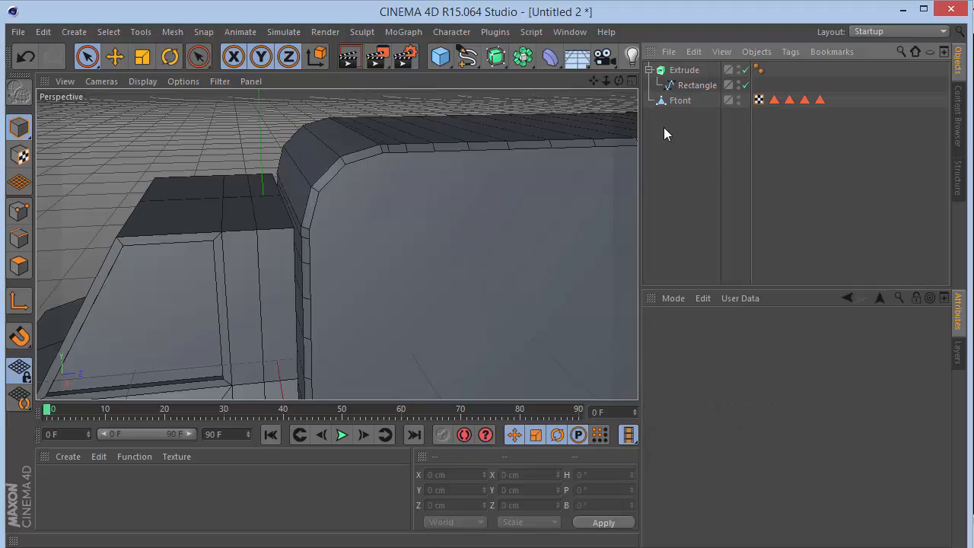
# Delete the Phong tag from the Extrude object.
pyautogui.moveTo(619, 81); pyautogui.dragTo(337, 244)
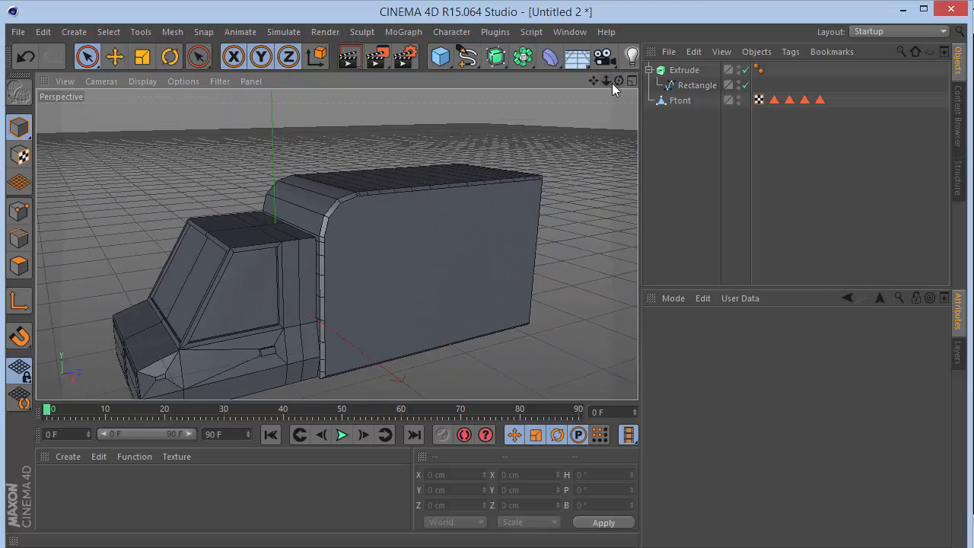
pyautogui.moveTo(618, 80); pyautogui.dragTo(336, 243)
pyautogui.click(758, 69)
pyautogui.press('Delete')
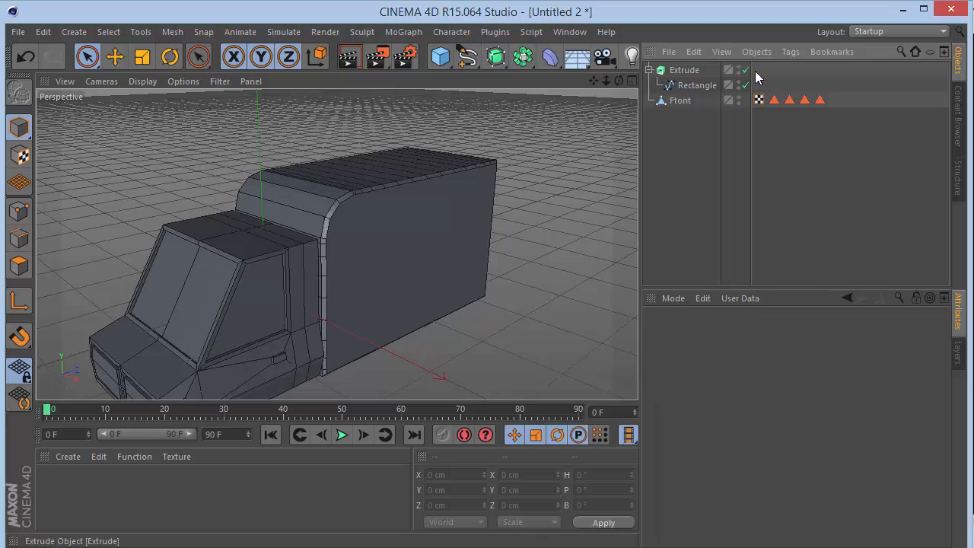
# Set the Extrude object's Subdivision to 4 to divide the box across its width.
pyautogui.moveTo(618, 80); pyautogui.dragTo(336, 243)
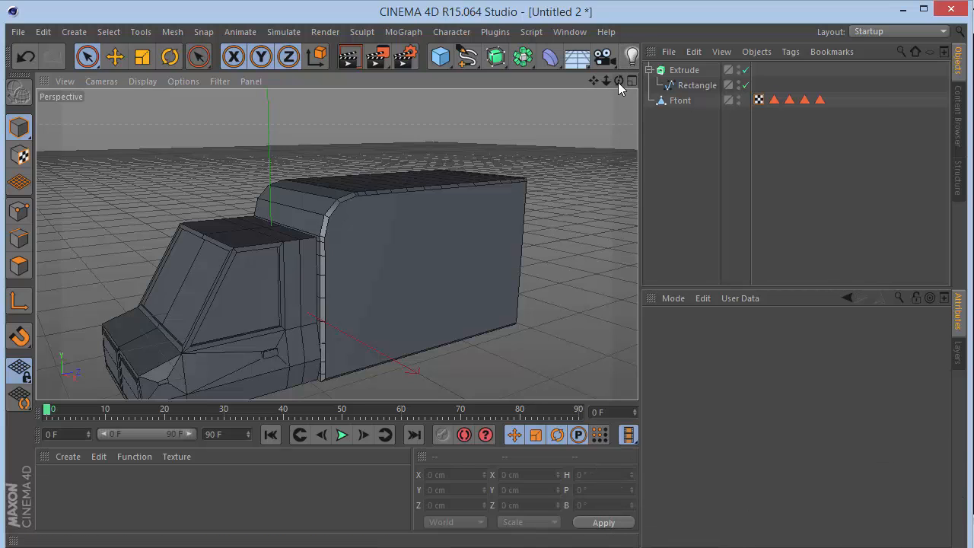
pyautogui.moveTo(618, 80); pyautogui.dragTo(336, 243)
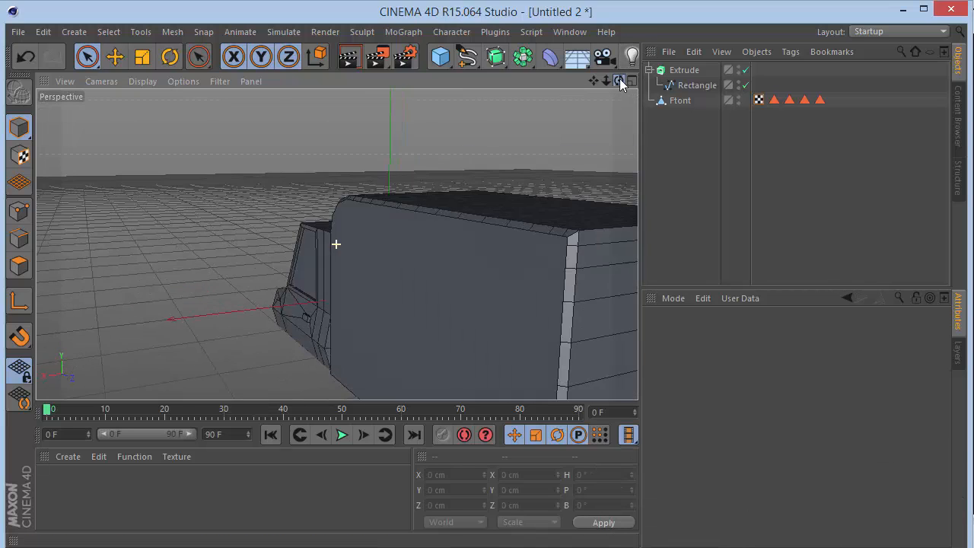
pyautogui.moveTo(597, 85); pyautogui.dragTo(336, 243)
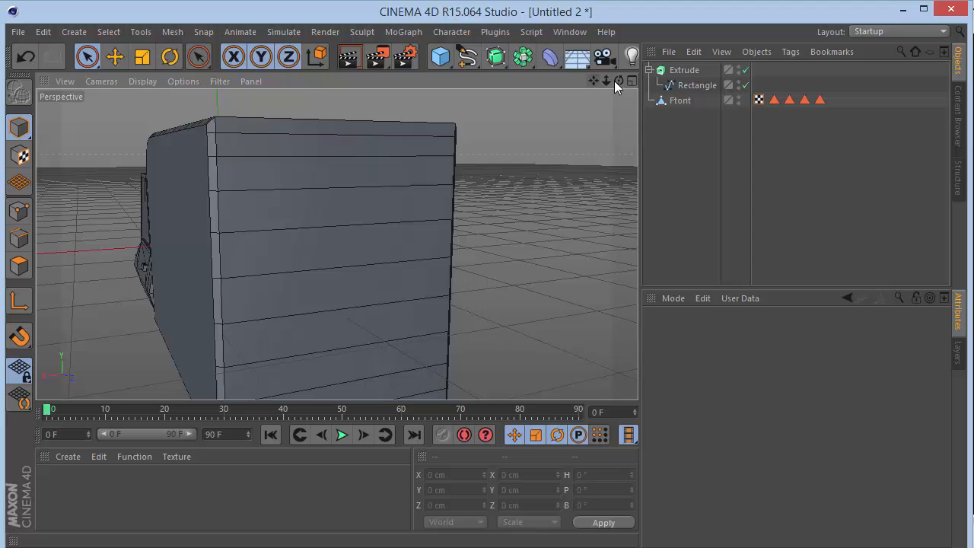
pyautogui.click(682, 70)
pyautogui.moveTo(593, 81); pyautogui.dragTo(336, 243)
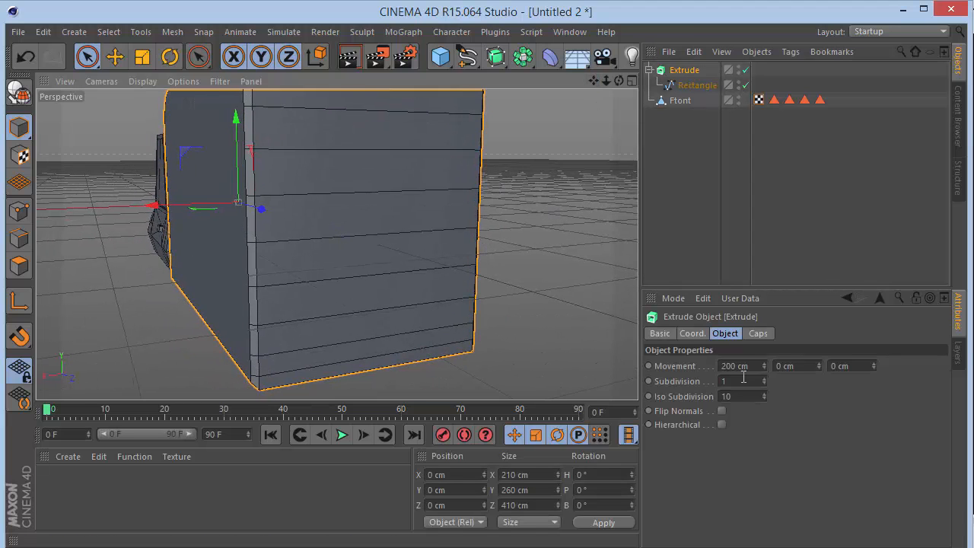
pyautogui.moveTo(766, 377); pyautogui.dragTo(767, 377)
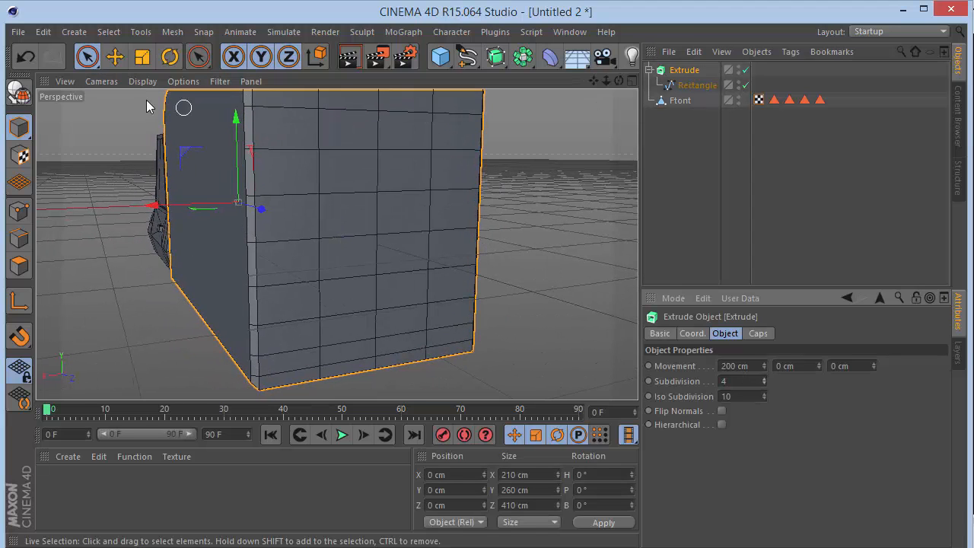
# Make the Extrude object editable and expand its Rounding and Cap child objects.
pyautogui.click(19, 93)
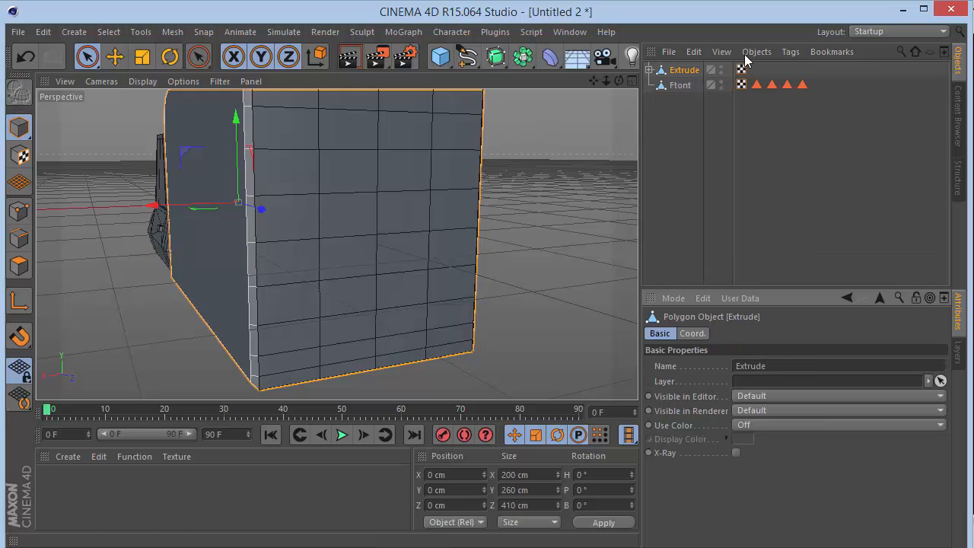
pyautogui.click(649, 69)
pyautogui.click(657, 85)
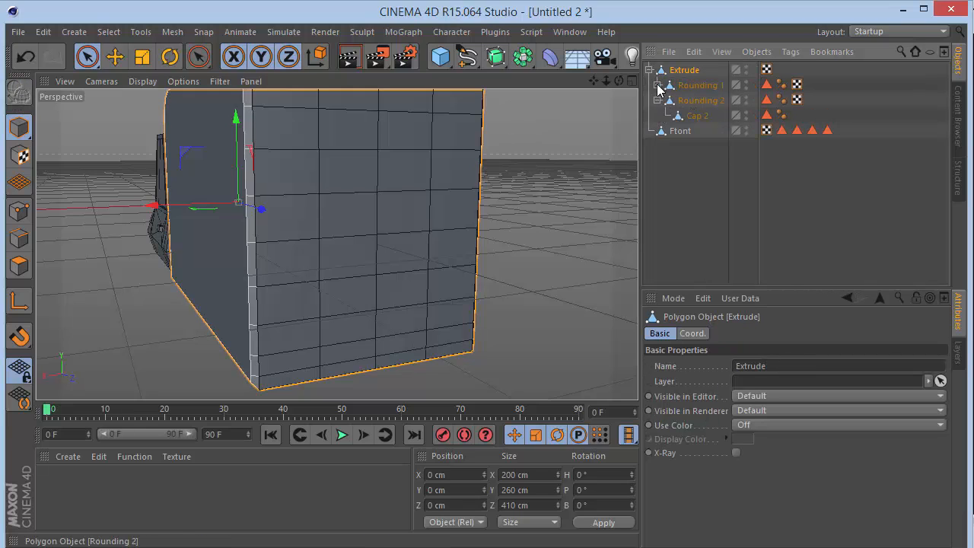
pyautogui.click(657, 115)
# Merge the Extrude object with all its Rounding and Cap children using Connect Objects + Delete, and deselect the result.
pyautogui.click(701, 131)
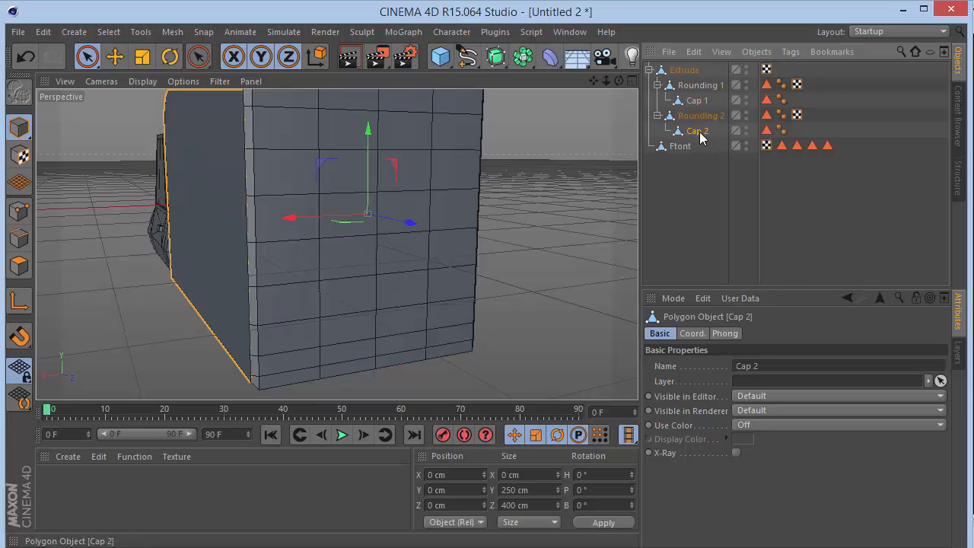
pyautogui.keyDown('shift'); pyautogui.click(684, 72); pyautogui.keyUp('shift')
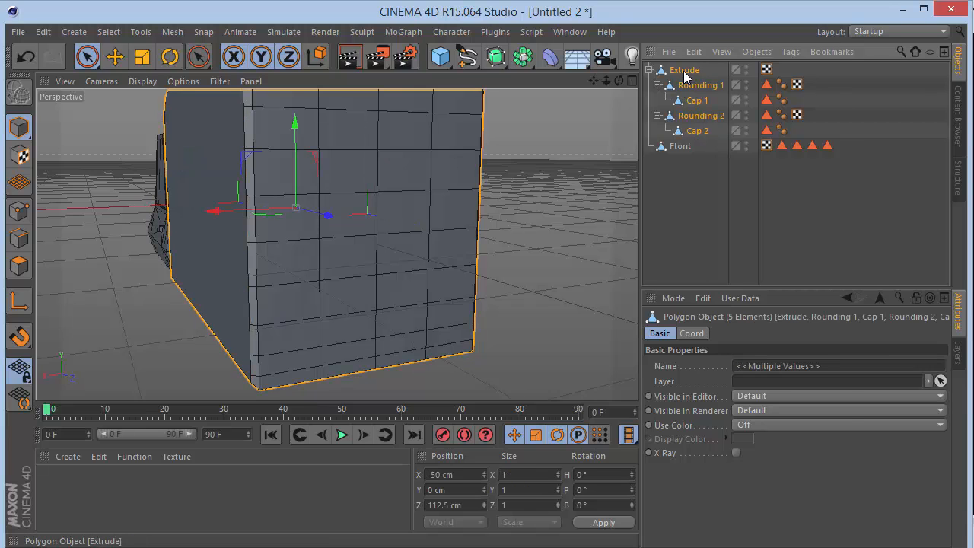
pyautogui.rightClick(685, 72)
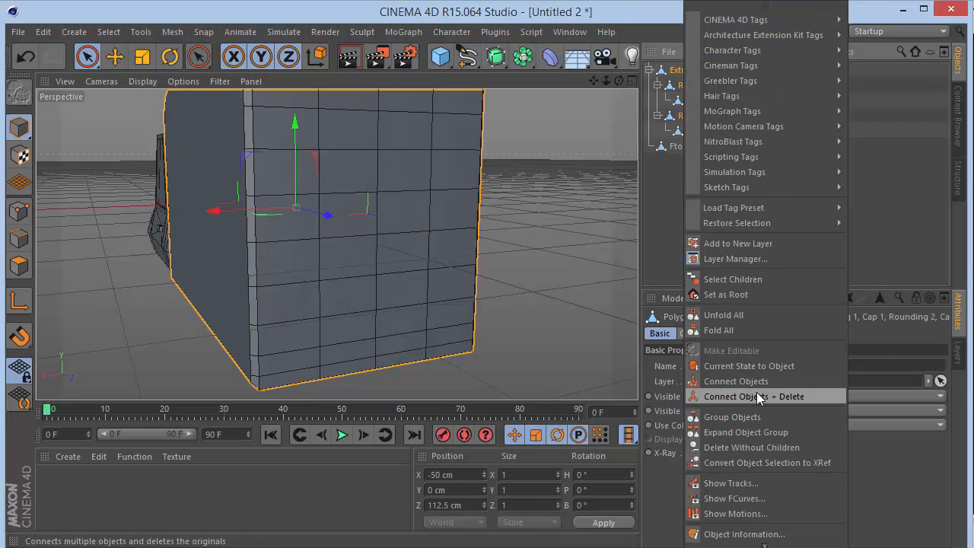
pyautogui.click(759, 396)
pyautogui.click(712, 129)
# Delete all four polygon selection tags from the merged cargo box object.
pyautogui.click(695, 71)
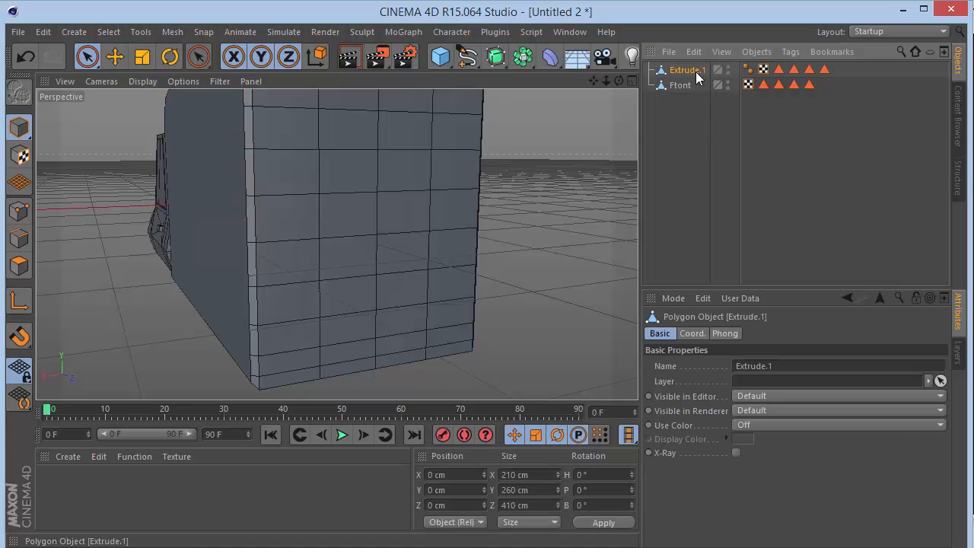
pyautogui.click(824, 69)
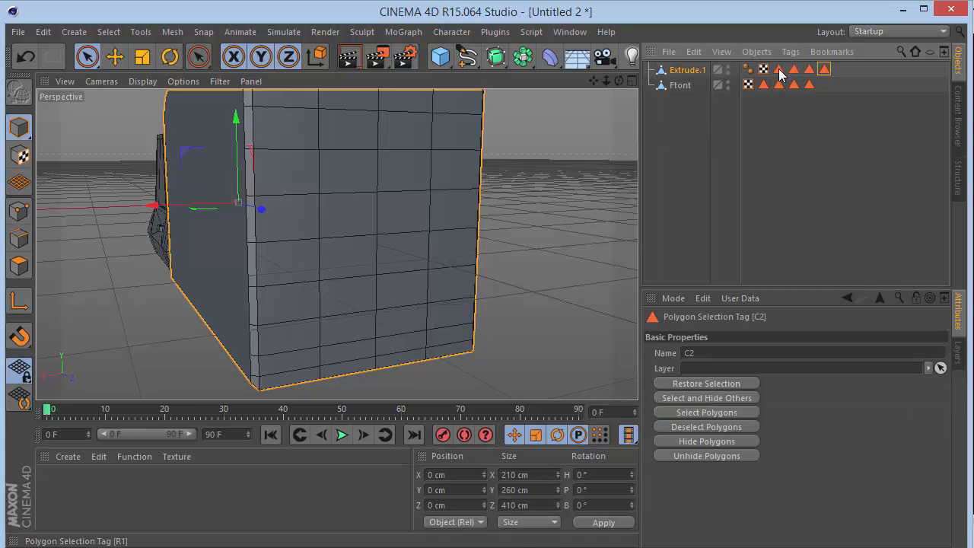
pyautogui.press('Delete')
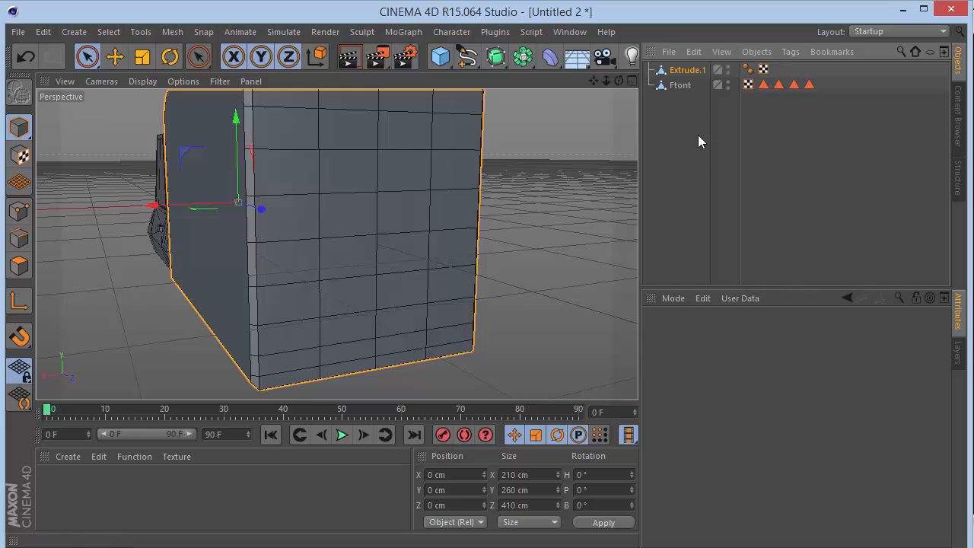
# Rename the merged cargo box object to "Back".
pyautogui.doubleClick(688, 70)
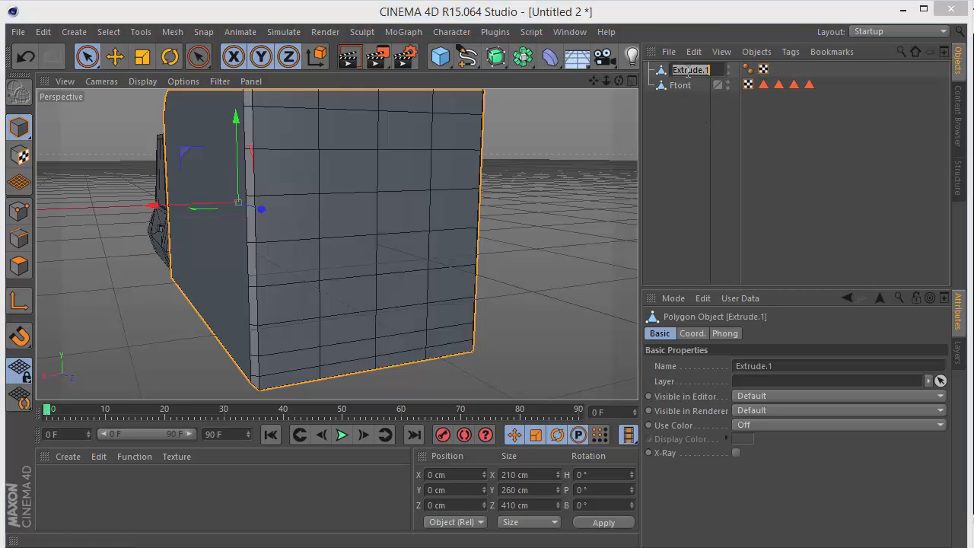
pyautogui.write('Back')
pyautogui.press('Return')
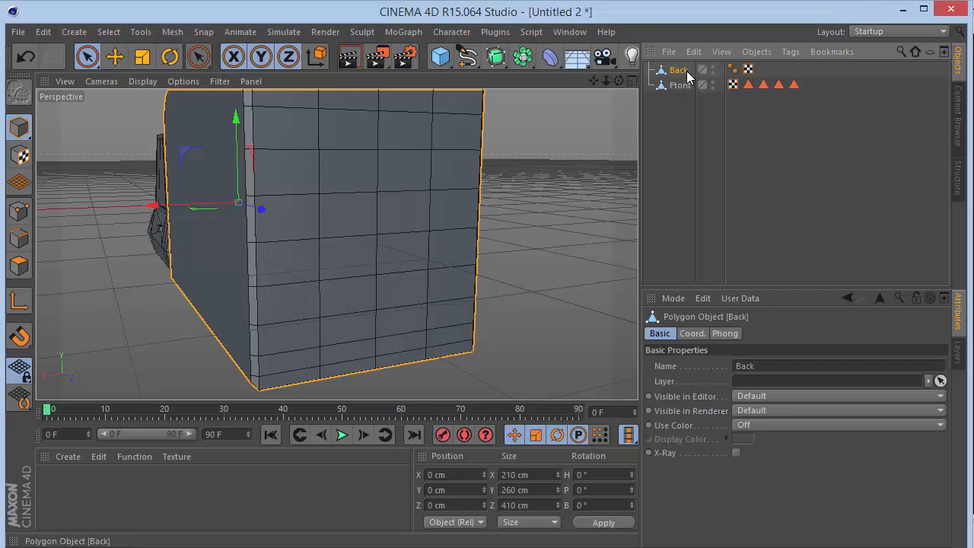
# Select all points of the Back object in Points mode and run Optimize on them.
pyautogui.moveTo(610, 79); pyautogui.dragTo(644, 98)
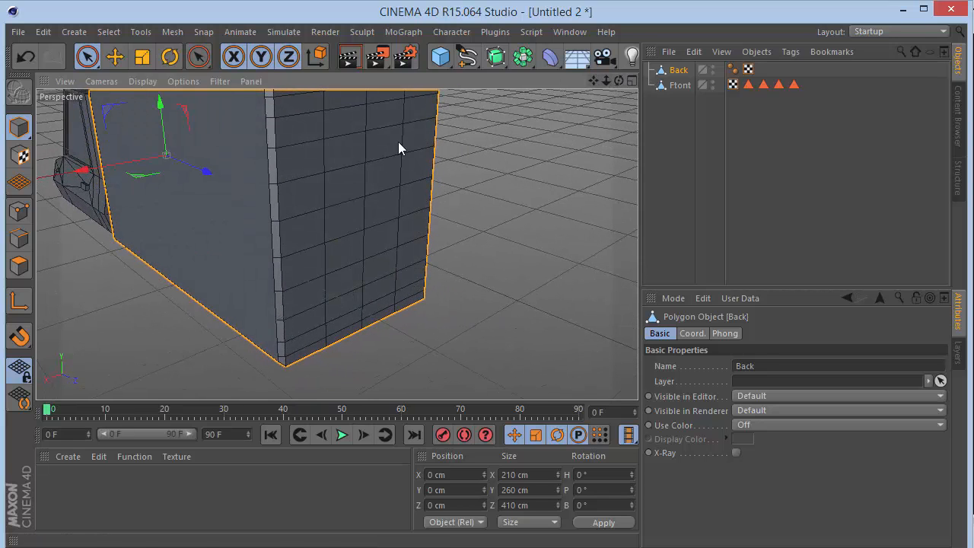
pyautogui.click(19, 211)
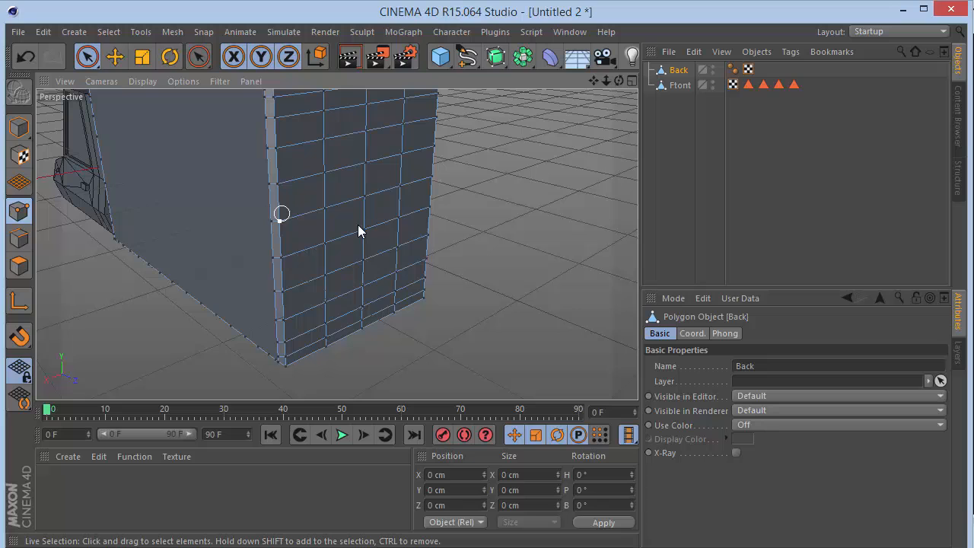
pyautogui.hotkey('ctrl', 'a')
pyautogui.rightClick(441, 166)
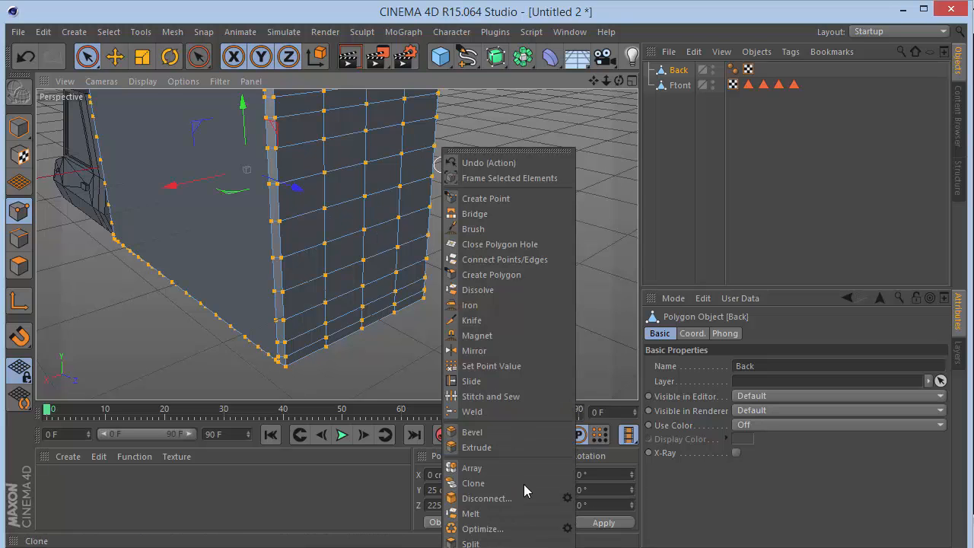
pyautogui.click(495, 528)
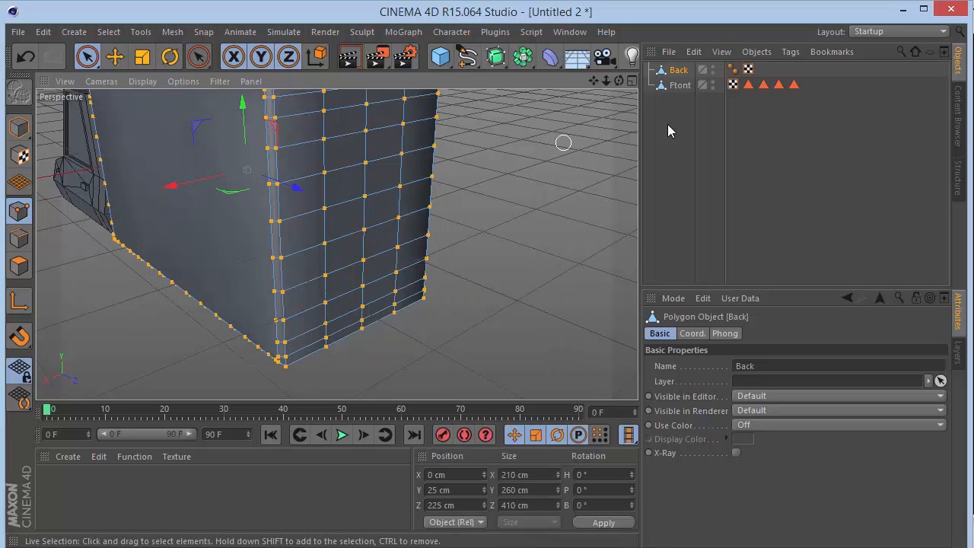
# Delete the Phong tag from the Back object and deselect the object in Model mode.
pyautogui.click(732, 69)
pyautogui.press('Delete')
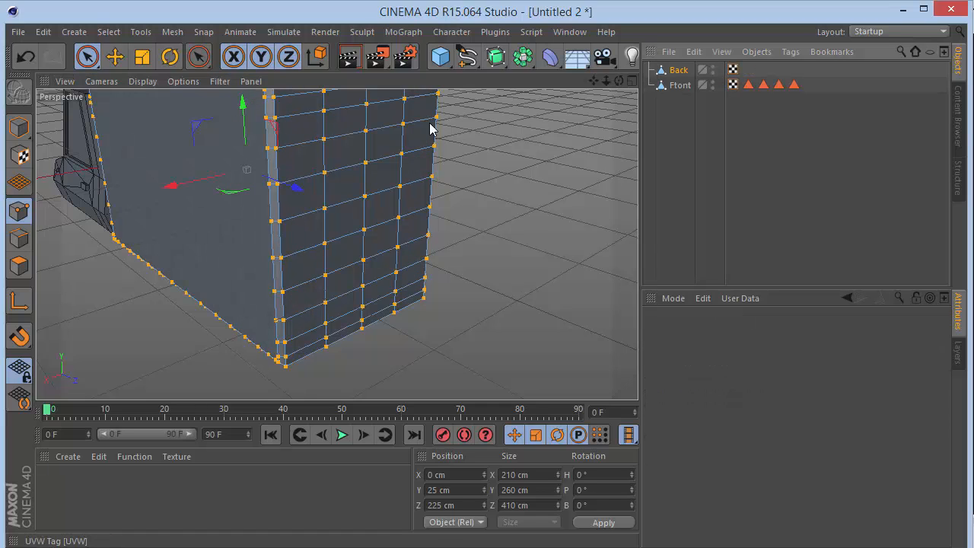
pyautogui.click(21, 129)
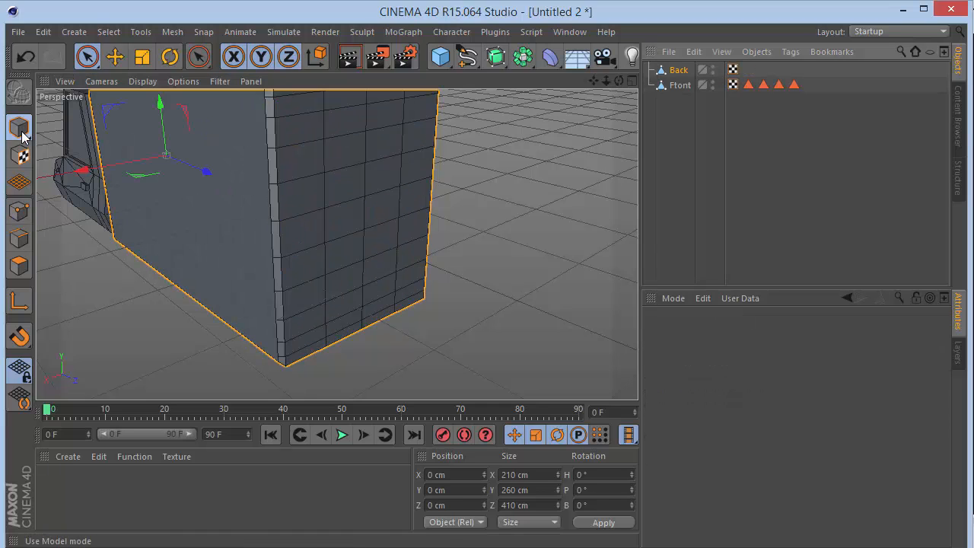
pyautogui.click(707, 186)
pyautogui.moveTo(606, 81); pyautogui.dragTo(479, 54)
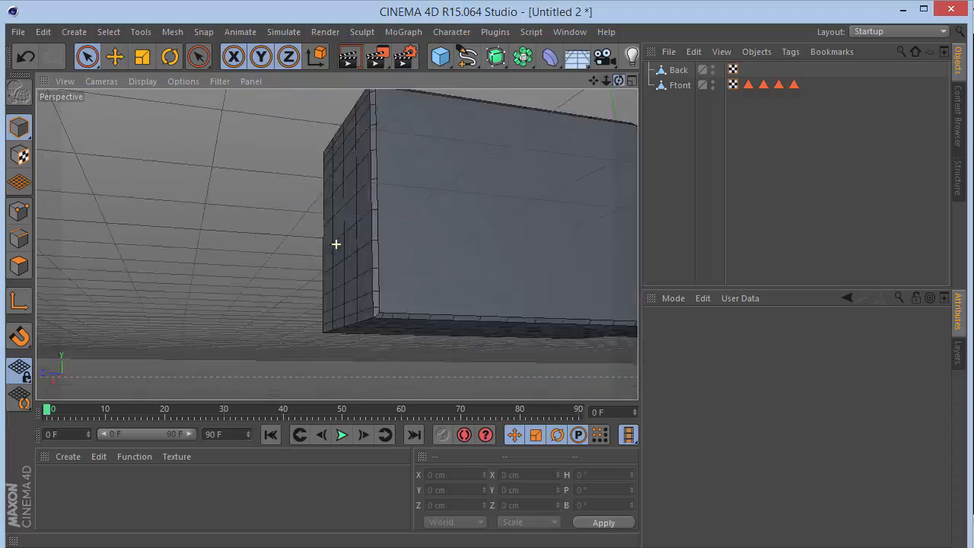
pyautogui.moveTo(336, 244); pyautogui.dragTo(598, 82)
# Select the lowest row of polygons across the Back object's rear face in Polygons mode, including the small corner polygons at both ends.
pyautogui.click(378, 338)
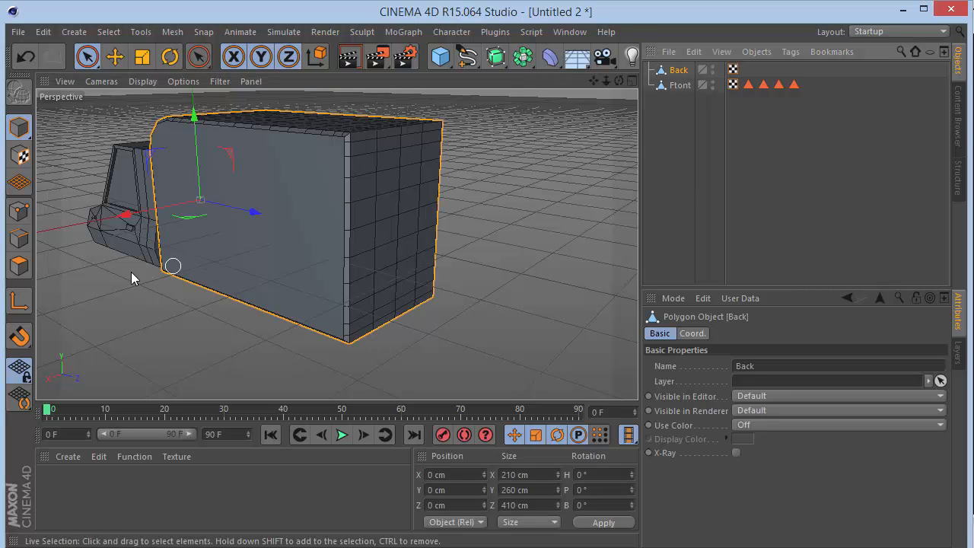
pyautogui.click(19, 265)
pyautogui.scroll(5, 347, 335)
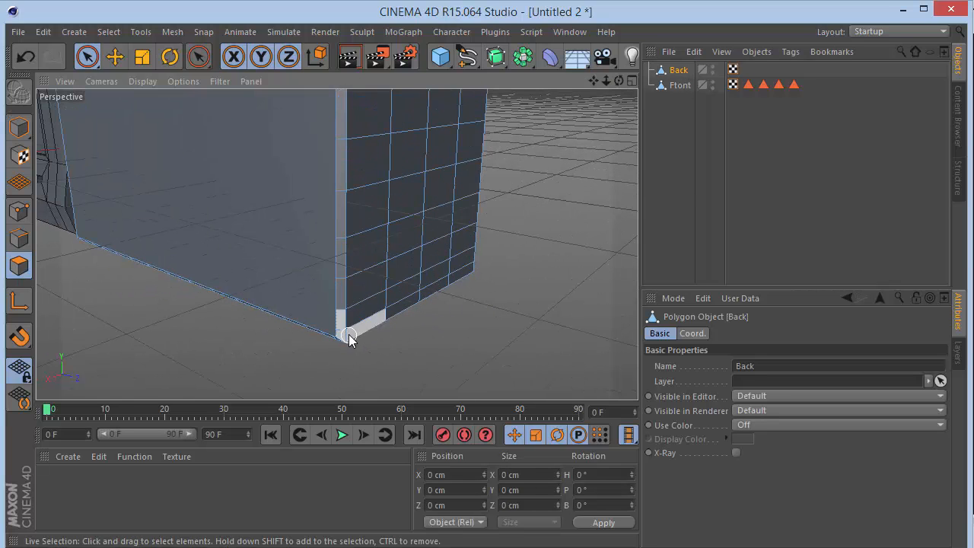
pyautogui.moveTo(350, 338); pyautogui.dragTo(457, 287)
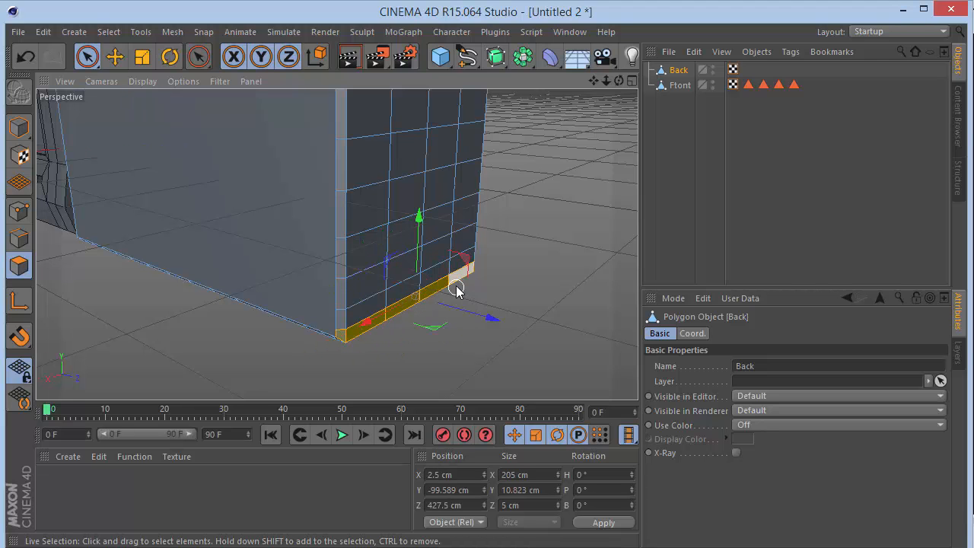
pyautogui.moveTo(618, 81); pyautogui.dragTo(503, 83)
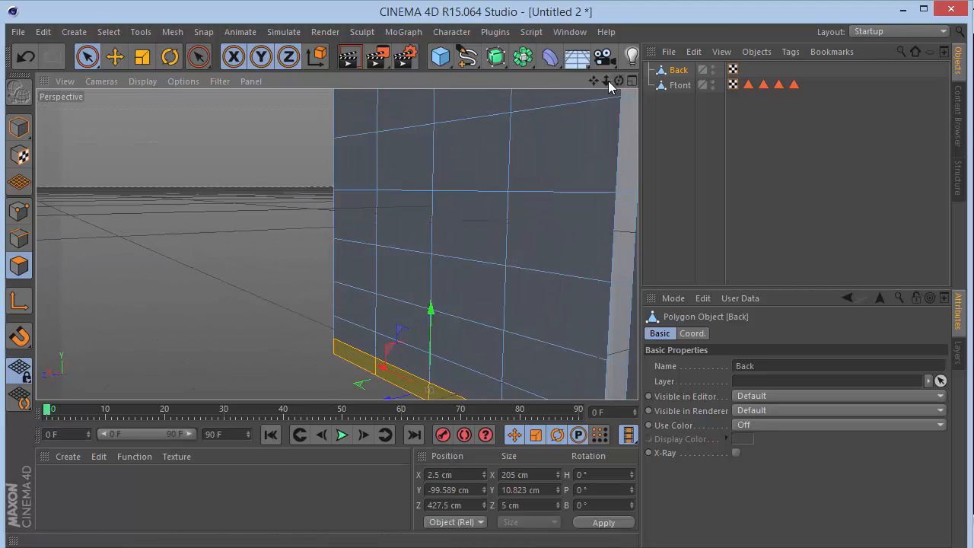
pyautogui.moveTo(592, 82); pyautogui.dragTo(458, 4)
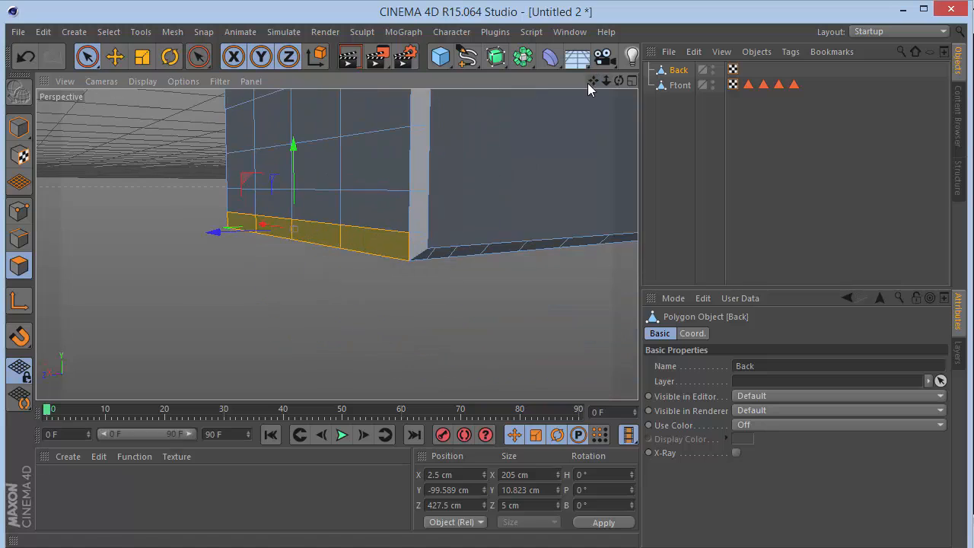
pyautogui.click(415, 245)
# Set the Live Selection radius to 52.
pyautogui.click(86, 58)
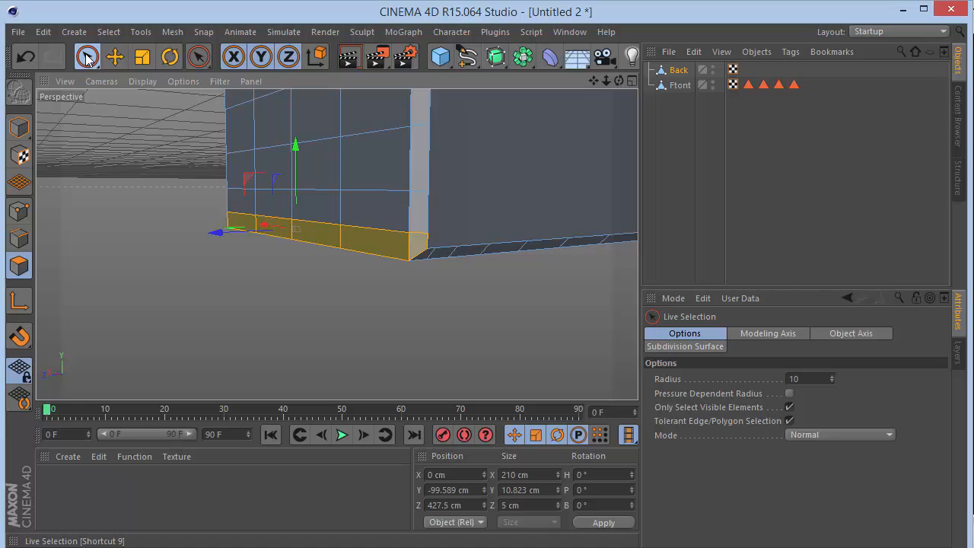
pyautogui.moveTo(831, 374); pyautogui.dragTo(831, 342)
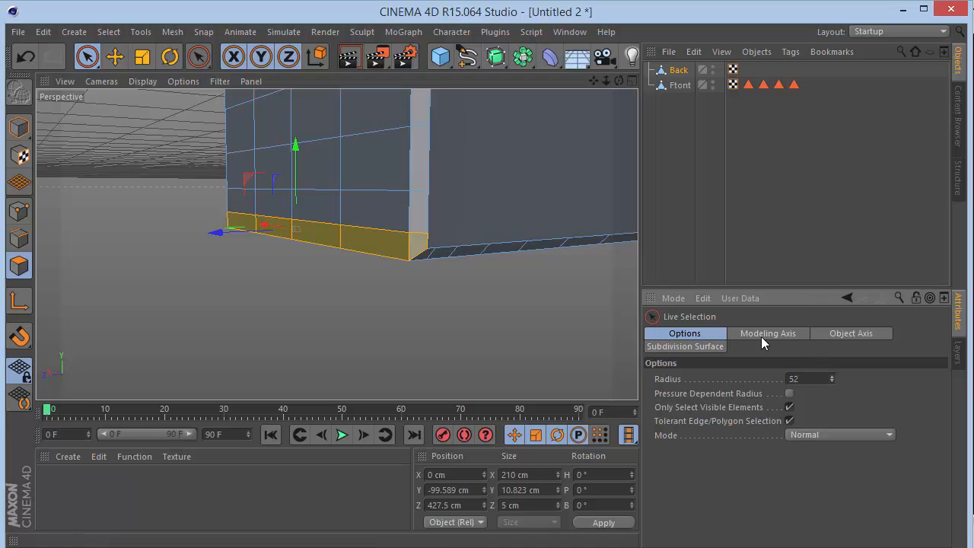
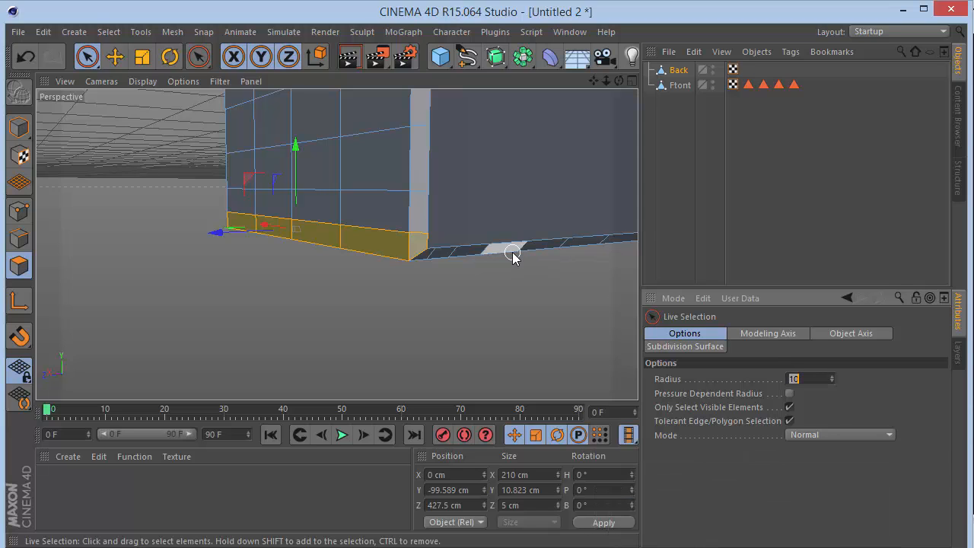
# Remove both small corner polygons from the selection and add the second-lowest row of polygons across the Back object's rear face.
pyautogui.keyDown('ctrl'); pyautogui.click(425, 246); pyautogui.keyUp('ctrl')
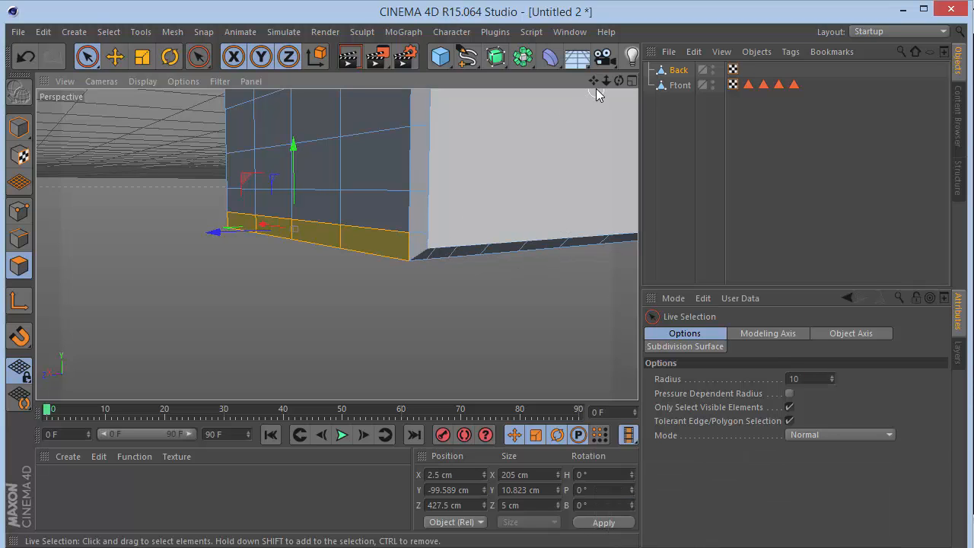
pyautogui.moveTo(617, 81); pyautogui.dragTo(67, 232)
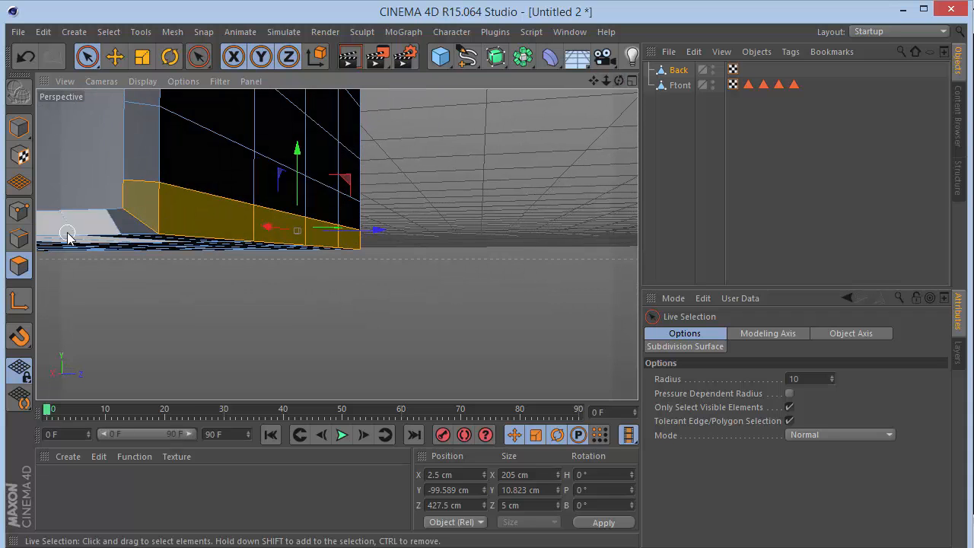
pyautogui.keyDown('ctrl'); pyautogui.click(145, 217); pyautogui.keyUp('ctrl')
pyautogui.keyDown('shift'); pyautogui.click(234, 168); pyautogui.keyUp('shift')
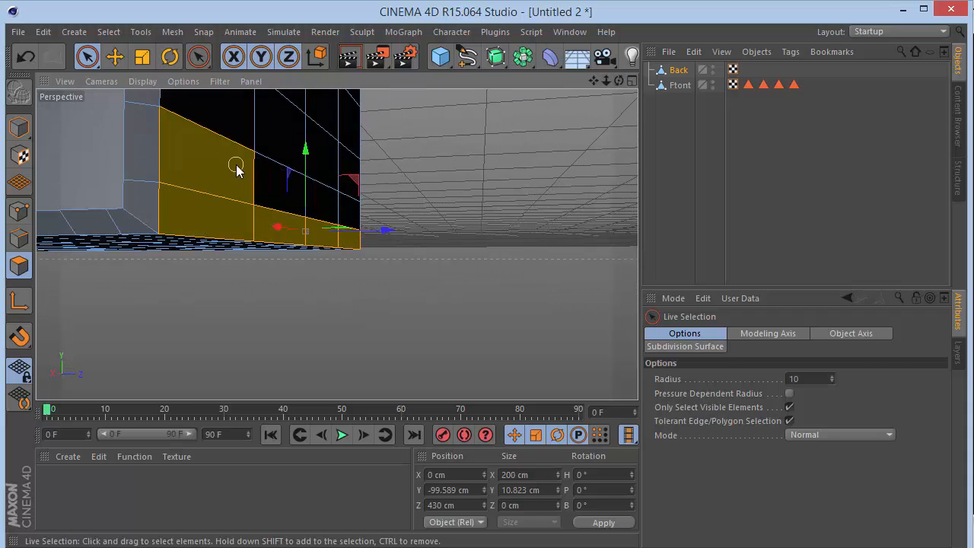
pyautogui.keyDown('shift'); pyautogui.moveTo(235, 169); pyautogui.dragTo(347, 194); pyautogui.keyUp('shift')
pyautogui.keyDown('ctrl'); pyautogui.moveTo(237, 133); pyautogui.dragTo(392, 156); pyautogui.keyUp('ctrl')
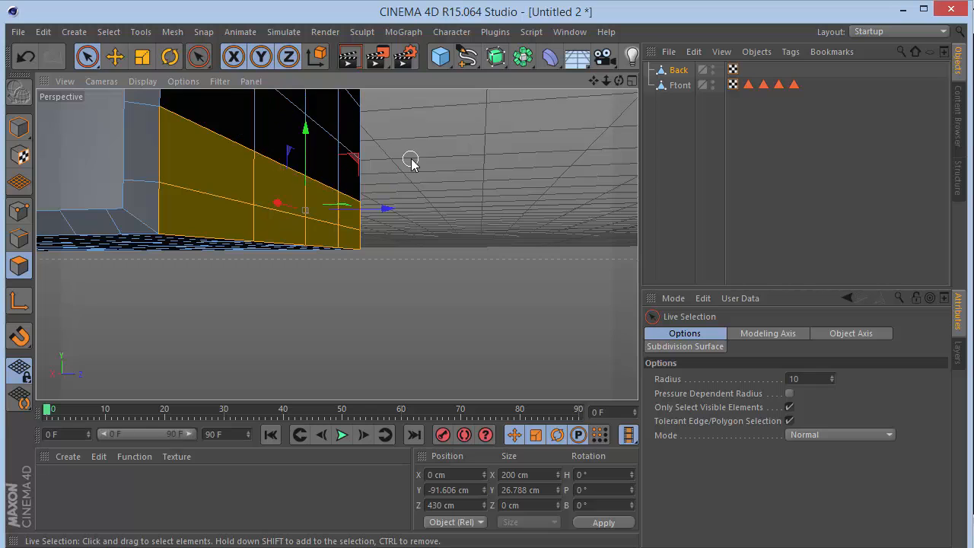
# Extrude the two selected polygon rows on the rear face by 5 cm.
pyautogui.press('d')
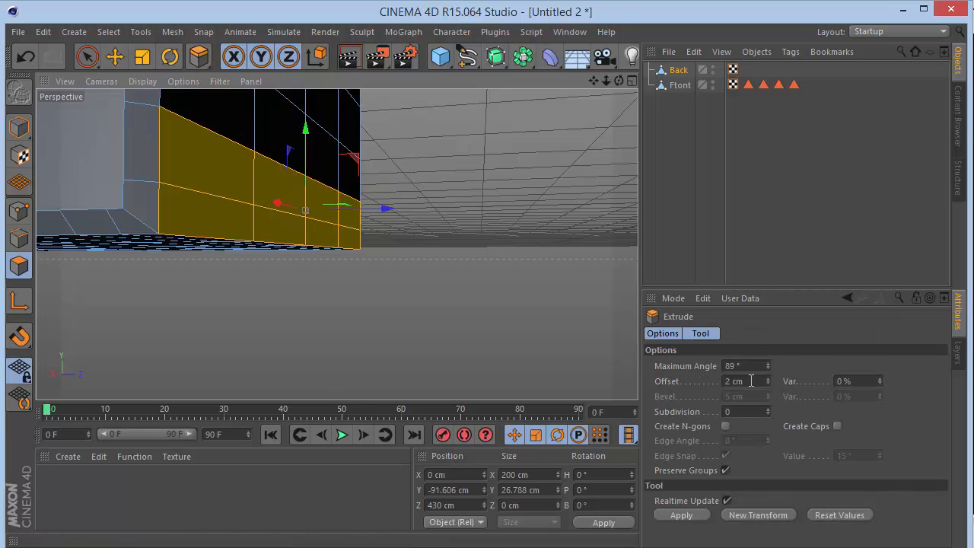
pyautogui.moveTo(750, 381); pyautogui.dragTo(124, 417)
pyautogui.write('5')
pyautogui.press('Return')
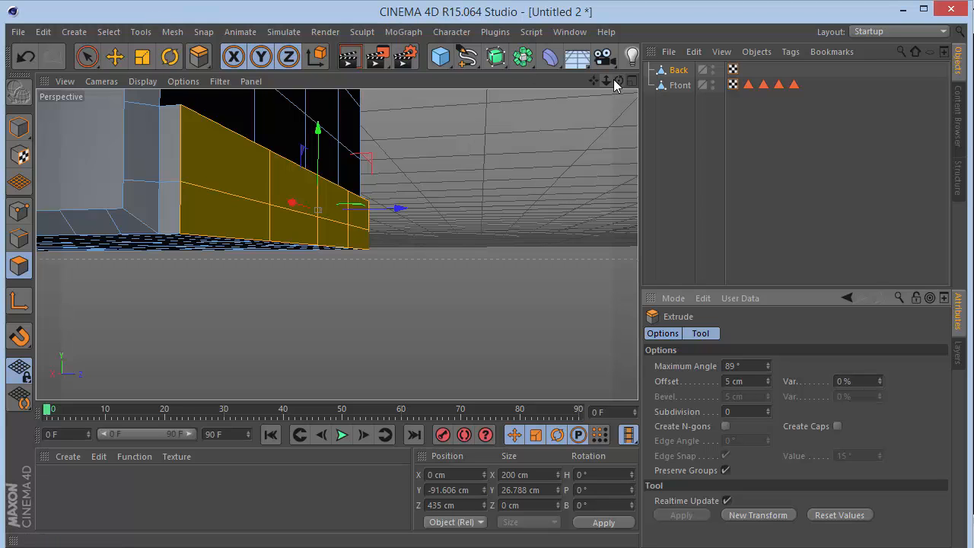
# Select only the upper and lower polygons at both outer ends of the extruded rear bumper strip with Live Selection.
pyautogui.moveTo(616, 80); pyautogui.dragTo(239, 250)
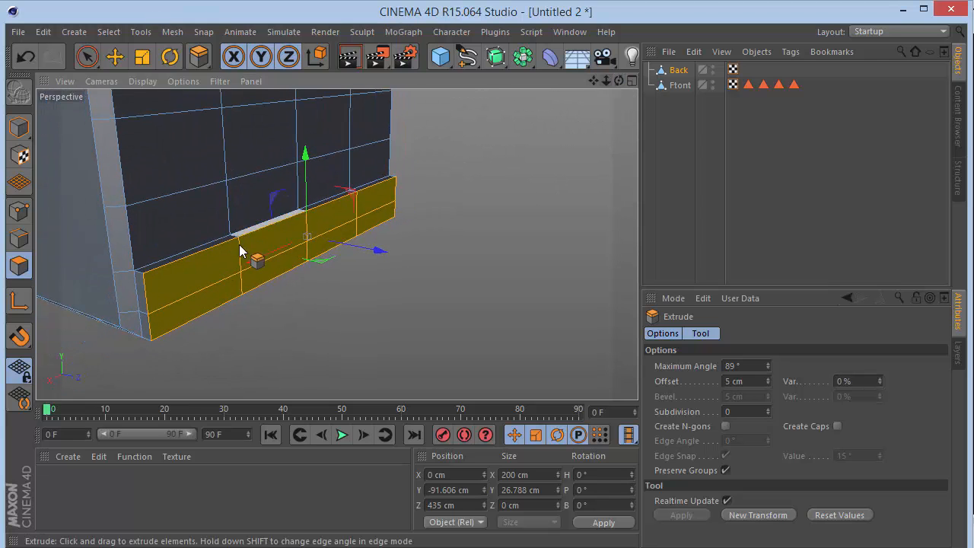
pyautogui.click(87, 55)
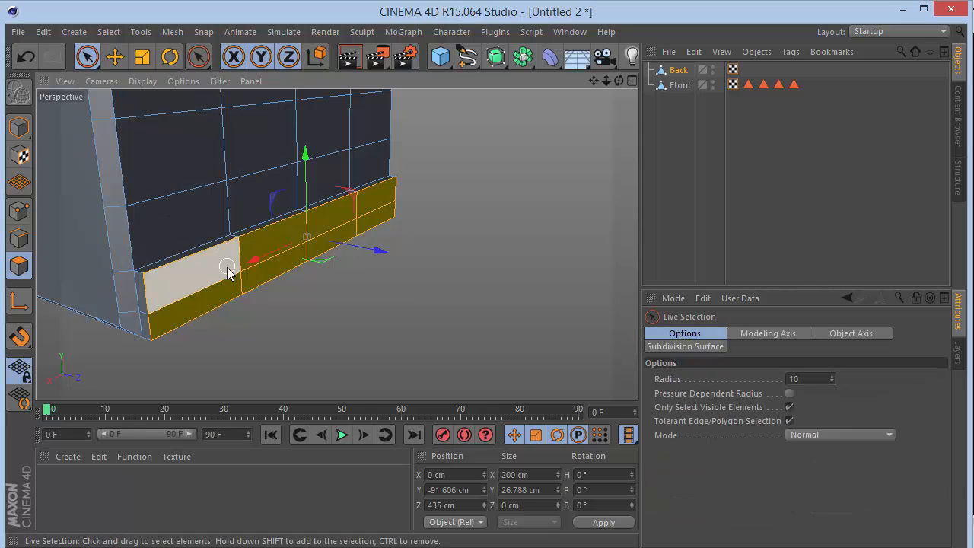
pyautogui.click(226, 280)
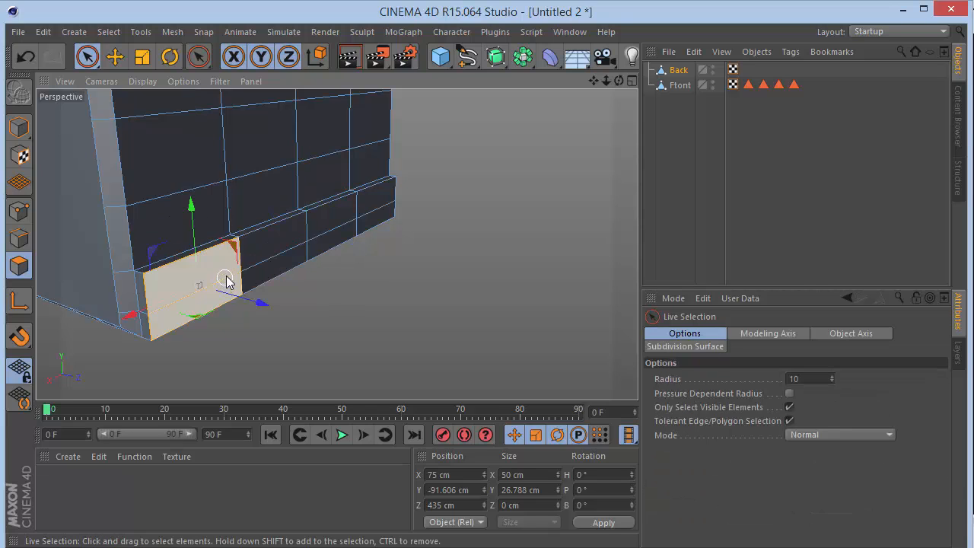
pyautogui.keyDown('shift'); pyautogui.click(390, 206); pyautogui.keyUp('shift')
# Try extruding the selected end polygons of the bumper strip by another 5 cm, and undo the extrusion.
pyautogui.press('d')
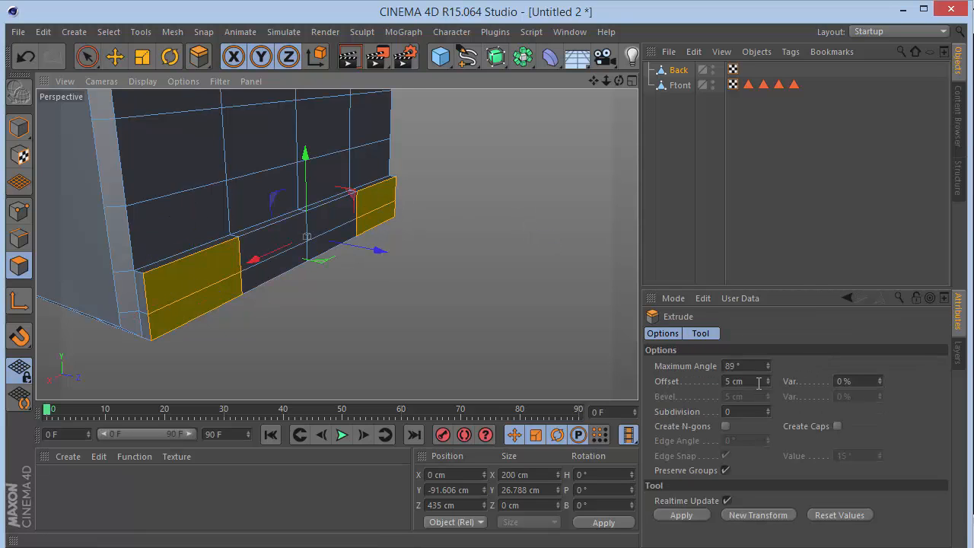
pyautogui.click(753, 385)
pyautogui.press('Return')
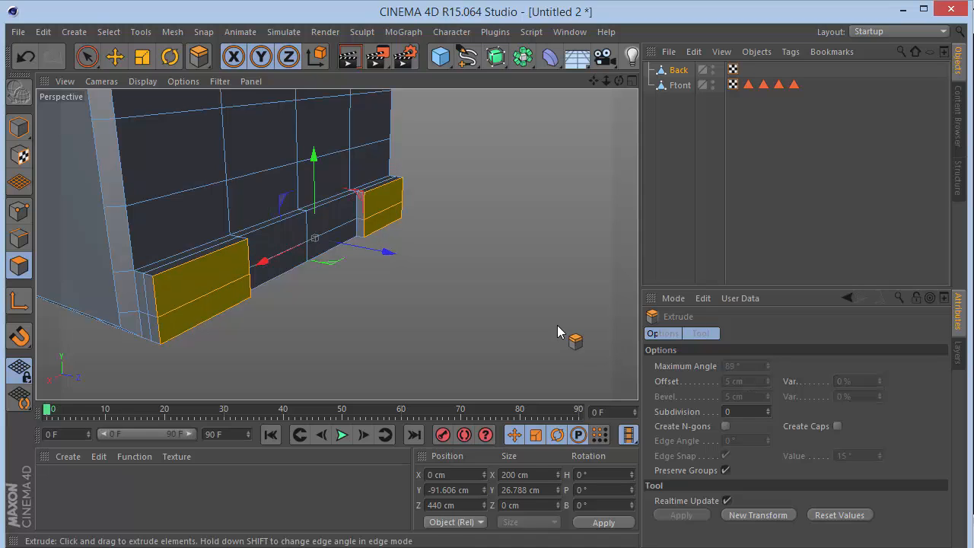
pyautogui.press('i')
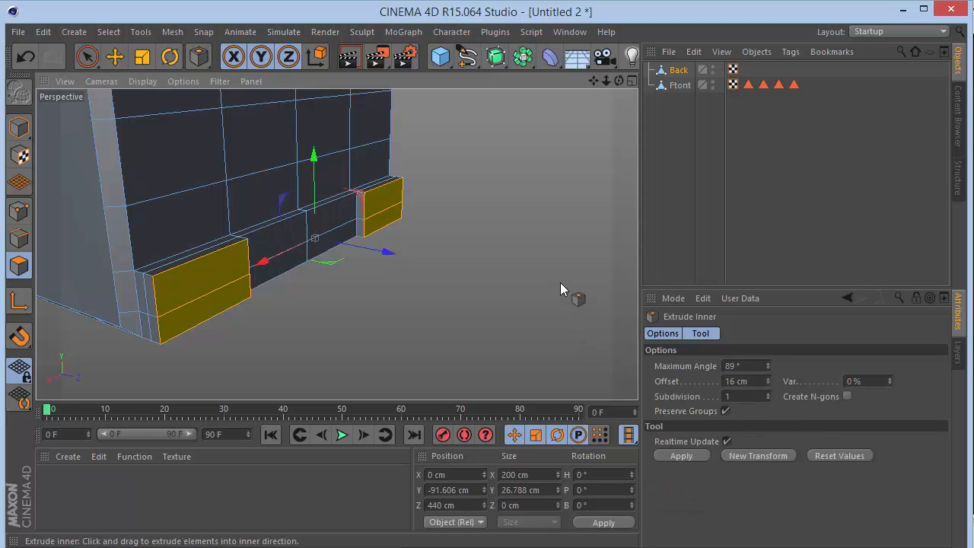
pyautogui.hotkey('ctrl', 'z')
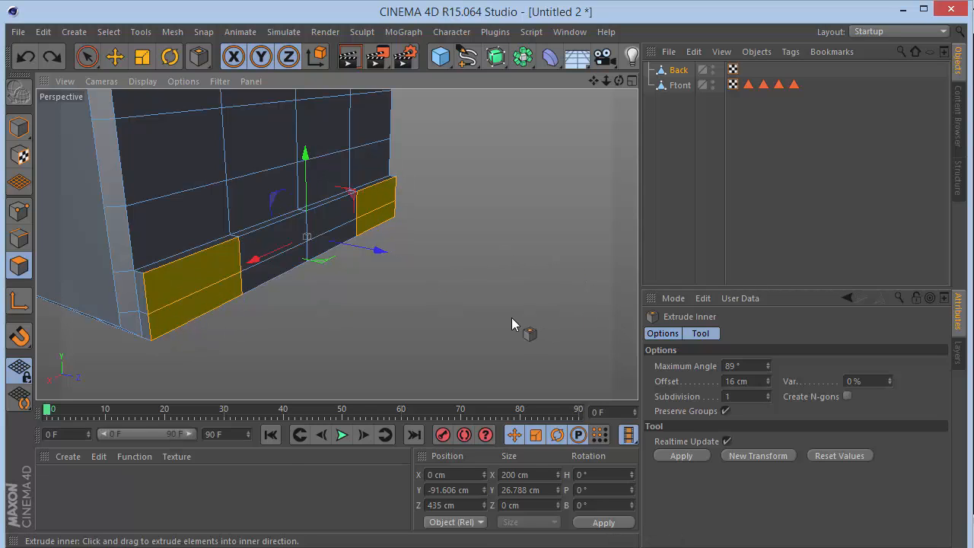
# Inset the selected polygons at both ends of the bumper strip using Extrude Inner with an offset of 4 cm.
pyautogui.click(738, 380)
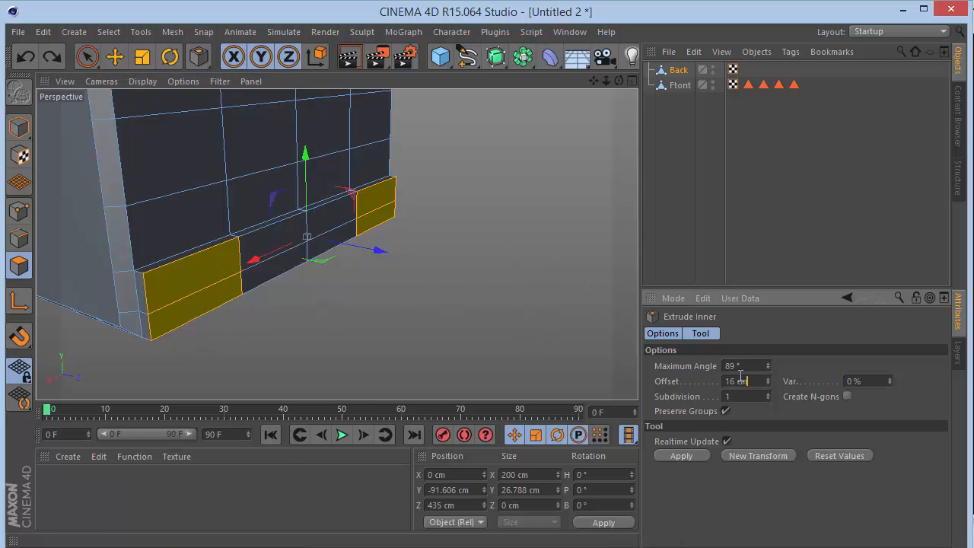
pyautogui.press('Return')
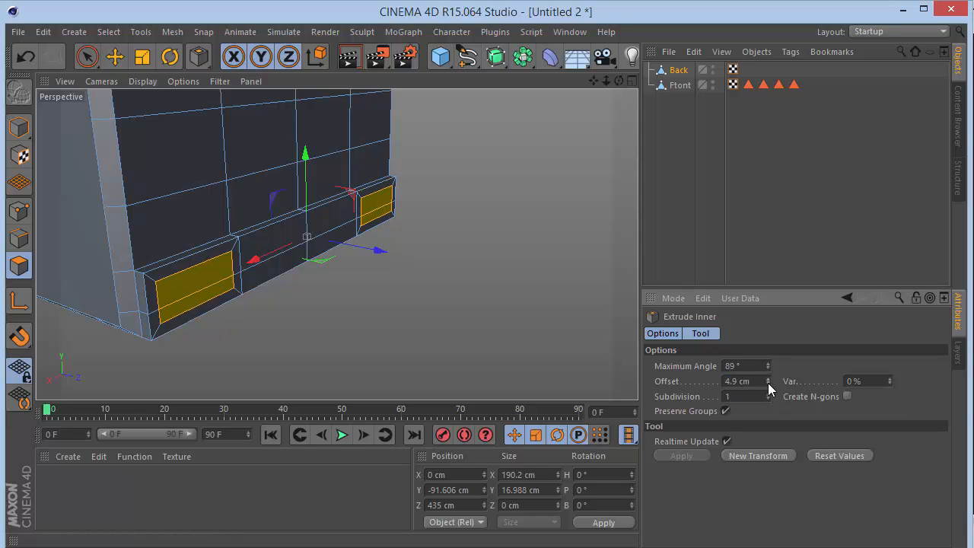
pyautogui.click(742, 380)
pyautogui.write('4')
pyautogui.press('Return')
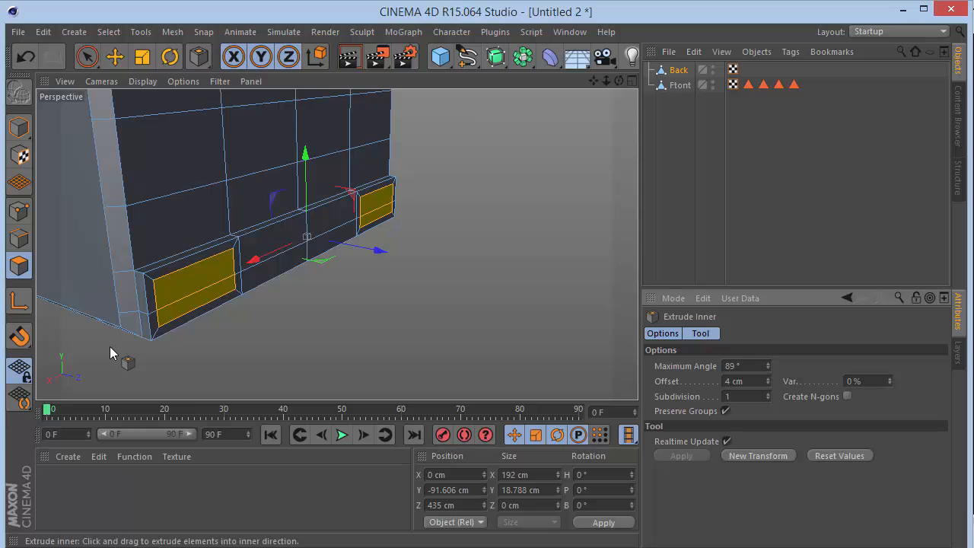
# Extrude the inset polygons into the bumper with an offset of -4 cm to form two light recesses.
pyautogui.press('d')
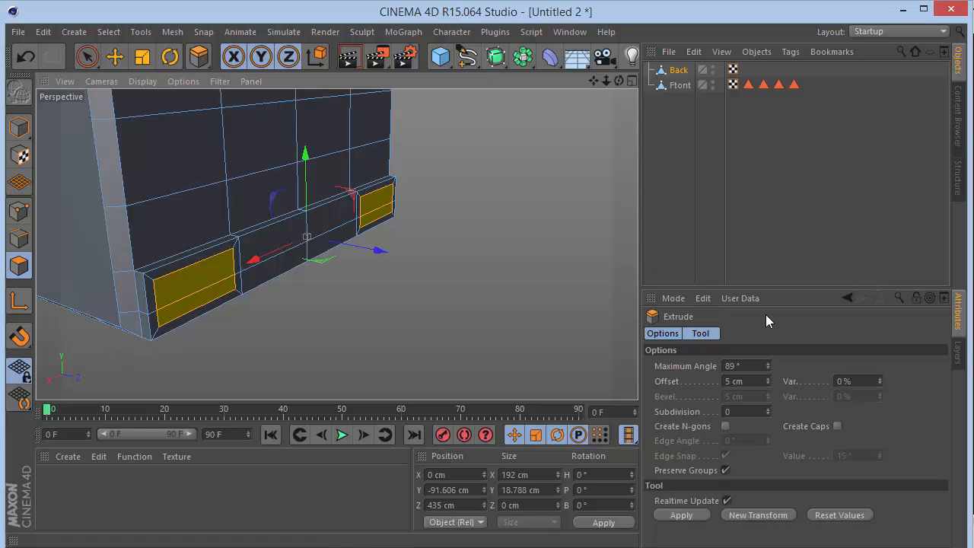
pyautogui.click(755, 380)
pyautogui.press('Return')
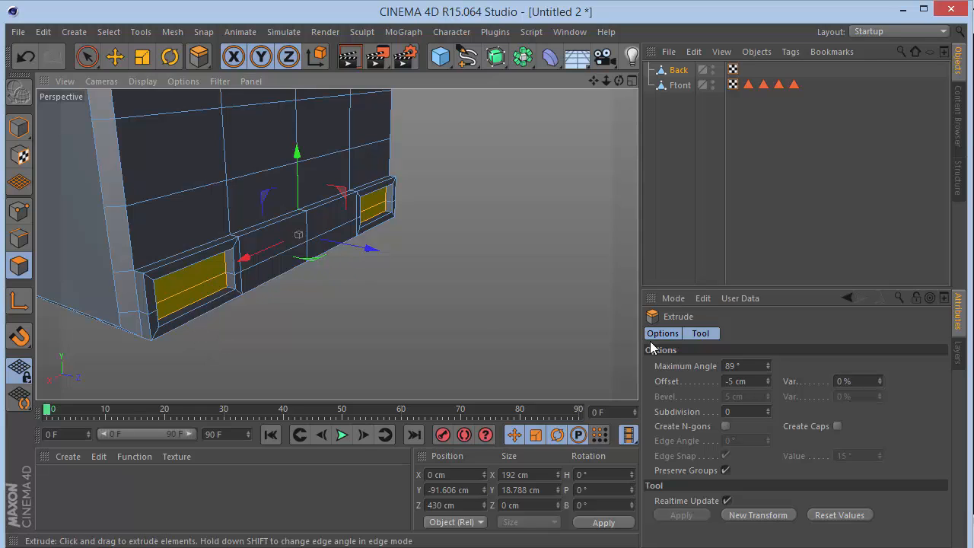
pyautogui.click(759, 381)
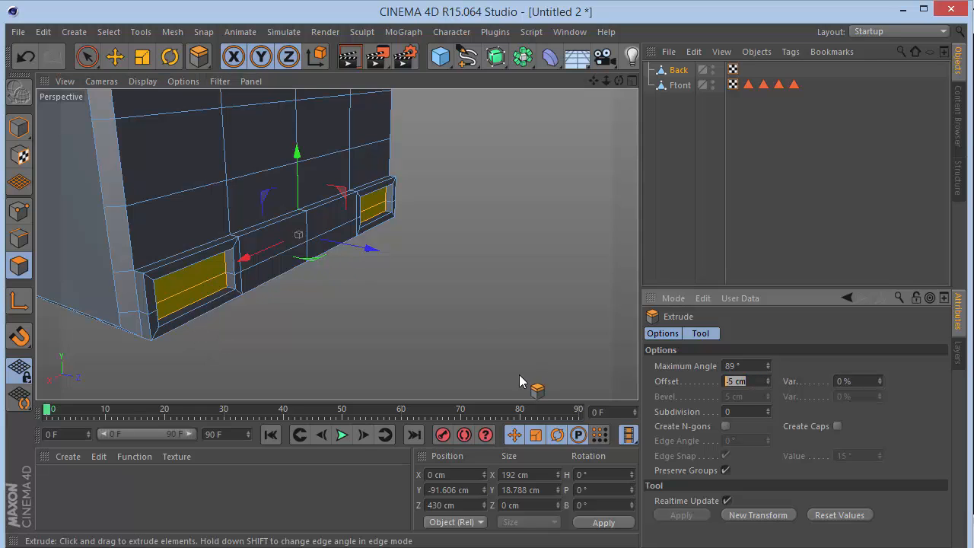
pyautogui.click(850, 367)
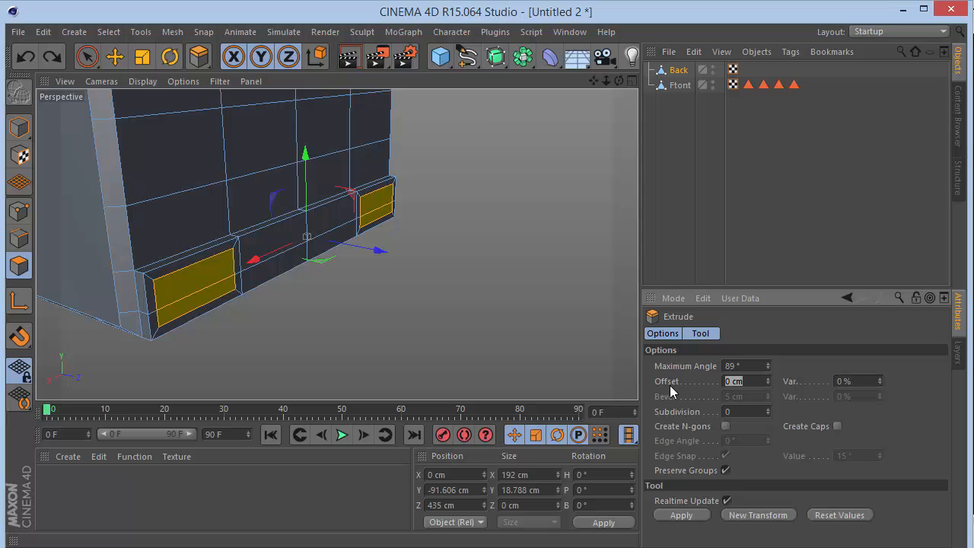
pyautogui.write('-4')
pyautogui.press('Return')
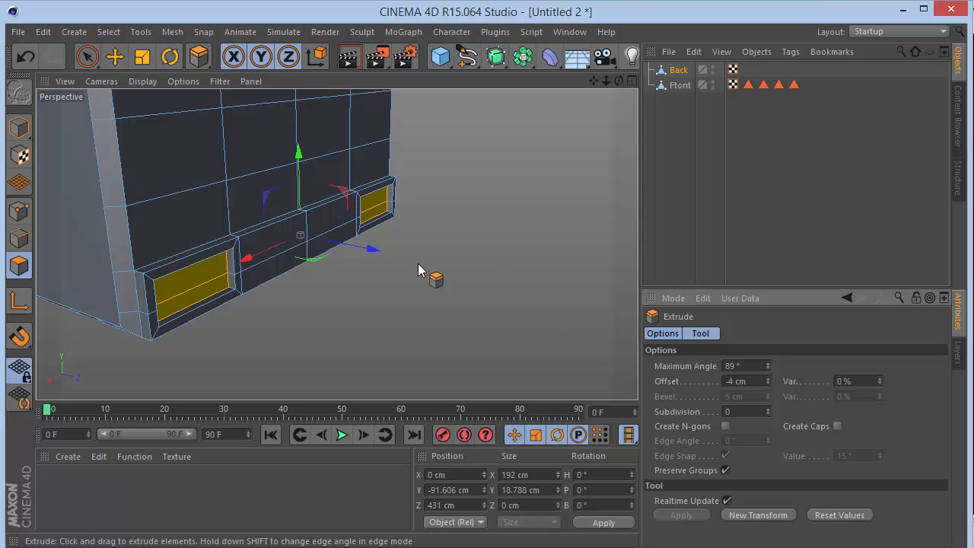
# Inset the polygons at the back of both light recesses using Extrude Inner with an offset of 2 cm.
pyautogui.press('i')
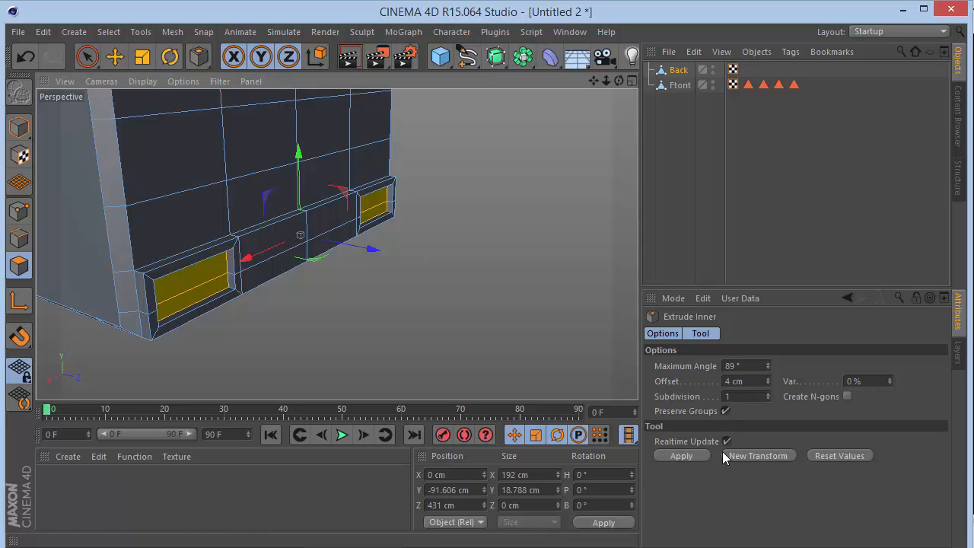
pyautogui.click(754, 380)
pyautogui.press('Return')
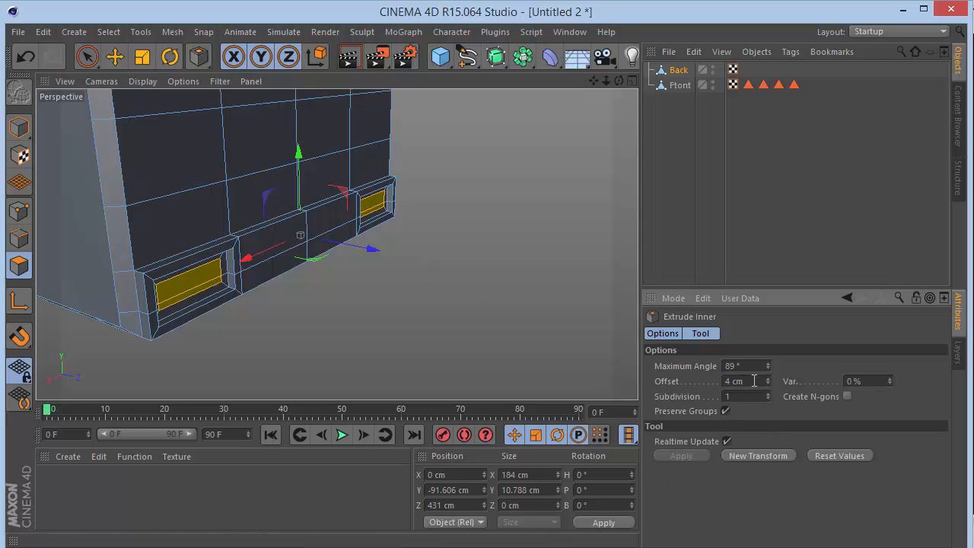
pyautogui.hotkey('ctrl', 'z')
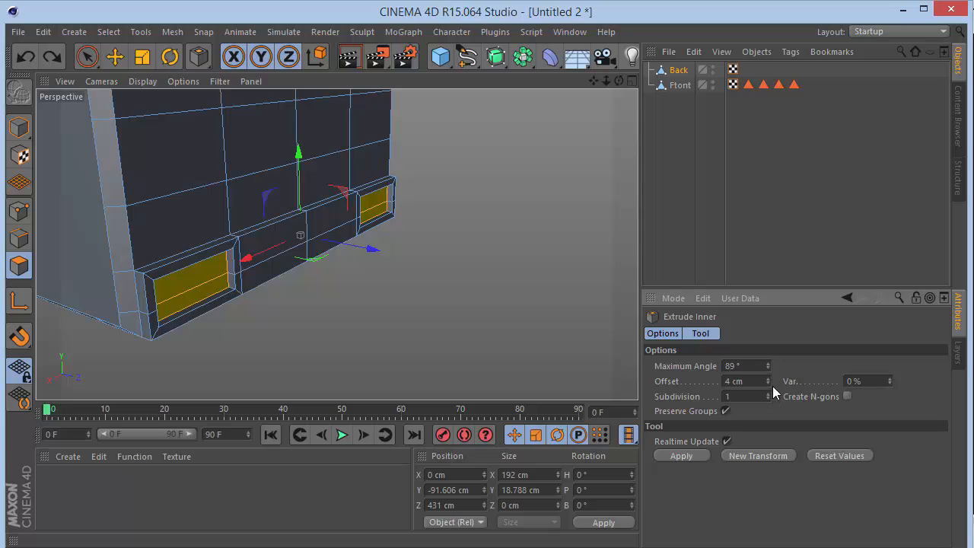
pyautogui.write('2')
pyautogui.press('Return')
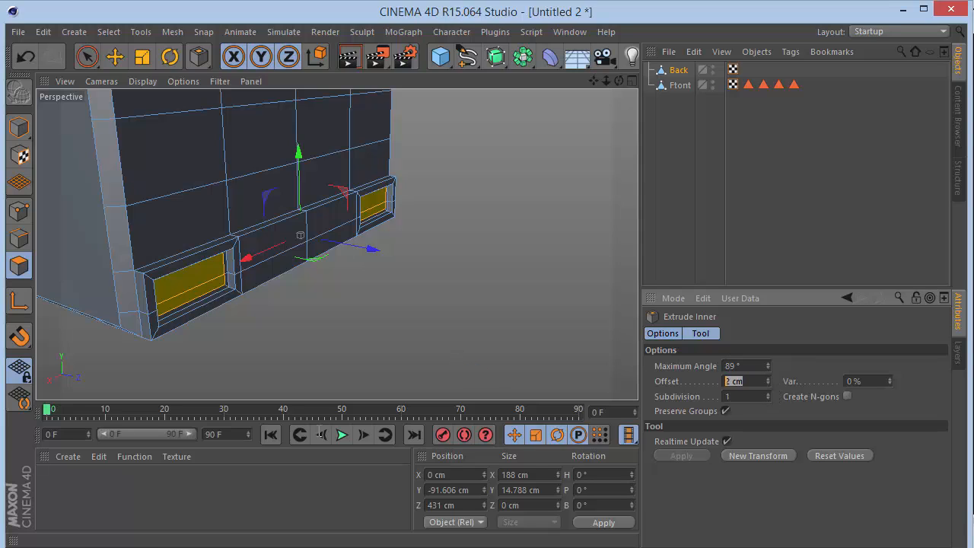
# Extrude the inner polygons of both light recesses outward by 5 cm to form the light blocks.
pyautogui.press('d')
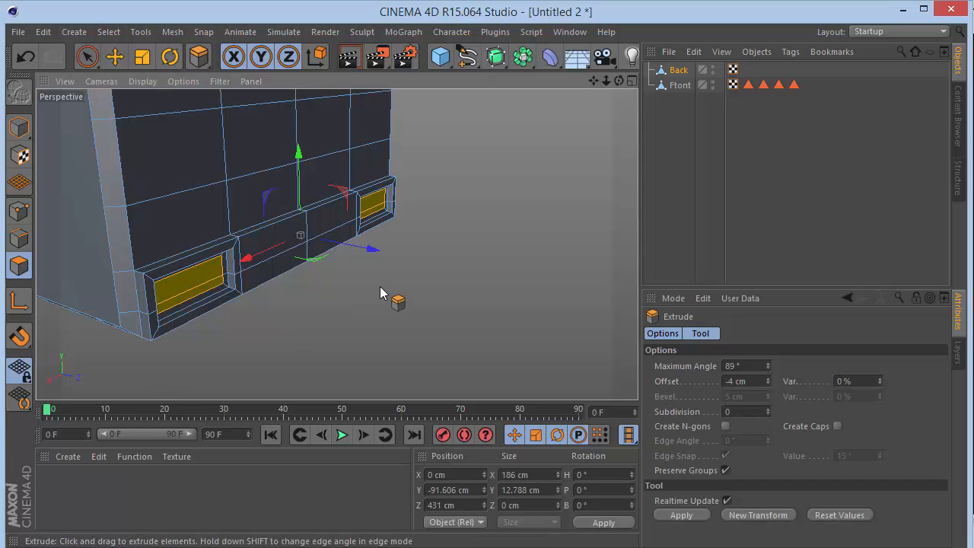
pyautogui.doubleClick(761, 380)
pyautogui.write('5')
pyautogui.press('Return')
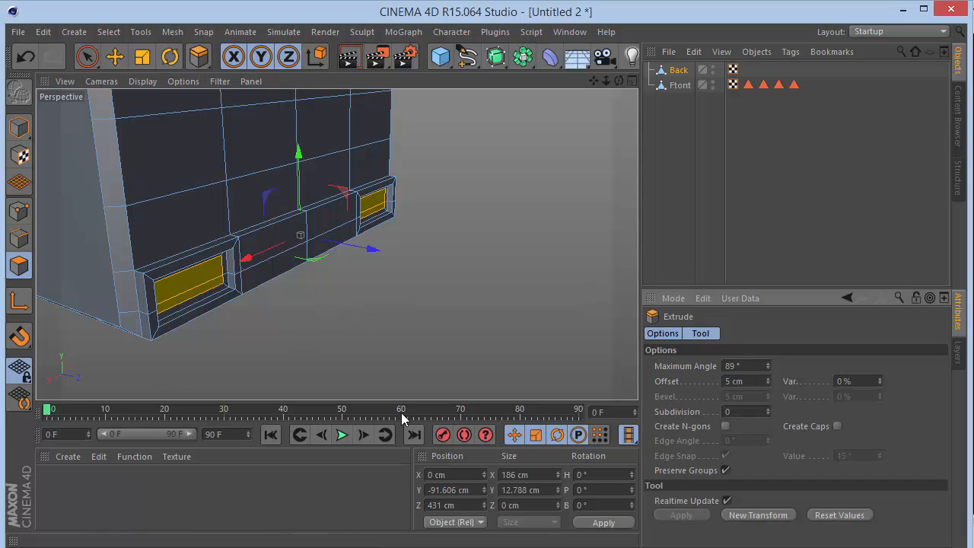
# Add the loops of side polygons around the extruded light blocks to the current selection with Loop Selection.
pyautogui.moveTo(618, 80)
pyautogui.mouseDown()
pyautogui.moveTo(654, 82)
pyautogui.moveTo(612, 80)
pyautogui.mouseUp()
pyautogui.press('u')
pyautogui.press('l')
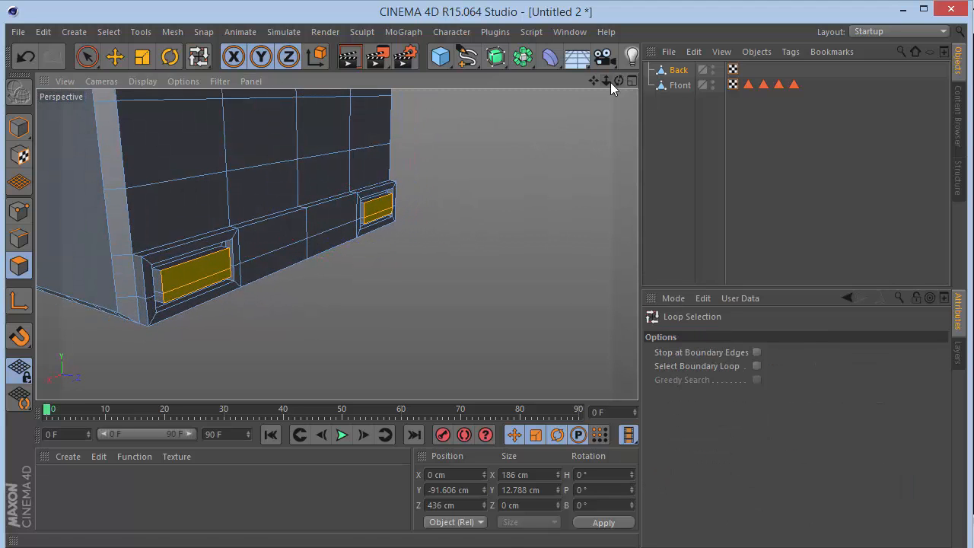
pyautogui.keyDown('shift'); pyautogui.click(163, 281); pyautogui.keyUp('shift')
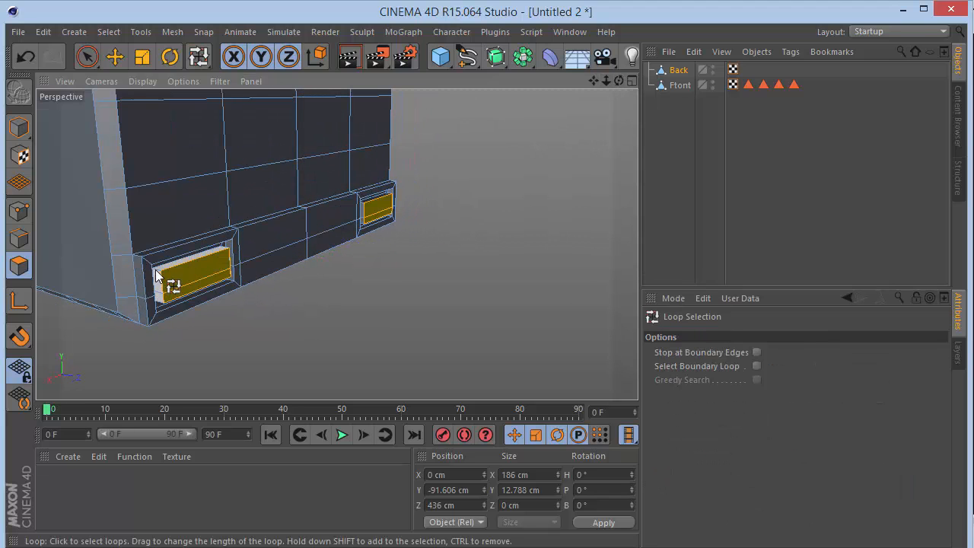
pyautogui.scroll(6, 369, 208)
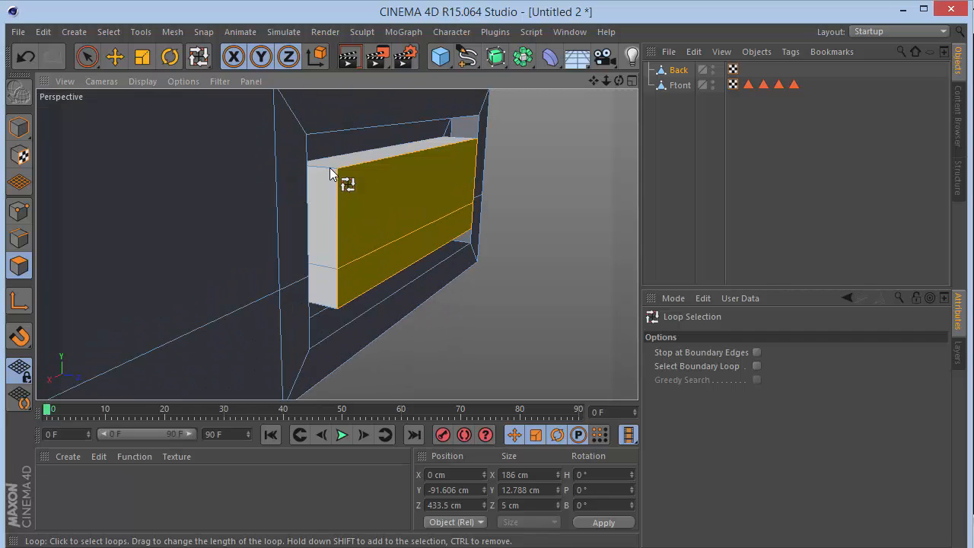
pyautogui.keyDown('shift'); pyautogui.click(329, 167); pyautogui.keyUp('shift')
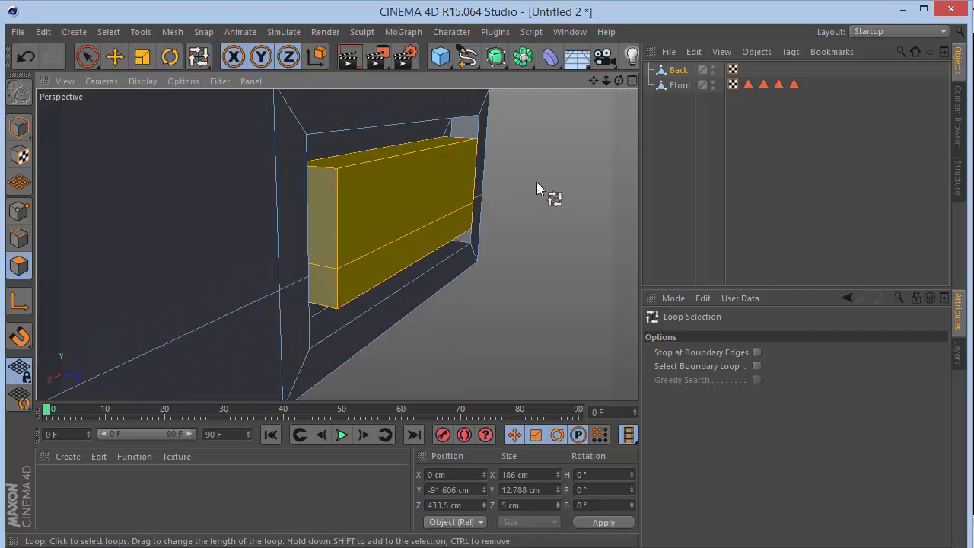
# Store the selected light polygons in a selection tag named Tail Lights on the Back object, and deselect the object.
pyautogui.click(108, 31)
pyautogui.click(149, 416)
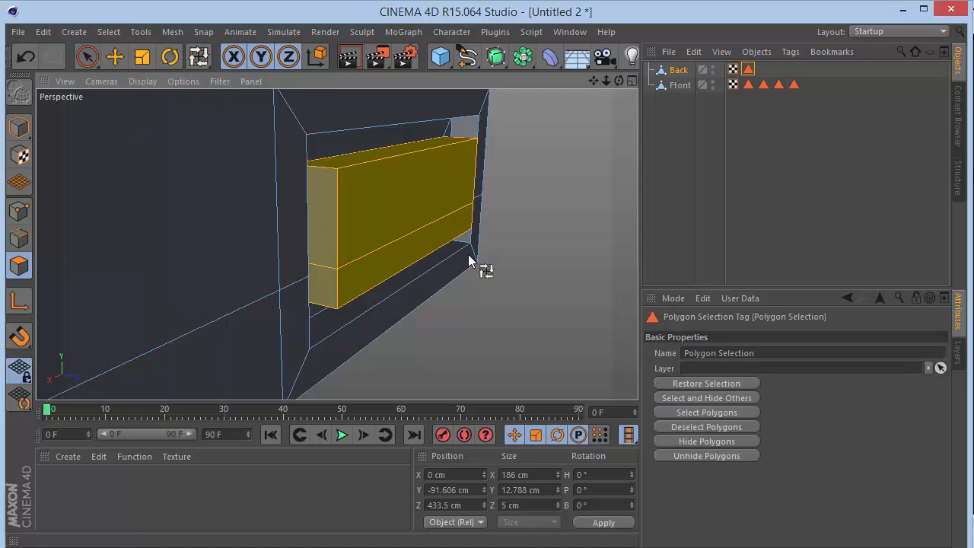
pyautogui.tripleClick(758, 352)
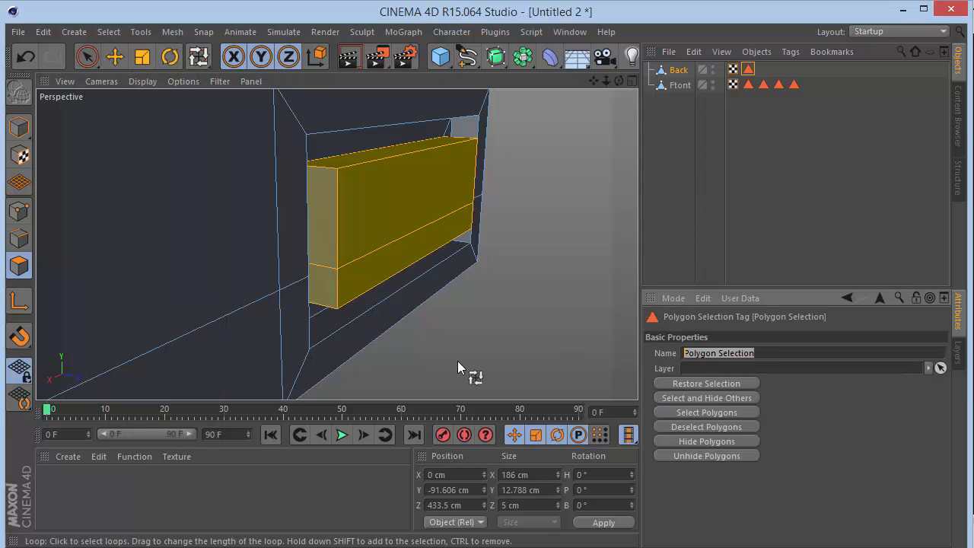
pyautogui.write('ta')
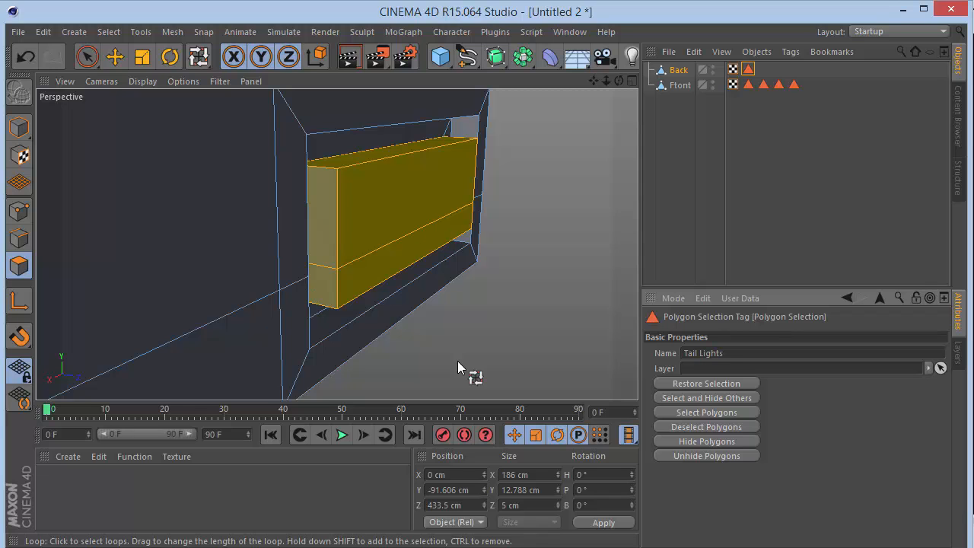
pyautogui.moveTo(610, 81); pyautogui.dragTo(525, 82)
pyautogui.click(750, 71)
pyautogui.click(700, 189)
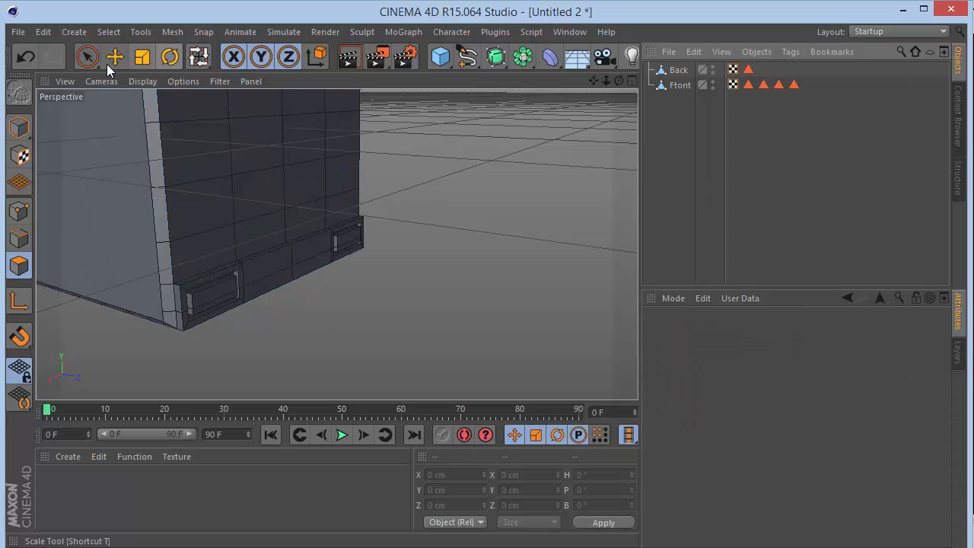
# Select the Back object for polygon editing and activate the Live Selection tool.
pyautogui.click(748, 70)
pyautogui.press('u')
pyautogui.press('l')
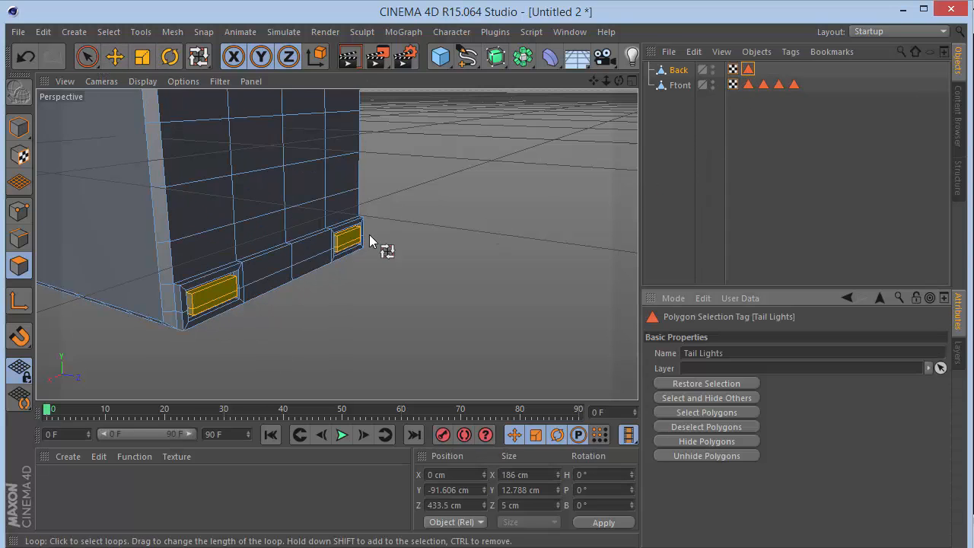
pyautogui.click(20, 127)
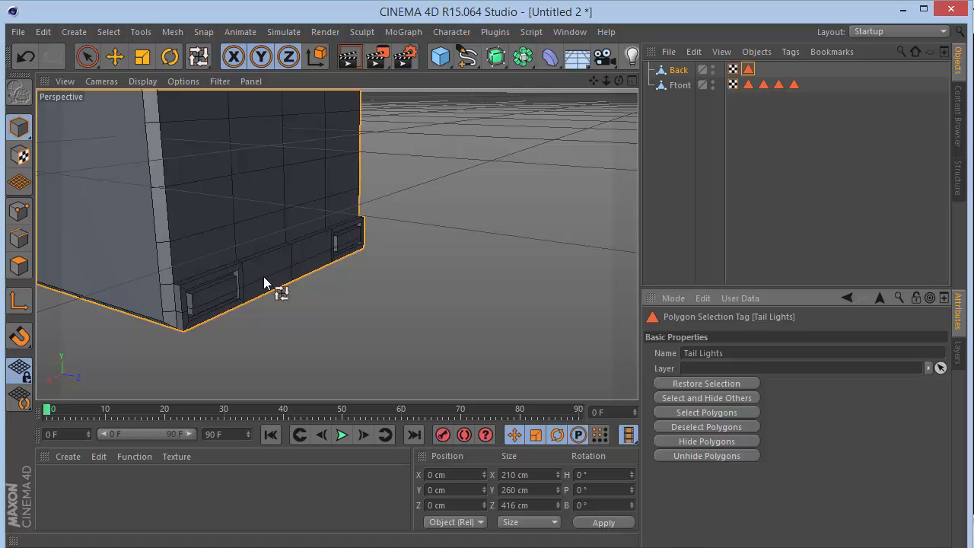
pyautogui.click(85, 56)
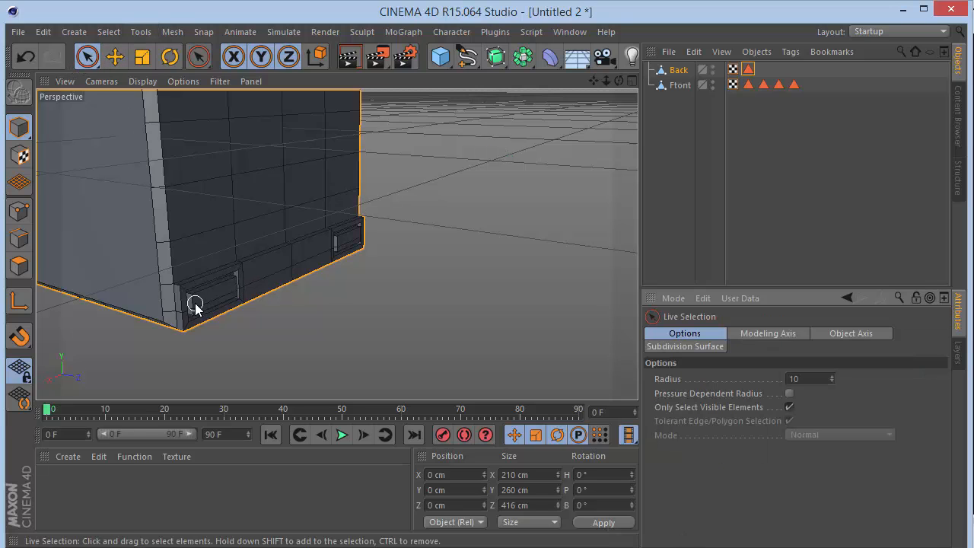
pyautogui.scroll(2, 207, 312)
pyautogui.click(677, 72)
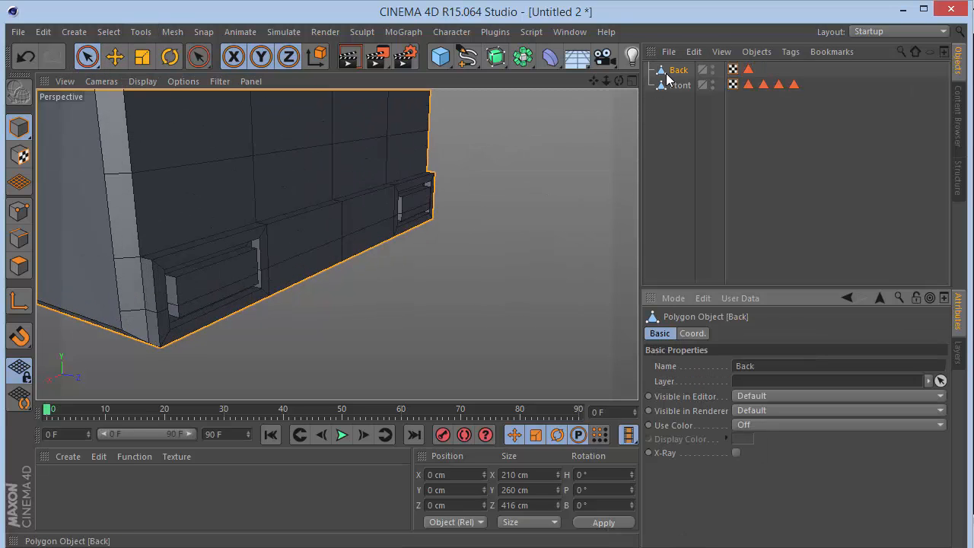
pyautogui.click(19, 265)
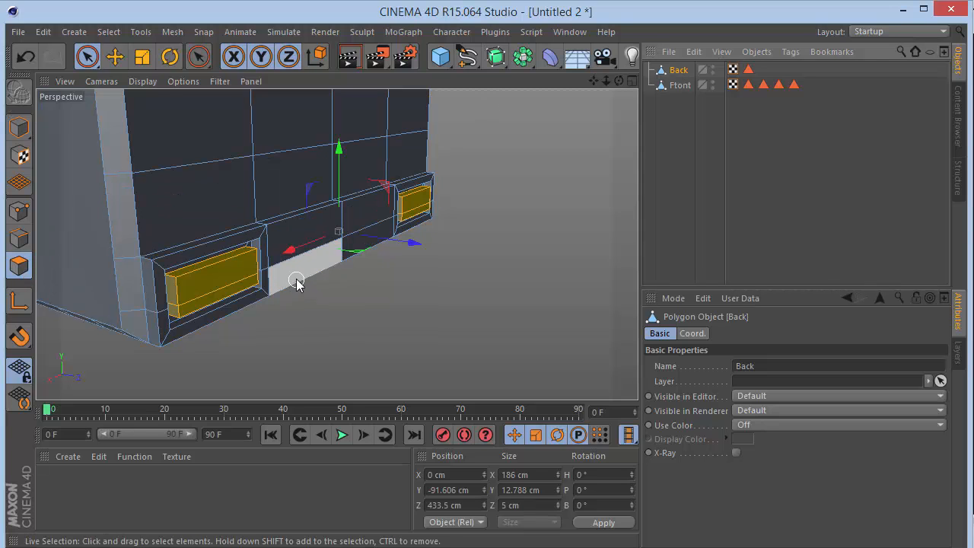
# Select the loop of narrow edge polygons running around the rear bumper with Loop Selection.
pyautogui.keyDown('shift'); pyautogui.click(156, 266); pyautogui.keyUp('shift')
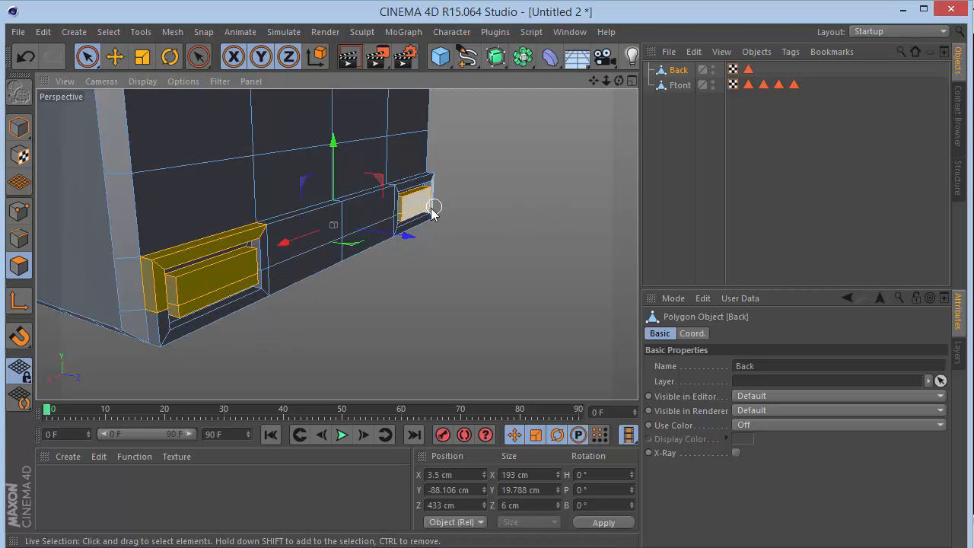
pyautogui.click(310, 272)
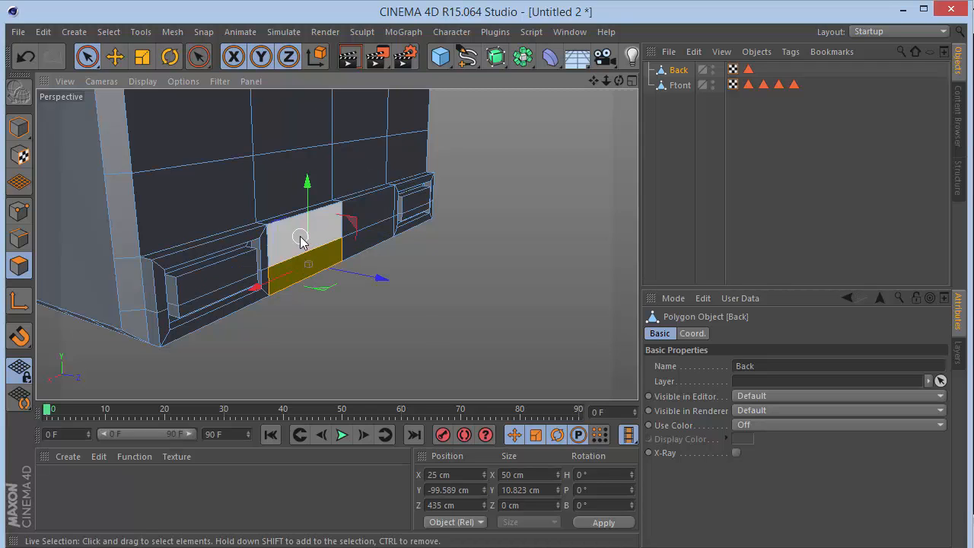
pyautogui.press('u')
pyautogui.press('l')
pyautogui.click(266, 227)
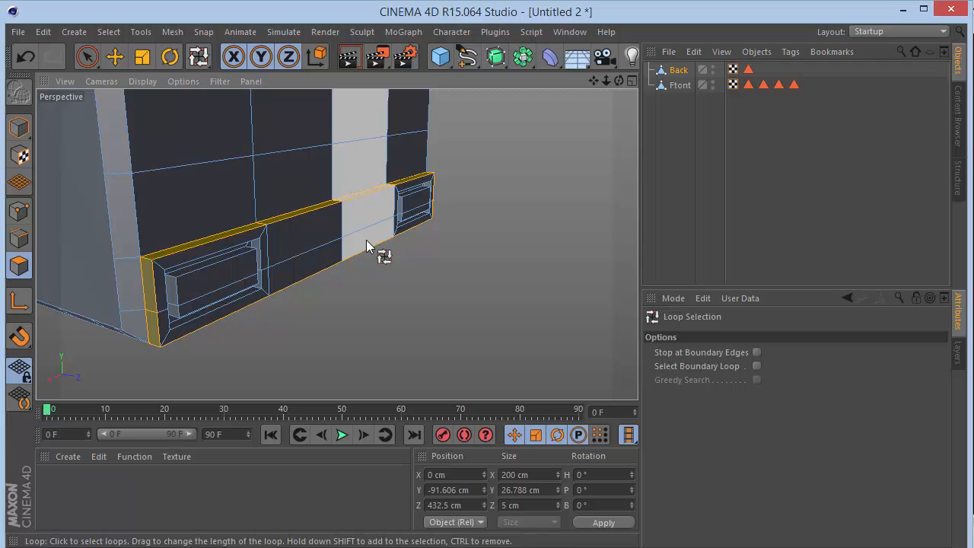
# Add the bumper's middle faces and the frame polygons around both tail light recesses to the selection with Live Selection.
pyautogui.click(87, 57)
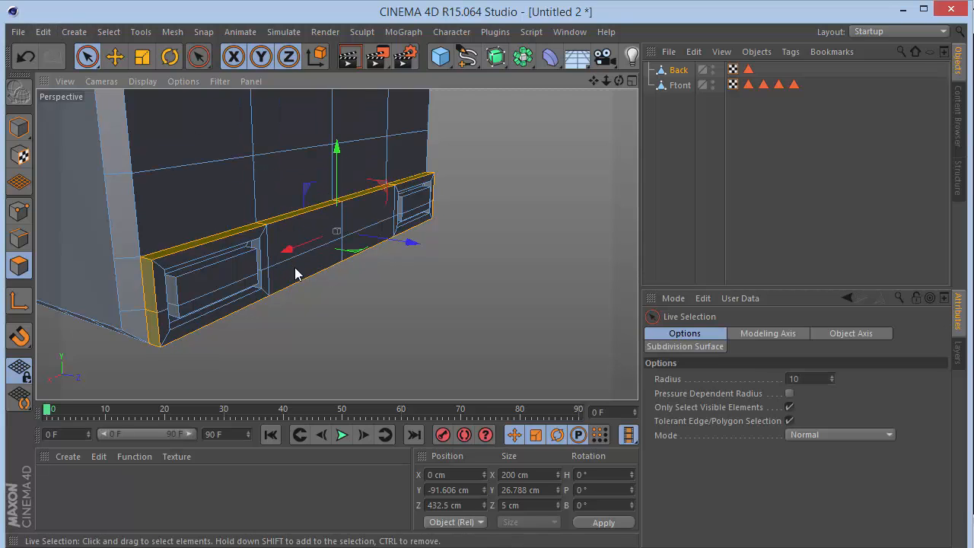
pyautogui.moveTo(296, 274)
pyautogui.mouseDown()
pyautogui.moveTo(337, 223)
pyautogui.moveTo(354, 244)
pyautogui.moveTo(277, 254)
pyautogui.moveTo(256, 235)
pyautogui.moveTo(144, 282)
pyautogui.moveTo(162, 349)
pyautogui.mouseUp()
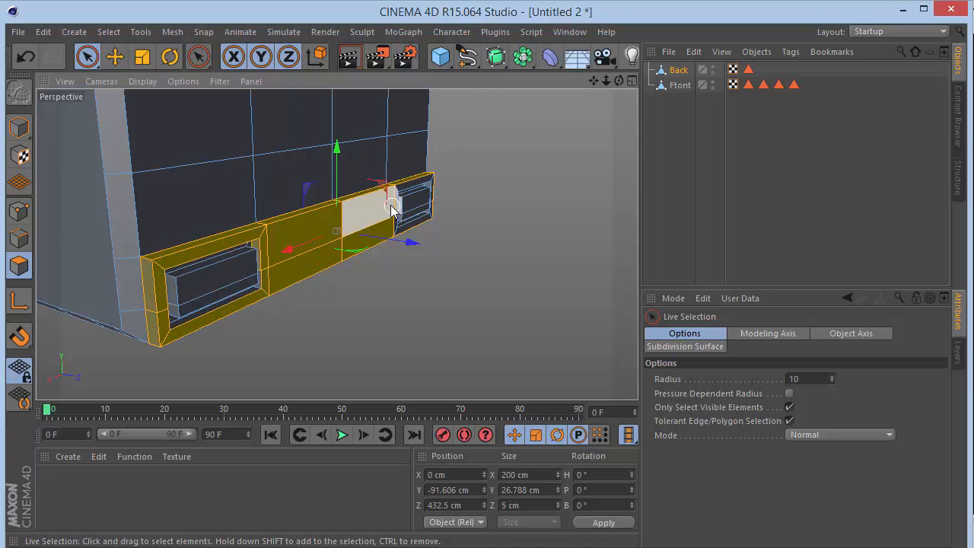
pyautogui.scroll(3, 389, 204)
pyautogui.scroll(2, 390, 204)
pyautogui.moveTo(622, 80); pyautogui.dragTo(346, 75)
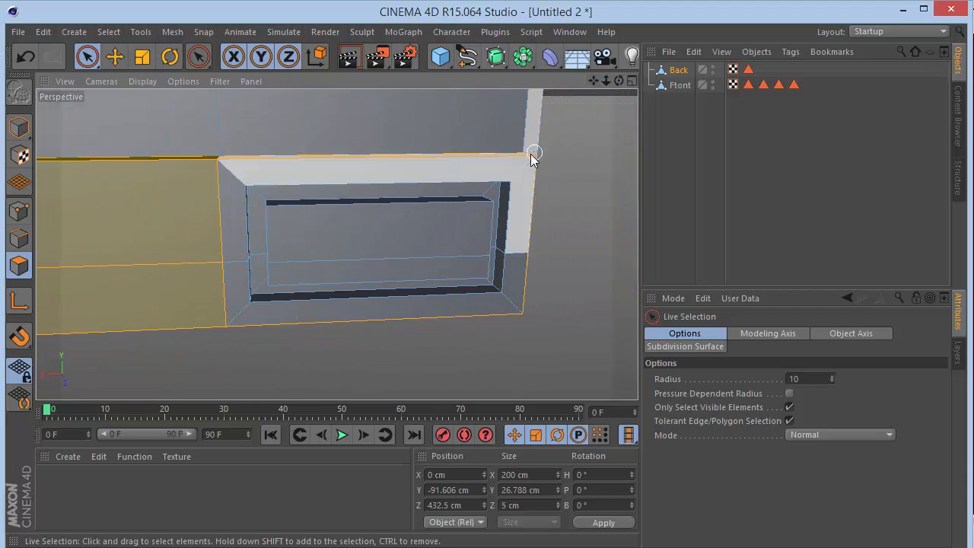
pyautogui.keyDown('shift'); pyautogui.click(525, 176); pyautogui.keyUp('shift')
pyautogui.keyDown('shift'); pyautogui.click(241, 235); pyautogui.keyUp('shift')
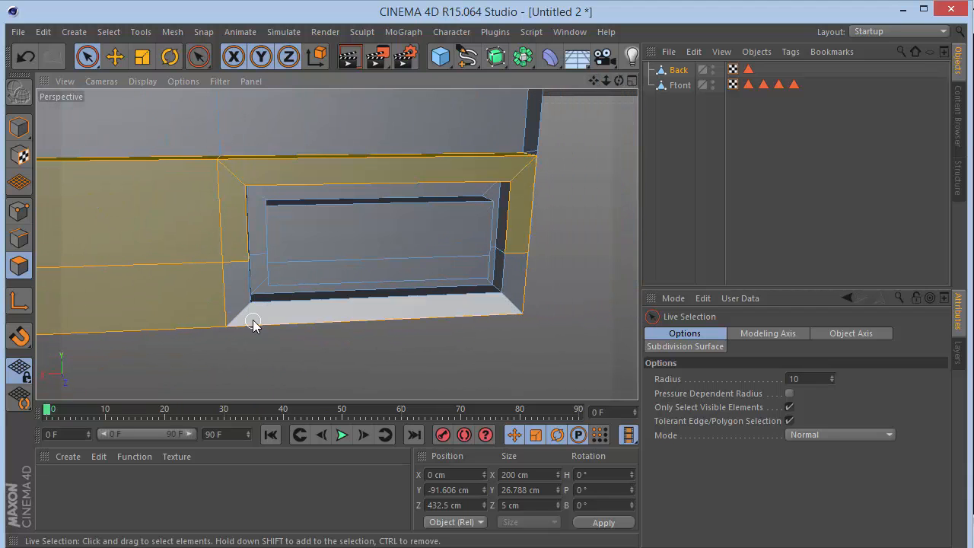
pyautogui.keyDown('shift'); pyautogui.click(254, 315); pyautogui.keyUp('shift')
# Add the inner walls, back ring and remaining frame corner of the far tail light recess to the selection.
pyautogui.keyDown('shift'); pyautogui.click(252, 298); pyautogui.keyUp('shift')
pyautogui.keyDown('shift'); pyautogui.click(251, 246); pyautogui.keyUp('shift')
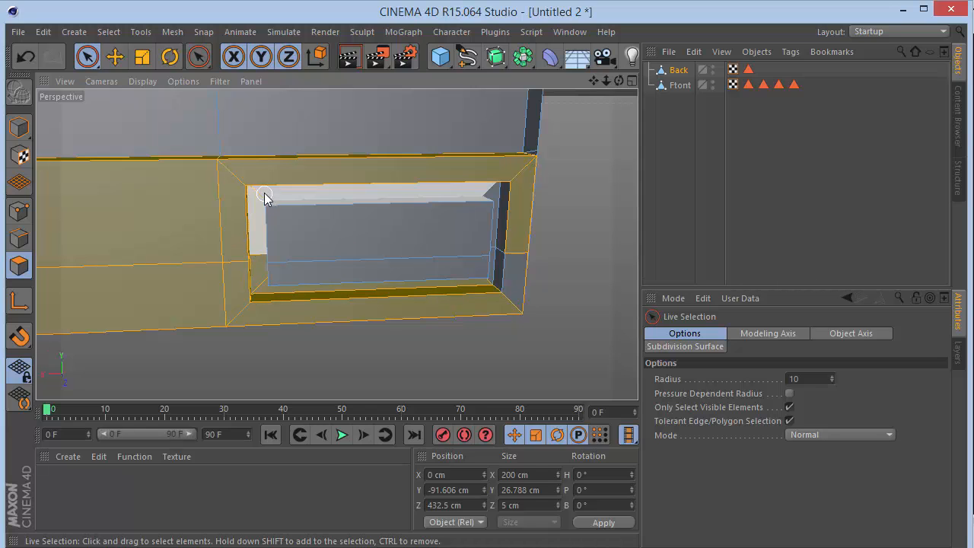
pyautogui.keyDown('shift'); pyautogui.click(500, 194); pyautogui.keyUp('shift')
pyautogui.keyDown('shift'); pyautogui.click(514, 266); pyautogui.keyUp('shift')
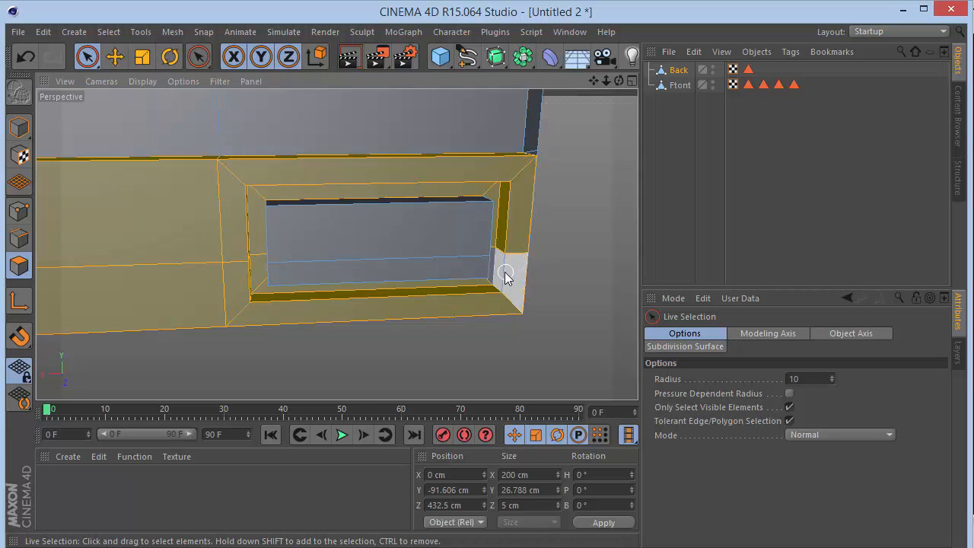
pyautogui.keyDown('alt'); pyautogui.moveTo(335, 244); pyautogui.dragTo(336, 244); pyautogui.keyUp('alt')
pyautogui.keyDown('shift'); pyautogui.click(511, 293); pyautogui.keyUp('shift')
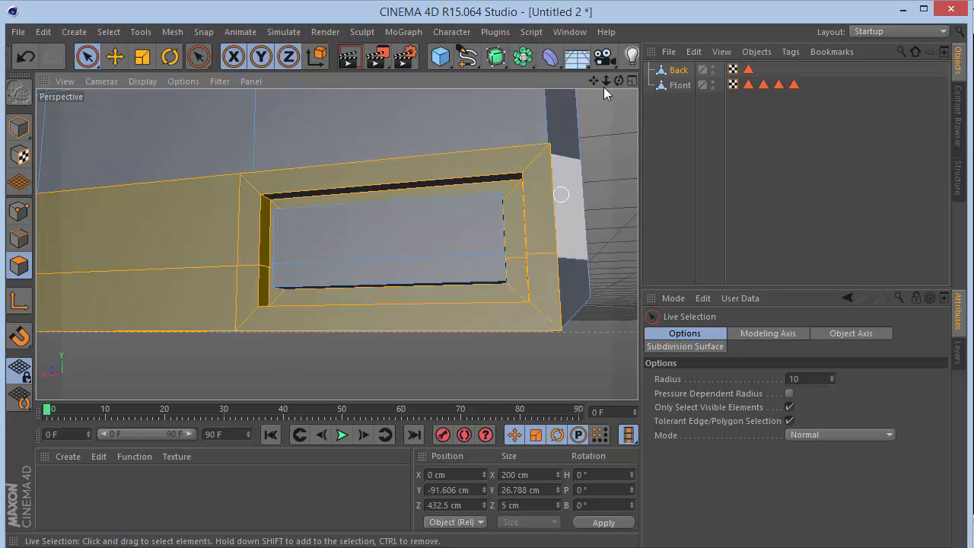
# Add the inner walls and back ring of the other tail light recess to the selection, leaving out the light block.
pyautogui.moveTo(619, 80); pyautogui.dragTo(337, 243)
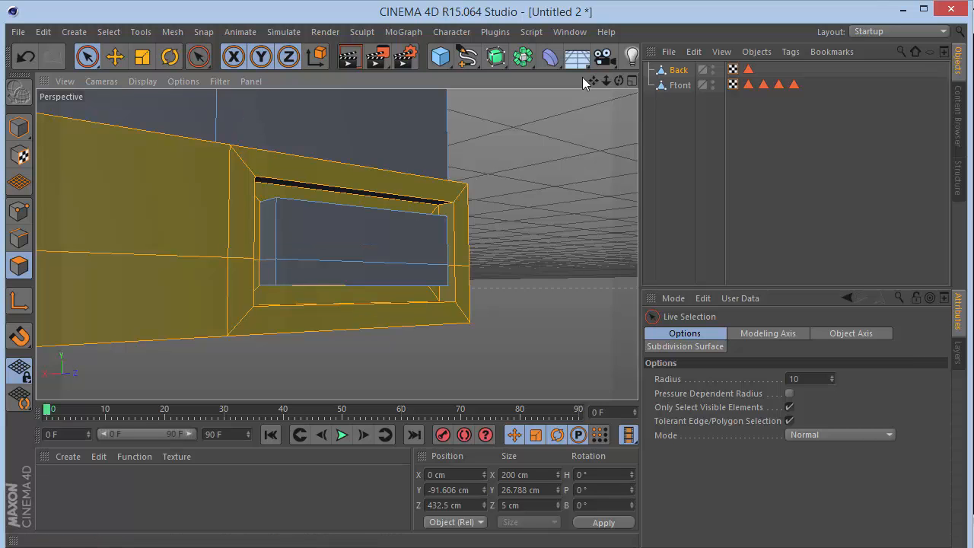
pyautogui.moveTo(593, 81); pyautogui.dragTo(337, 243)
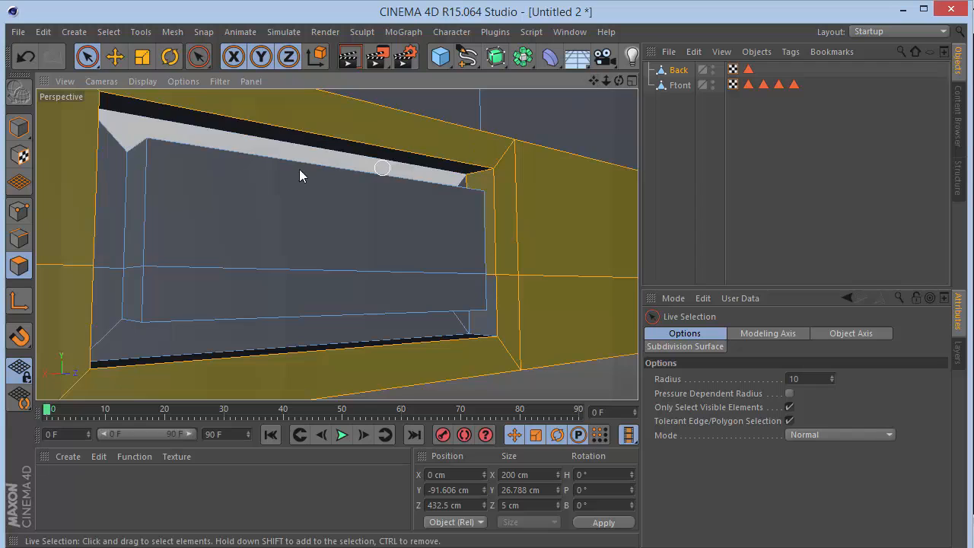
pyautogui.moveTo(105, 320)
pyautogui.keyDown('shift'); pyautogui.mouseDown()
pyautogui.moveTo(120, 347)
pyautogui.moveTo(398, 363)
pyautogui.moveTo(446, 326)
pyautogui.moveTo(479, 327)
pyautogui.mouseUp(); pyautogui.keyUp('shift')
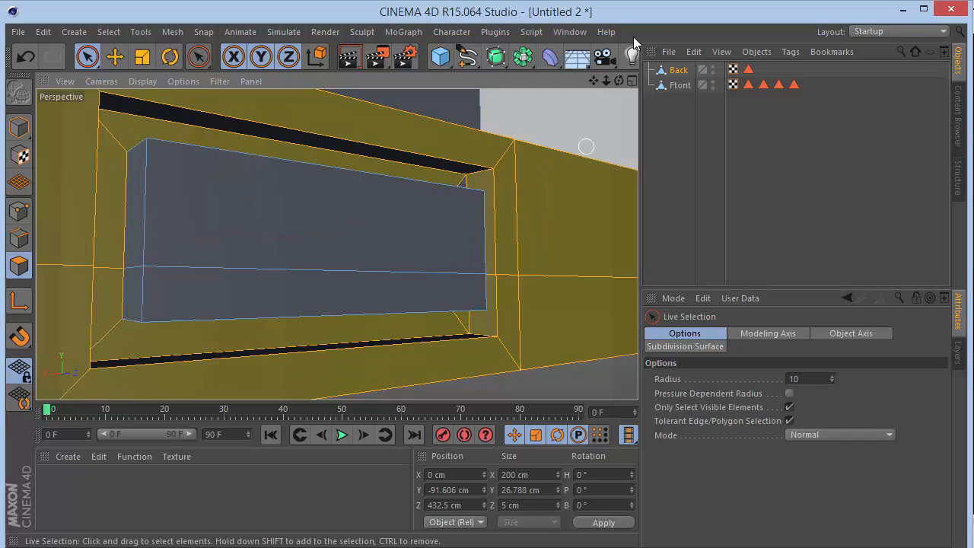
pyautogui.moveTo(619, 80); pyautogui.dragTo(344, 242)
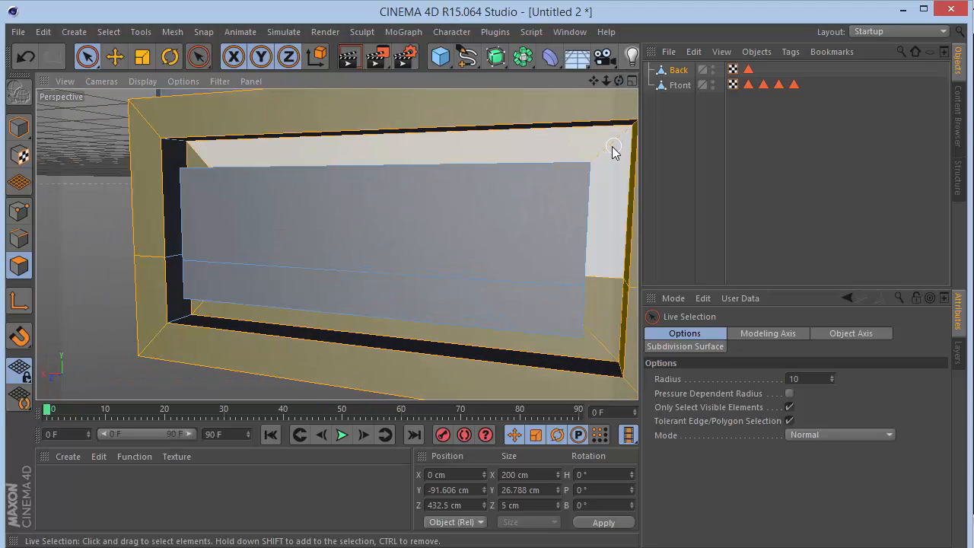
# Store the selected bumper polygons in a selection tag named Back, and deselect the object.
pyautogui.click(107, 33)
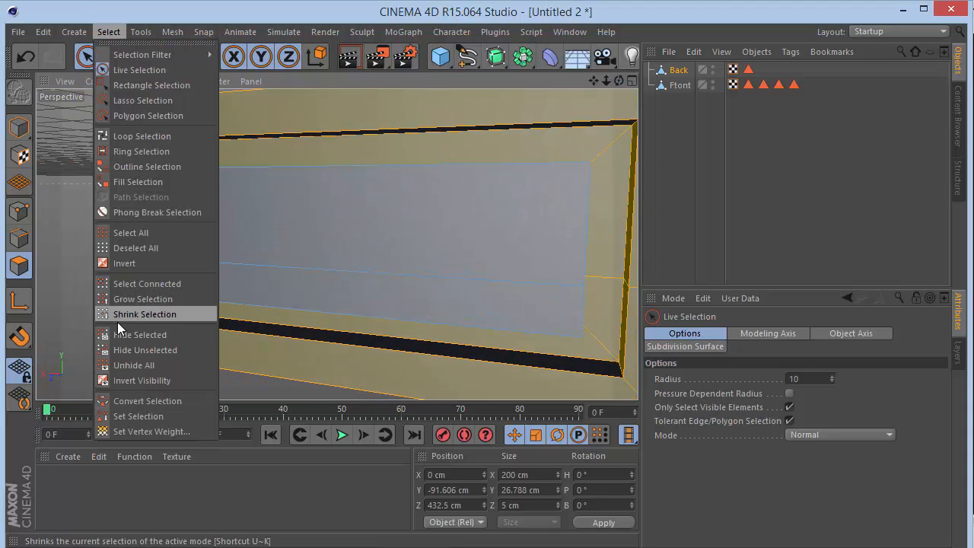
pyautogui.click(137, 417)
pyautogui.click(761, 354)
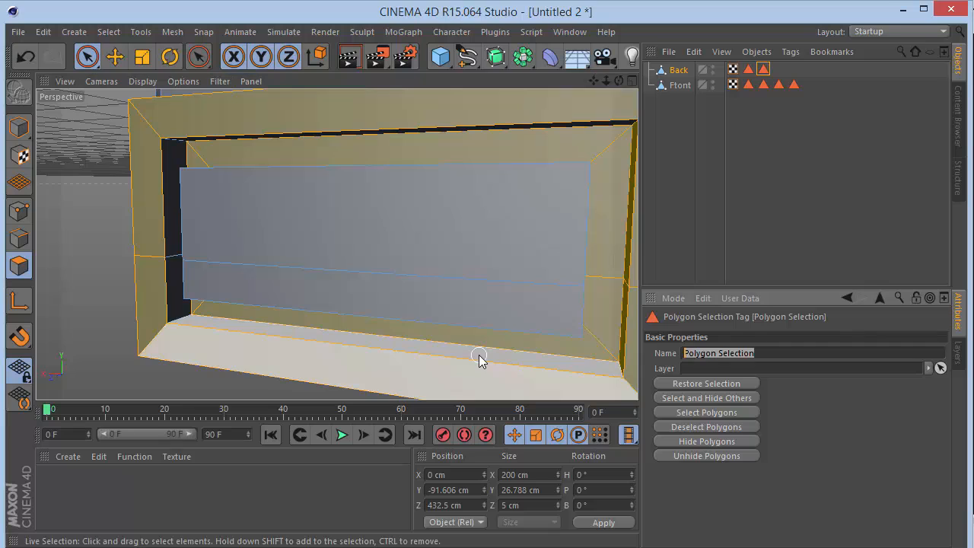
pyautogui.write('ba')
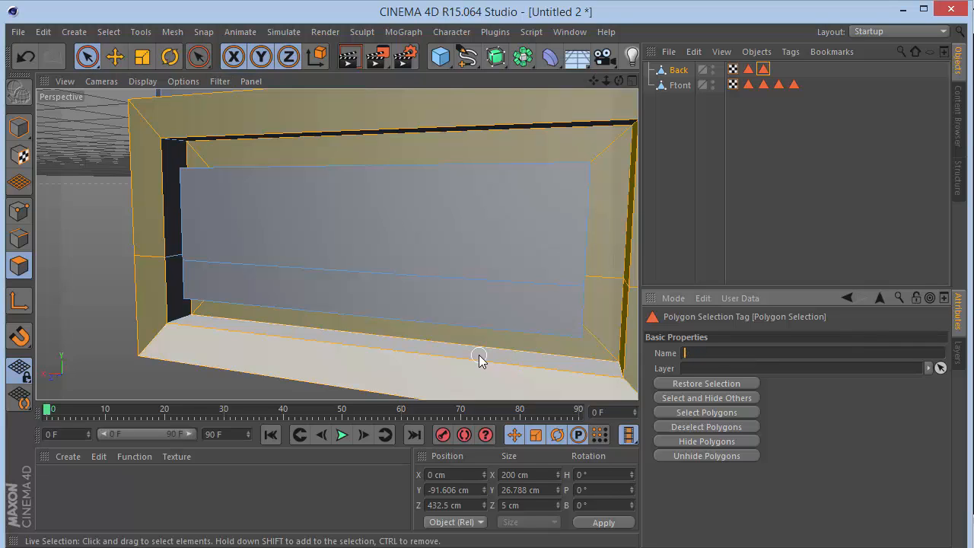
pyautogui.press('Return')
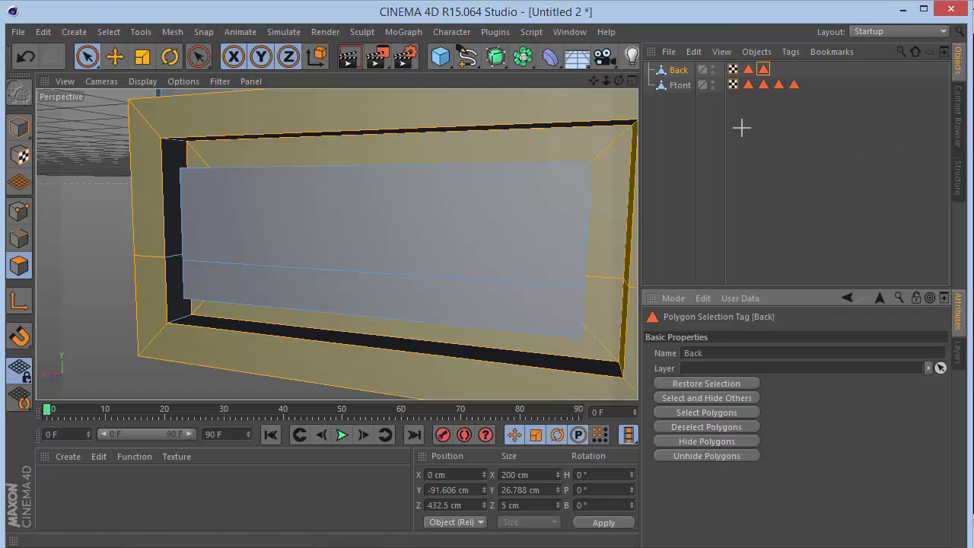
pyautogui.click(741, 127)
# Switch to model mode and add a Cylinder primitive to the scene.
pyautogui.scroll(-5, 337, 245)
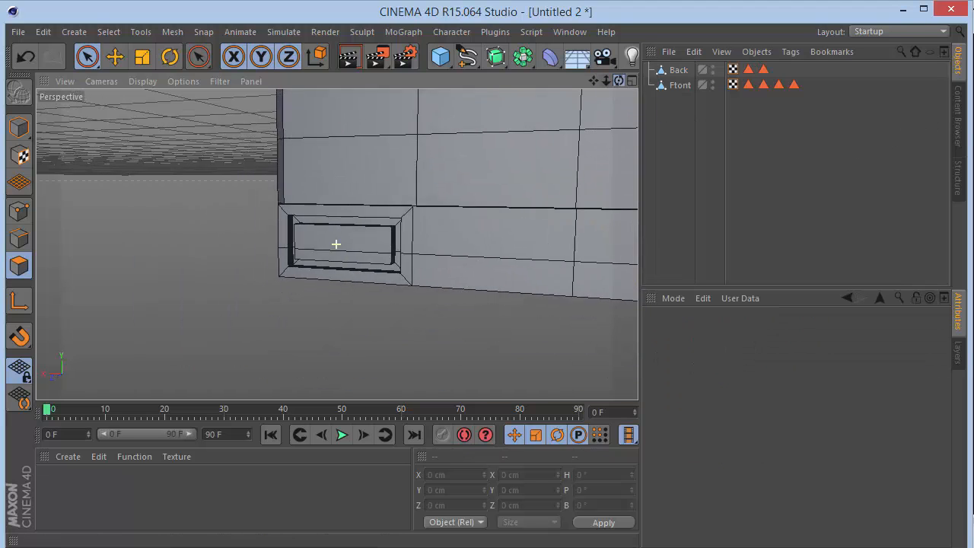
pyautogui.scroll(-5, 335, 244)
pyautogui.click(19, 127)
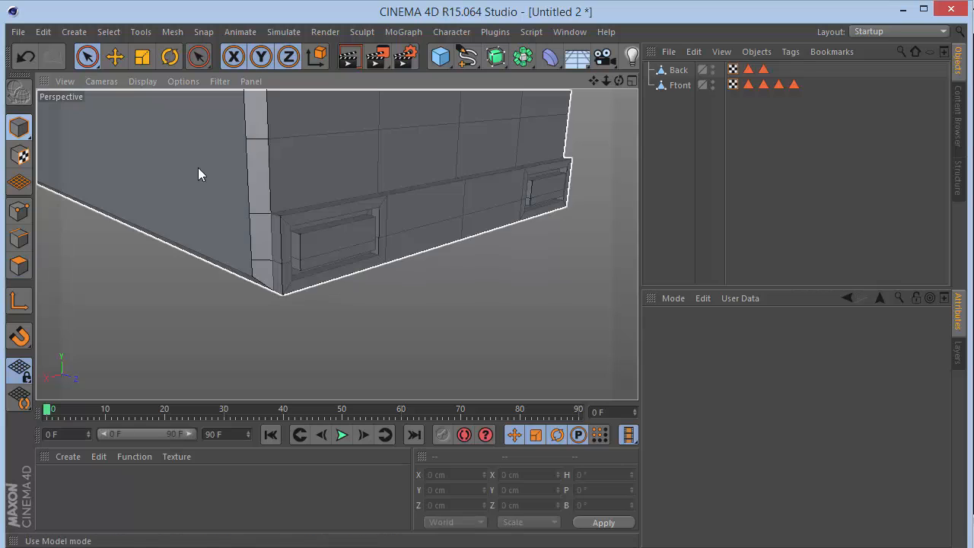
pyautogui.click(597, 108)
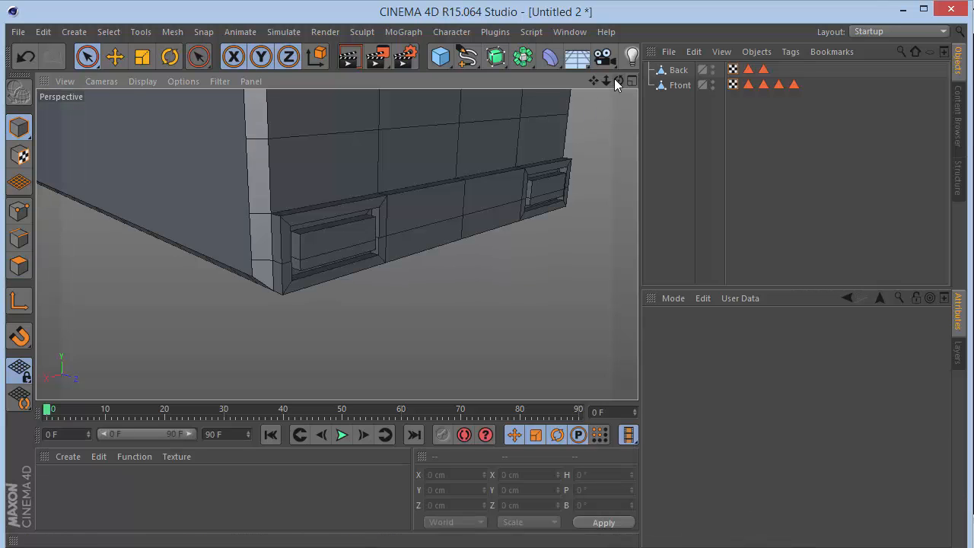
pyautogui.moveTo(606, 81); pyautogui.dragTo(337, 245)
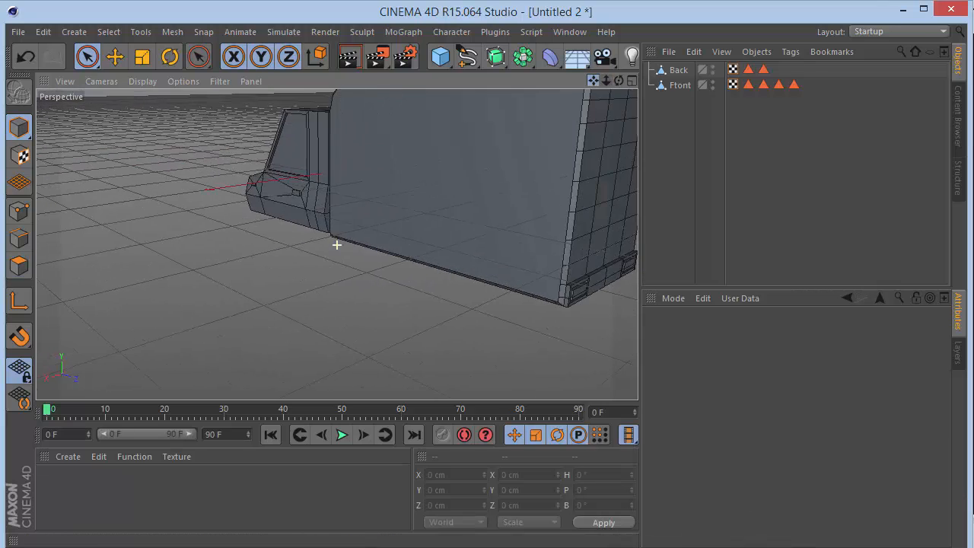
pyautogui.moveTo(619, 80); pyautogui.dragTo(384, 89)
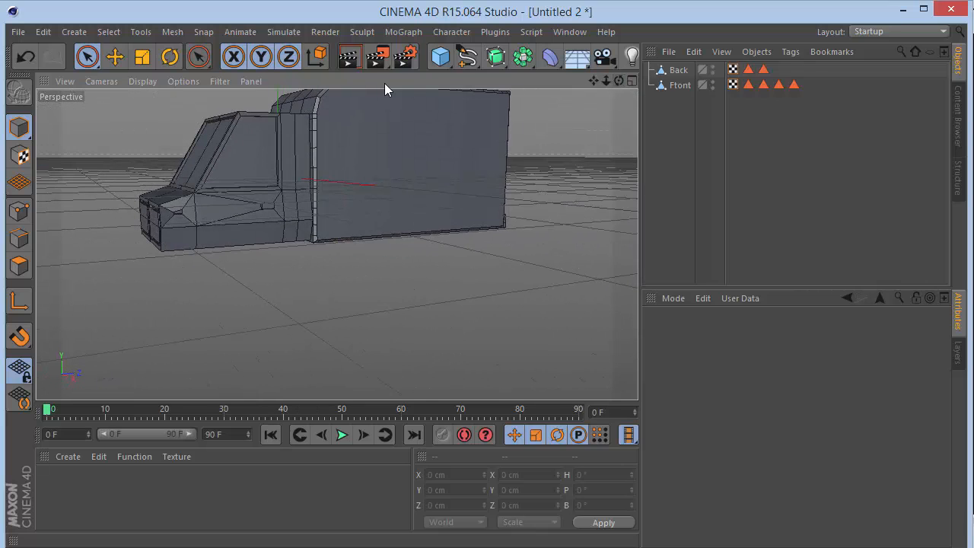
pyautogui.click(440, 56)
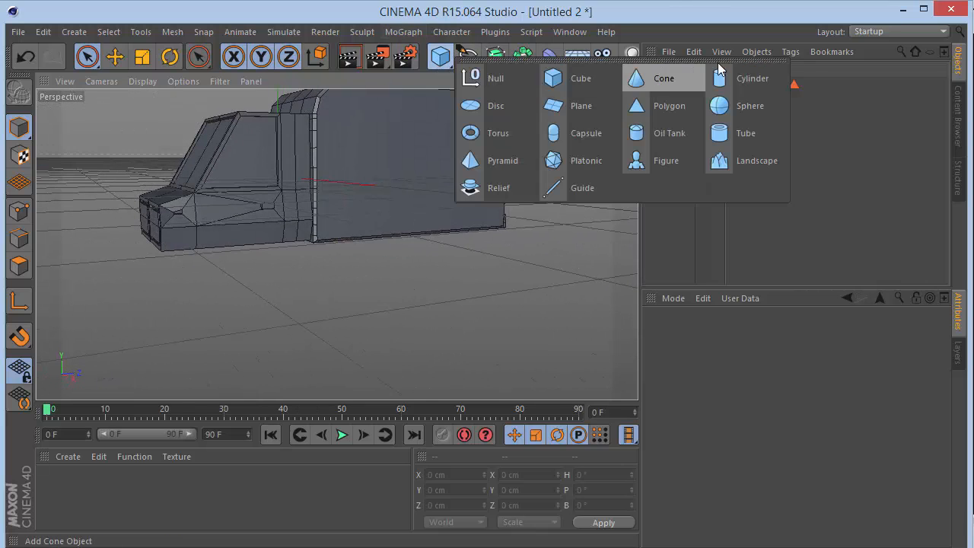
pyautogui.click(509, 152)
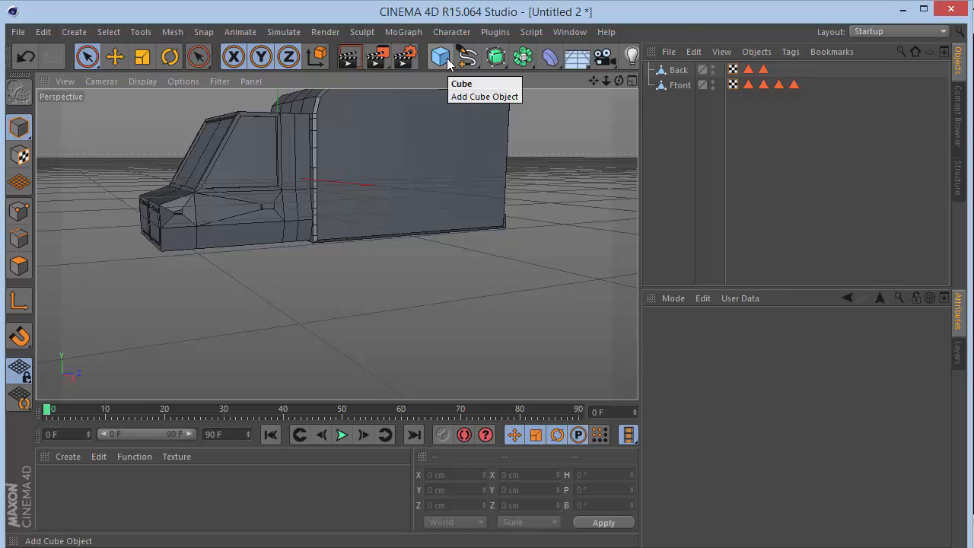
pyautogui.moveTo(448, 61); pyautogui.dragTo(725, 93)
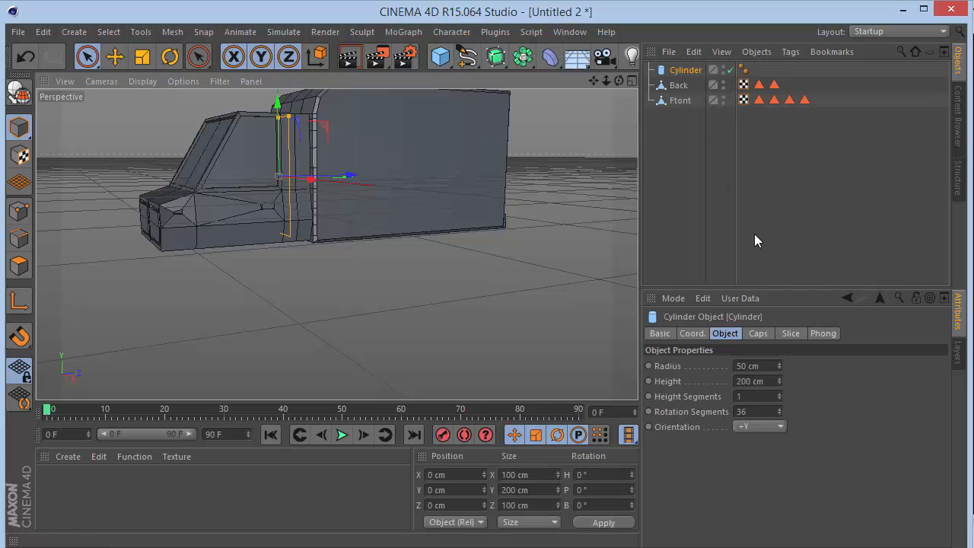
# Set the cylinder to 10 rotation segments, a height of 5 cm and a radius of 10 cm.
pyautogui.click(760, 413)
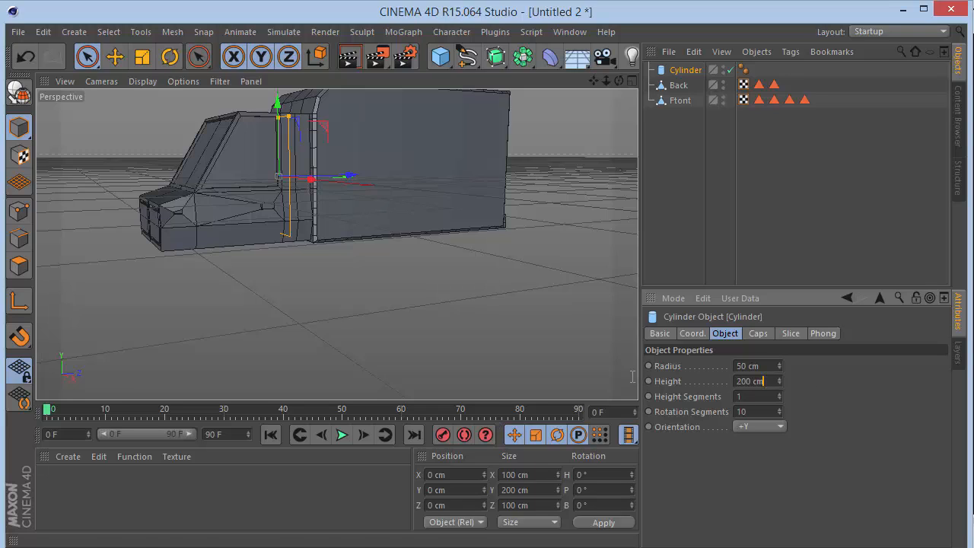
pyautogui.write('5')
pyautogui.press('Return')
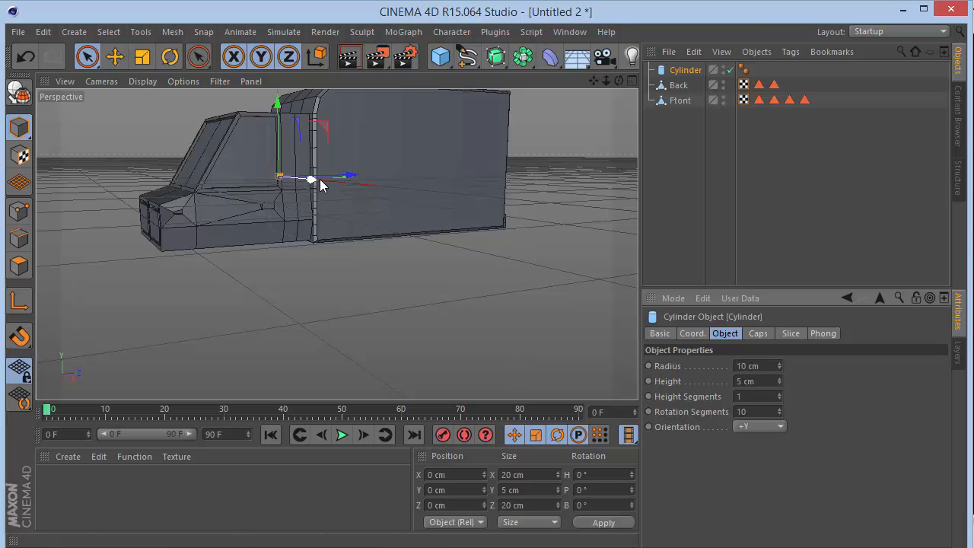
# Move the cylinder outward along the X axis to about 401 cm, clear of the truck's side.
pyautogui.moveTo(320, 184); pyautogui.dragTo(522, 233)
pyautogui.scroll(1, 431, 190)
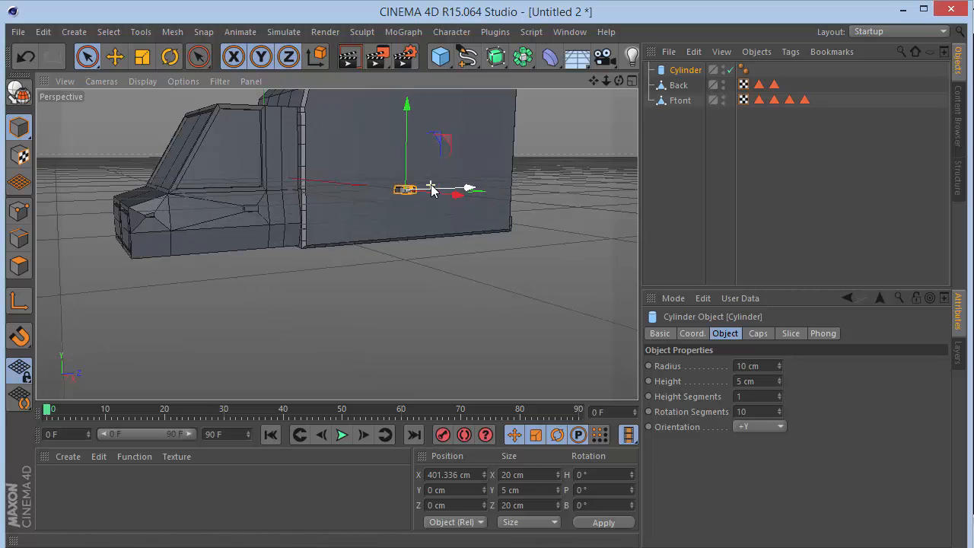
pyautogui.scroll(5, 431, 188)
# Set the cylinder's orientation to +X and its radius to 30 cm.
pyautogui.click(755, 429)
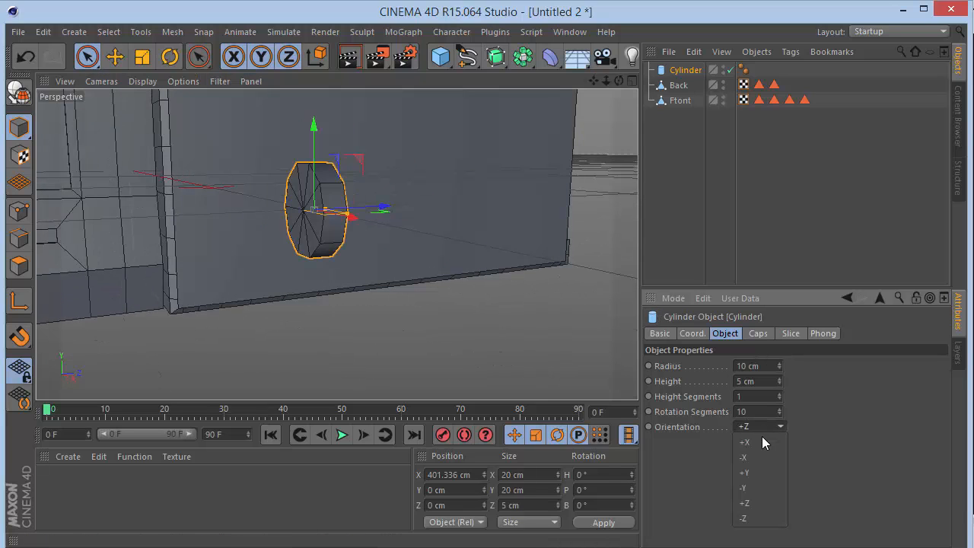
pyautogui.click(762, 443)
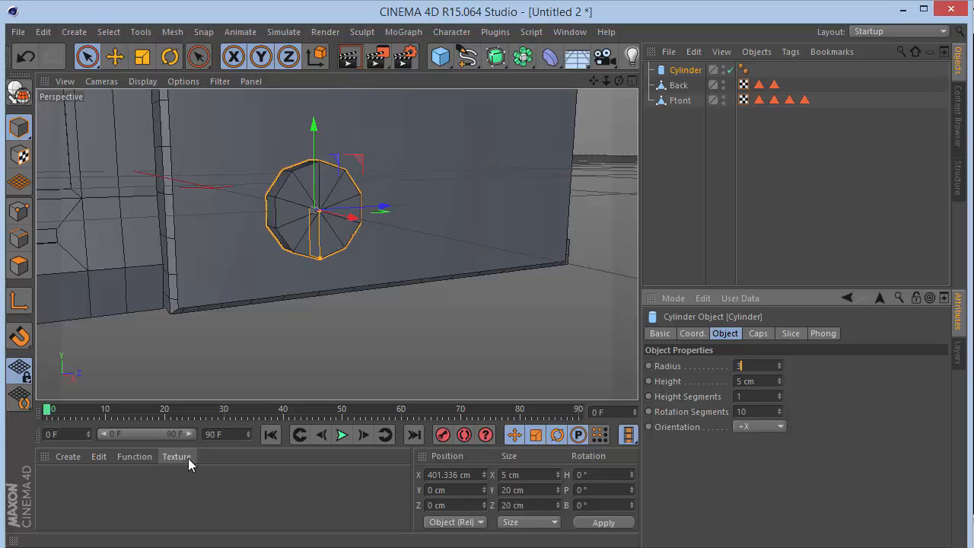
pyautogui.write('30')
pyautogui.press('Return')
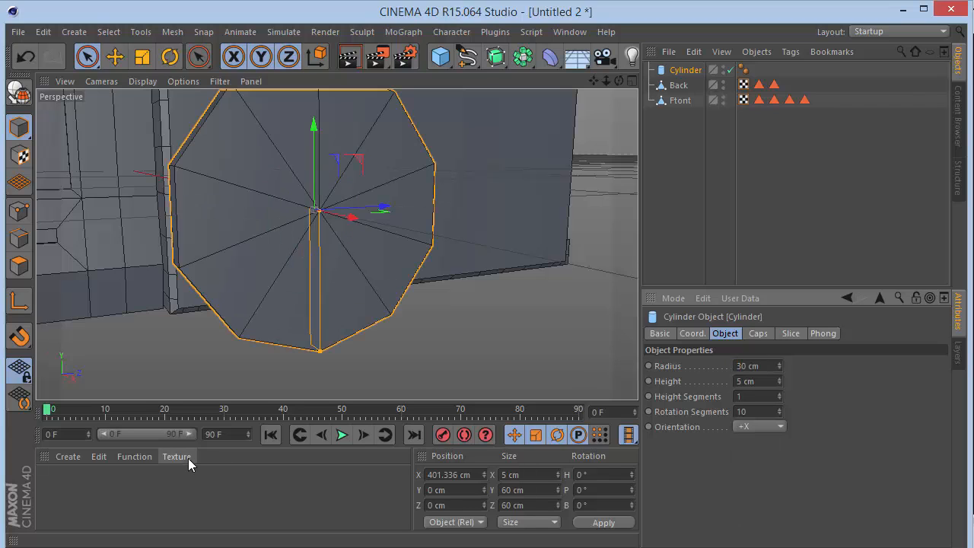
# Convert the cylinder to an editable polygon object.
pyautogui.scroll(-5, 337, 244)
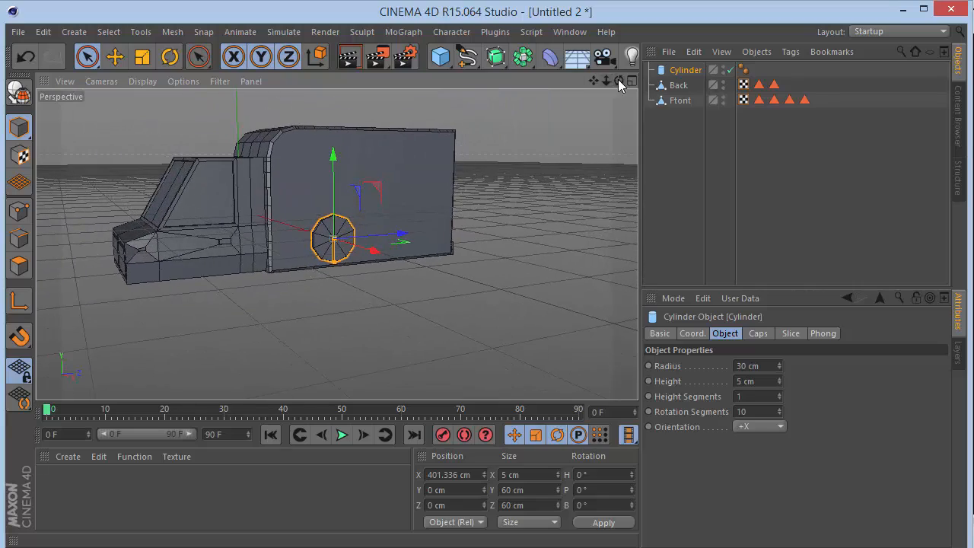
pyautogui.moveTo(618, 83); pyautogui.dragTo(619, 85)
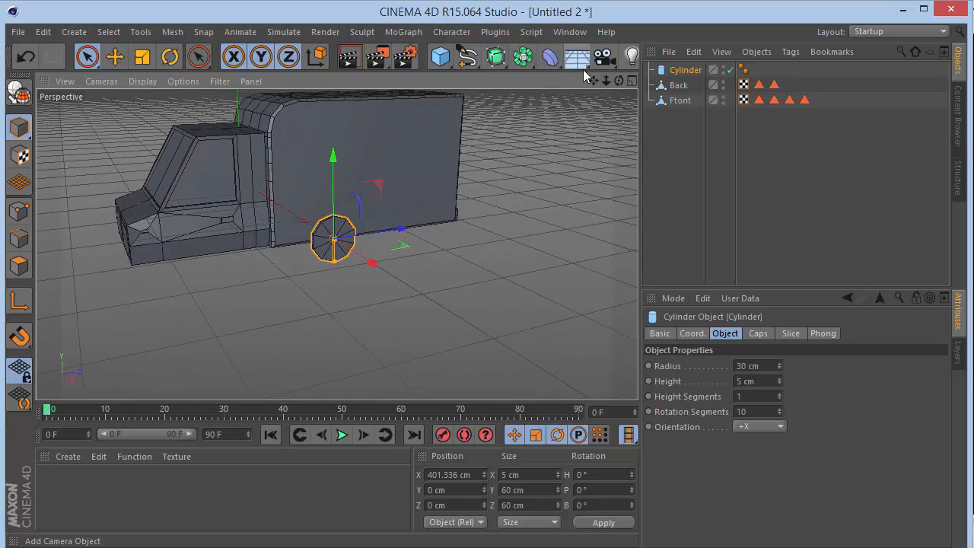
pyautogui.scroll(2, 314, 232)
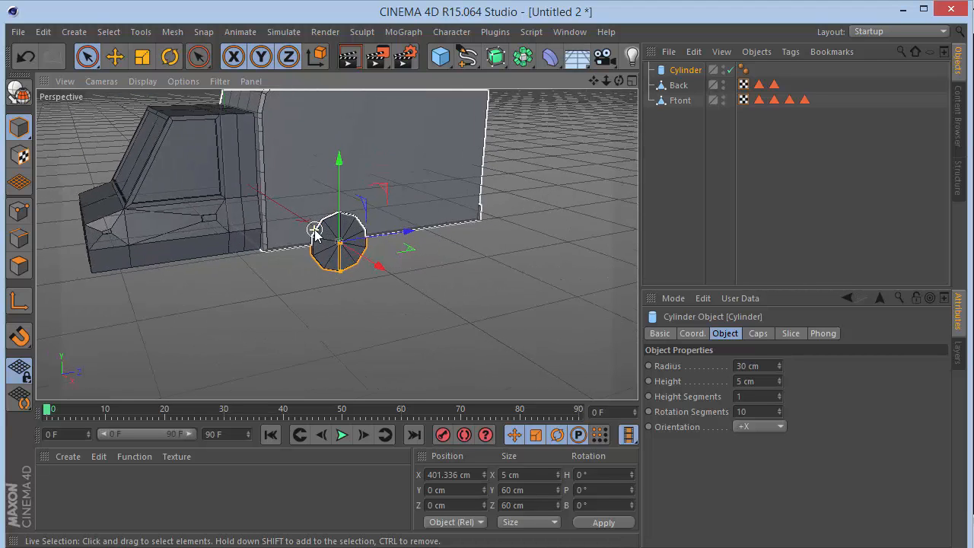
pyautogui.scroll(2, 314, 232)
pyautogui.click(18, 92)
pyautogui.scroll(2, 356, 261)
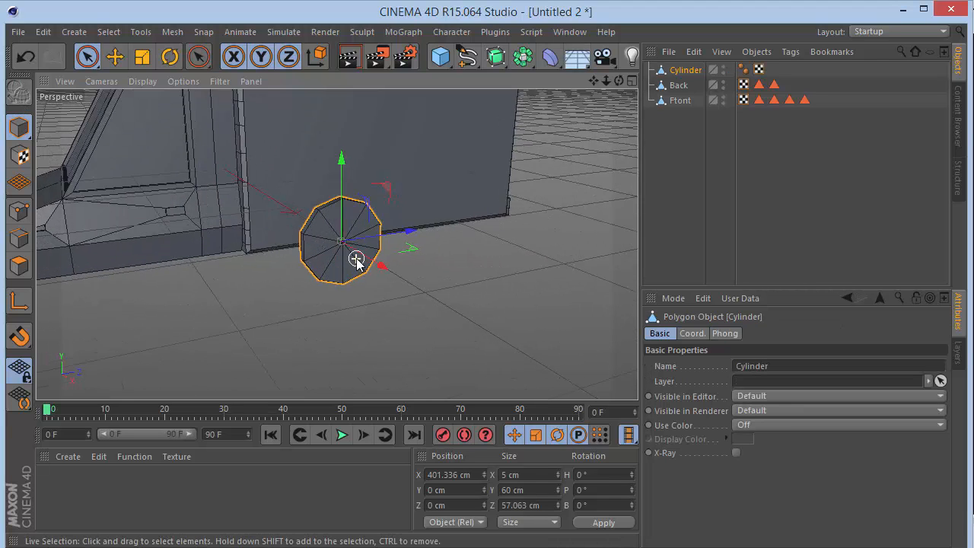
# Switch to polygon mode and select all the cap polygons on both sides of the cylinder.
pyautogui.scroll(2, 356, 260)
pyautogui.moveTo(620, 81)
pyautogui.mouseDown()
pyautogui.moveTo(312, 250)
pyautogui.moveTo(351, 238)
pyautogui.mouseUp()
pyautogui.click(19, 264)
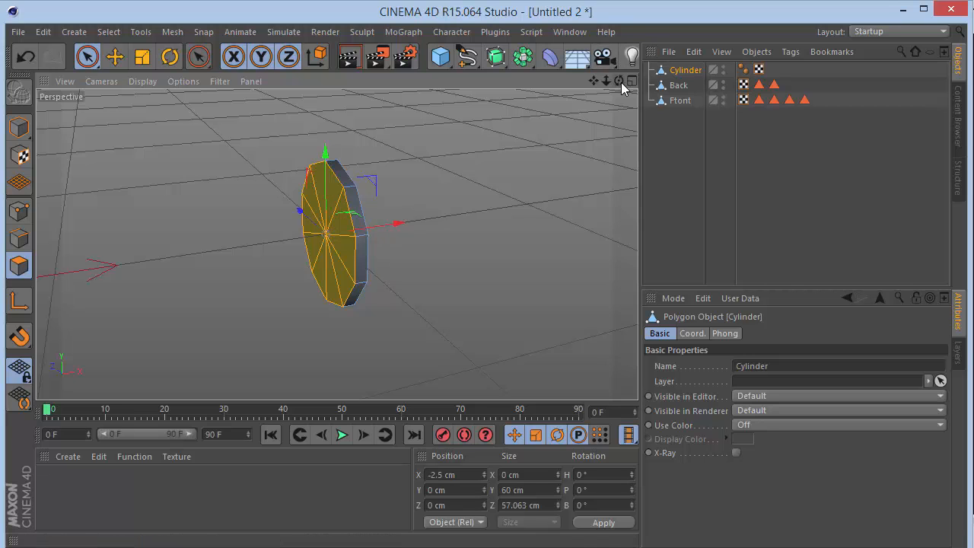
pyautogui.moveTo(619, 81); pyautogui.dragTo(508, 162)
pyautogui.moveTo(366, 228); pyautogui.dragTo(363, 225)
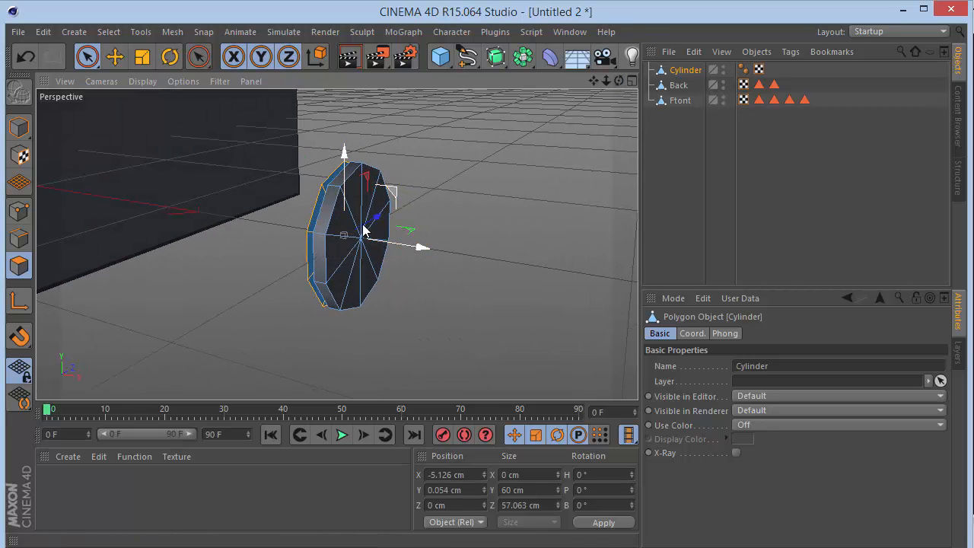
pyautogui.hotkey('ctrl', 'z')
pyautogui.moveTo(351, 279); pyautogui.dragTo(352, 233)
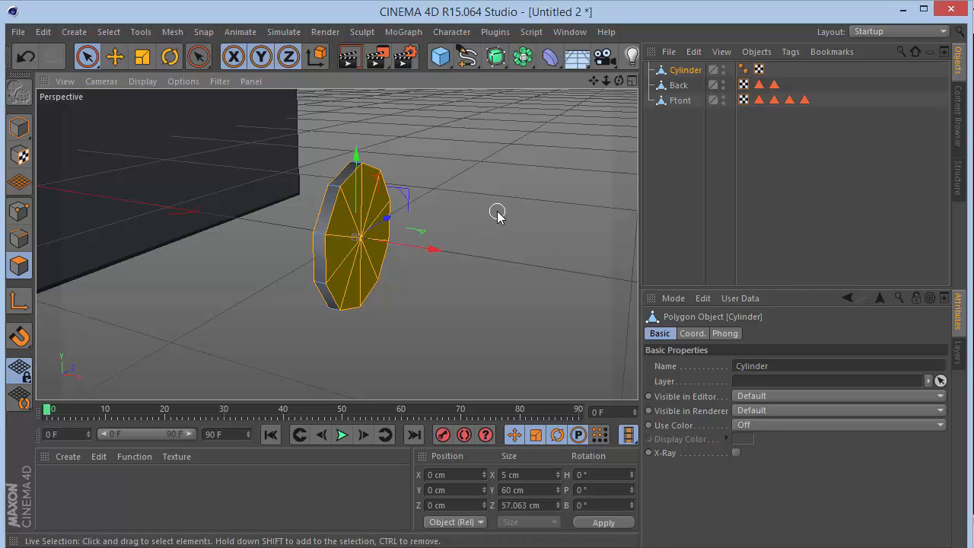
# Bevel both selected caps with an offset of 10 cm and an extrusion of 10 cm.
pyautogui.press('m')
pyautogui.press('s')
pyautogui.moveTo(460, 278); pyautogui.dragTo(518, 278)
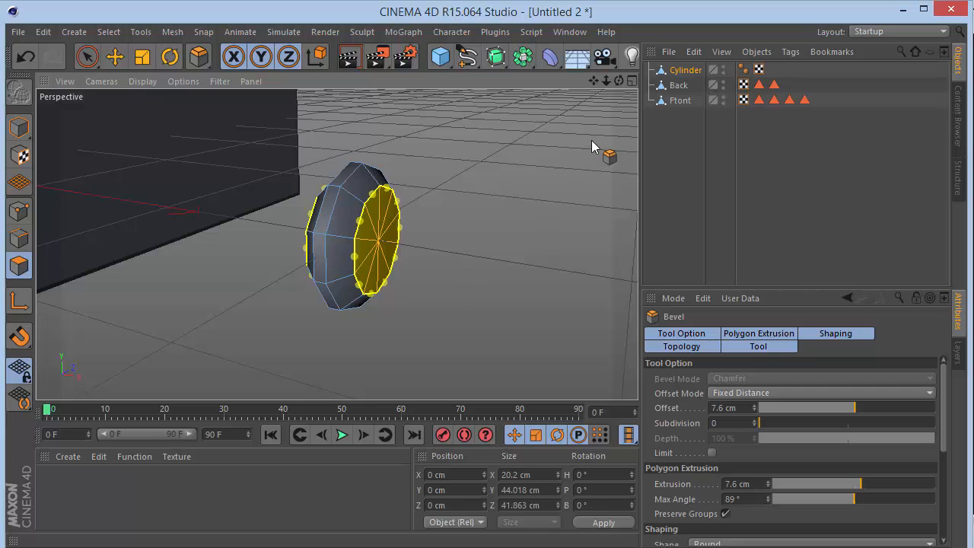
pyautogui.click(736, 409)
pyautogui.write('10')
pyautogui.press('Return')
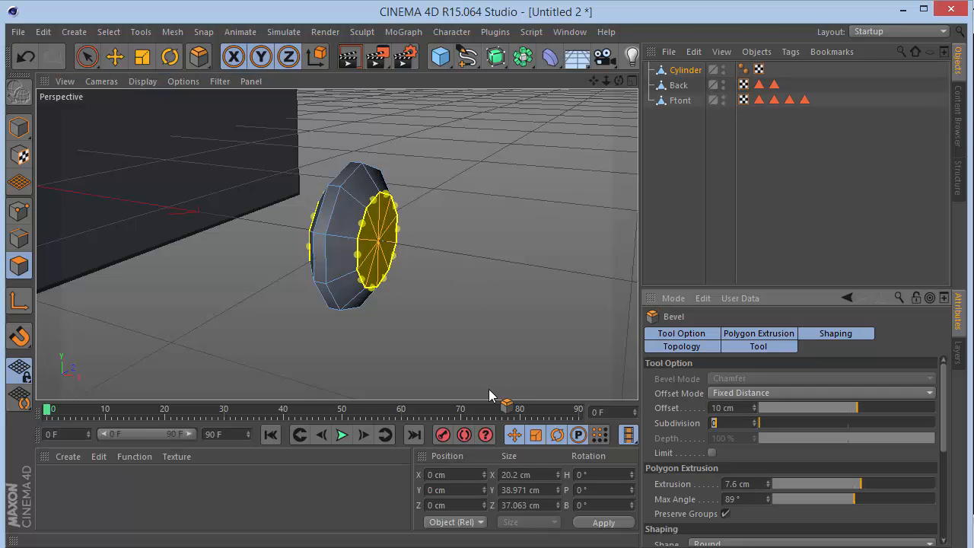
pyautogui.write('10')
pyautogui.press('Return')
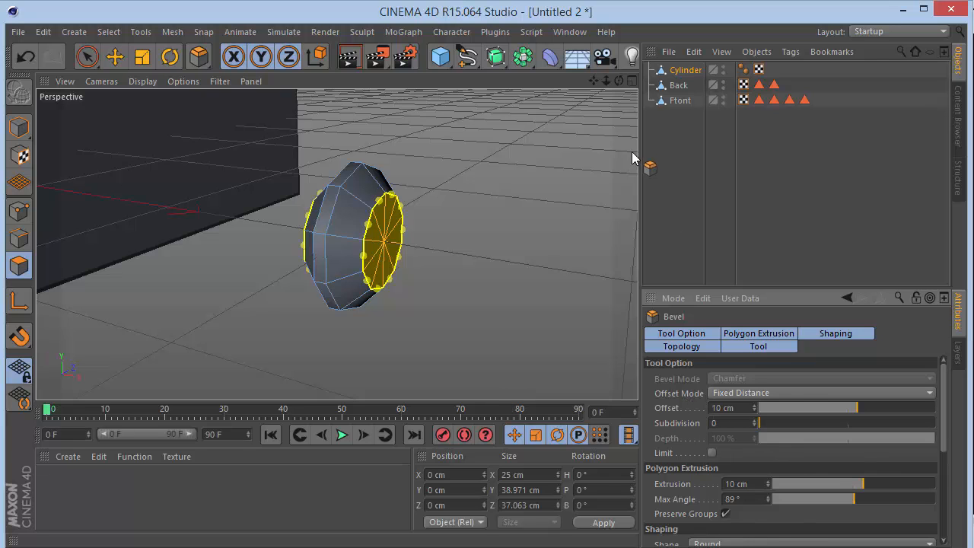
# Inset the selected cap polygons by 3 cm with Extrude Inner.
pyautogui.moveTo(619, 80)
pyautogui.mouseDown()
pyautogui.moveTo(657, 79)
pyautogui.moveTo(557, 67)
pyautogui.moveTo(620, 83)
pyautogui.mouseUp()
pyautogui.press('i')
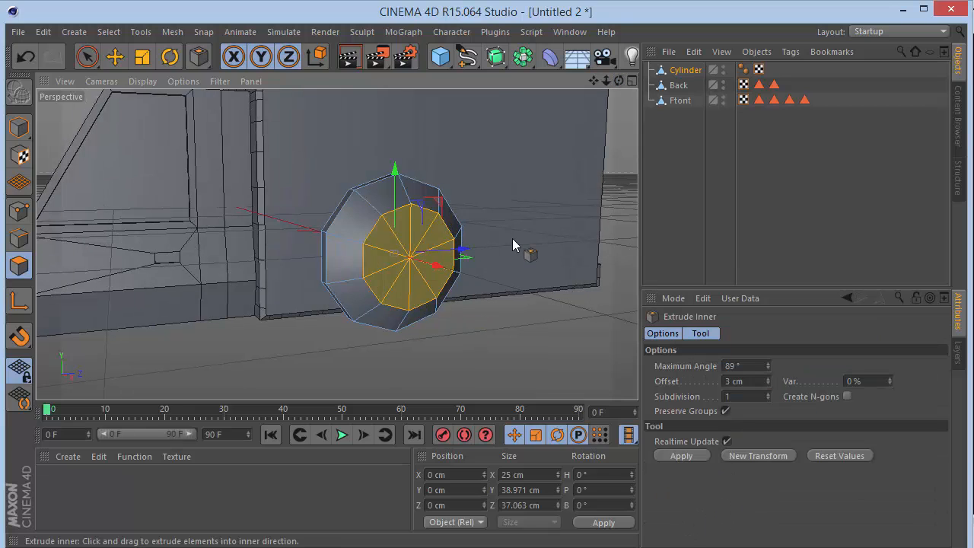
pyautogui.moveTo(752, 383); pyautogui.dragTo(444, 396)
pyautogui.press('Return')
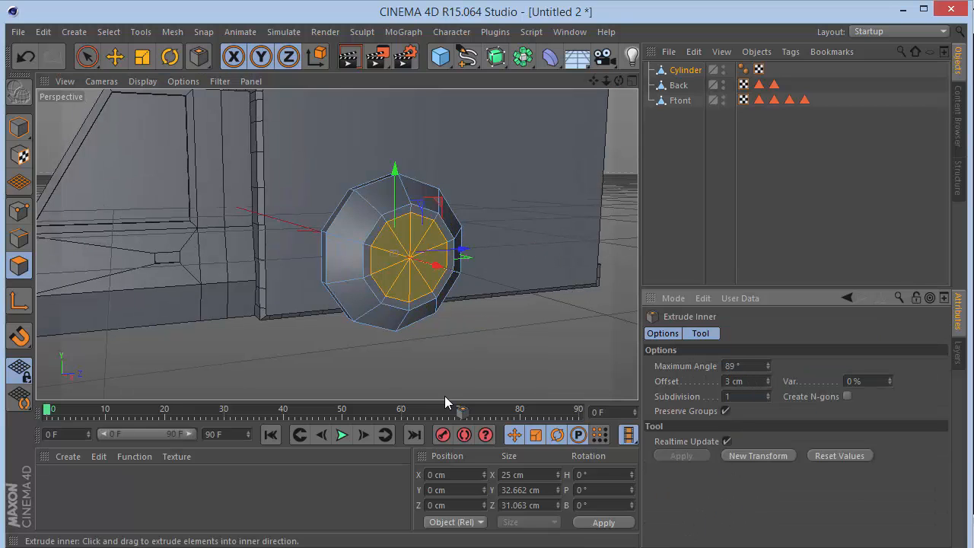
# Recess the inset cap polygons into the wheel with an Extrude offset of -3 cm.
pyautogui.write('d')
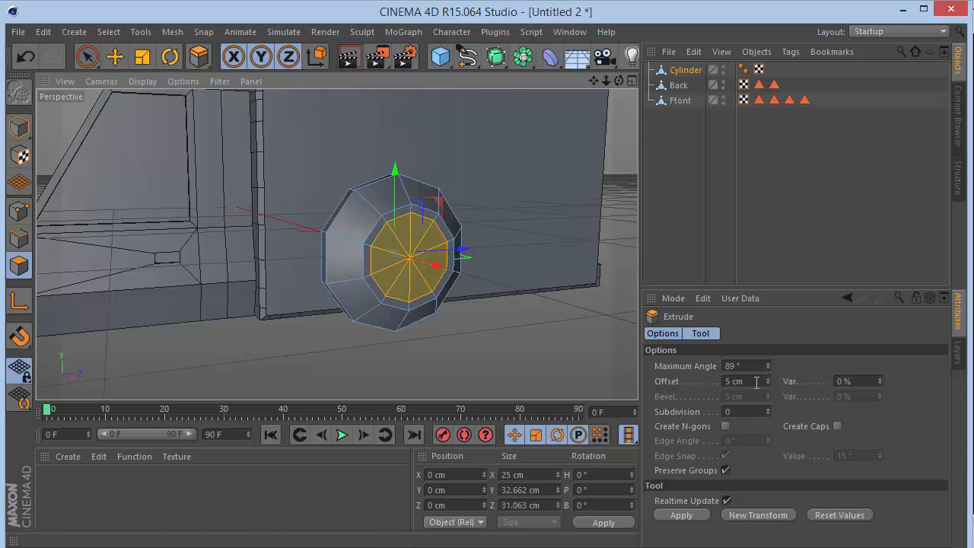
pyautogui.write('3')
pyautogui.press('Return')
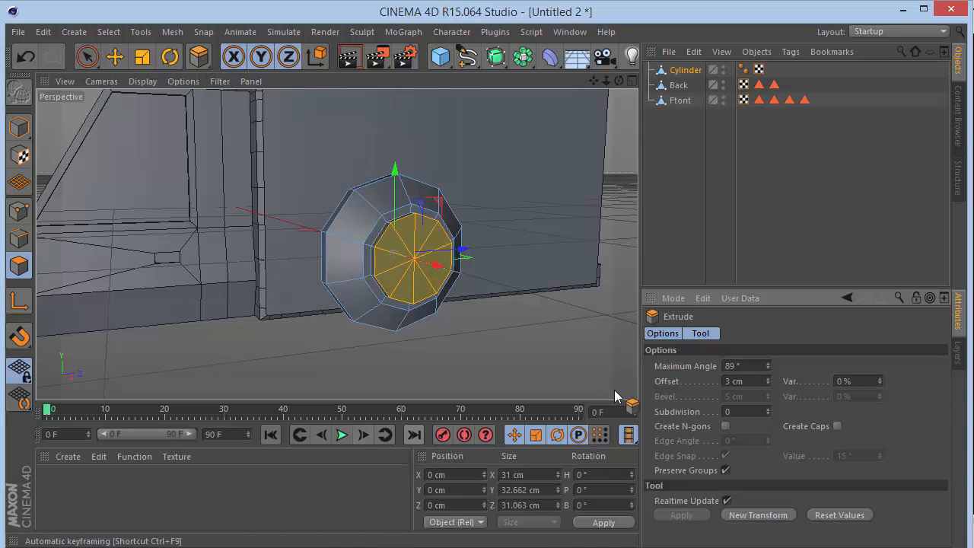
pyautogui.click(726, 380)
pyautogui.write('-')
pyautogui.press('Return')
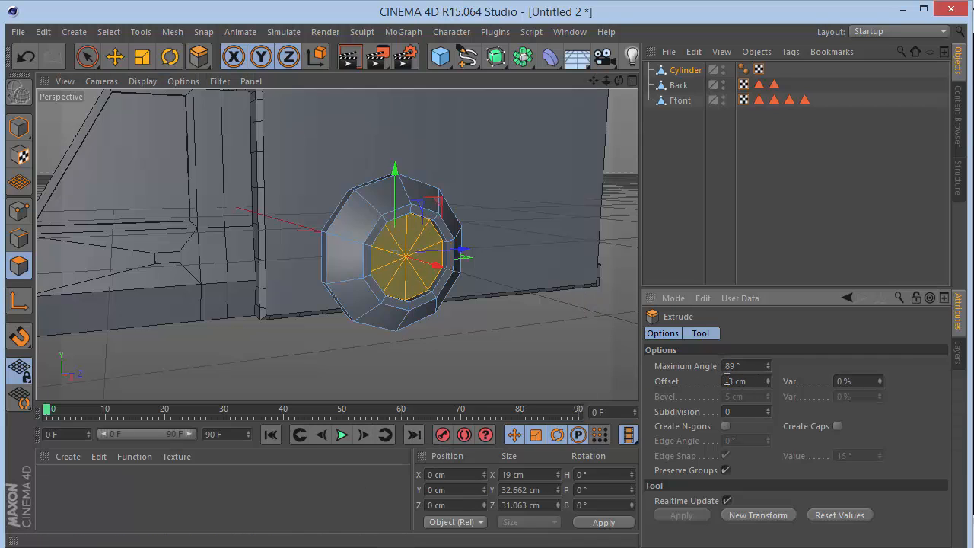
# Inset the recessed polygons by 2 cm with Extrude Inner and extrude them outward by 4 cm.
pyautogui.press('i')
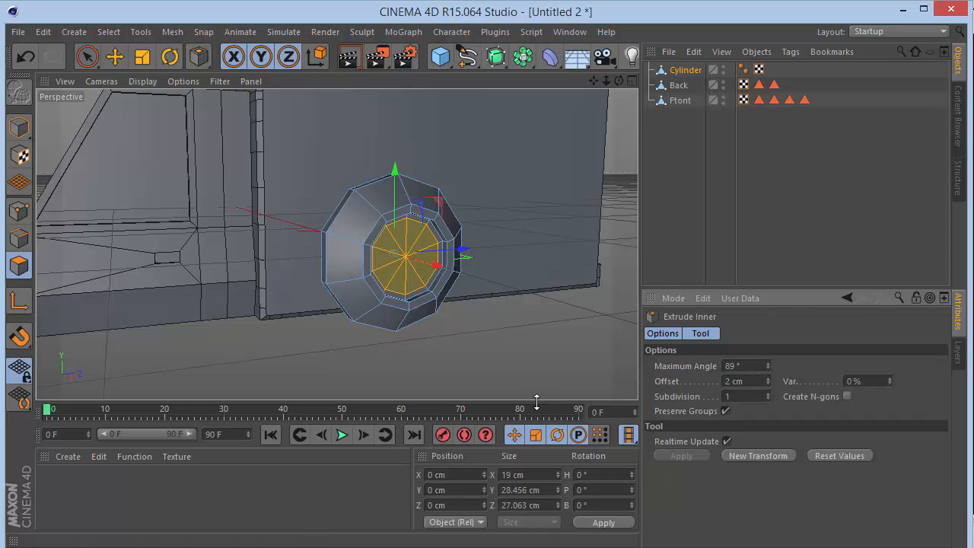
pyautogui.press('d')
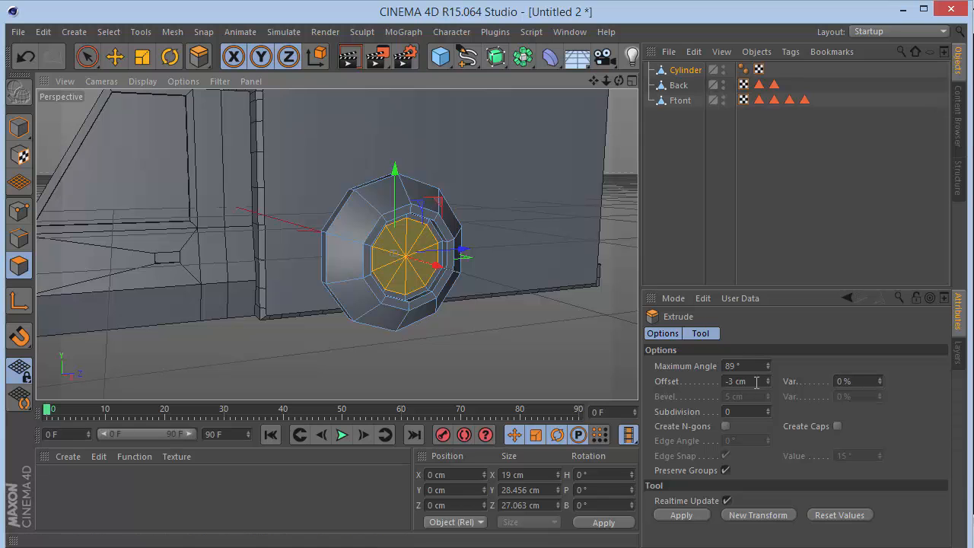
pyautogui.write('4')
pyautogui.press('Return')
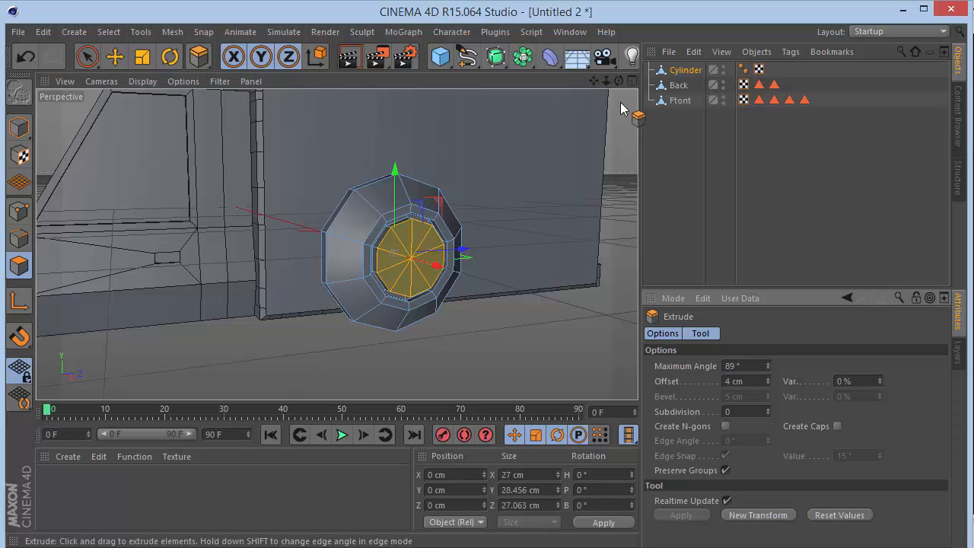
# Use Loop Selection to add the side walls of the raised hubs to the selected hub faces.
pyautogui.moveTo(619, 81); pyautogui.dragTo(556, 85)
pyautogui.moveTo(336, 244); pyautogui.dragTo(618, 81)
pyautogui.press('m')
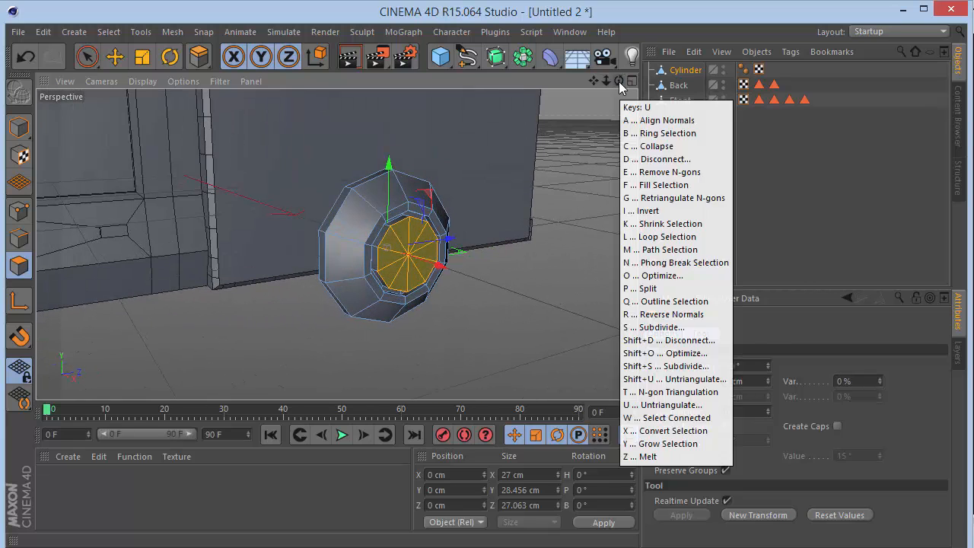
pyautogui.press('l')
pyautogui.scroll(4, 411, 232)
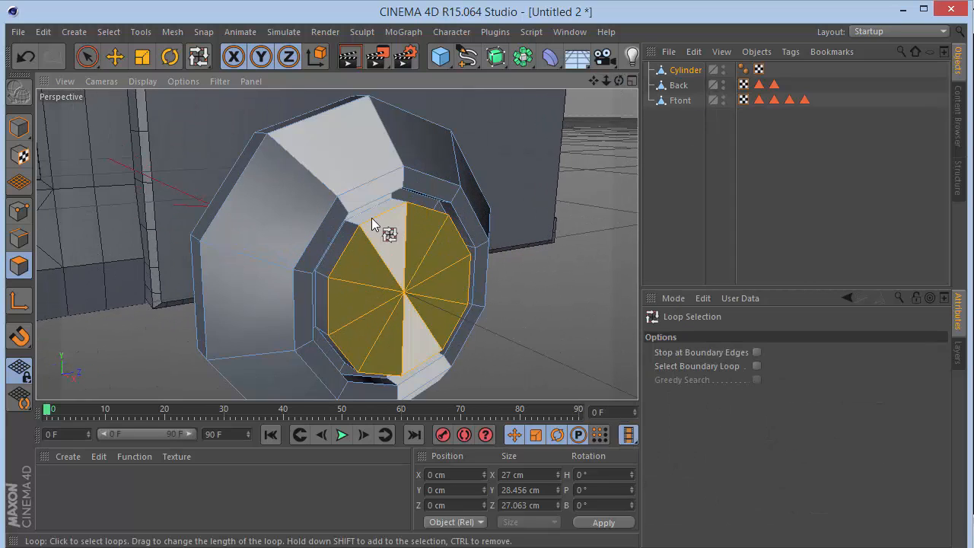
pyautogui.moveTo(619, 81); pyautogui.dragTo(335, 243)
pyautogui.keyDown('shift'); pyautogui.click(186, 248); pyautogui.keyUp('shift')
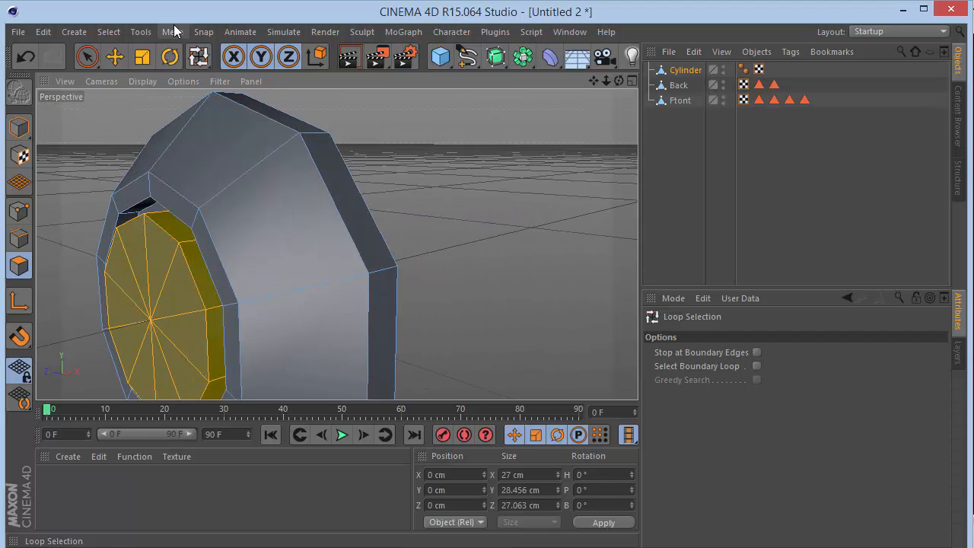
# Store the selected hub polygons in a selection tag named Inner Wheel.
pyautogui.click(122, 36)
pyautogui.click(152, 417)
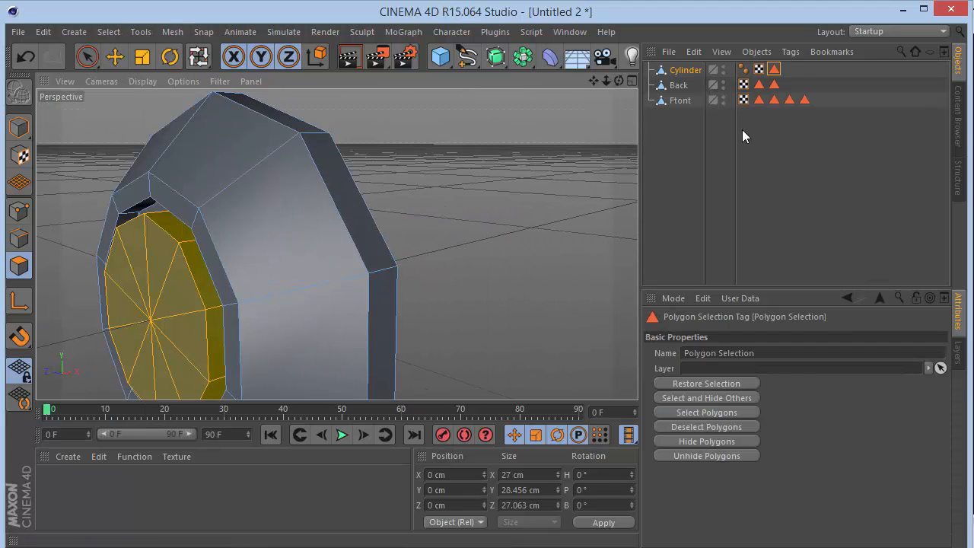
pyautogui.click(762, 355)
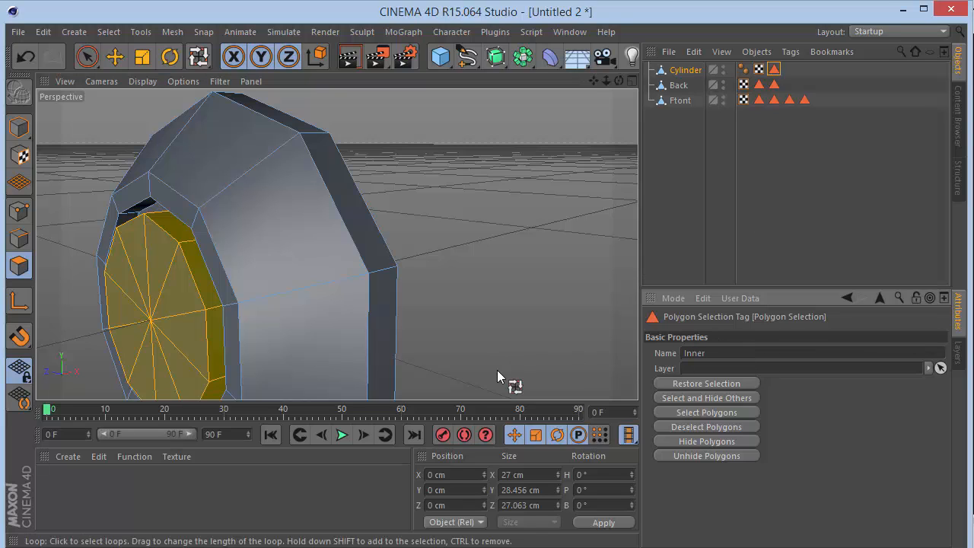
pyautogui.press('Return')
# Switch to model mode and, in the Right view, lower the wheel to about Y -105.5 cm at the truck's underside.
pyautogui.moveTo(607, 81); pyautogui.dragTo(593, 85)
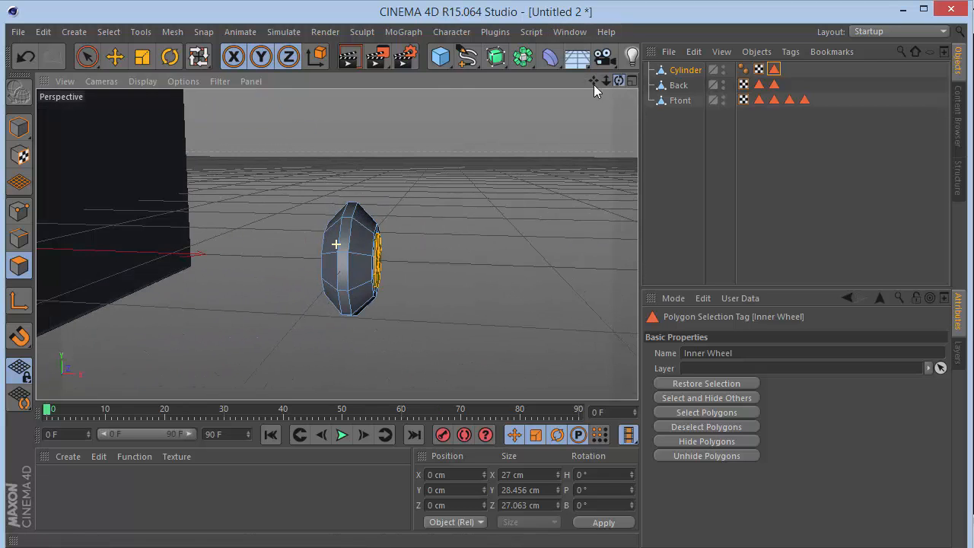
pyautogui.click(91, 64)
pyautogui.click(21, 127)
pyautogui.moveTo(618, 81)
pyautogui.mouseDown()
pyautogui.moveTo(603, 81)
pyautogui.moveTo(619, 80)
pyautogui.mouseUp()
pyautogui.press('F2')
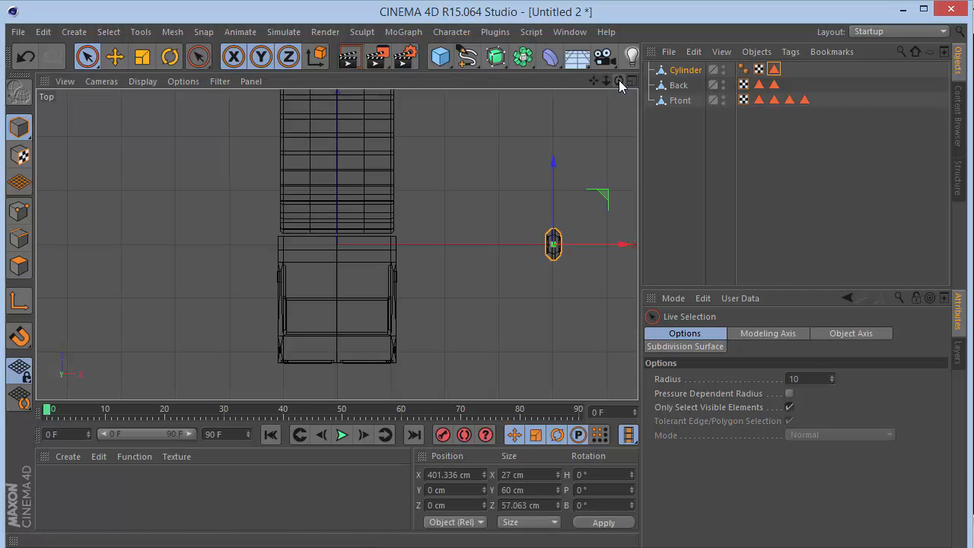
pyautogui.press('F3')
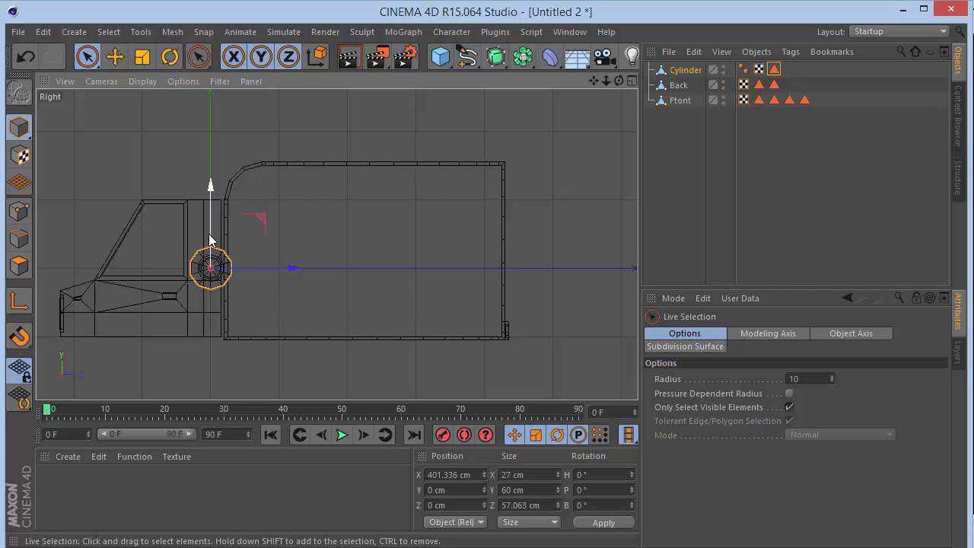
pyautogui.moveTo(210, 240); pyautogui.dragTo(223, 305)
pyautogui.moveTo(593, 80); pyautogui.dragTo(592, 83)
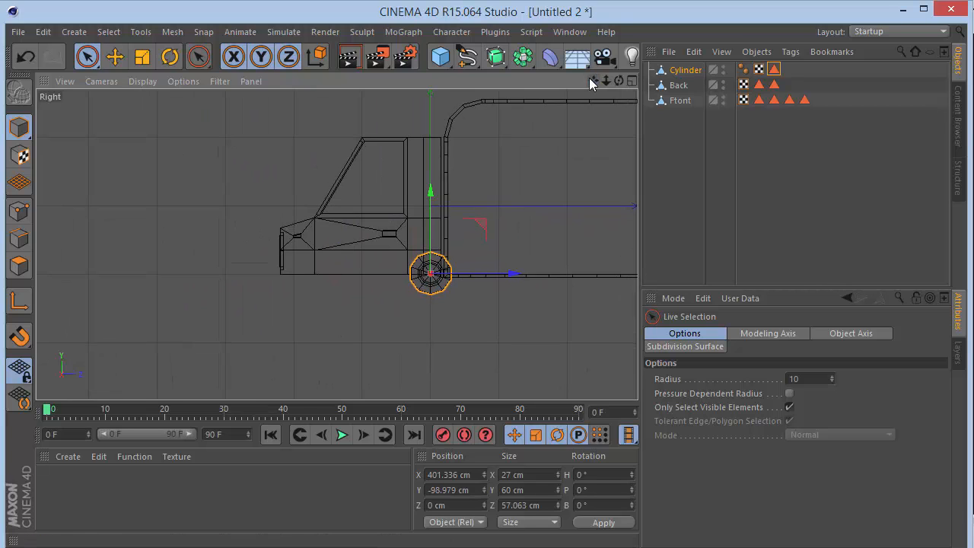
pyautogui.scroll(3, 439, 317)
pyautogui.moveTo(430, 237); pyautogui.dragTo(431, 244)
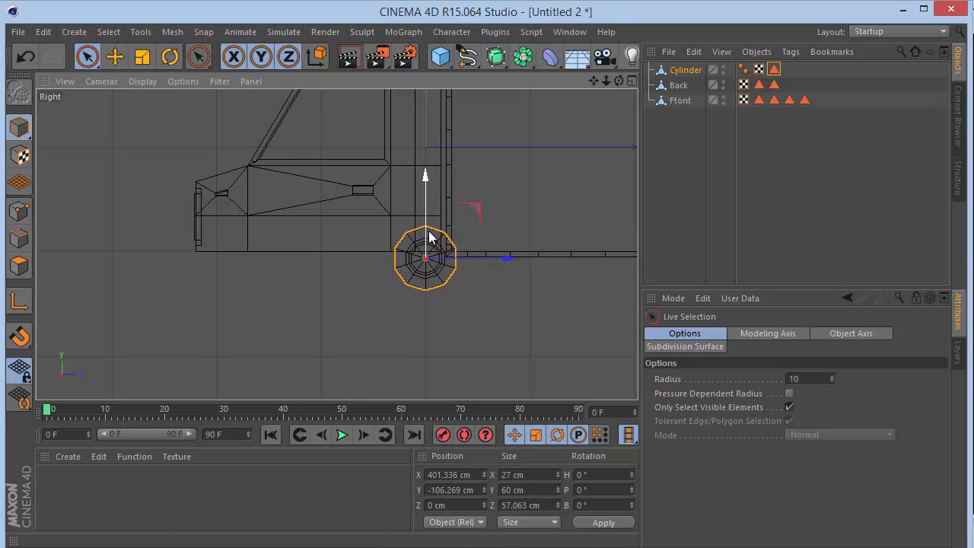
# Move the wheel forward to about Z -140 cm and inward to about X 116 cm, against the cab's side.
pyautogui.moveTo(507, 258); pyautogui.dragTo(360, 262)
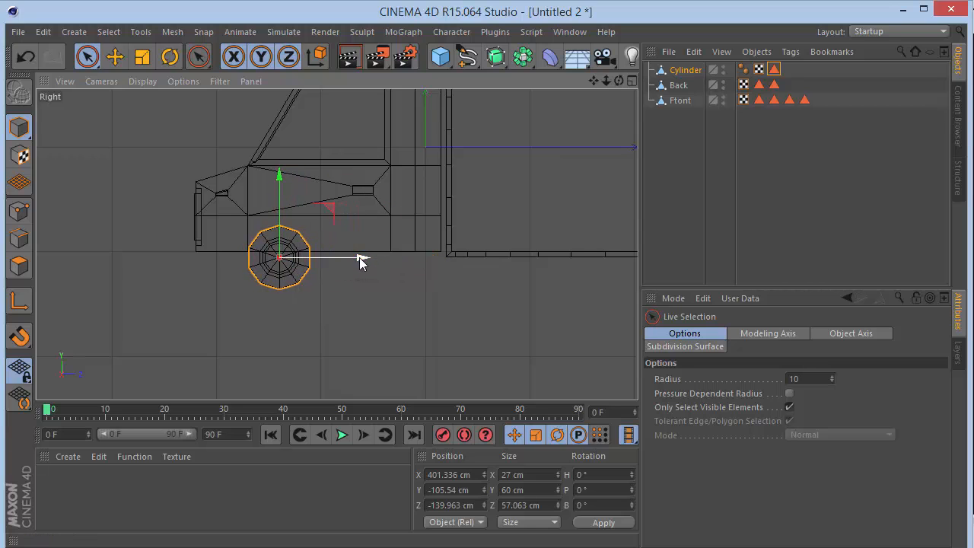
pyautogui.press('F2')
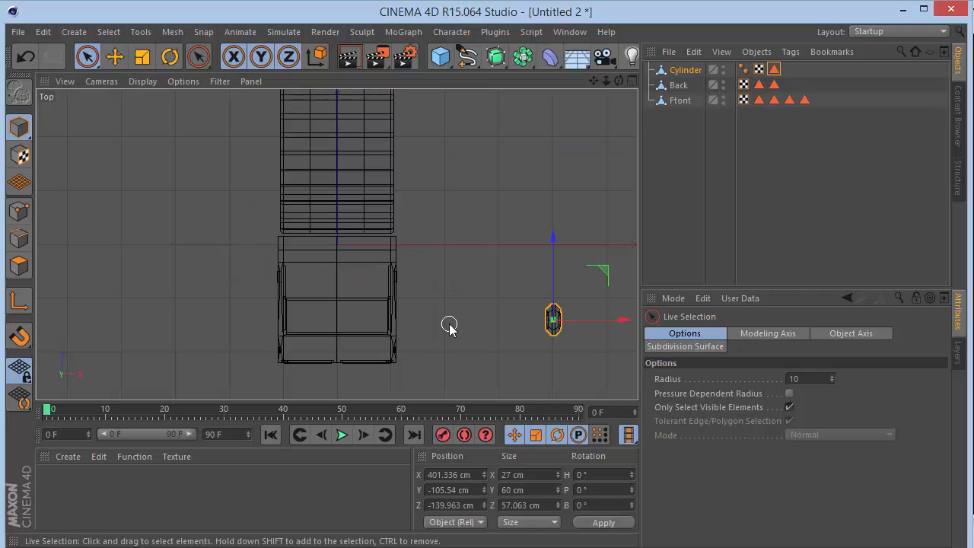
pyautogui.moveTo(589, 320); pyautogui.dragTo(446, 338)
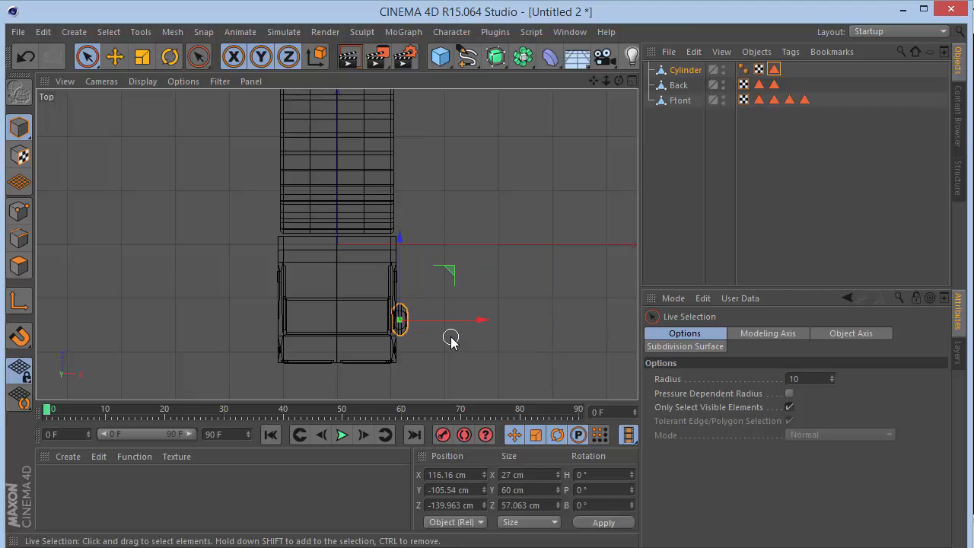
# In the Perspective view, move the wheel inward to about X 105.7 cm so it sits partly inside the cab's side.
pyautogui.press('F1')
pyautogui.scroll(5, 230, 275)
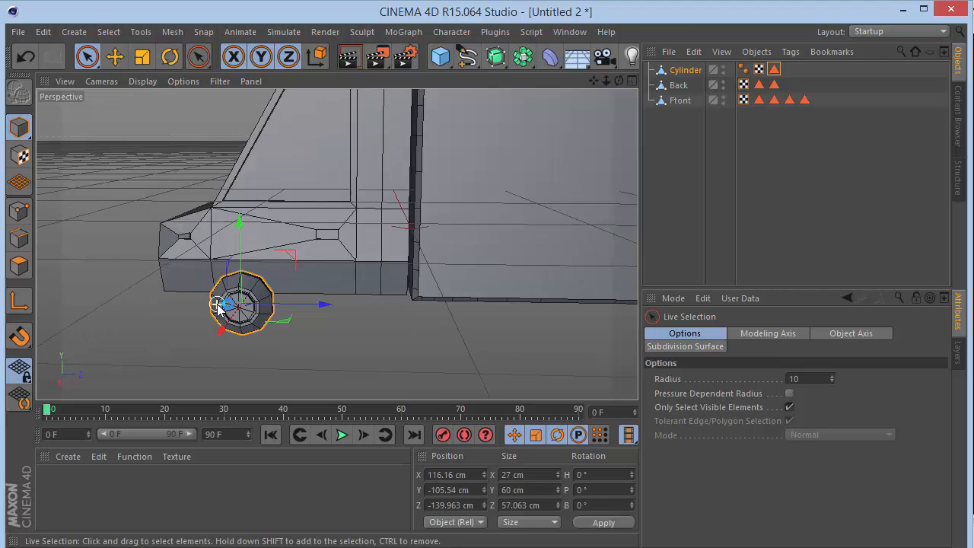
pyautogui.keyDown('alt'); pyautogui.moveTo(336, 243); pyautogui.dragTo(337, 240); pyautogui.keyUp('alt')
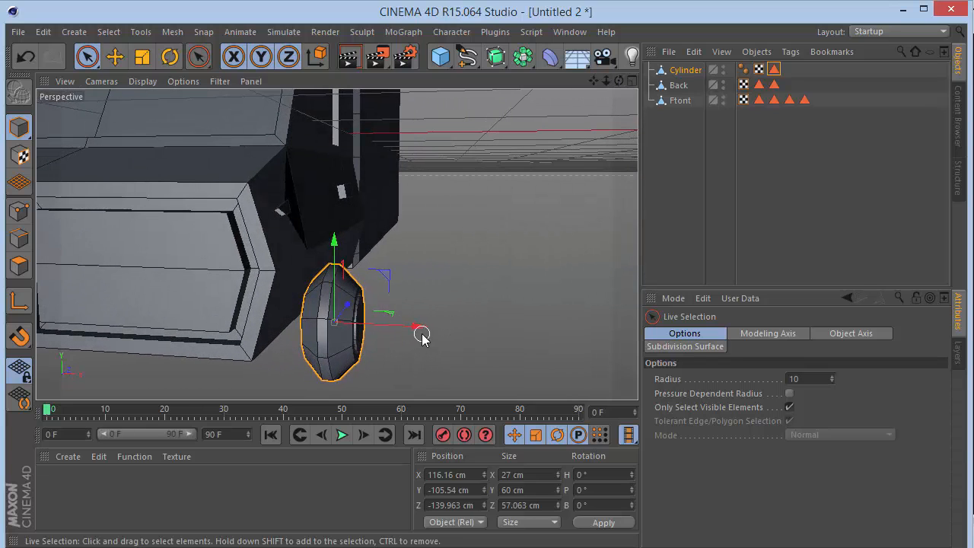
pyautogui.moveTo(423, 337); pyautogui.dragTo(394, 337)
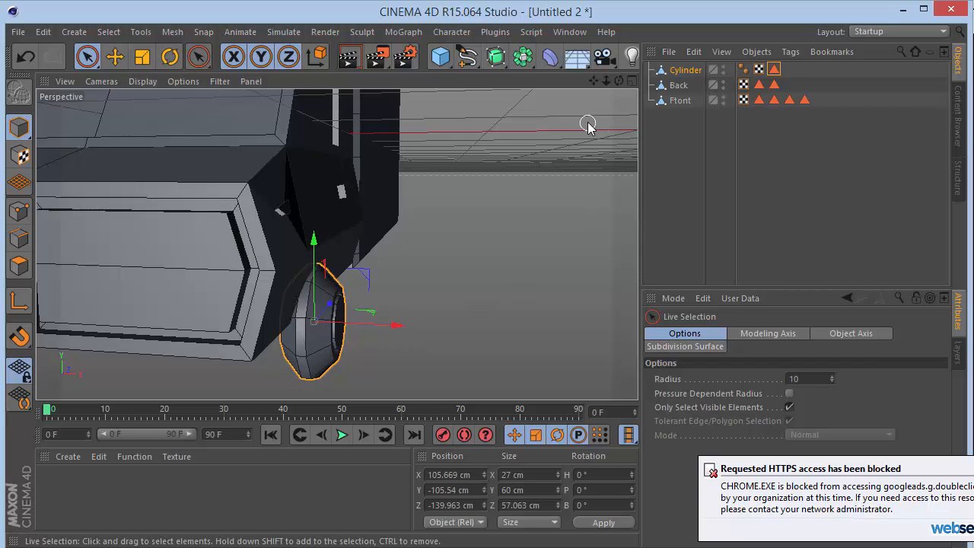
# Add a Symmetry object and nest the wheel Cylinder inside it to mirror the wheel across the ZY plane.
pyautogui.moveTo(615, 84); pyautogui.dragTo(612, 89)
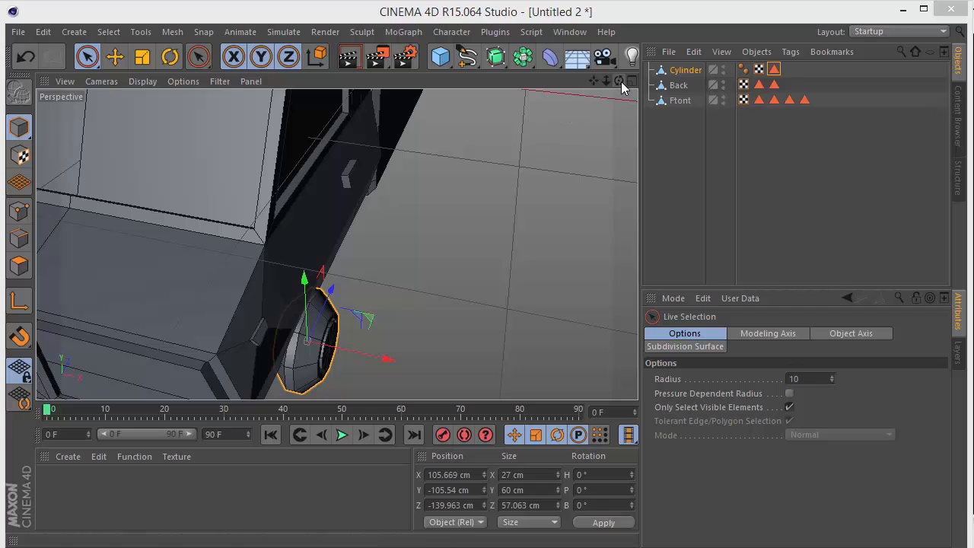
pyautogui.moveTo(607, 81); pyautogui.dragTo(610, 88)
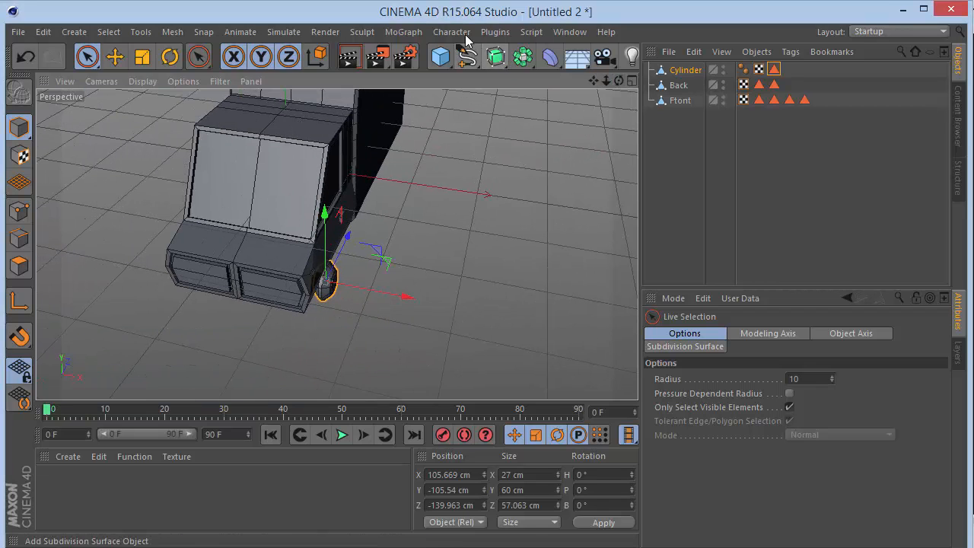
pyautogui.click(524, 56)
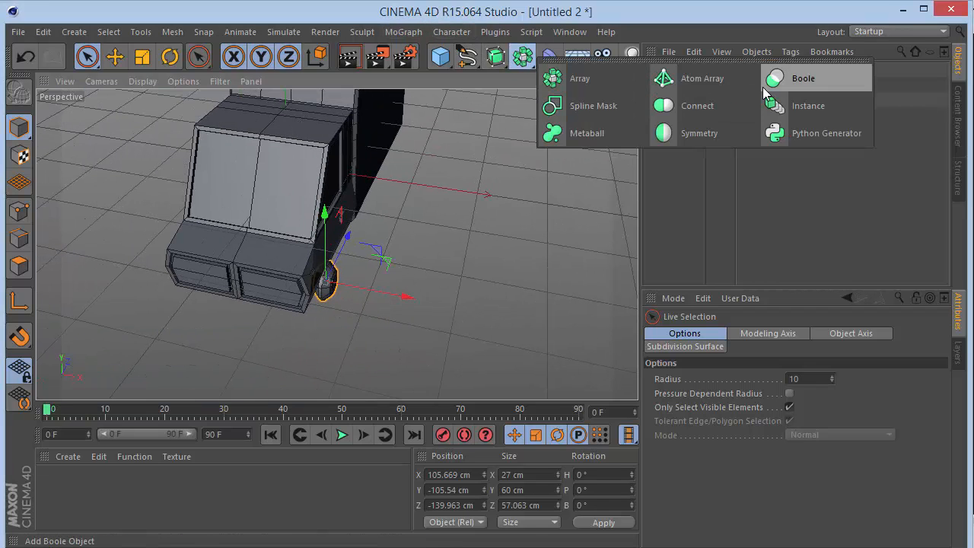
pyautogui.click(698, 131)
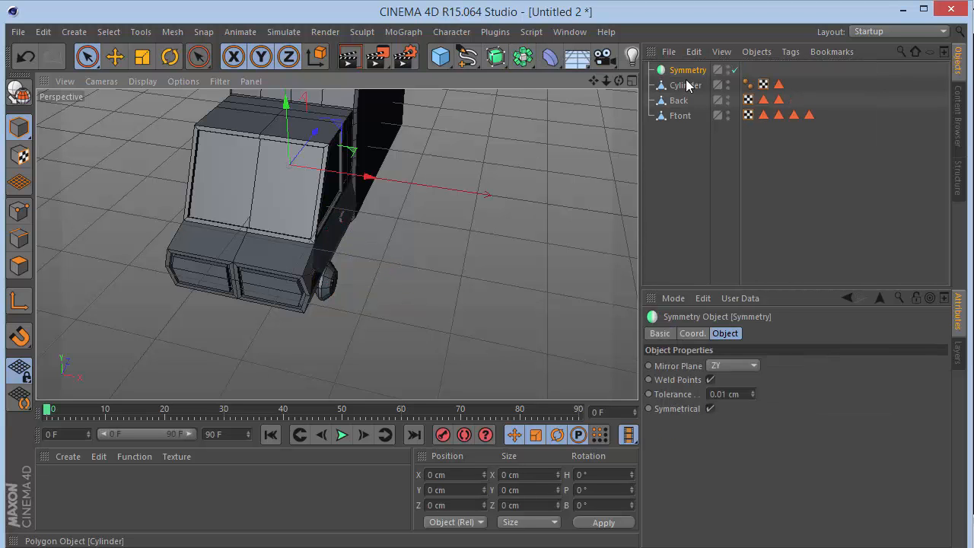
pyautogui.moveTo(690, 84); pyautogui.dragTo(687, 70)
pyautogui.click(672, 142)
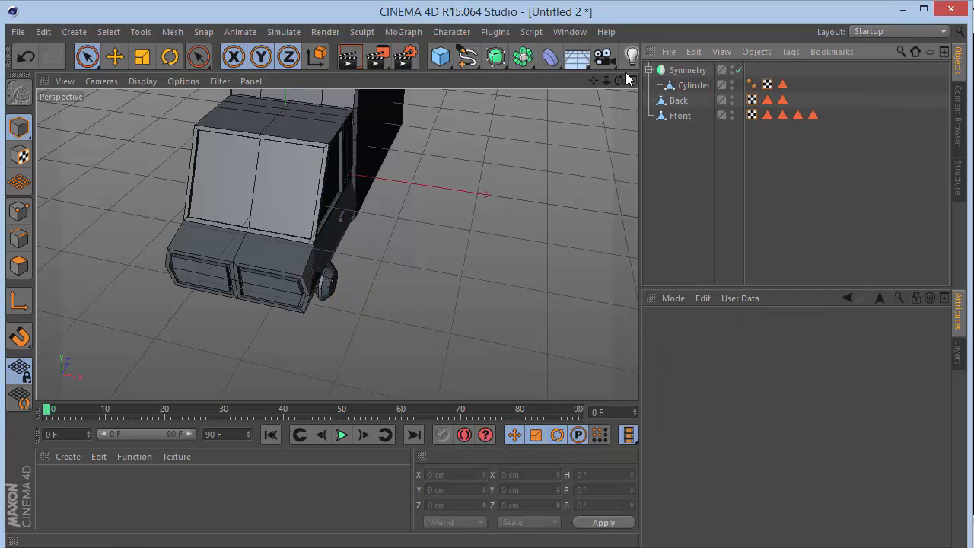
pyautogui.moveTo(618, 80); pyautogui.dragTo(336, 245)
pyautogui.click(274, 256)
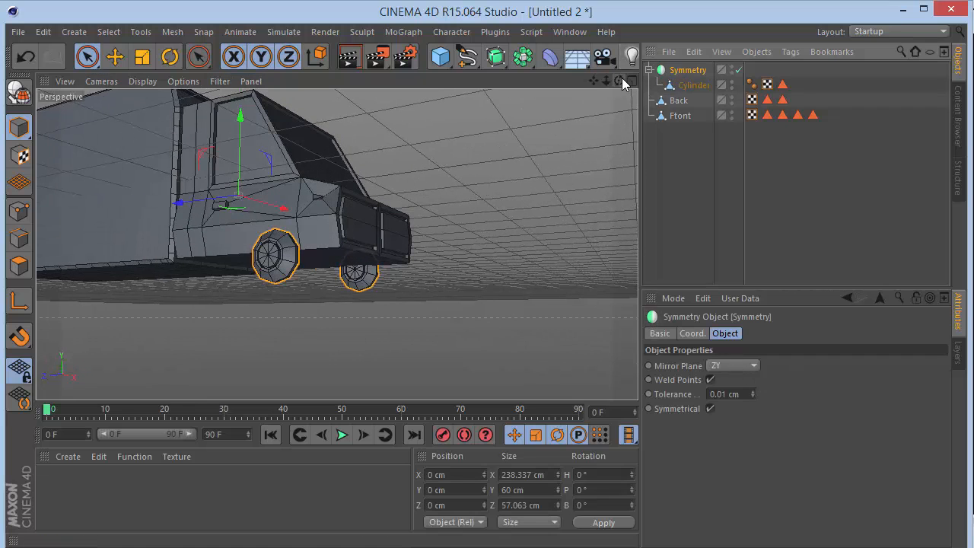
# Nest the wheel symmetry inside a second Symmetry object and set the new object's mirror plane to XY.
pyautogui.moveTo(623, 83); pyautogui.dragTo(622, 84)
pyautogui.click(495, 56)
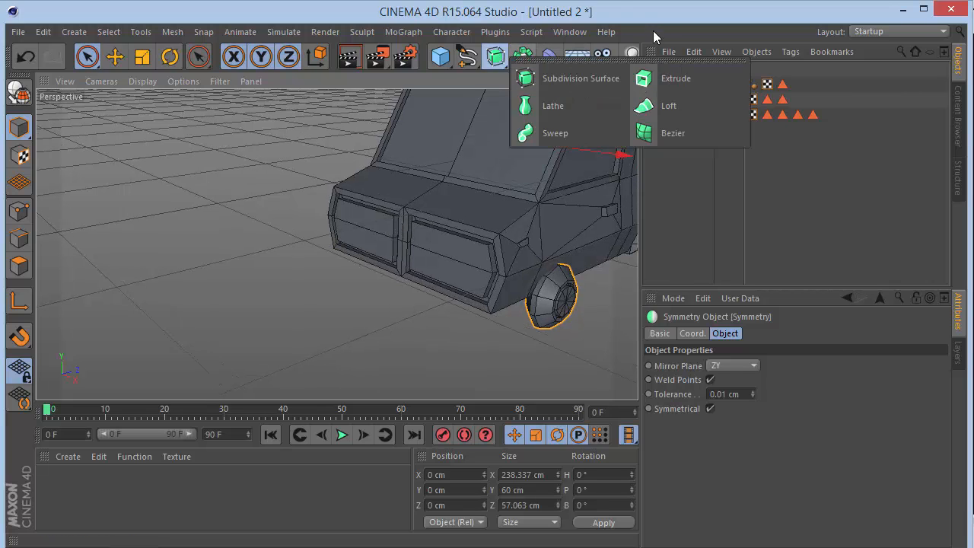
pyautogui.click(522, 57)
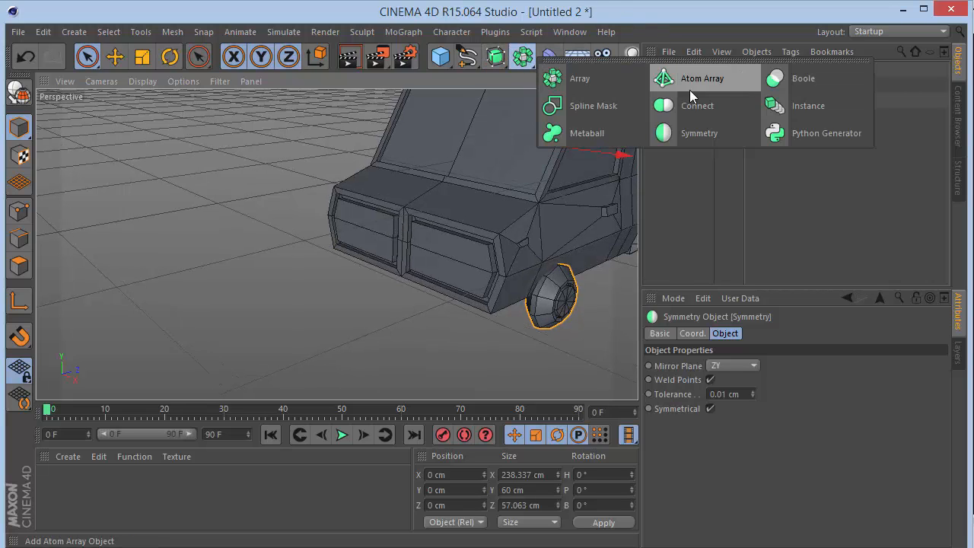
pyautogui.click(690, 132)
pyautogui.moveTo(688, 85); pyautogui.dragTo(688, 69)
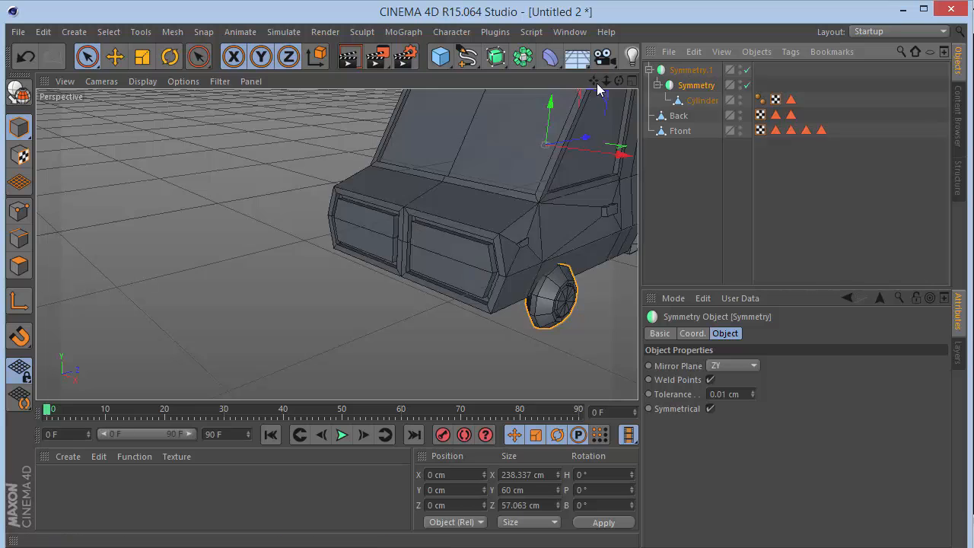
pyautogui.moveTo(595, 81); pyautogui.dragTo(325, 87)
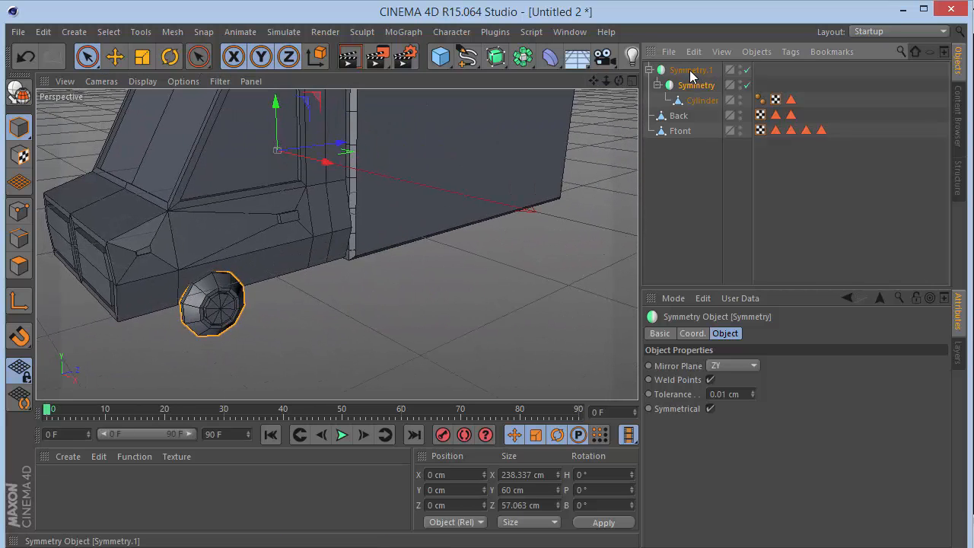
pyautogui.click(739, 364)
pyautogui.click(740, 379)
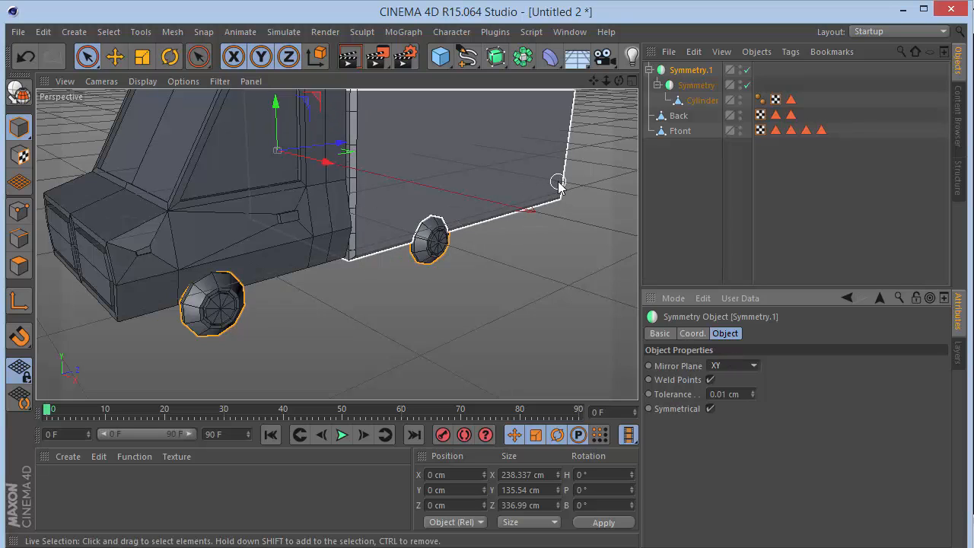
# In the Right view, shift the inner symmetry to about Z -120.6 cm and the outer one to about Z 119.3 cm, spreading the wheel pairs.
pyautogui.press('F2')
pyautogui.press('F3')
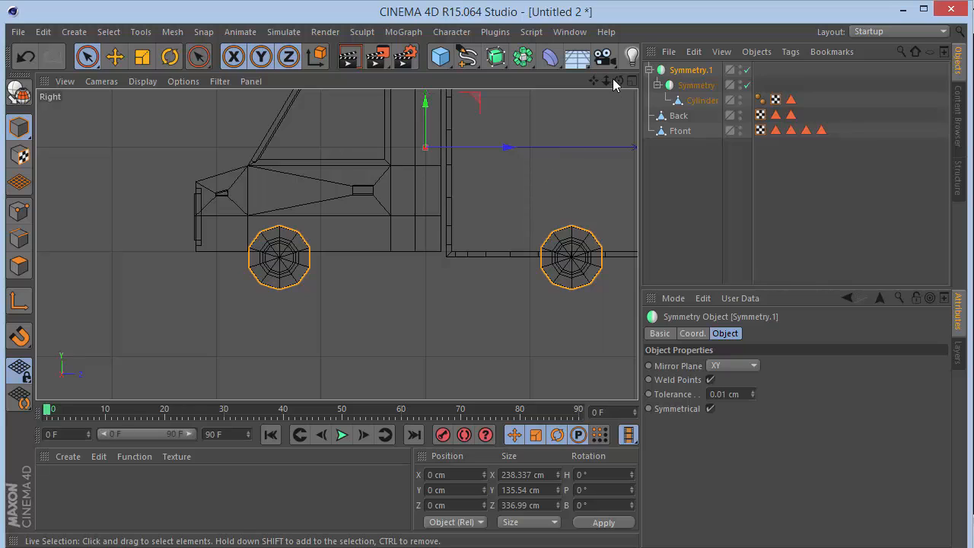
pyautogui.moveTo(606, 81); pyautogui.dragTo(492, 99)
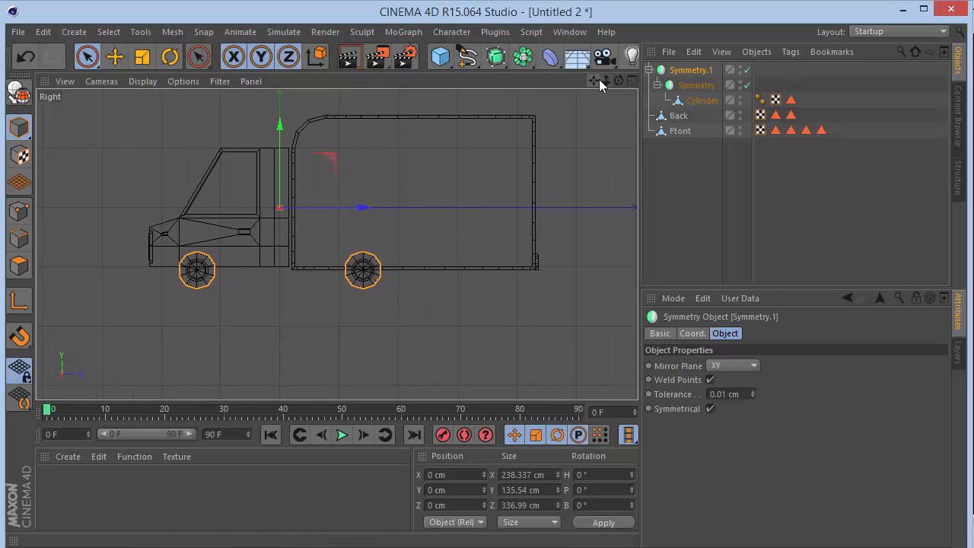
pyautogui.click(707, 89)
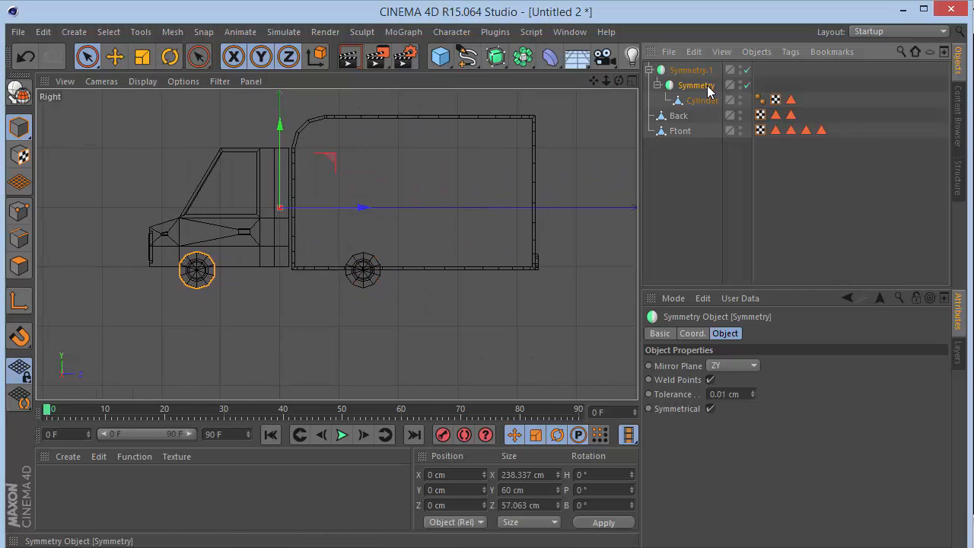
pyautogui.moveTo(363, 217); pyautogui.dragTo(290, 221)
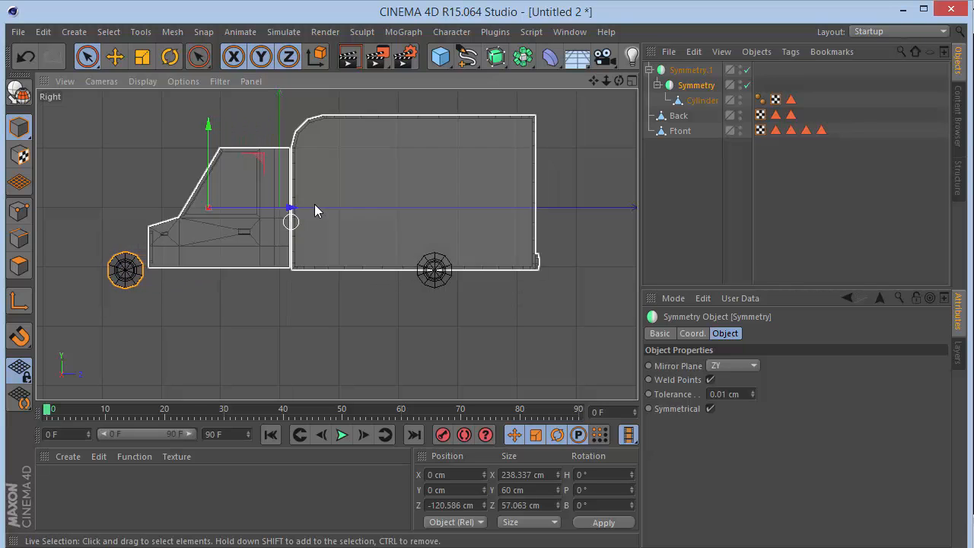
pyautogui.click(689, 70)
pyautogui.moveTo(369, 218); pyautogui.dragTo(431, 217)
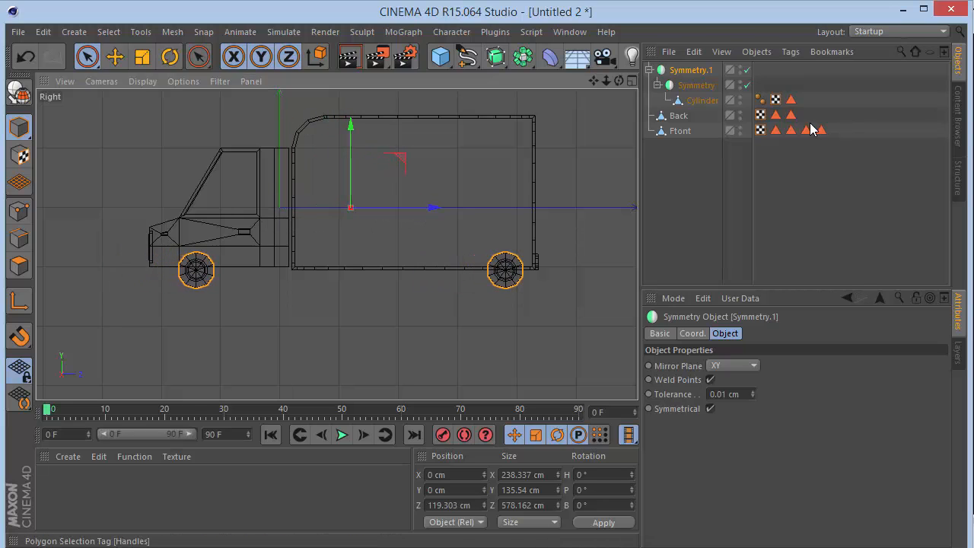
# Fine-tune the wheel spacing, moving the inner symmetry to about Z -112.9 cm and the outer one to about Z 119.3 cm.
pyautogui.click(696, 85)
pyautogui.moveTo(348, 208); pyautogui.dragTo(385, 219)
pyautogui.click(686, 71)
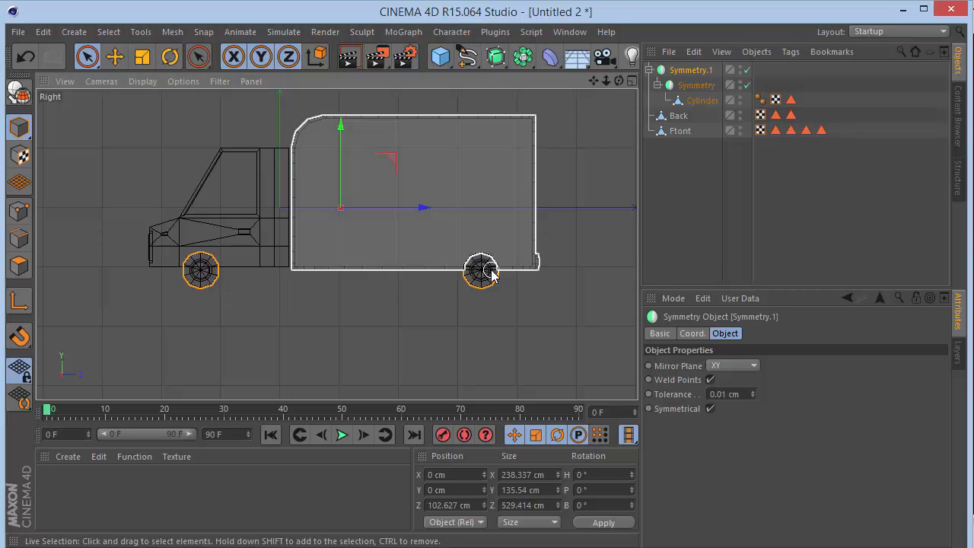
pyautogui.click(691, 85)
pyautogui.moveTo(365, 208); pyautogui.dragTo(344, 215)
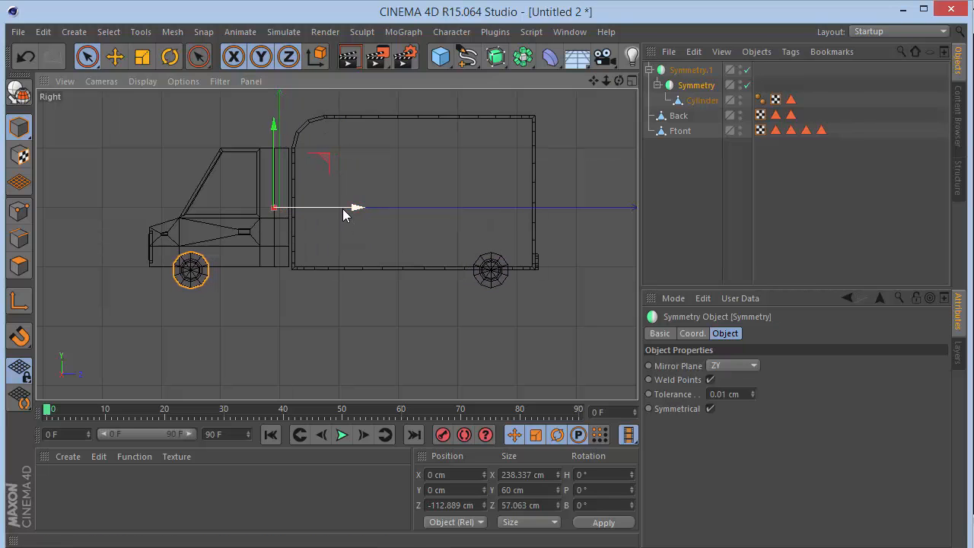
pyautogui.click(685, 69)
pyautogui.moveTo(429, 204); pyautogui.dragTo(431, 211)
pyautogui.press('F1')
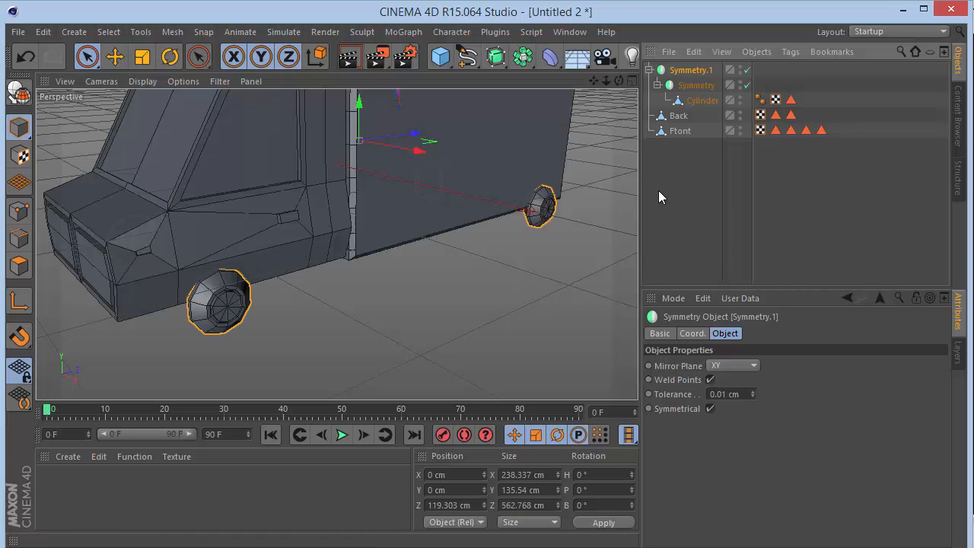
# Create a new material and turn off its Specular channel.
pyautogui.moveTo(607, 81); pyautogui.dragTo(547, 83)
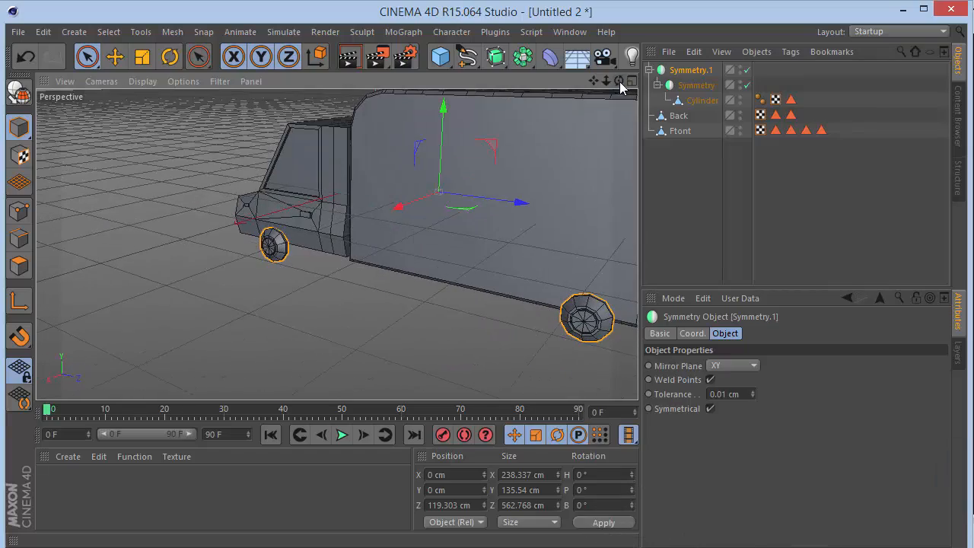
pyautogui.moveTo(618, 81); pyautogui.dragTo(336, 244)
pyautogui.doubleClick(117, 525)
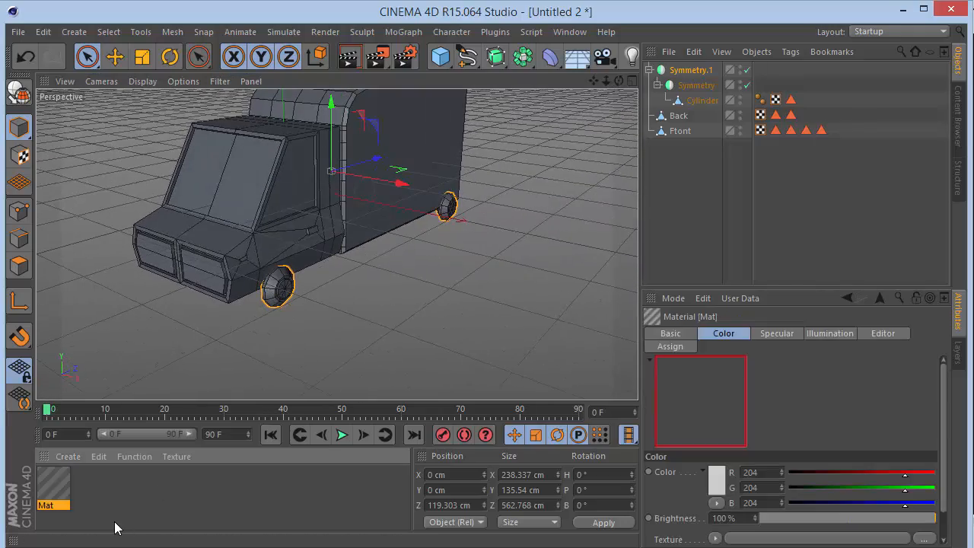
pyautogui.doubleClick(61, 483)
pyautogui.click(299, 399)
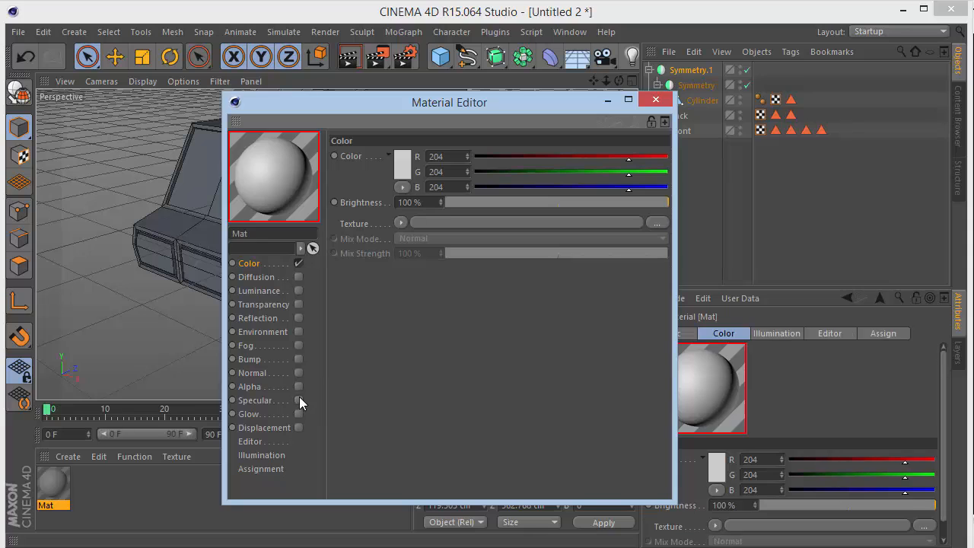
# Enable the material's Reflection channel and set the reflection brightness to 20%.
pyautogui.click(299, 317)
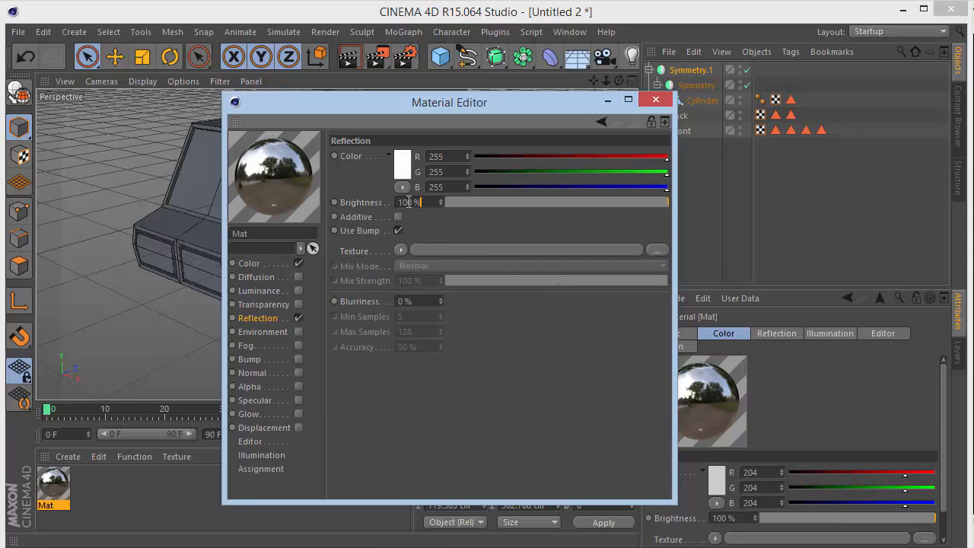
pyautogui.write('25')
pyautogui.press('Return')
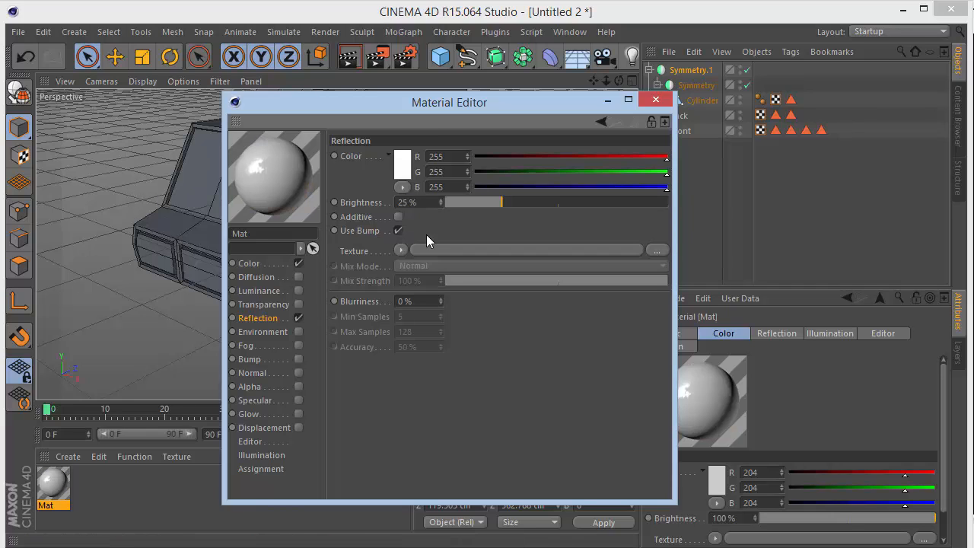
pyautogui.write('20')
pyautogui.press('Return')
# Set the material's color to black (RGB 0, 0, 0) and apply it to the wheel Cylinder.
pyautogui.click(249, 263)
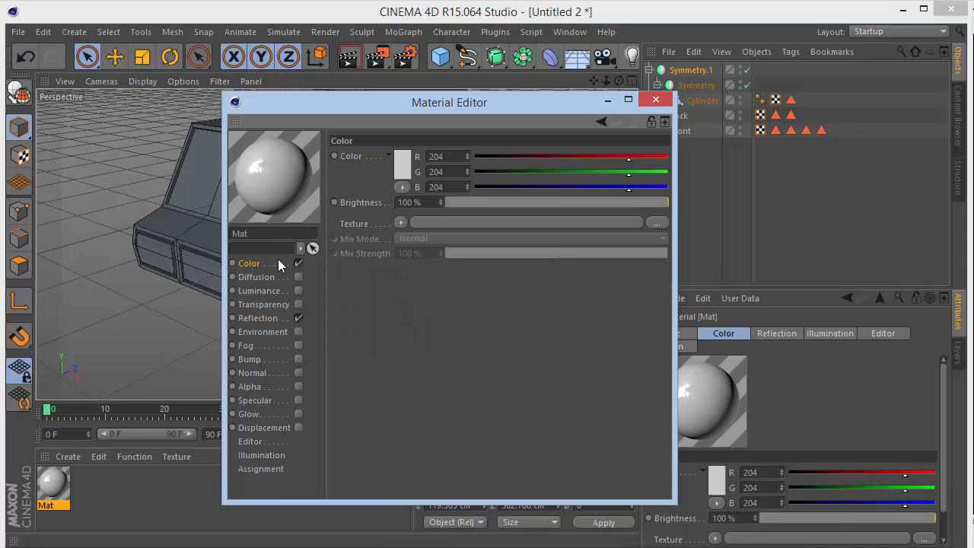
pyautogui.moveTo(496, 103); pyautogui.dragTo(617, 116)
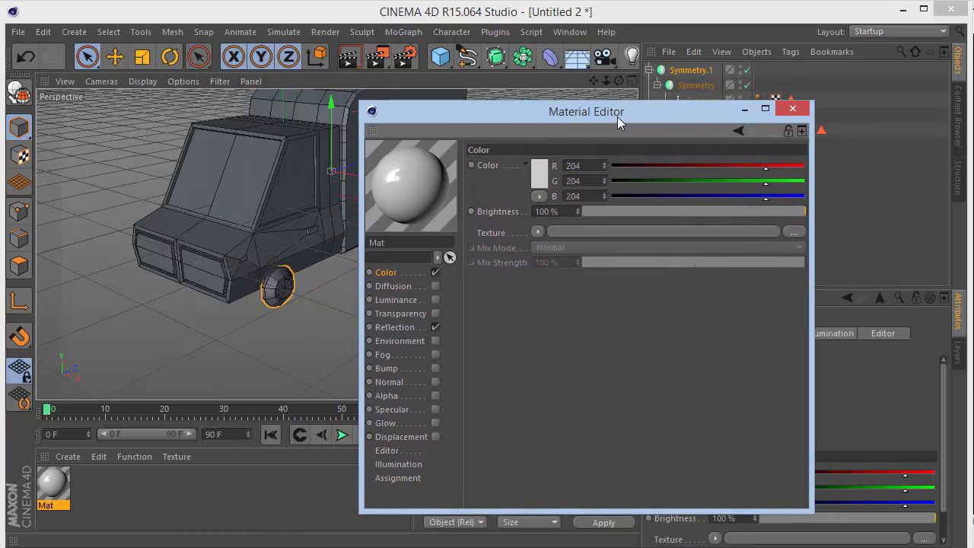
pyautogui.click(537, 177)
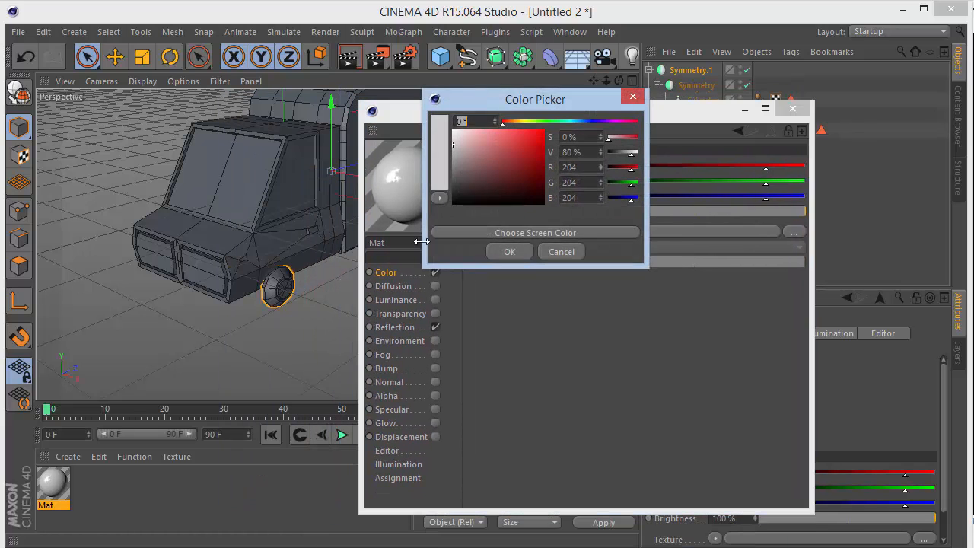
pyautogui.click(509, 251)
pyautogui.click(792, 109)
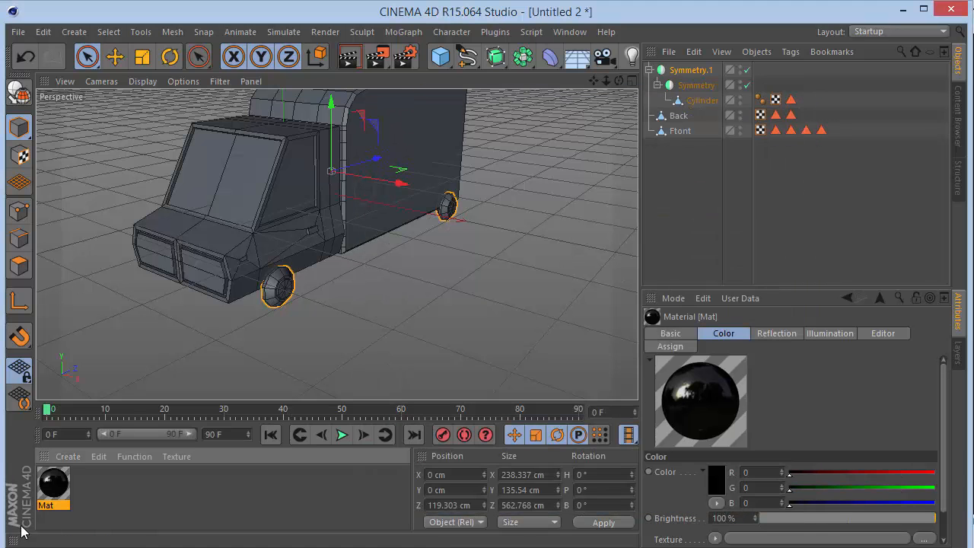
pyautogui.moveTo(766, 86); pyautogui.dragTo(708, 102)
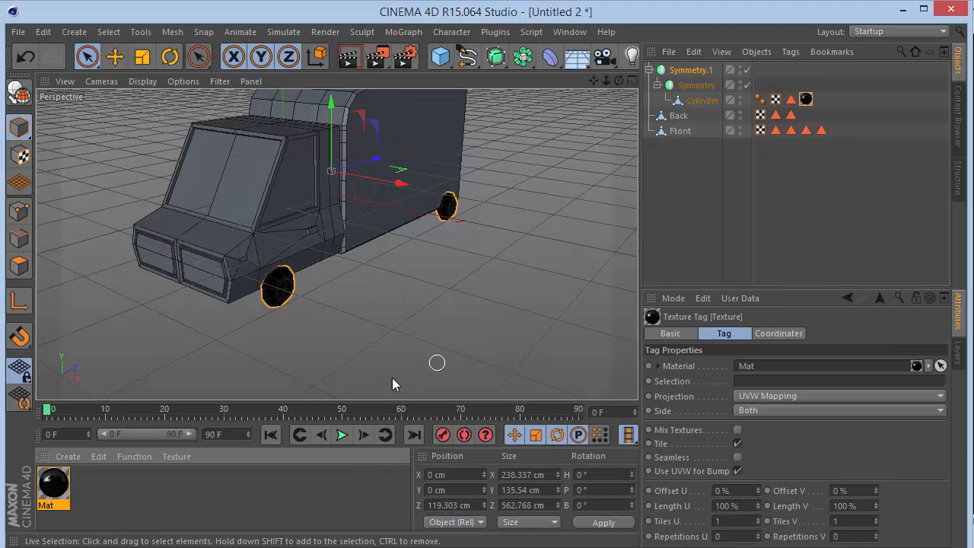
# Duplicate the black material and set the copy's color to white (RGB 255, 255, 255).
pyautogui.keyDown('ctrl'); pyautogui.moveTo(76, 482); pyautogui.dragTo(91, 482); pyautogui.keyUp('ctrl')
pyautogui.doubleClick(90, 482)
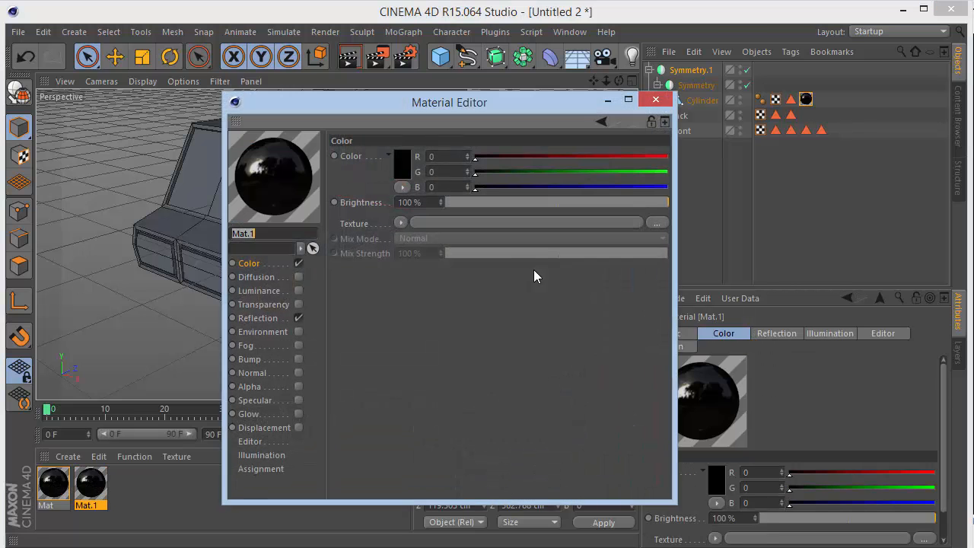
pyautogui.click(402, 161)
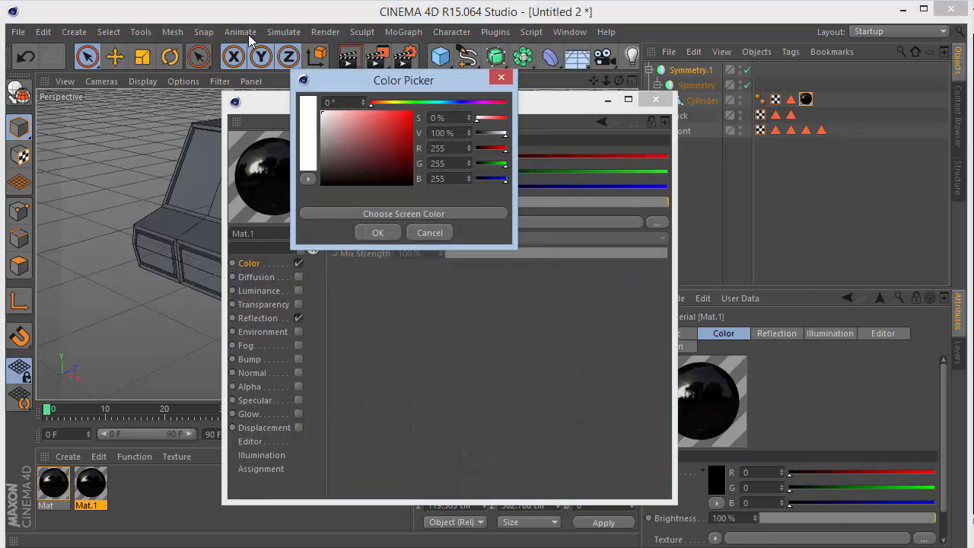
pyautogui.click(380, 232)
pyautogui.click(655, 99)
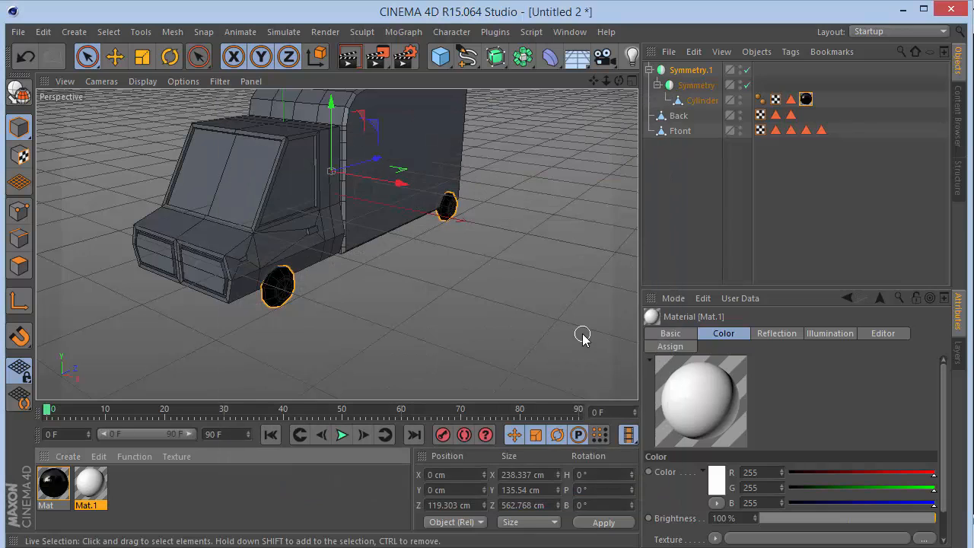
# Apply the white material to the cab object and rename that object Front.
pyautogui.doubleClick(90, 481)
pyautogui.click(647, 108)
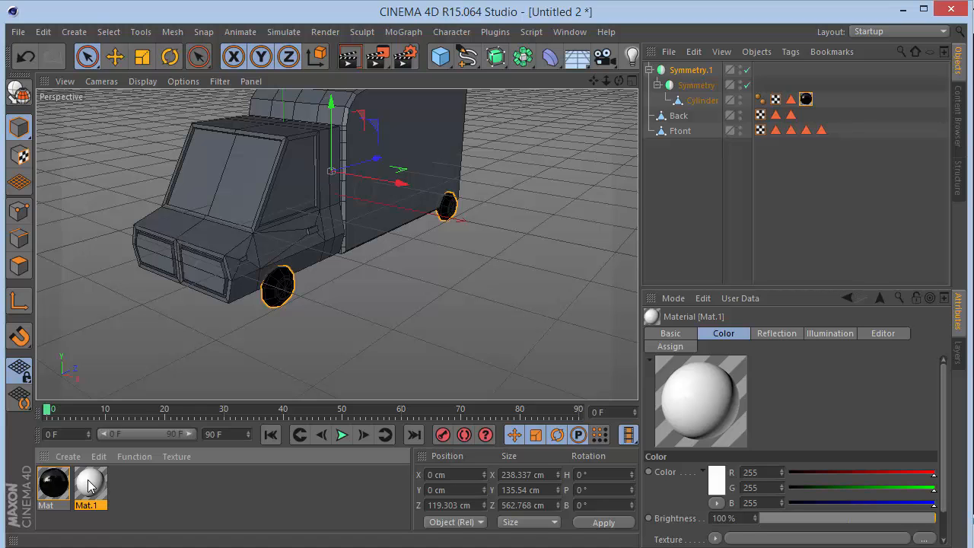
pyautogui.moveTo(89, 484); pyautogui.dragTo(681, 131)
pyautogui.doubleClick(682, 130)
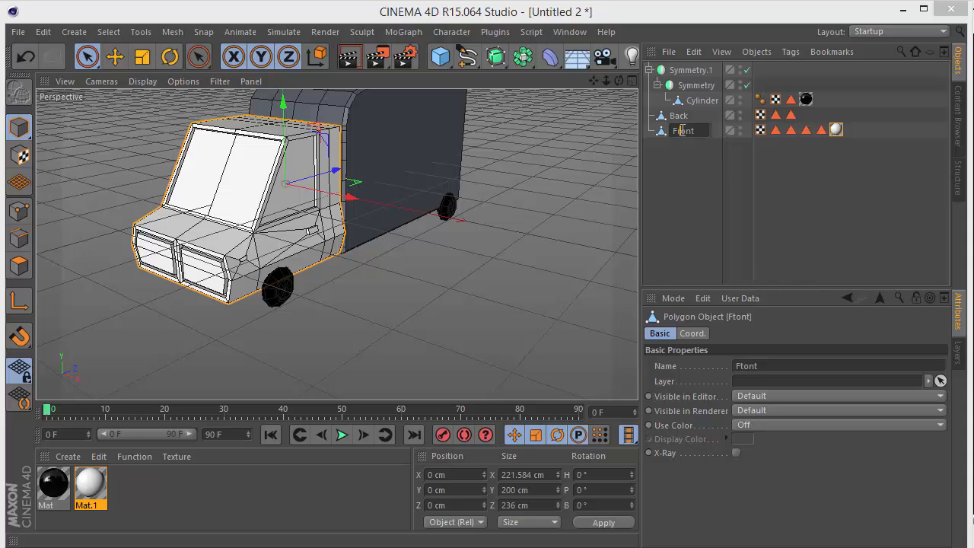
pyautogui.write('Front')
pyautogui.press('Return')
# Restrict the white material on the Front object to the Windows polygon selection.
pyautogui.click(775, 130)
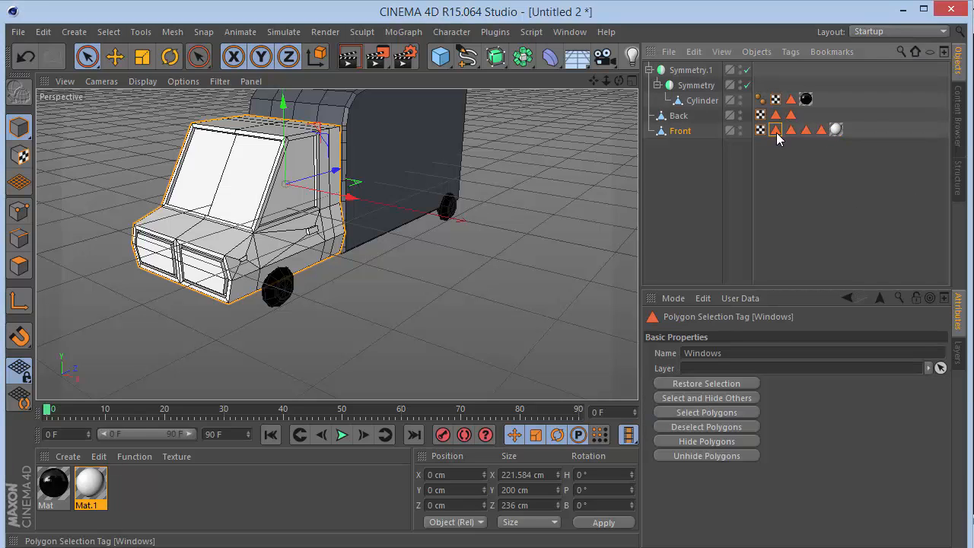
pyautogui.click(790, 130)
pyautogui.click(836, 131)
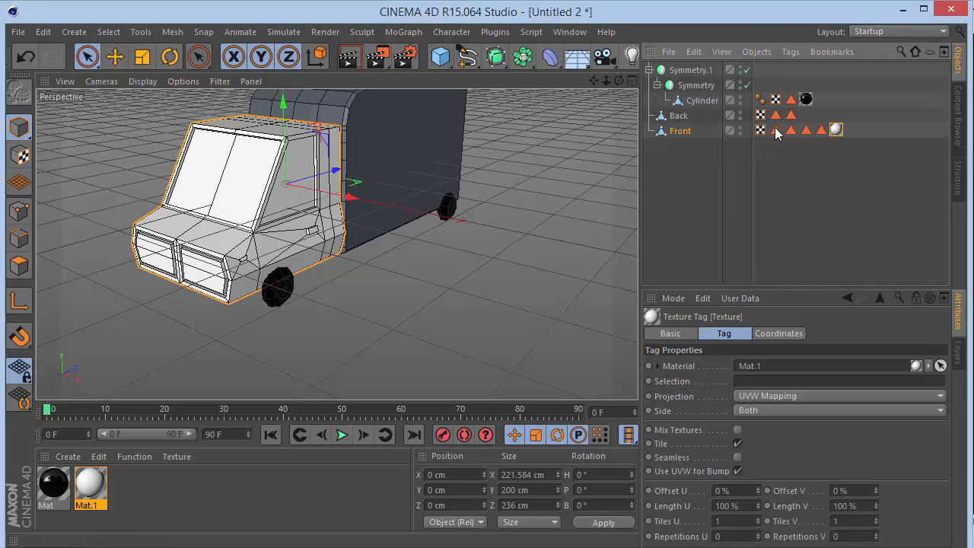
pyautogui.moveTo(775, 127); pyautogui.dragTo(788, 299)
pyautogui.moveTo(776, 368); pyautogui.dragTo(769, 381)
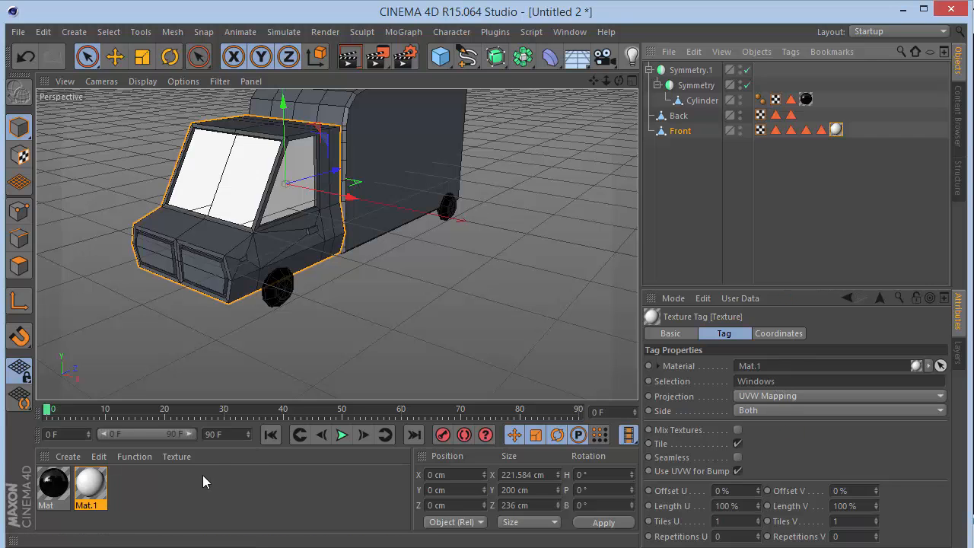
# Duplicate the white material and set the copy's color to dark gray (RGB 80, 80, 80).
pyautogui.doubleClick(120, 487)
pyautogui.doubleClick(123, 486)
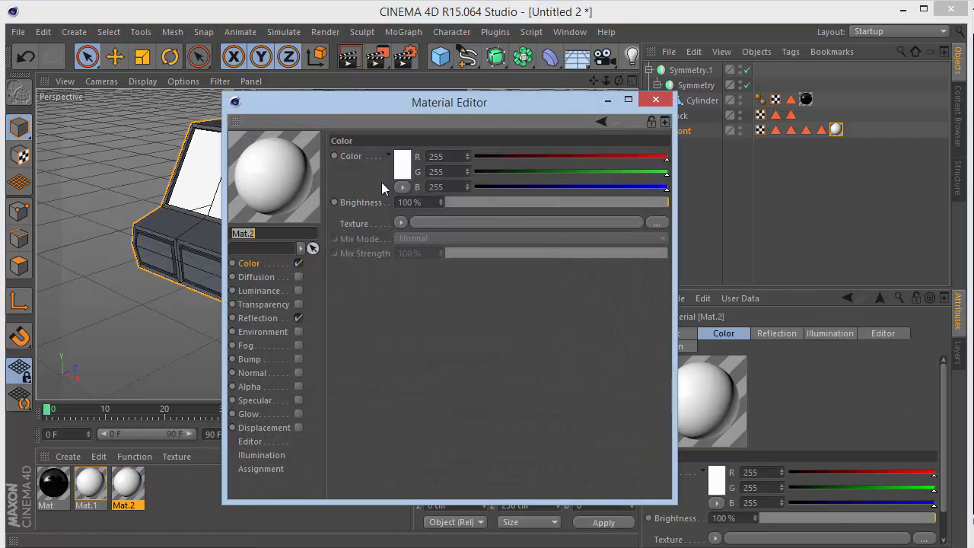
pyautogui.click(444, 156)
pyautogui.write('80')
pyautogui.press('Tab')
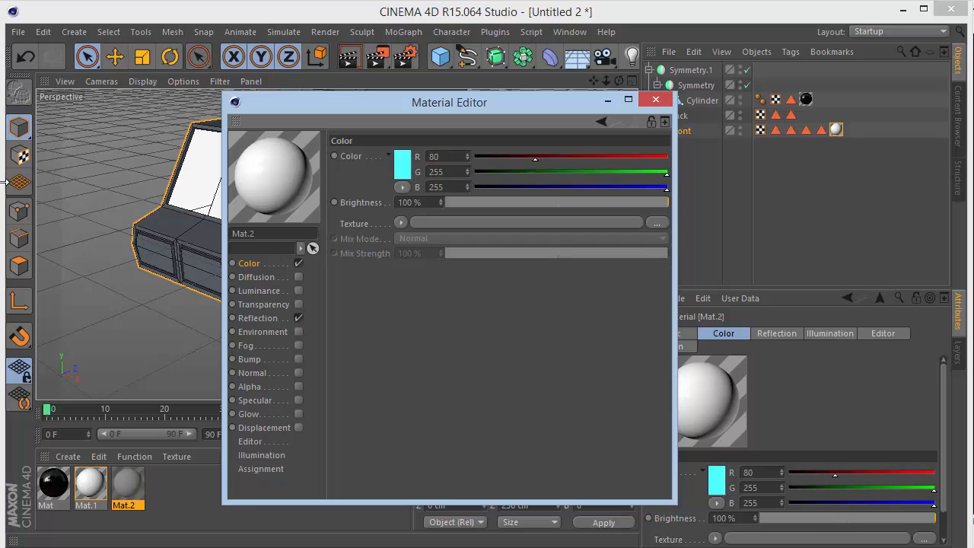
pyautogui.write('80')
pyautogui.press('Tab')
pyautogui.write('80')
pyautogui.press('Return')
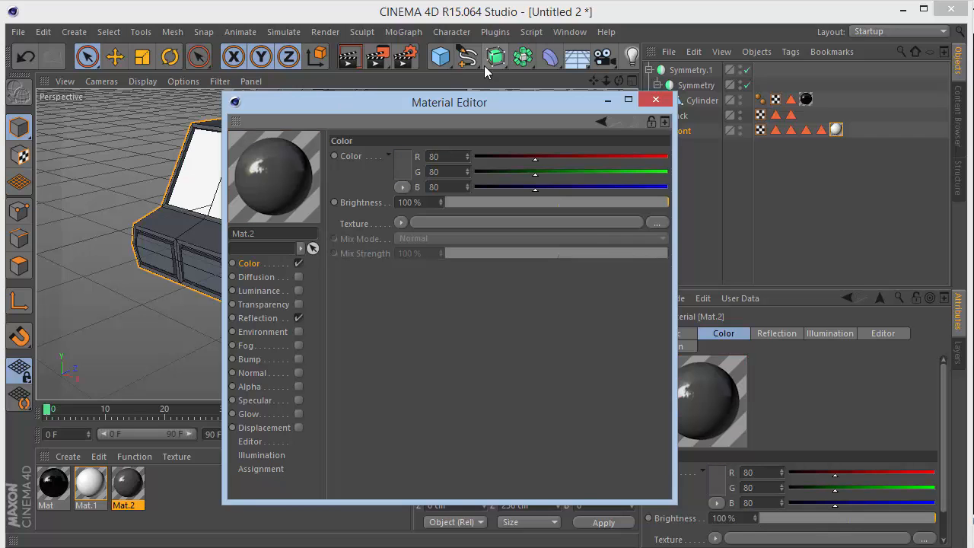
pyautogui.click(654, 99)
# Apply the dark gray material to the wheel Cylinder, restricted to the Cylinder's polygon selection.
pyautogui.moveTo(133, 481); pyautogui.dragTo(700, 102)
pyautogui.moveTo(790, 99); pyautogui.dragTo(750, 388)
pyautogui.click(795, 206)
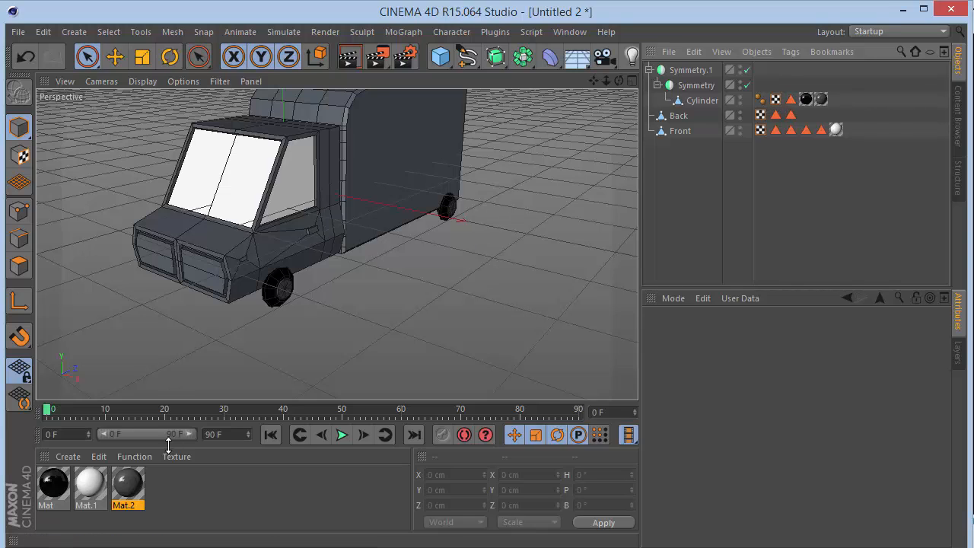
# Duplicate the dark gray material and set the copy's color to red (RGB 255, 67, 67).
pyautogui.doubleClick(171, 482)
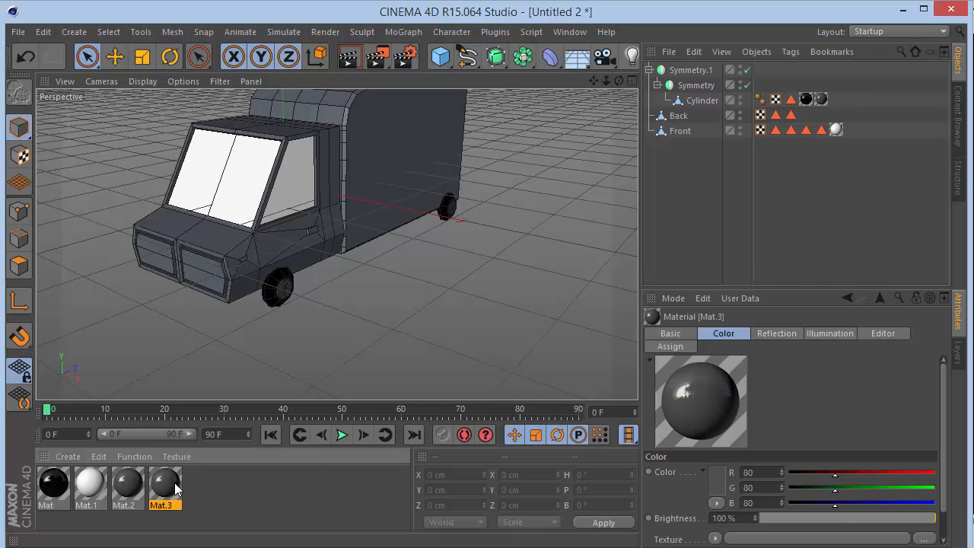
pyautogui.doubleClick(166, 483)
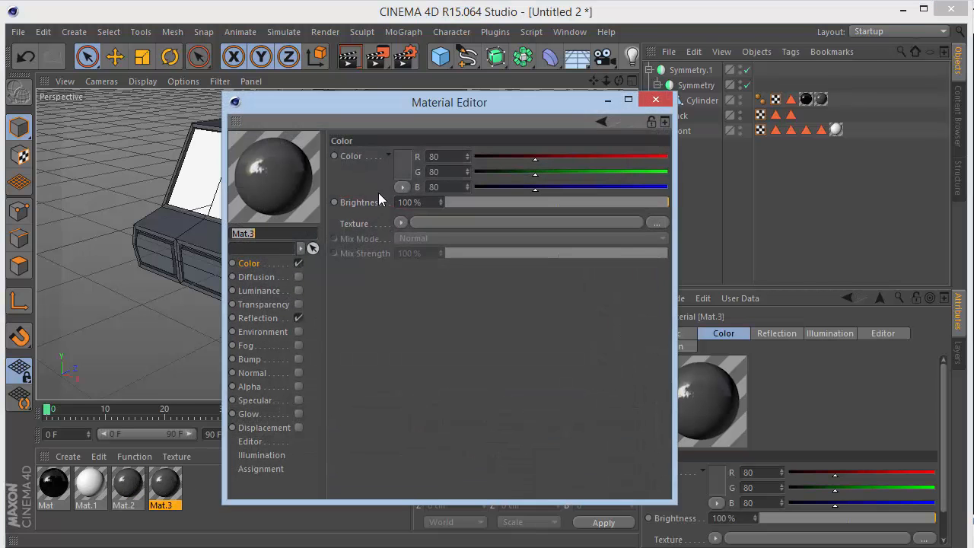
pyautogui.click(401, 158)
pyautogui.moveTo(399, 151); pyautogui.dragTo(385, 79)
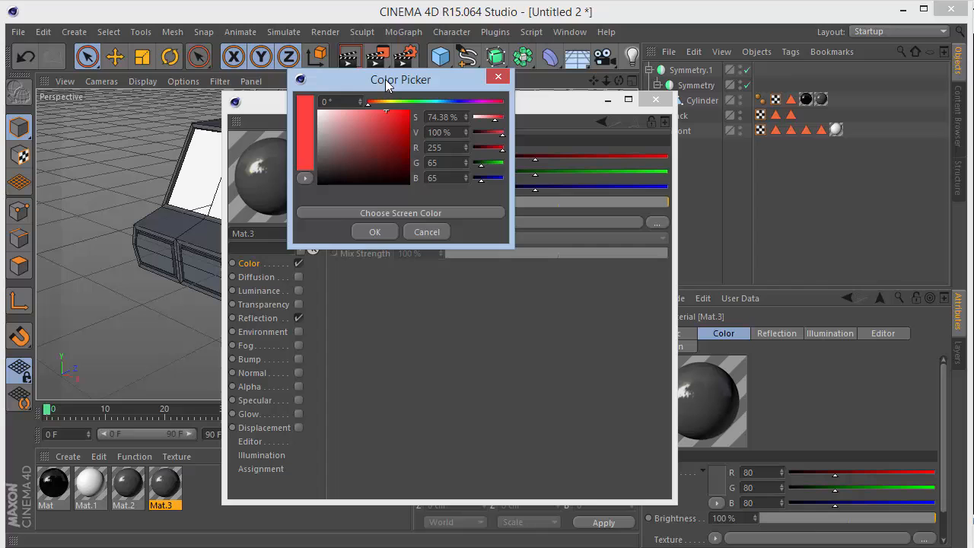
pyautogui.click(372, 232)
pyautogui.click(655, 99)
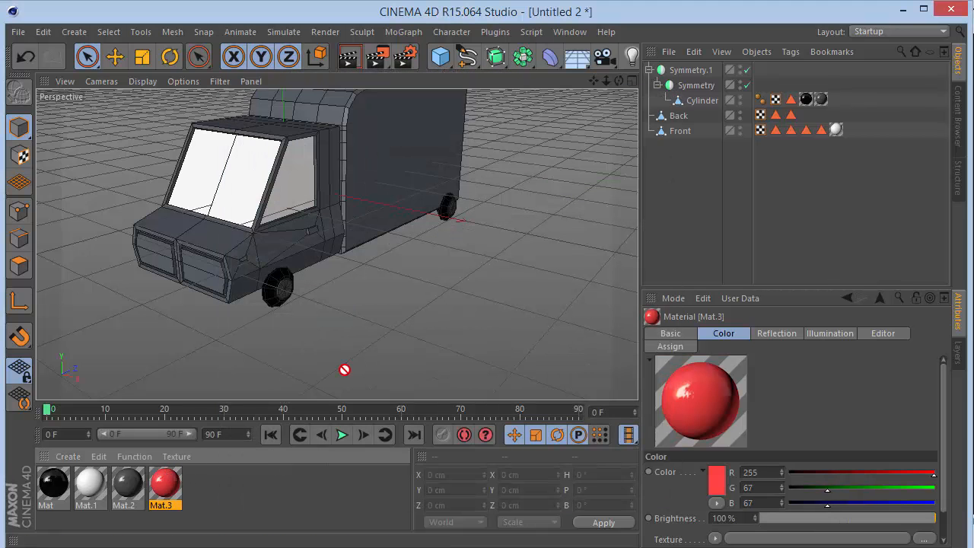
# Apply the red material to the Back object, restricted to the Tail Lights polygon selection.
pyautogui.moveTo(345, 370); pyautogui.dragTo(860, 135)
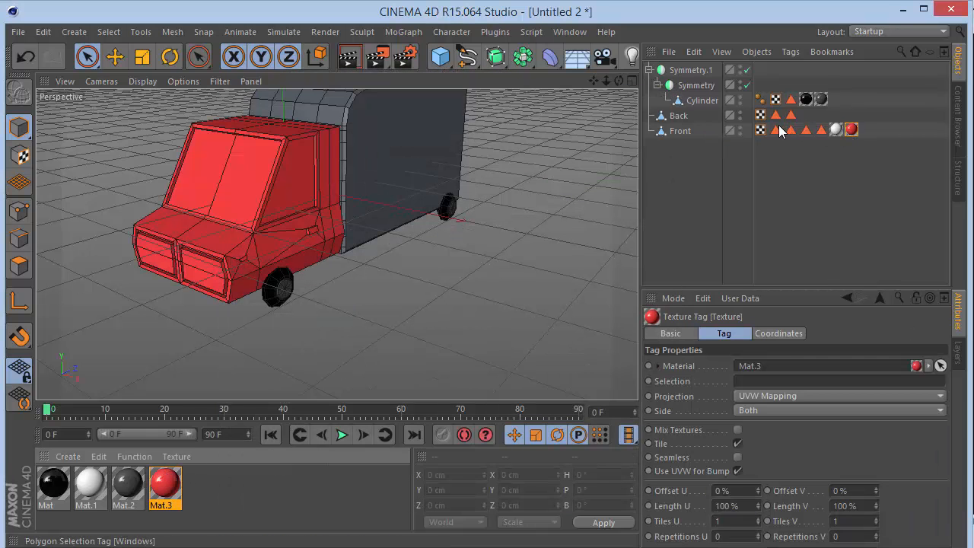
pyautogui.moveTo(850, 130); pyautogui.dragTo(808, 115)
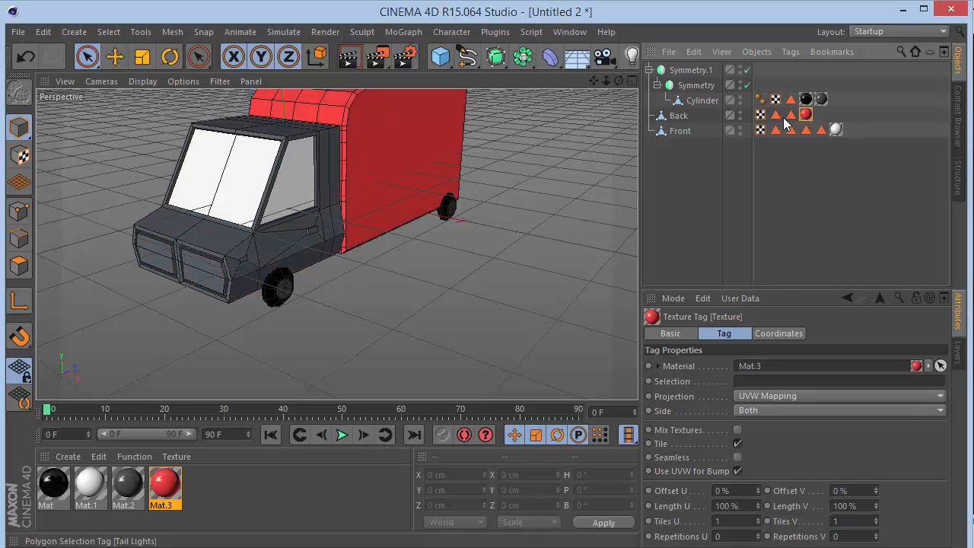
pyautogui.click(790, 114)
pyautogui.click(775, 115)
pyautogui.click(806, 114)
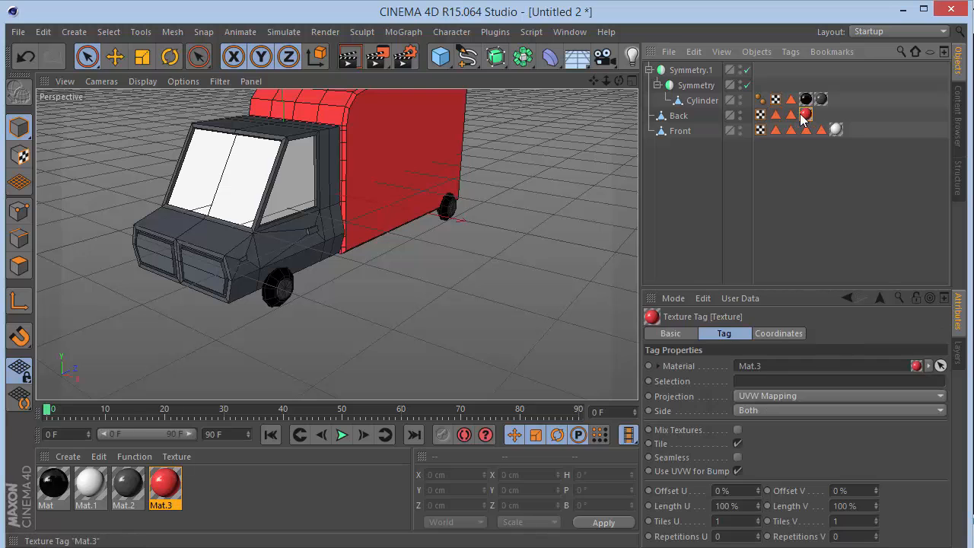
pyautogui.moveTo(776, 116); pyautogui.dragTo(760, 381)
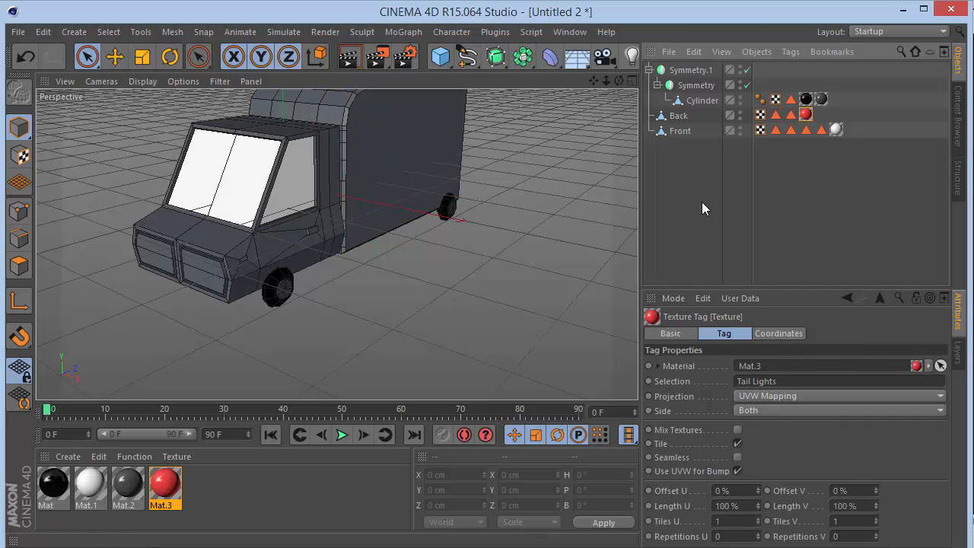
# Duplicate the red material and set the copy's color to yellow (RGB 255, 229, 67).
pyautogui.moveTo(618, 81)
pyautogui.mouseDown()
pyautogui.moveTo(517, 83)
pyautogui.moveTo(426, 69)
pyautogui.moveTo(509, 80)
pyautogui.moveTo(662, 76)
pyautogui.moveTo(599, 104)
pyautogui.moveTo(601, 82)
pyautogui.mouseUp()
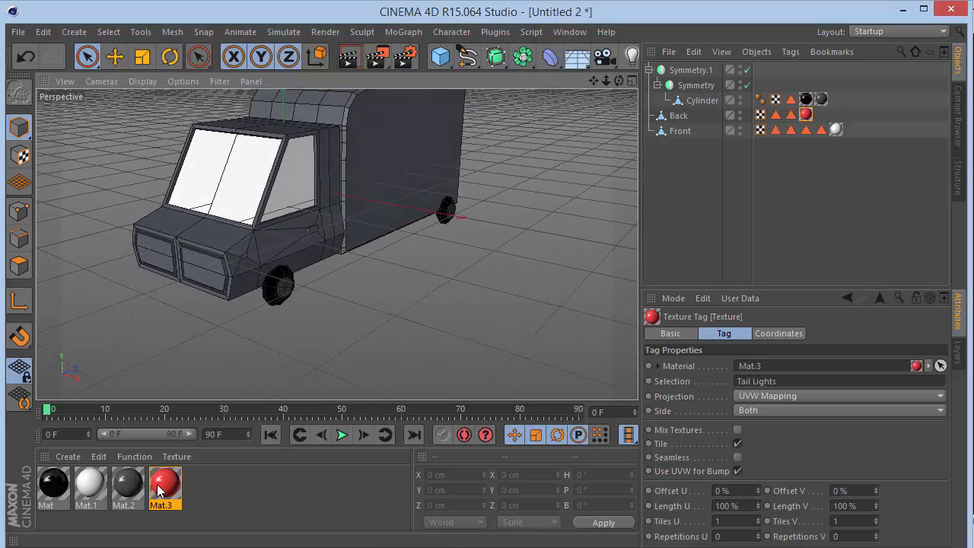
pyautogui.keyDown('ctrl'); pyautogui.moveTo(163, 487); pyautogui.dragTo(202, 487); pyautogui.keyUp('ctrl')
pyautogui.doubleClick(203, 489)
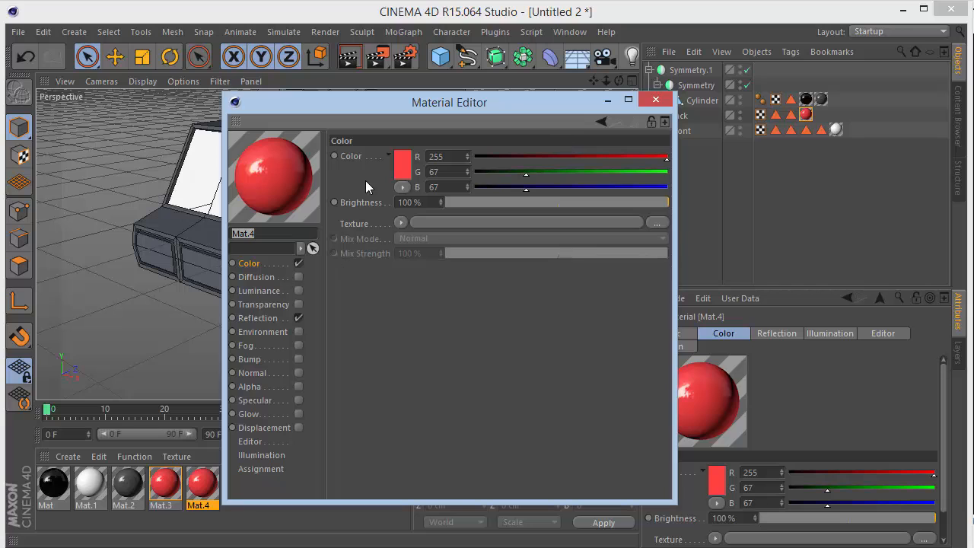
pyautogui.click(394, 170)
pyautogui.click(381, 113)
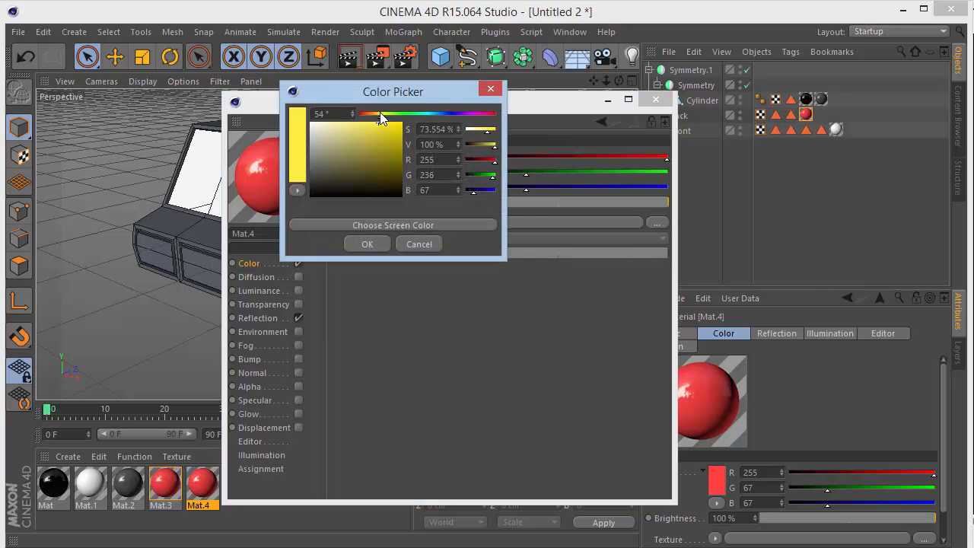
pyautogui.click(366, 244)
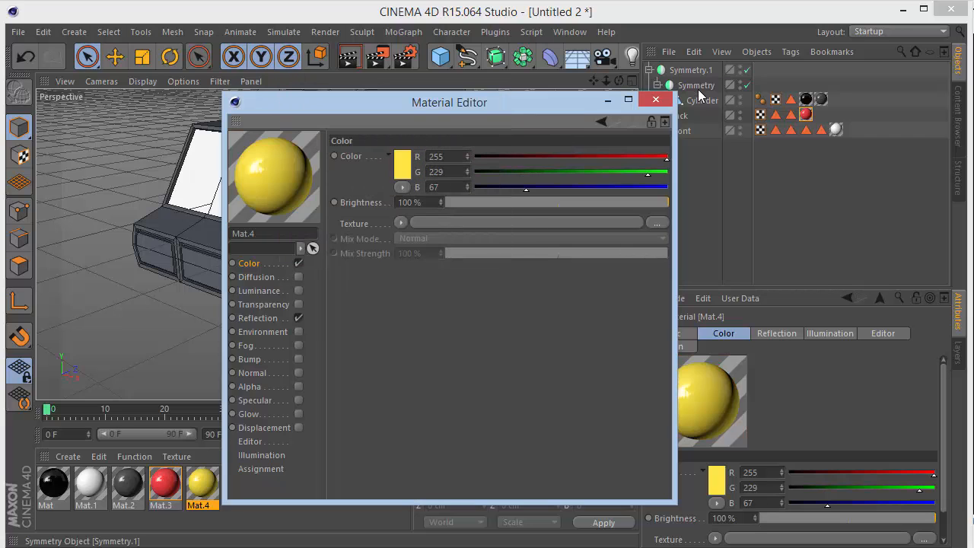
pyautogui.click(655, 98)
# Apply the yellow material to the Front object, restricted to the Head Lights polygon selection.
pyautogui.moveTo(537, 244); pyautogui.dragTo(684, 131)
pyautogui.click(790, 129)
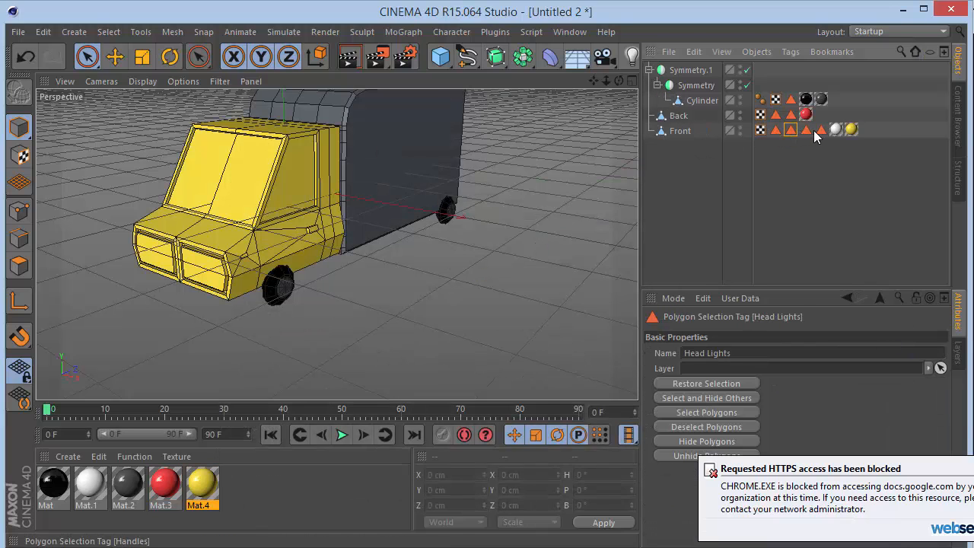
pyautogui.click(851, 129)
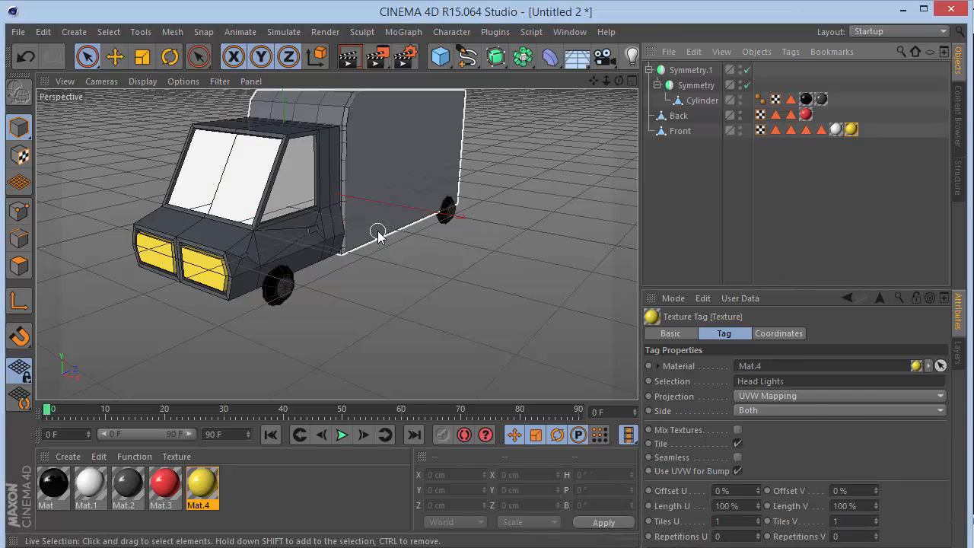
# Duplicate the yellow material and set the copy's color to orange (RGB 255, 173, 67).
pyautogui.keyDown('ctrl'); pyautogui.moveTo(198, 478); pyautogui.dragTo(233, 483); pyautogui.keyUp('ctrl')
pyautogui.doubleClick(232, 482)
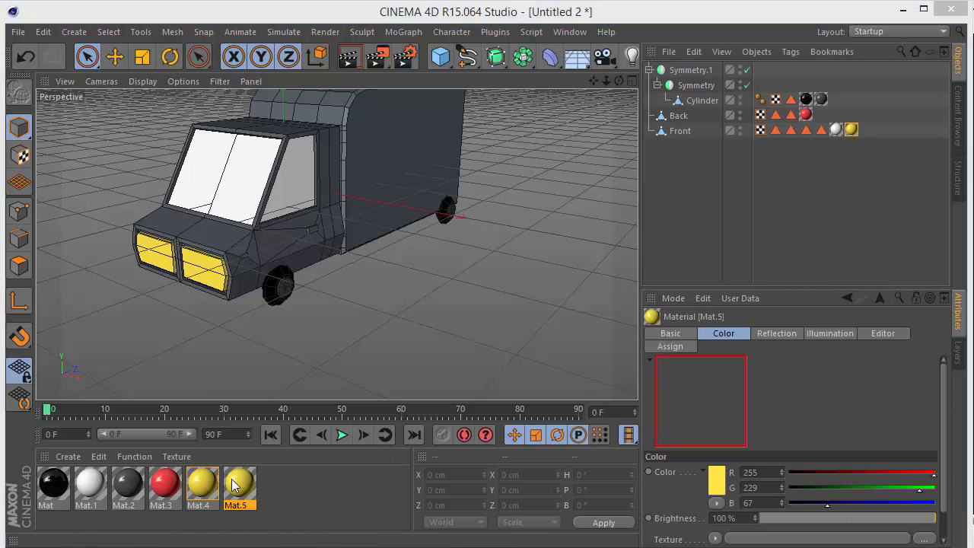
pyautogui.click(408, 169)
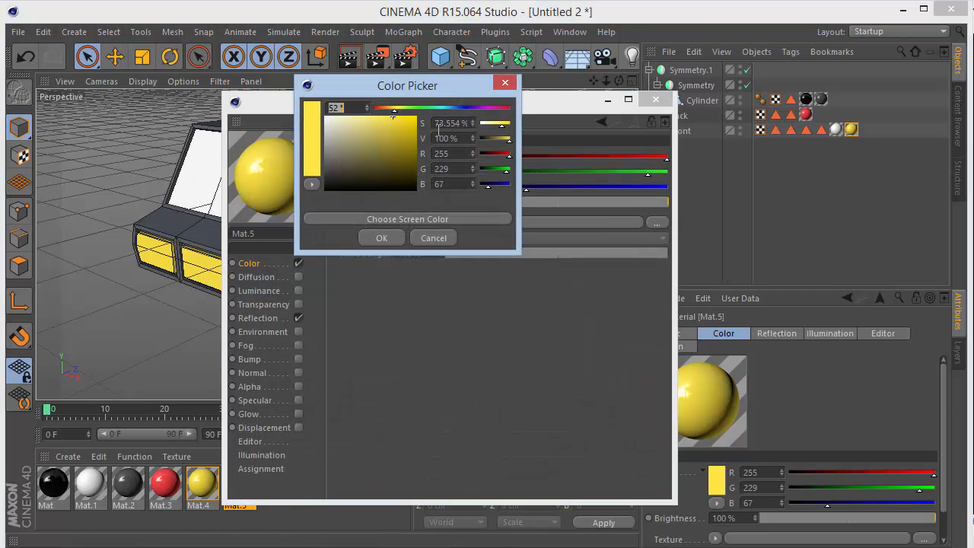
pyautogui.moveTo(396, 111); pyautogui.dragTo(387, 112)
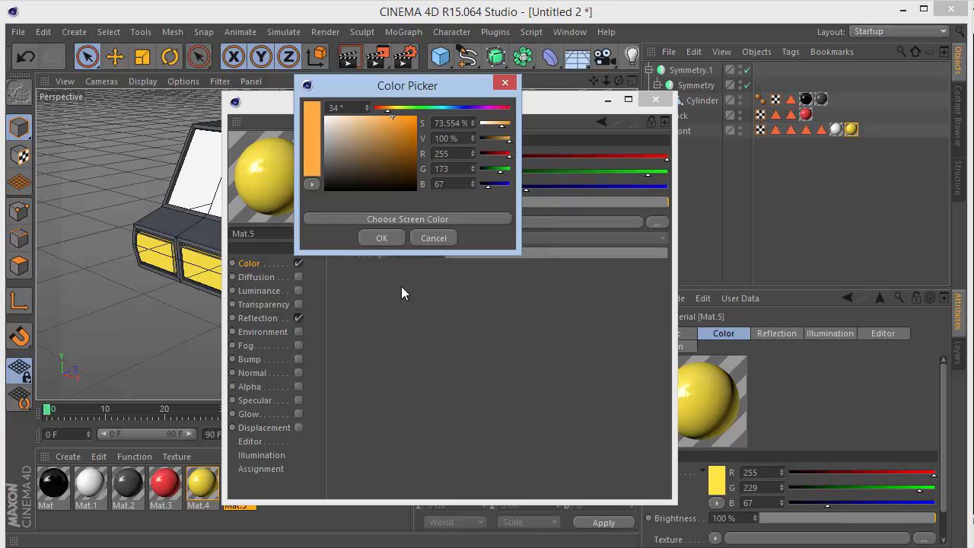
pyautogui.click(373, 239)
pyautogui.click(653, 101)
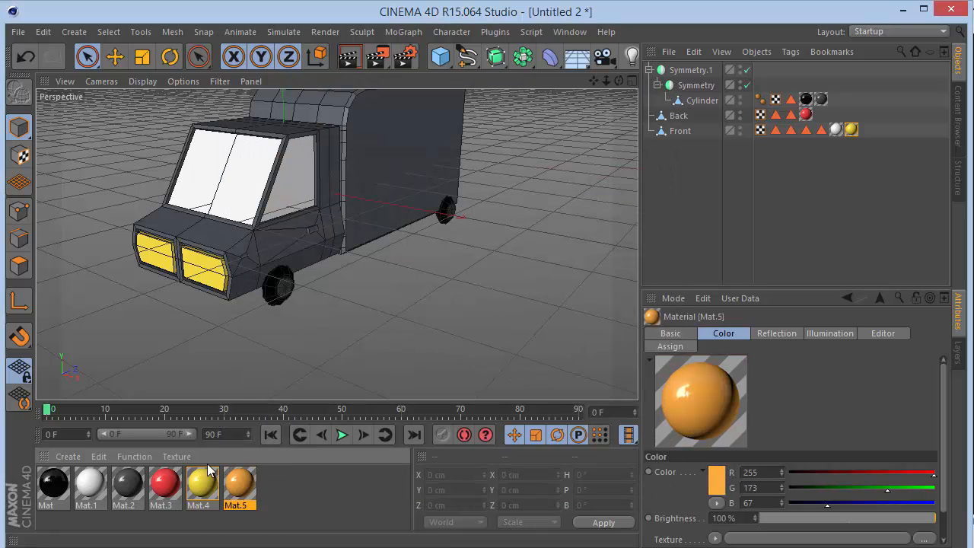
# Apply the orange material to the Front object, restricted to the Handles polygon selection, and inspect the door handle up close.
pyautogui.moveTo(571, 190); pyautogui.dragTo(681, 133)
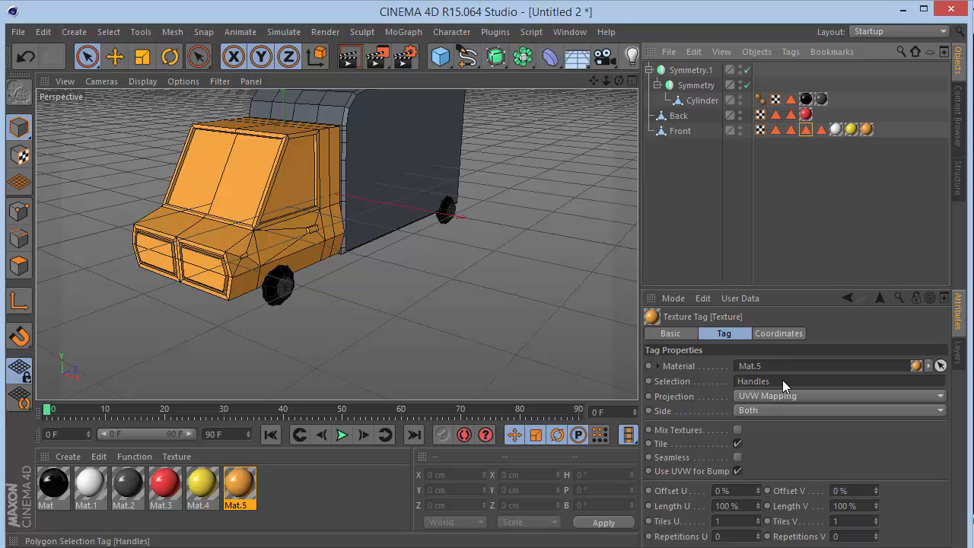
pyautogui.moveTo(782, 380); pyautogui.dragTo(782, 380)
pyautogui.click(736, 229)
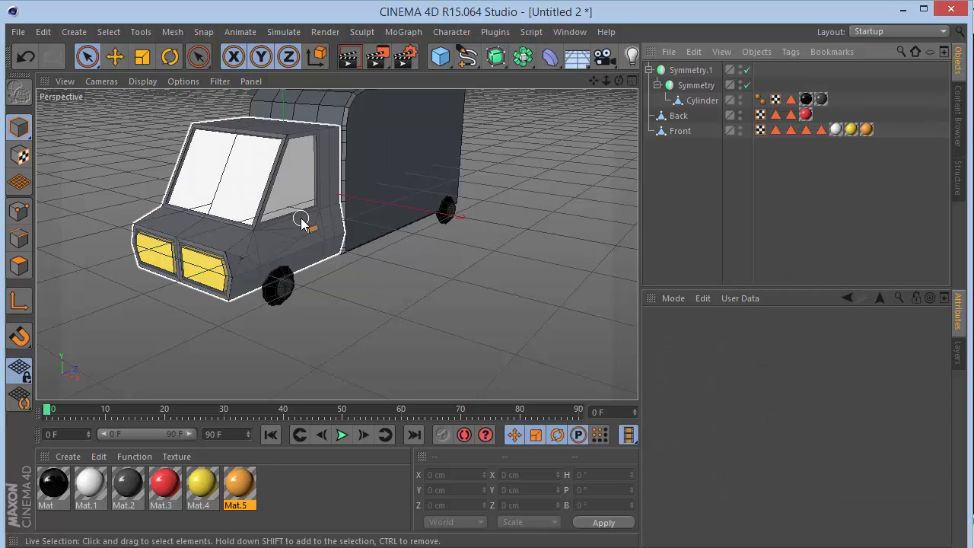
pyautogui.scroll(5, 301, 220)
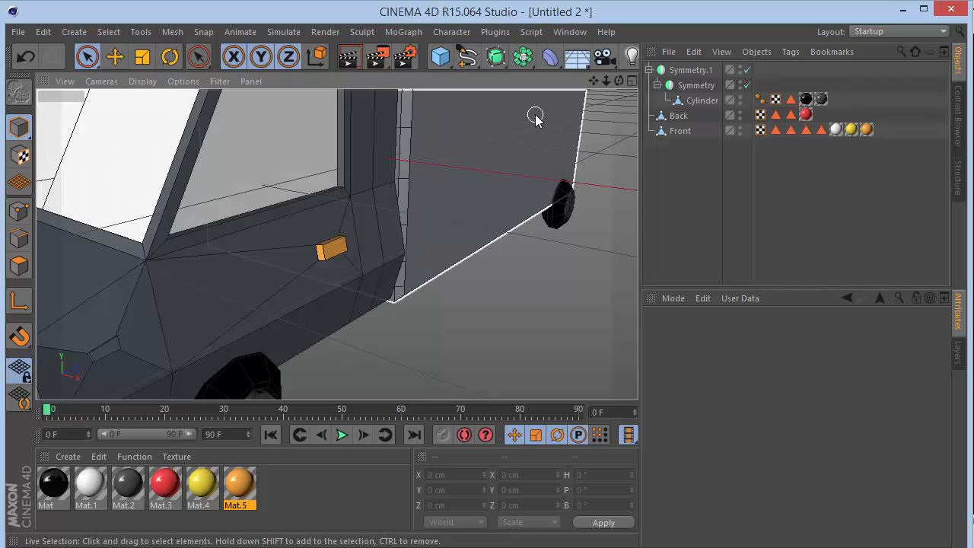
pyautogui.moveTo(605, 81); pyautogui.dragTo(494, 81)
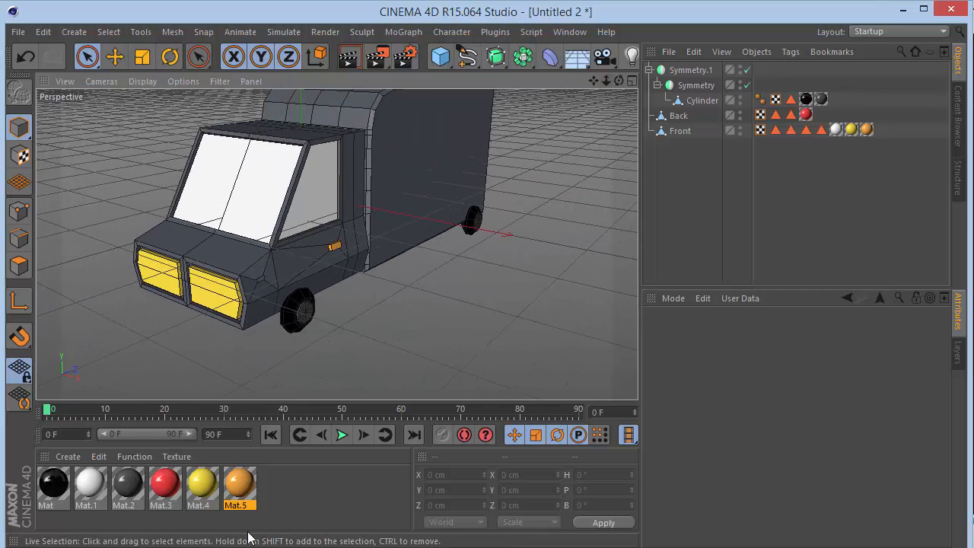
# Duplicate the orange material and set the copy's color to beige (RGB 239, 204, 158).
pyautogui.click(242, 486)
pyautogui.click(280, 481)
pyautogui.doubleClick(280, 485)
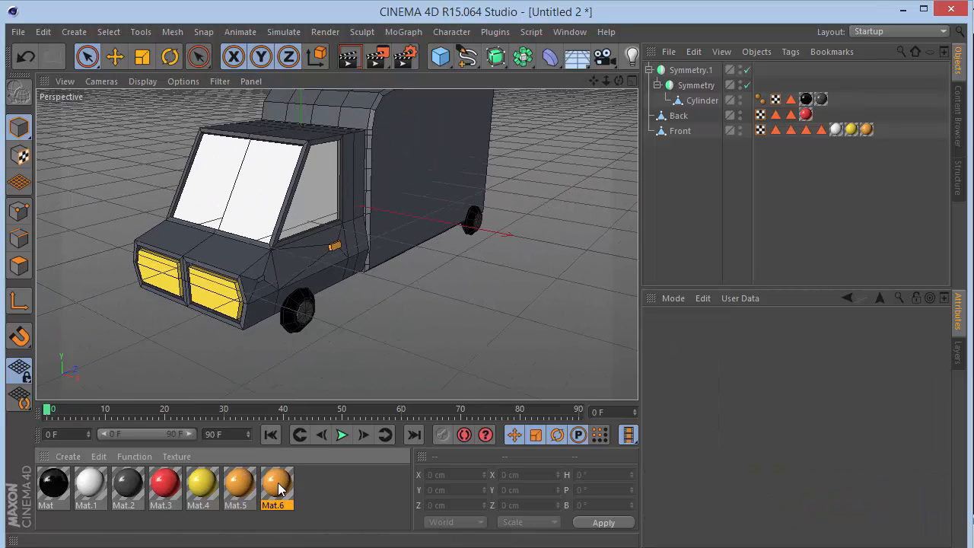
pyautogui.doubleClick(278, 482)
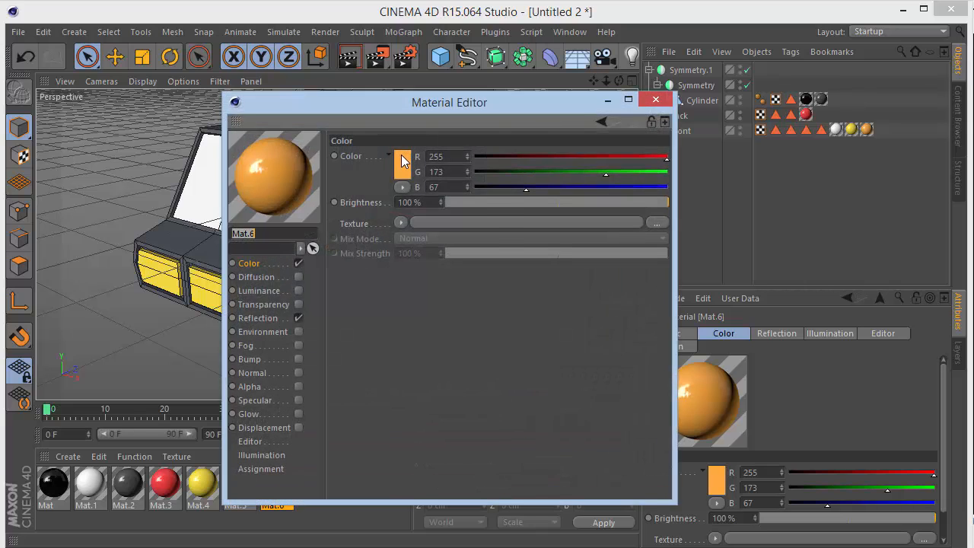
pyautogui.click(402, 156)
pyautogui.moveTo(385, 100); pyautogui.dragTo(349, 111)
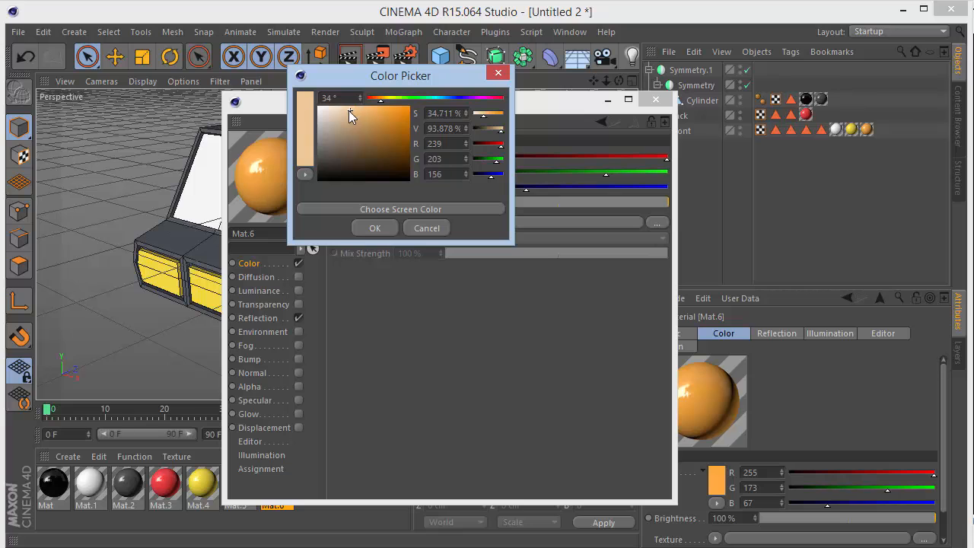
pyautogui.click(360, 231)
pyautogui.click(656, 101)
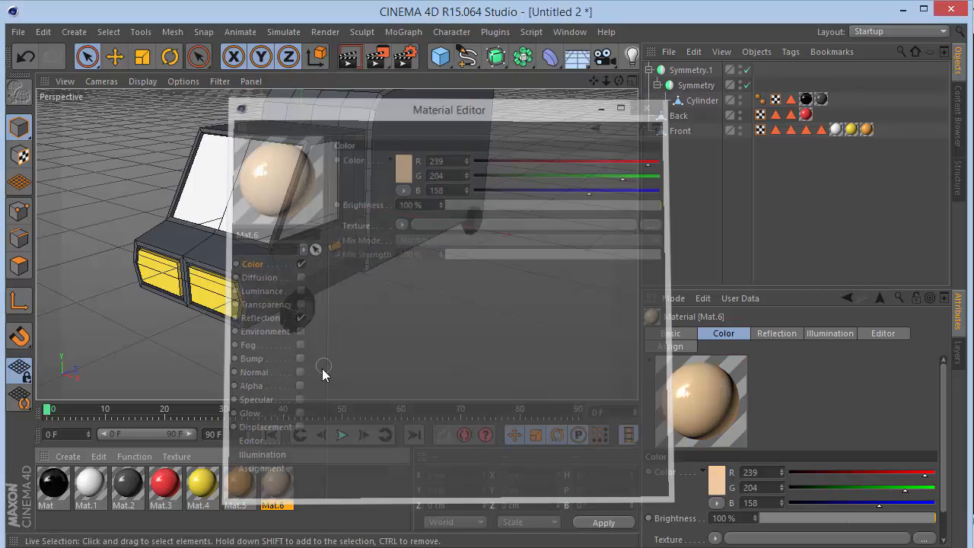
# Apply the beige material to the Front object and place its texture tag ahead of the polygon selection and other material tags.
pyautogui.moveTo(586, 165); pyautogui.dragTo(681, 131)
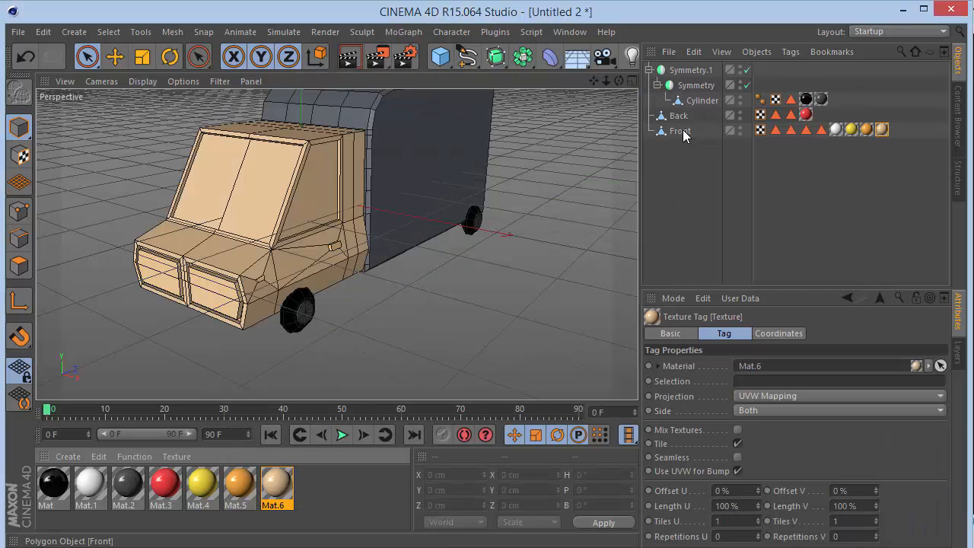
pyautogui.moveTo(880, 132); pyautogui.dragTo(775, 131)
pyautogui.click(766, 191)
# Duplicate the beige material and set the copy's color to pink (RGB 255, 37, 182).
pyautogui.moveTo(278, 496); pyautogui.dragTo(308, 484)
pyautogui.doubleClick(312, 484)
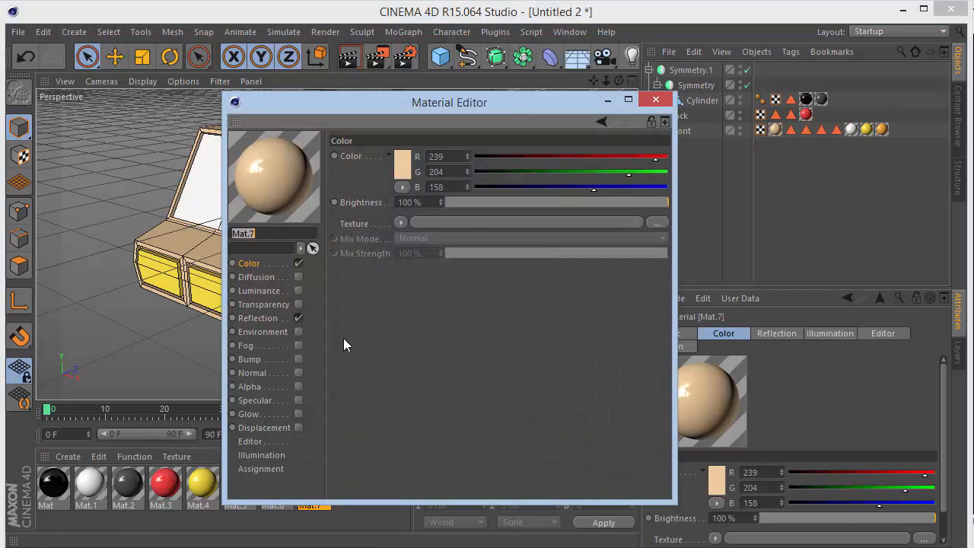
pyautogui.click(409, 164)
pyautogui.click(487, 106)
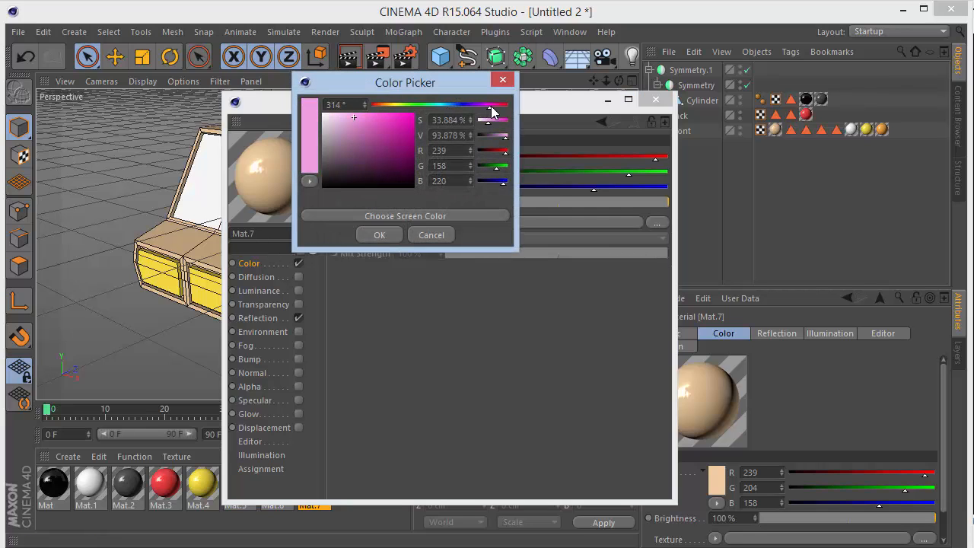
pyautogui.click(399, 122)
pyautogui.moveTo(406, 120); pyautogui.dragTo(401, 112)
pyautogui.click(380, 235)
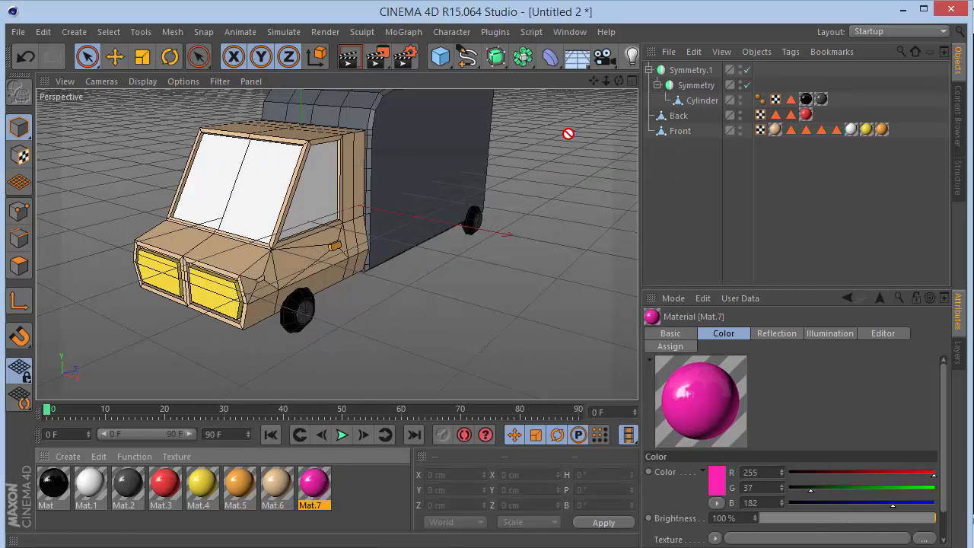
# Apply the pink material to the Back object and place its texture tag ahead of the selection tags and the red material tag.
pyautogui.moveTo(567, 134); pyautogui.dragTo(669, 116)
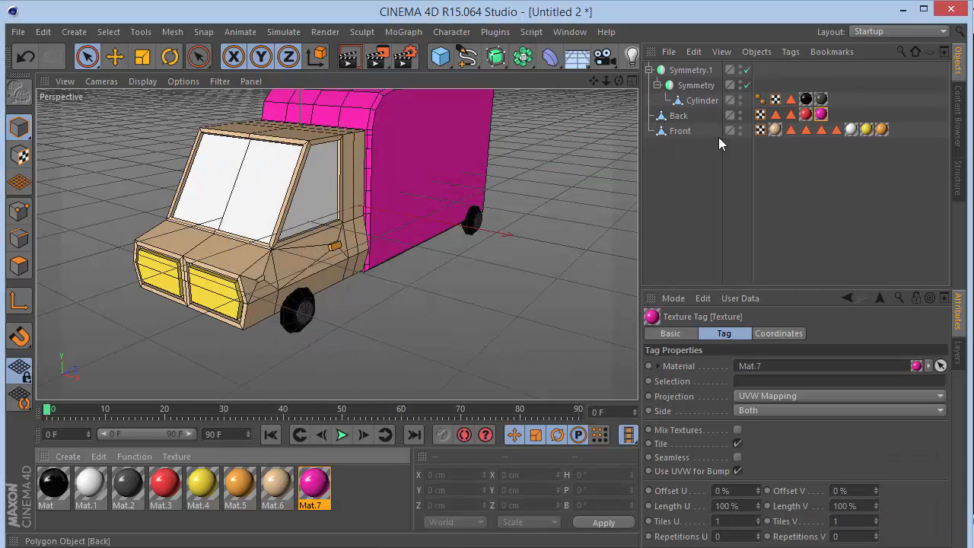
pyautogui.click(669, 183)
pyautogui.moveTo(619, 81); pyautogui.dragTo(335, 244)
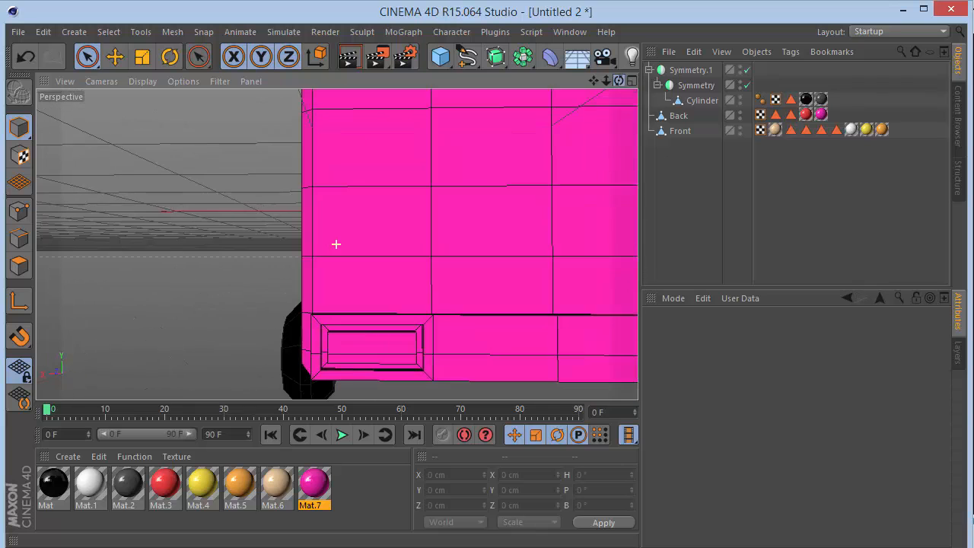
pyautogui.moveTo(602, 80)
pyautogui.mouseDown()
pyautogui.moveTo(337, 243)
pyautogui.moveTo(619, 81)
pyautogui.mouseUp()
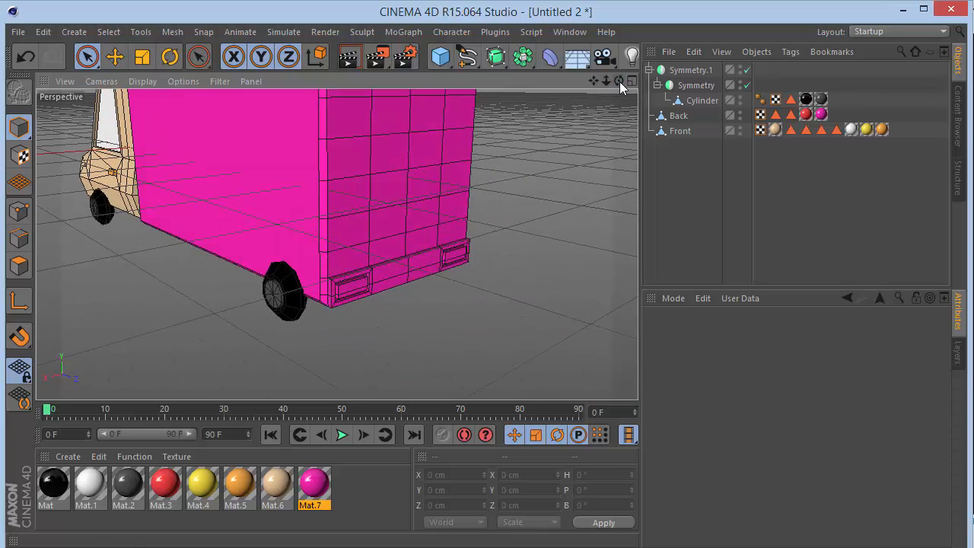
pyautogui.moveTo(821, 114); pyautogui.dragTo(777, 116)
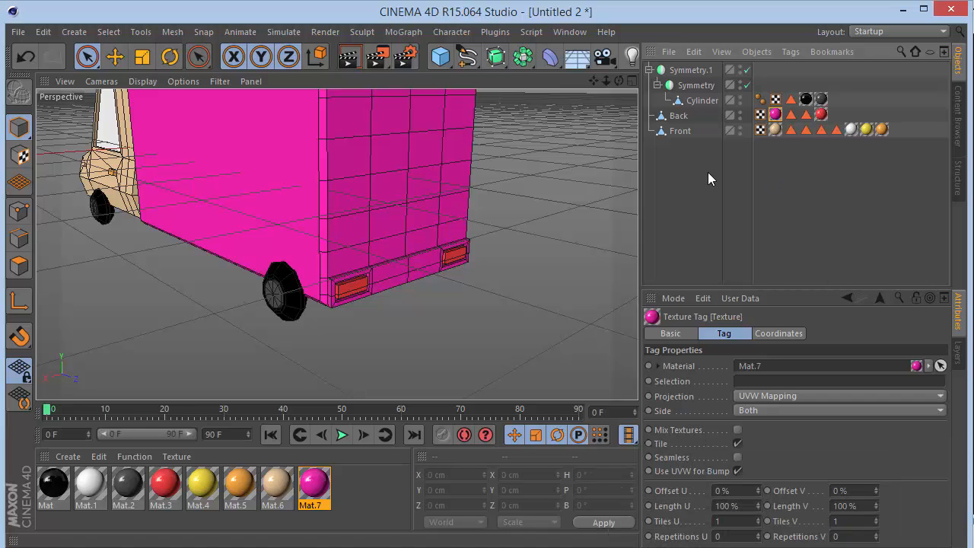
# Apply the black material to the Back object, restricted to the Back polygon selection, and view the whole truck from the front.
pyautogui.moveTo(59, 489); pyautogui.dragTo(694, 116)
pyautogui.click(806, 119)
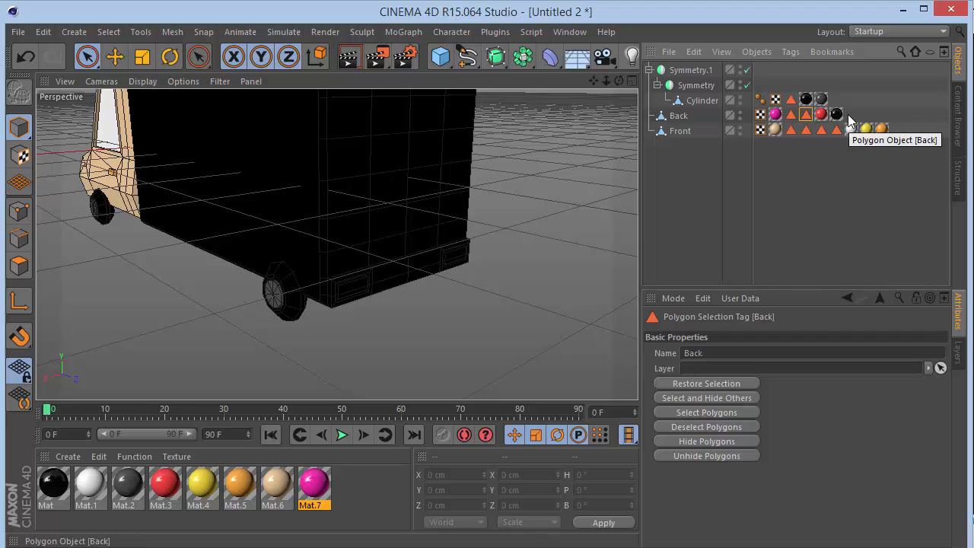
pyautogui.click(837, 115)
pyautogui.moveTo(806, 116); pyautogui.dragTo(795, 299)
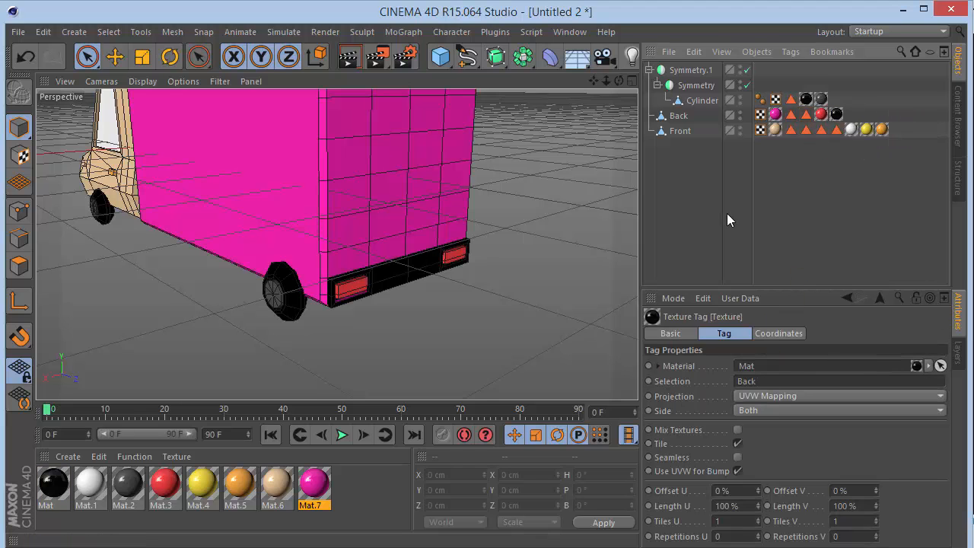
pyautogui.click(727, 213)
pyautogui.moveTo(606, 80)
pyautogui.mouseDown()
pyautogui.moveTo(586, 82)
pyautogui.moveTo(621, 78)
pyautogui.moveTo(593, 81)
pyautogui.mouseUp()
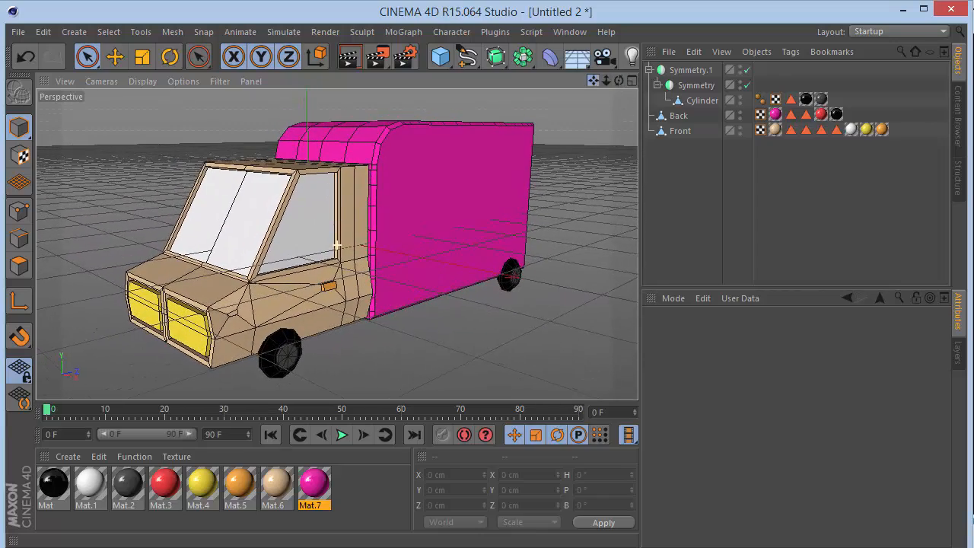